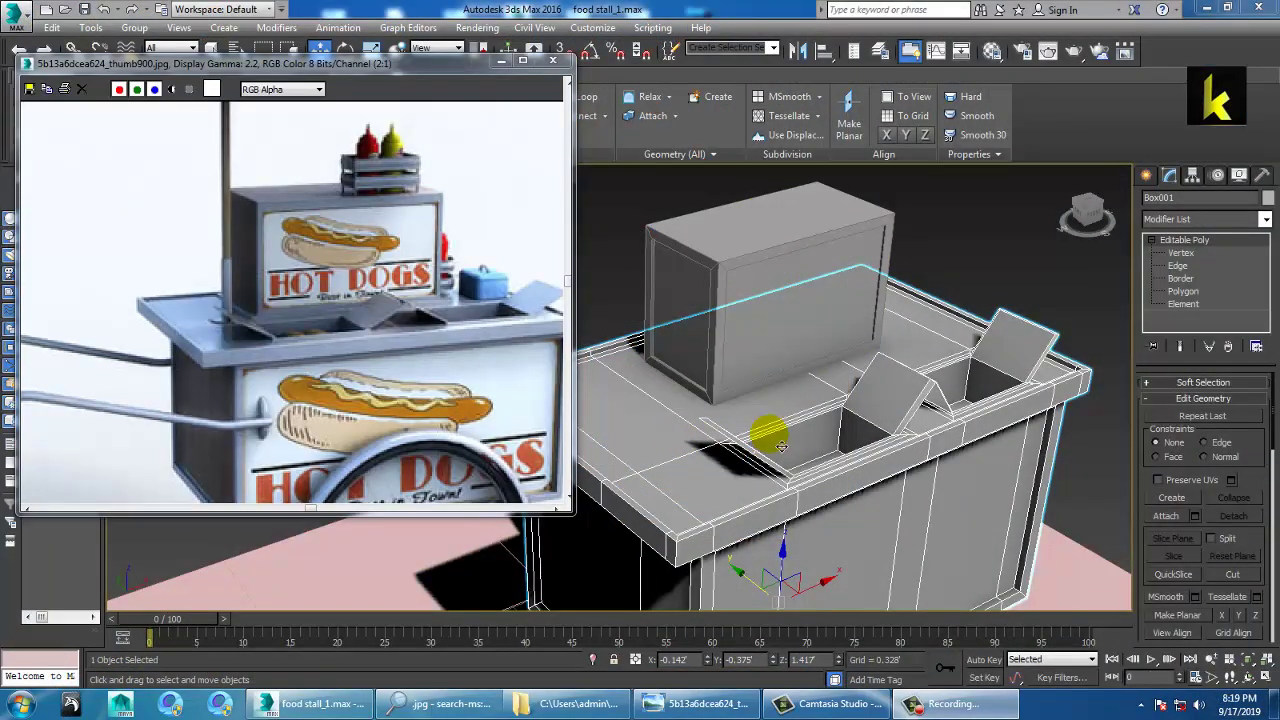
Step: Draw a rectangle spline about 0.262' by 0.548' in the Top view, within the outline of the upper box
scroll(825, 420, down, 6)
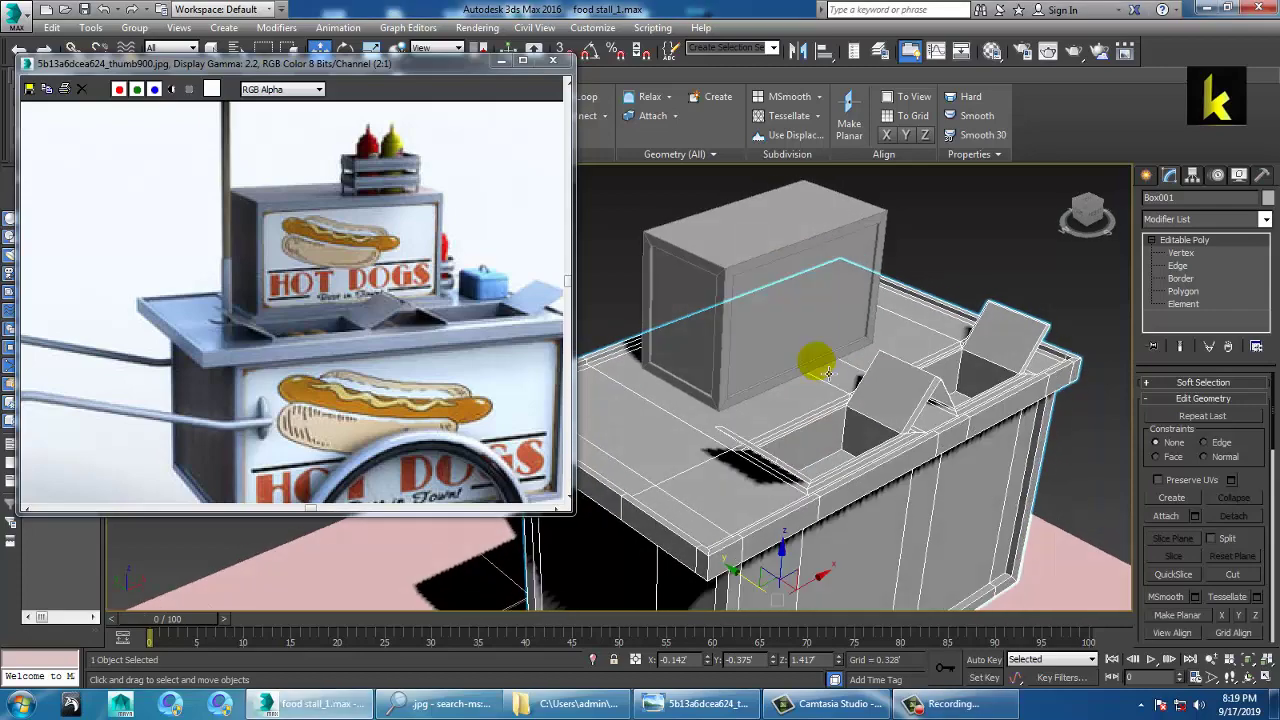
scroll(845, 428, up, 8)
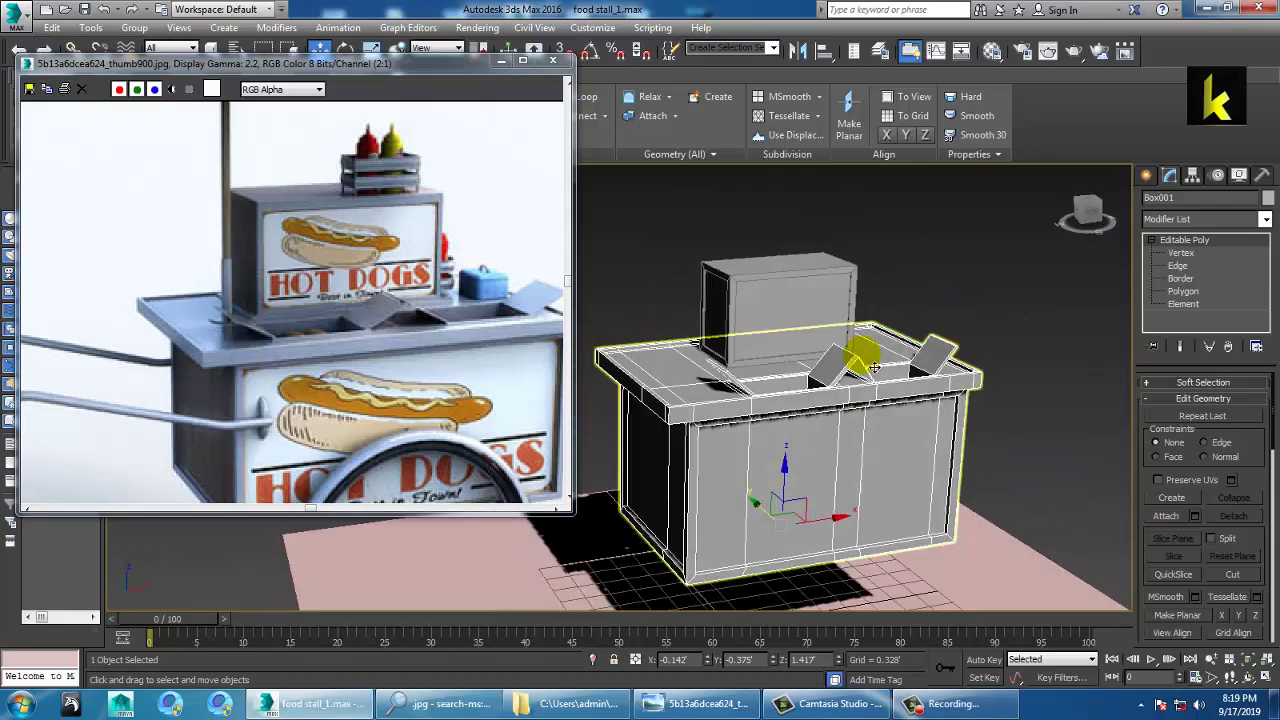
middle_drag(858, 414, 882, 446)
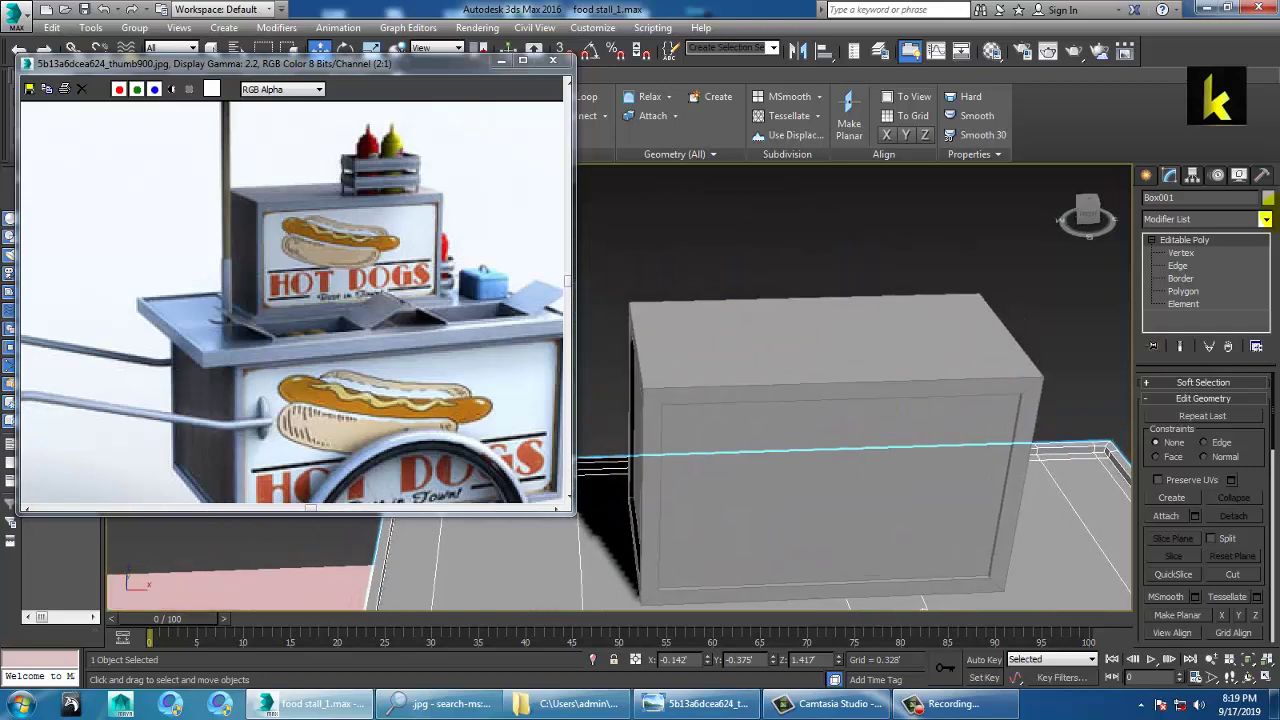
click(1146, 176)
click(1171, 201)
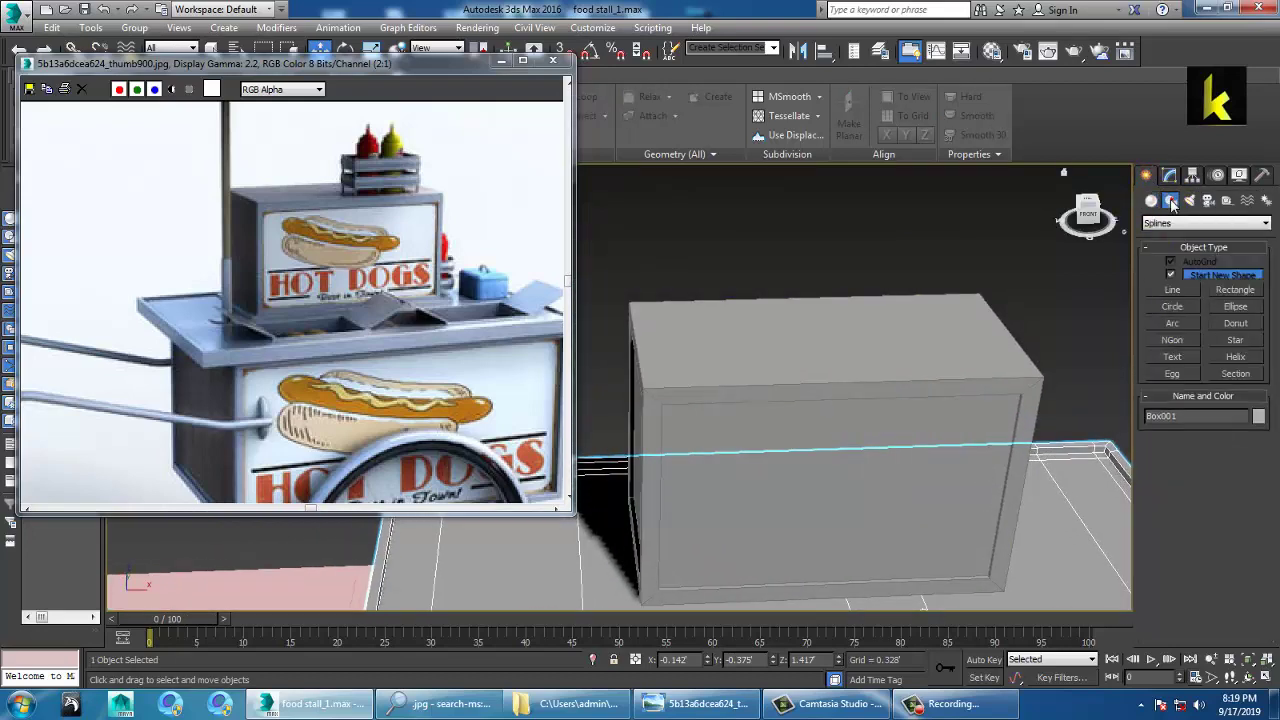
click(1236, 291)
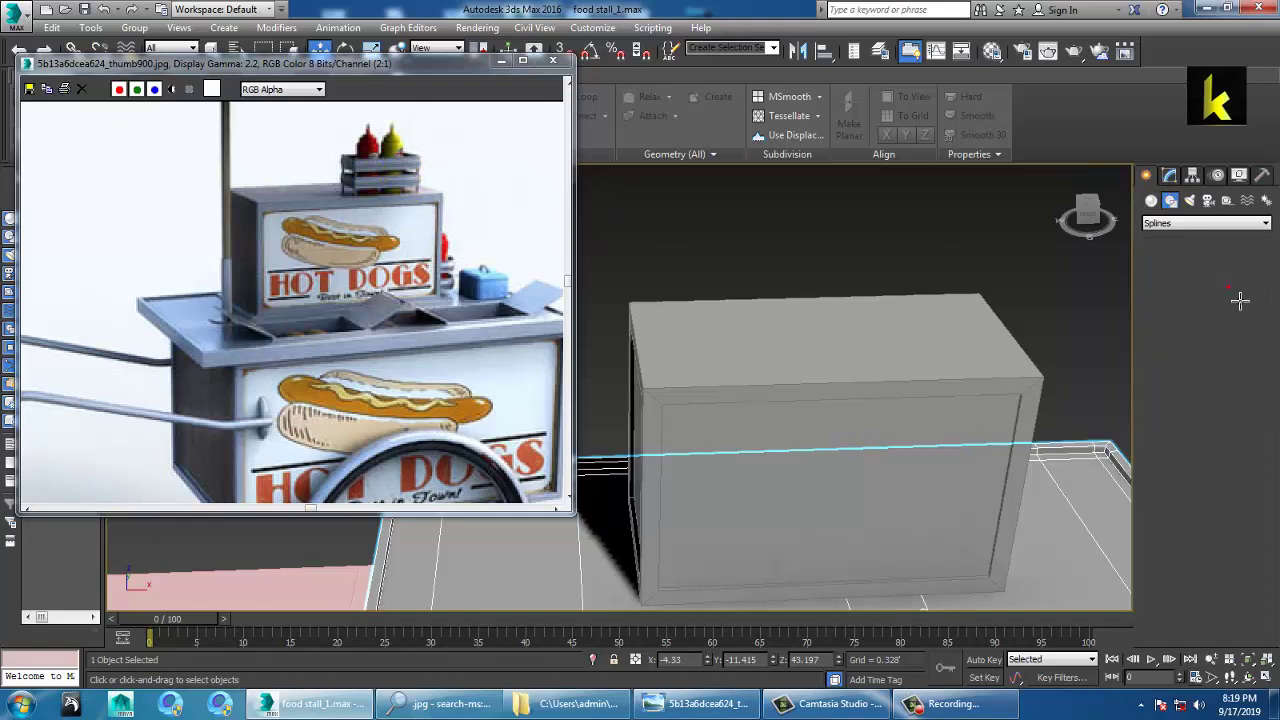
key(alt+w)
middle_drag(796, 257, 760, 277)
key(alt+w)
middle_drag(838, 318, 866, 403)
middle_drag(714, 350, 825, 396)
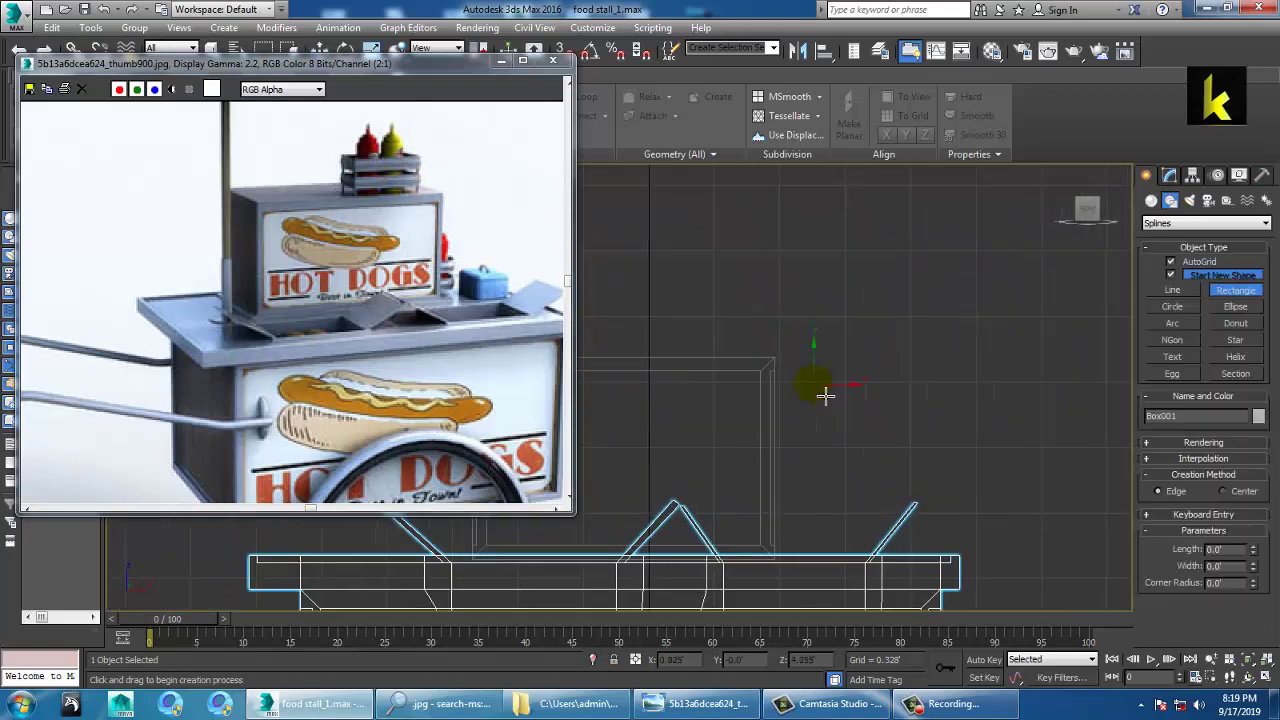
key(alt+w)
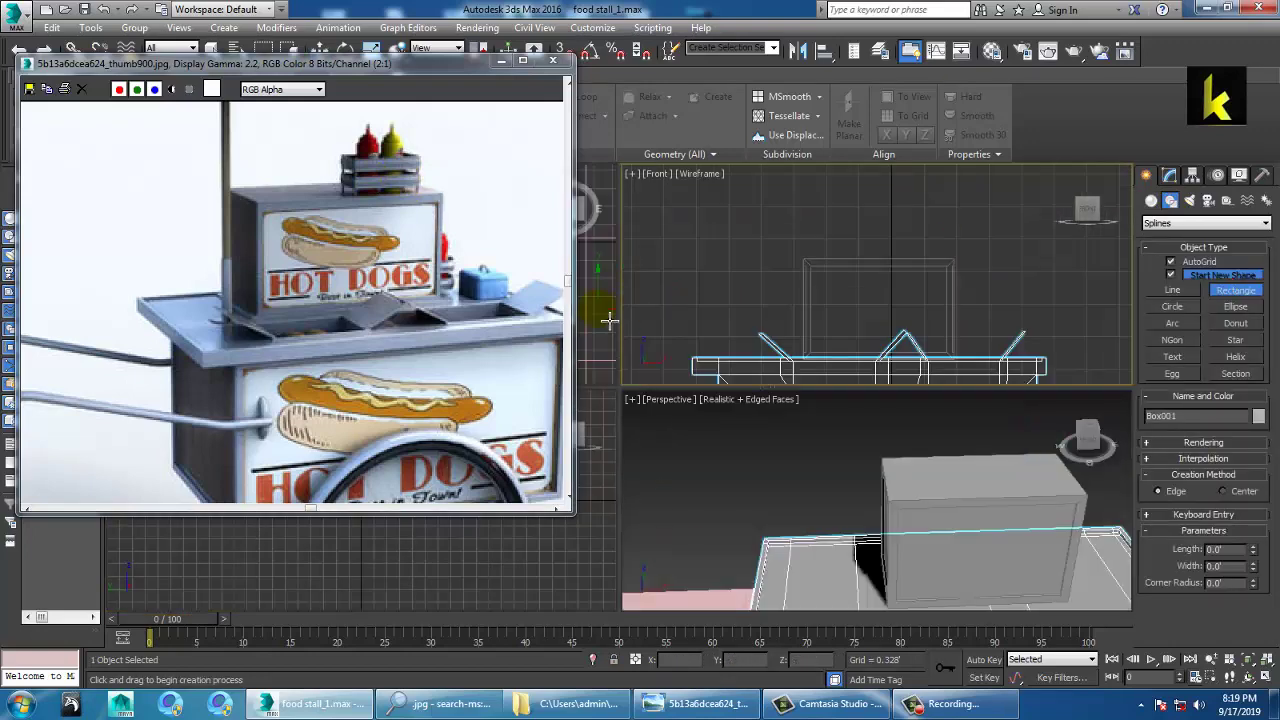
middle_click(603, 317)
key(alt+w)
key(z)
scroll(876, 297, up, 2)
middle_drag(876, 297, 961, 413)
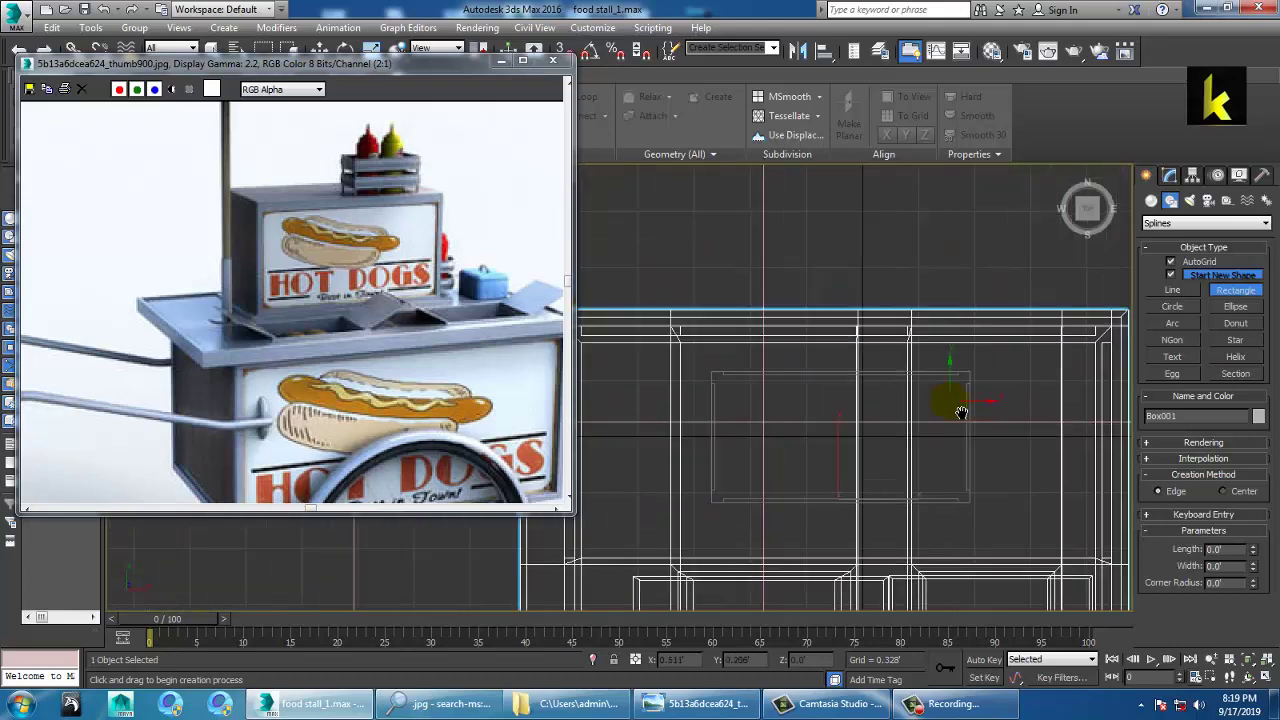
drag(853, 451, 946, 495)
key(w)
Step: Raise the rectangle to about Z 4.577', so it sits above the top of the upper box
key(alt+w)
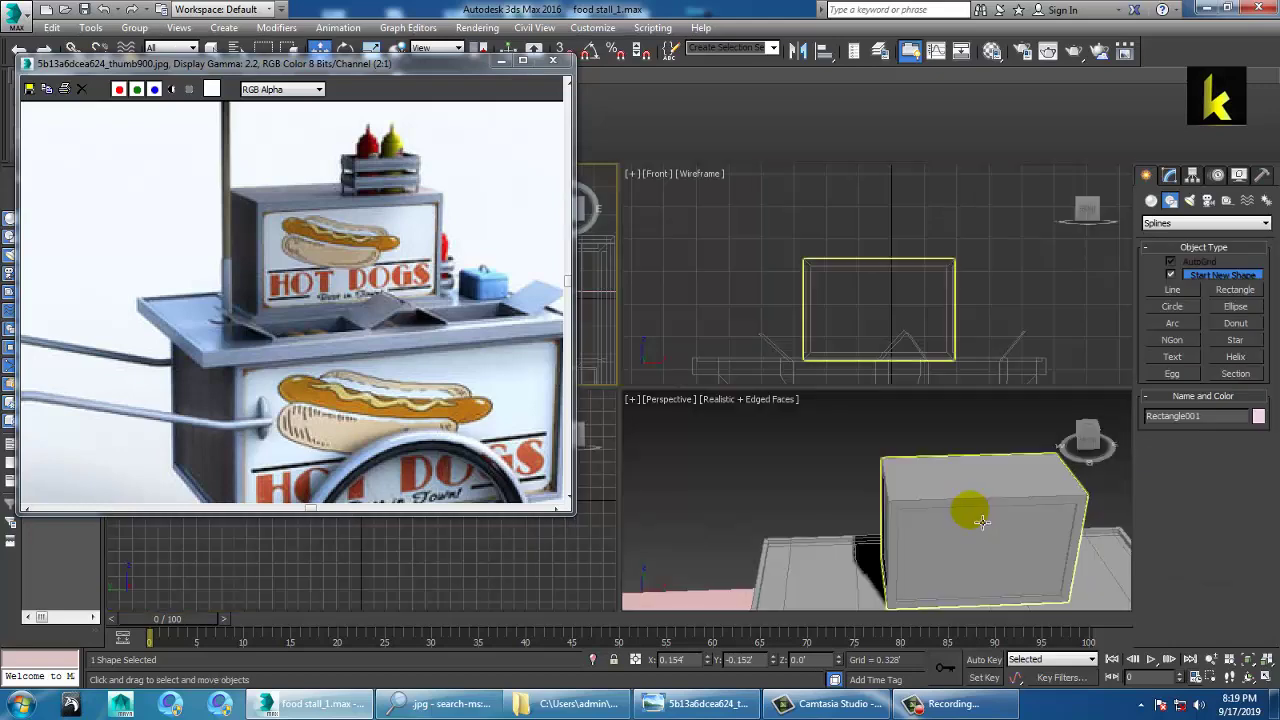
middle_click(979, 522)
key(alt+w)
key(z)
scroll(918, 482, down, 5)
key(alt+w)
scroll(870, 452, down, 6)
key(alt+w)
middle_drag(903, 436, 930, 538)
scroll(693, 412, up, 4)
drag(729, 388, 776, 168)
key(z)
scroll(771, 346, down, 4)
alt+middle_drag(771, 352, 777, 387)
Step: Enable viewport rendering for the rectangle and give it a rectangular cross-section about 0.073' long and 0.013' wide
click(1172, 176)
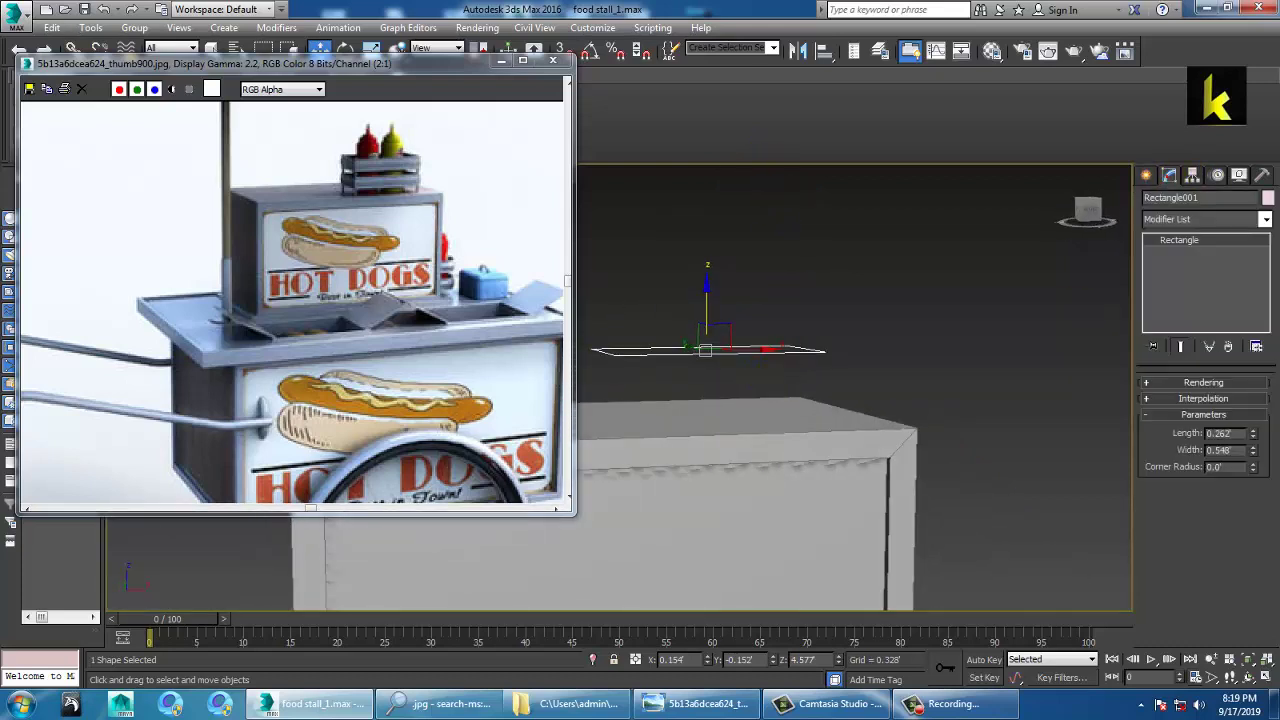
click(1201, 383)
click(1184, 408)
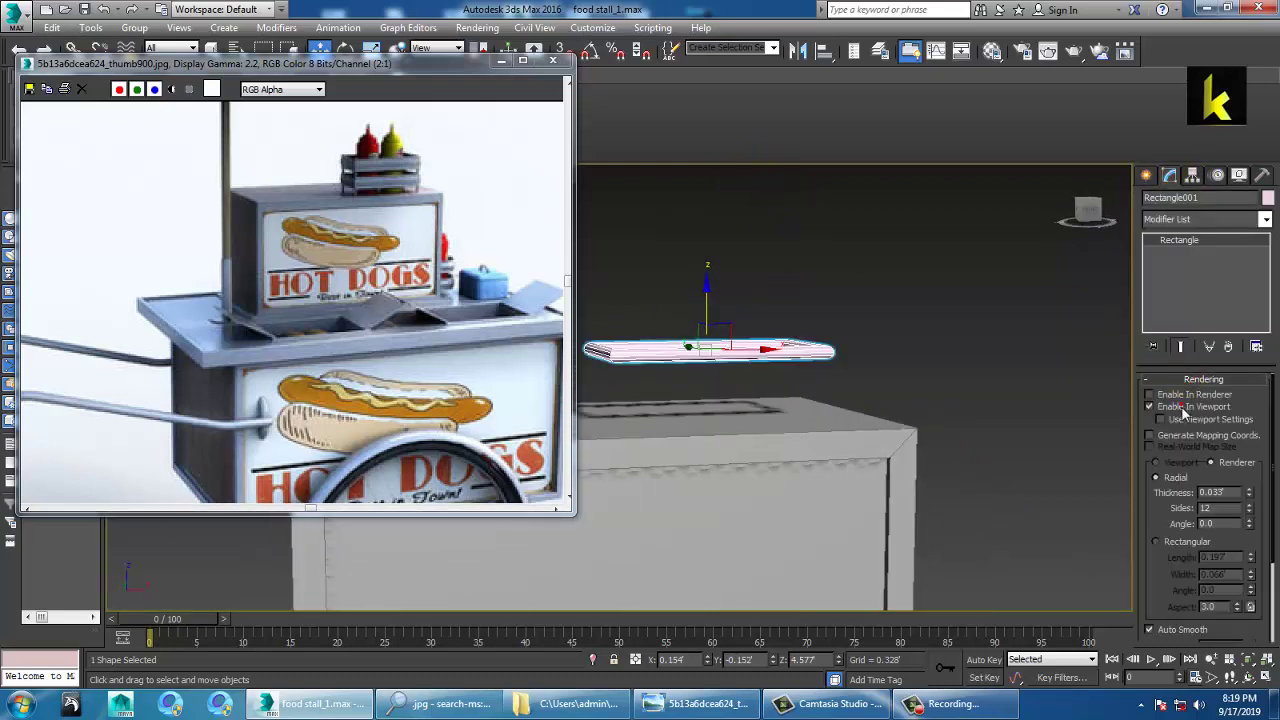
click(1157, 543)
alt+middle_drag(868, 353, 1010, 450)
drag(1249, 562, 1270, 578)
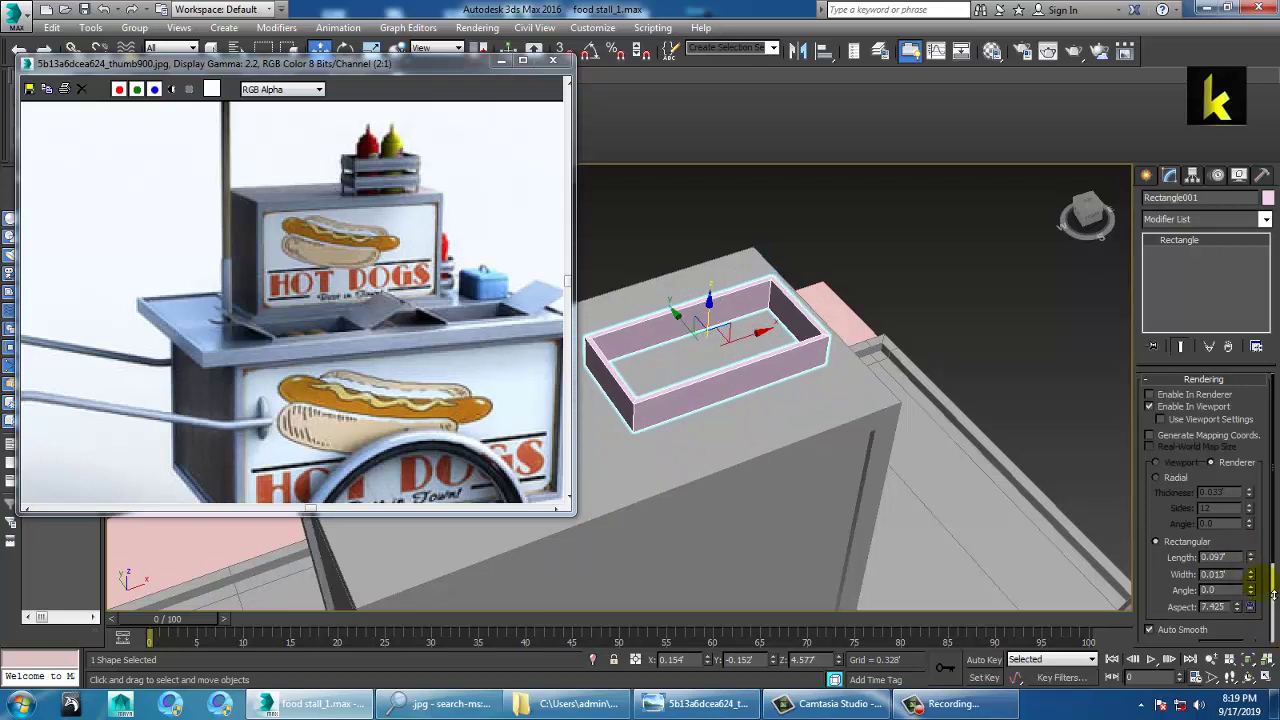
alt+middle_drag(712, 188, 732, 366)
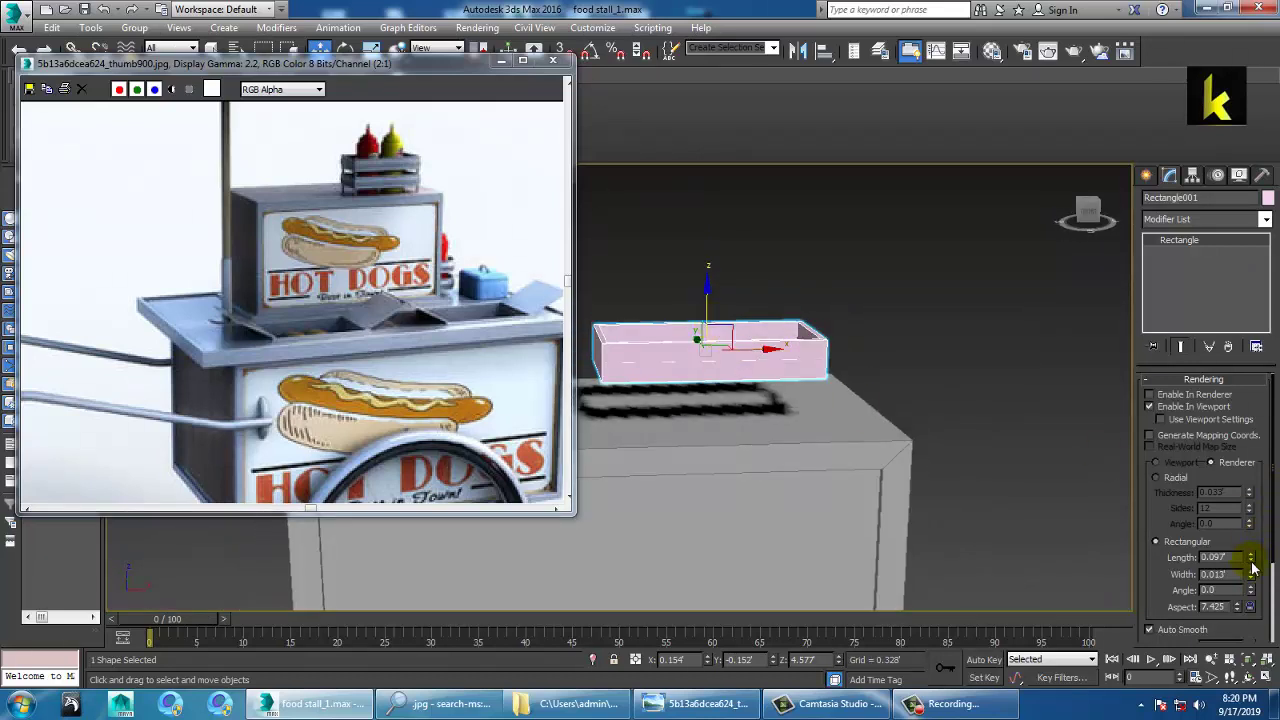
drag(1264, 598, 1250, 572)
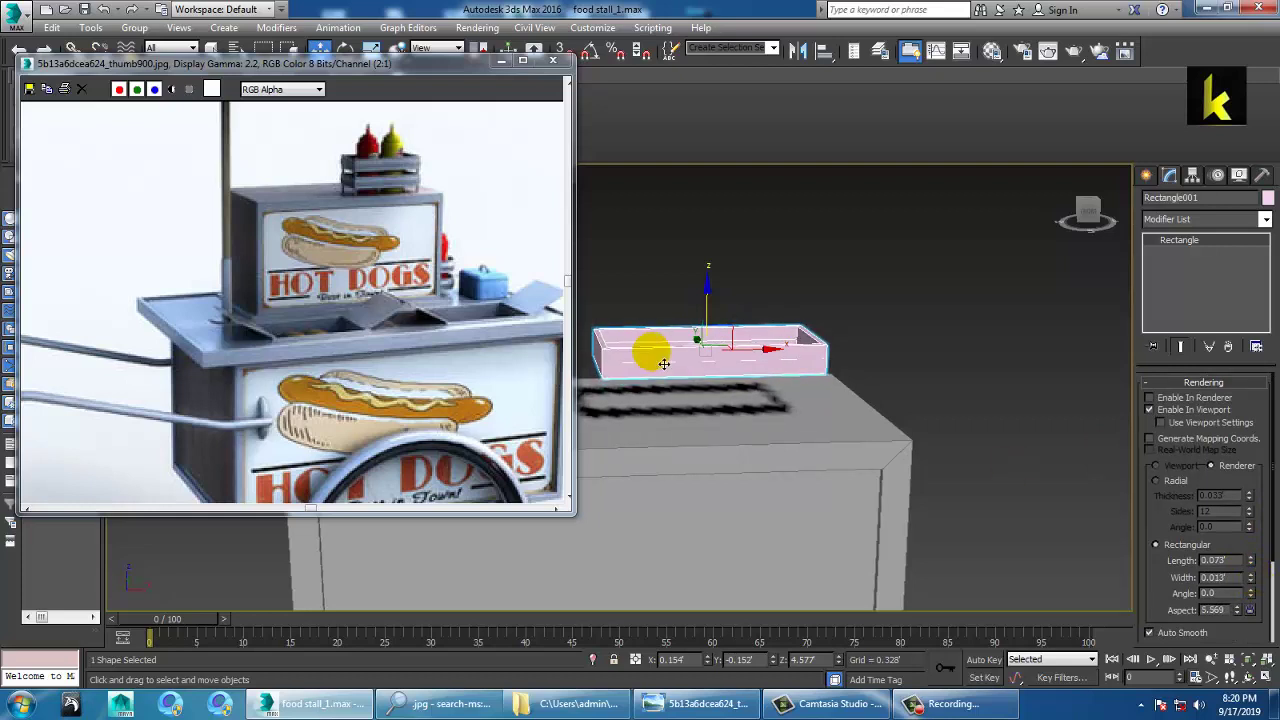
Step: Clone the rectangular frame upward as one copy, at about Z 4.71'
shift+drag(712, 300, 737, 259)
click(664, 424)
scroll(815, 361, down, 3)
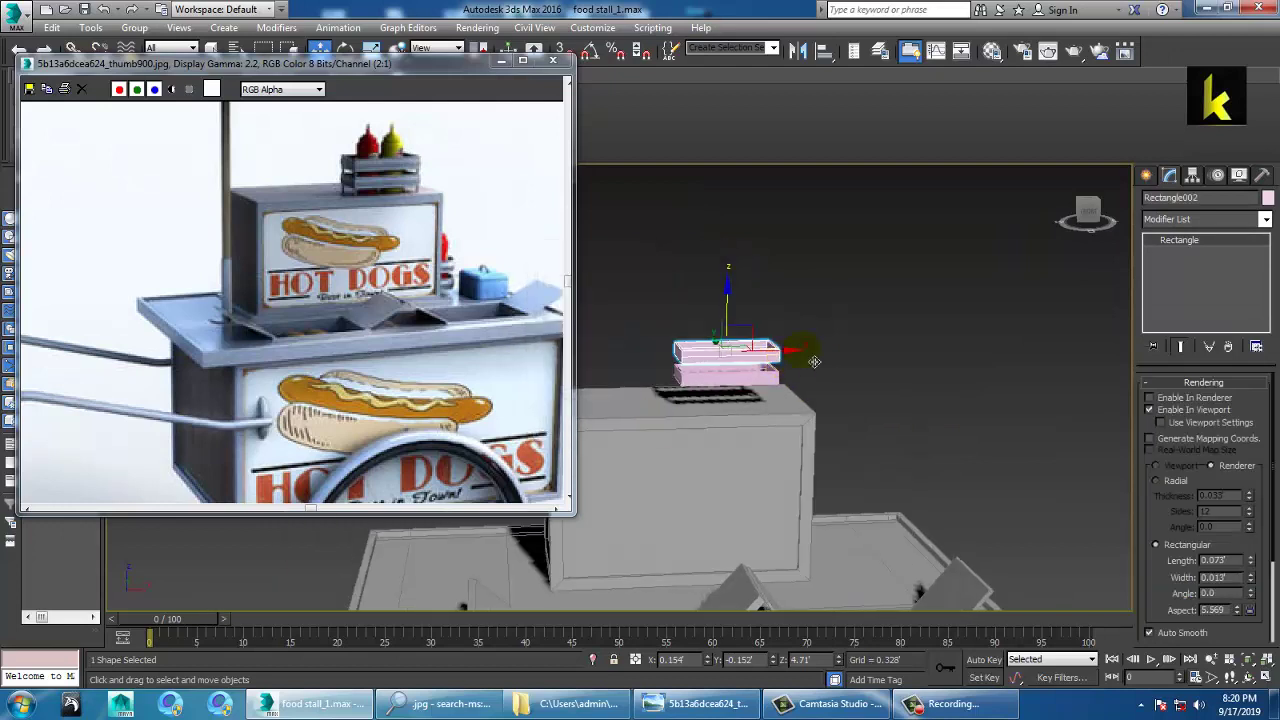
Step: Scale both crate frames down uniformly and shift them toward the front of the upper box
scroll(700, 375, up, 2)
ctrl+click(730, 395)
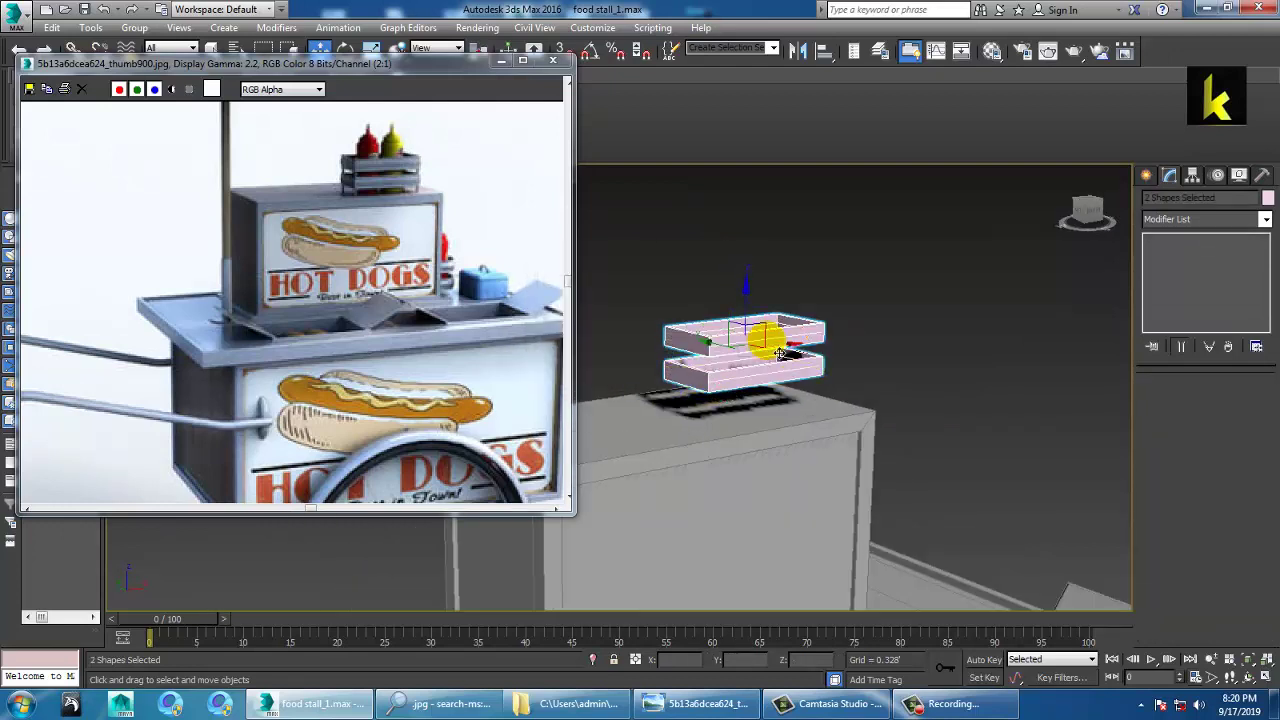
key(r)
mouse_move(754, 350)
mouse_down()
mouse_move(765, 361)
mouse_move(757, 332)
mouse_up()
key(w)
alt+middle_drag(817, 394, 837, 437)
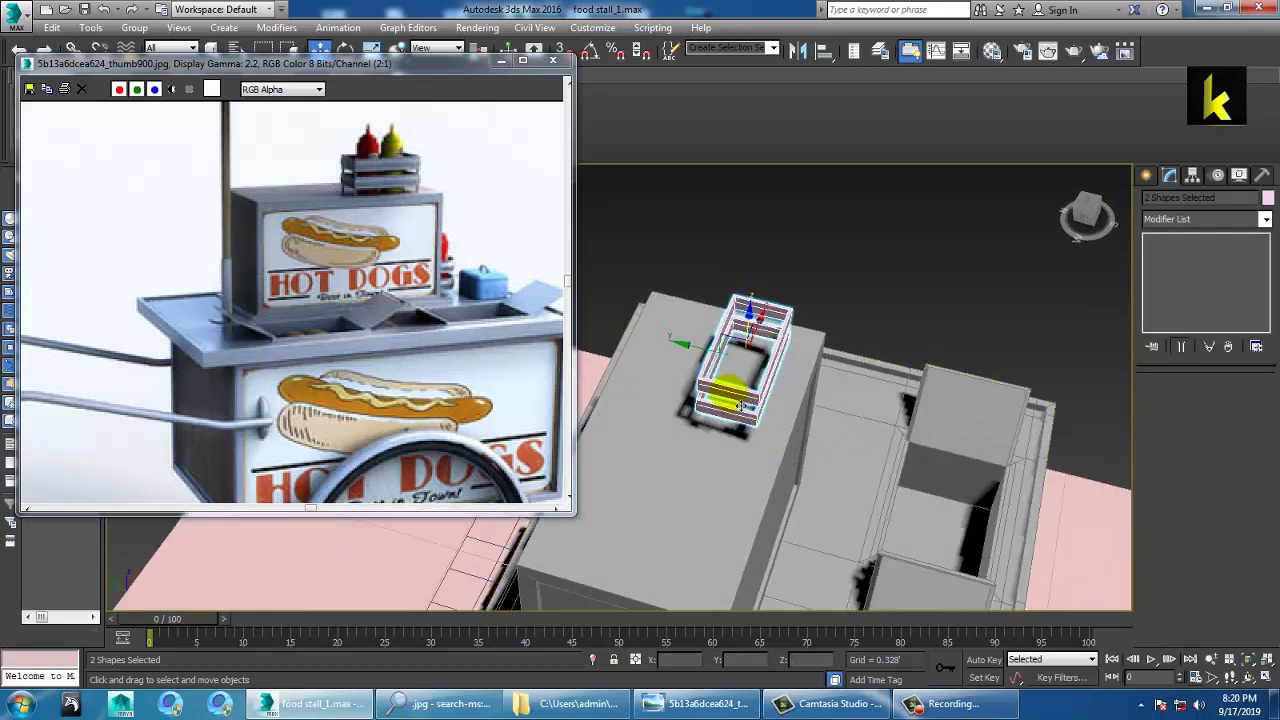
Step: Draw a vertical line in the Front view from the upper frame's top-left corner down to the top of the box
key(alt+w)
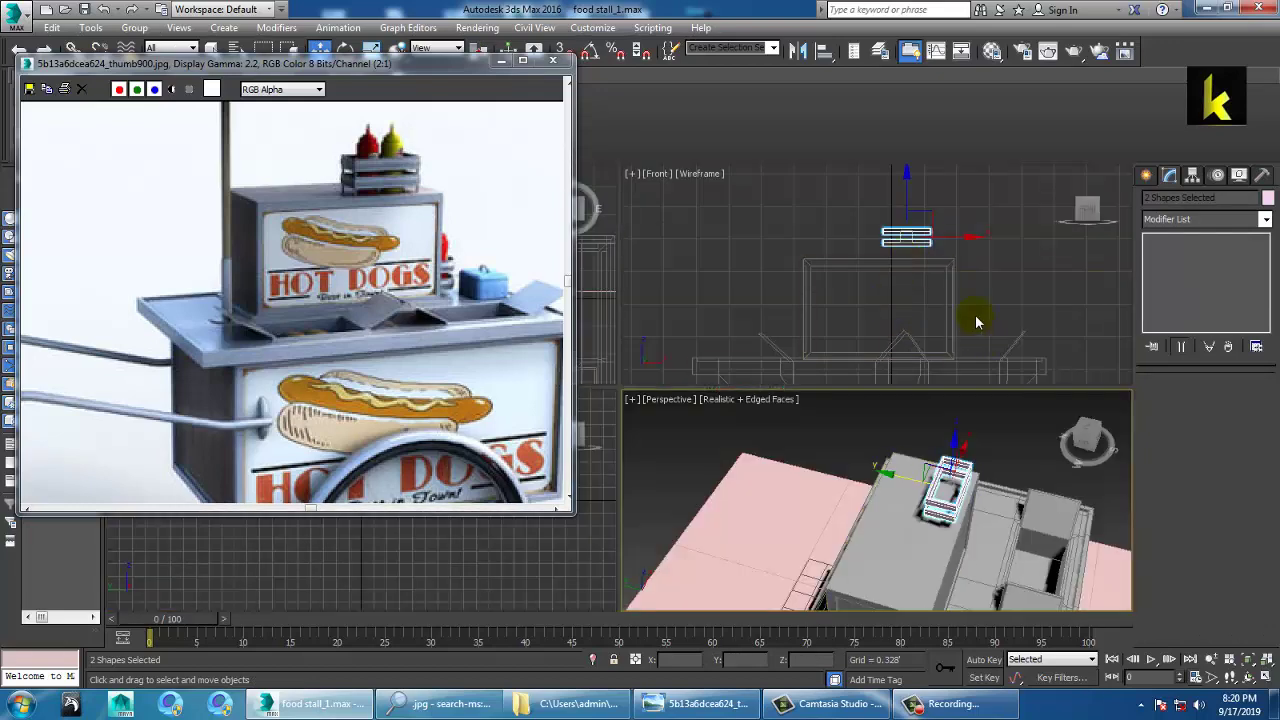
middle_click(760, 269)
key(alt+w)
middle_drag(760, 269, 908, 286)
scroll(728, 297, up, 3)
middle_drag(728, 297, 976, 186)
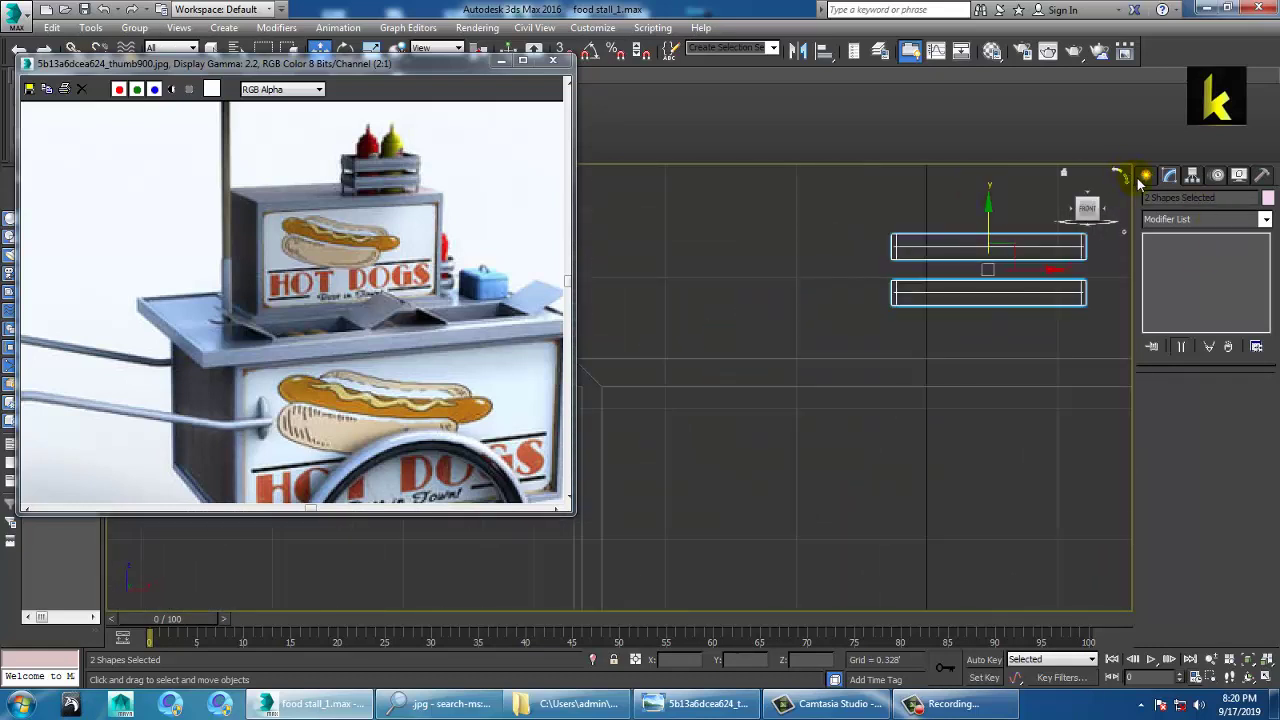
click(1146, 175)
click(1171, 200)
click(1172, 290)
click(894, 241)
click(894, 362)
right_click(894, 363)
key(w)
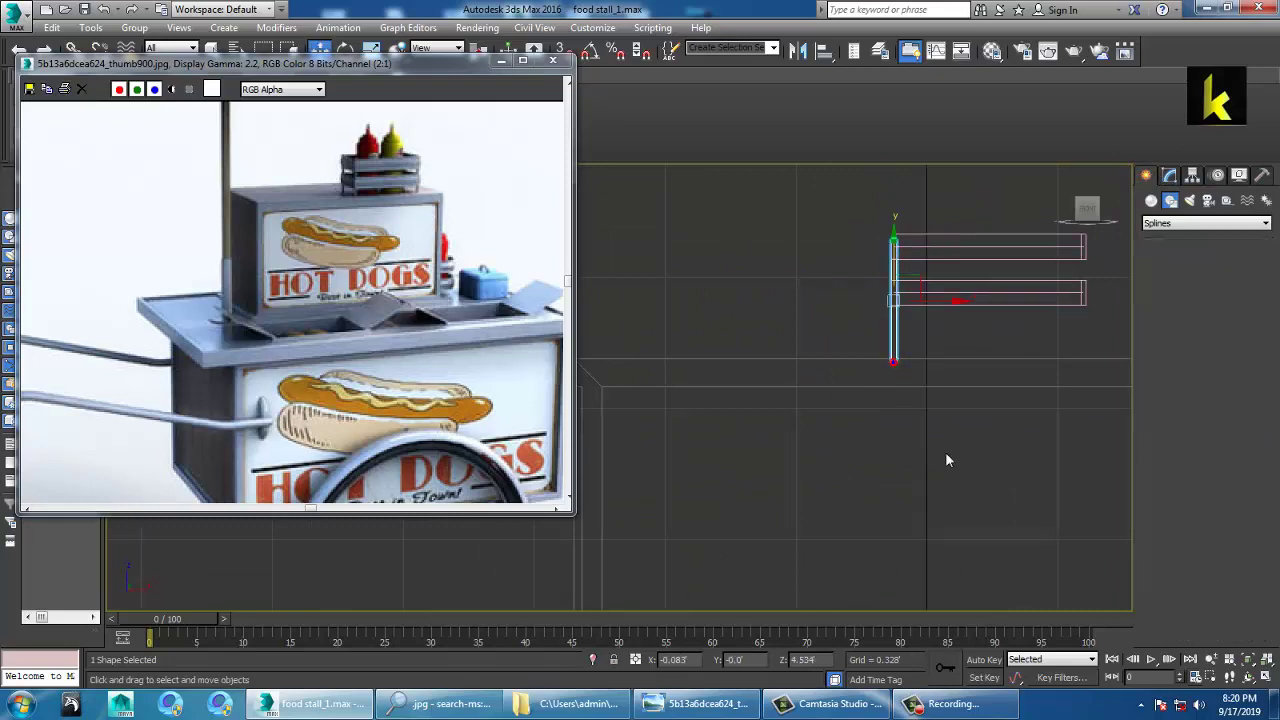
Step: Give the vertical line a radial cross-section with a thickness of about 0.012'
key(alt+w)
right_click(956, 495)
key(alt+w)
scroll(911, 457, down, 5)
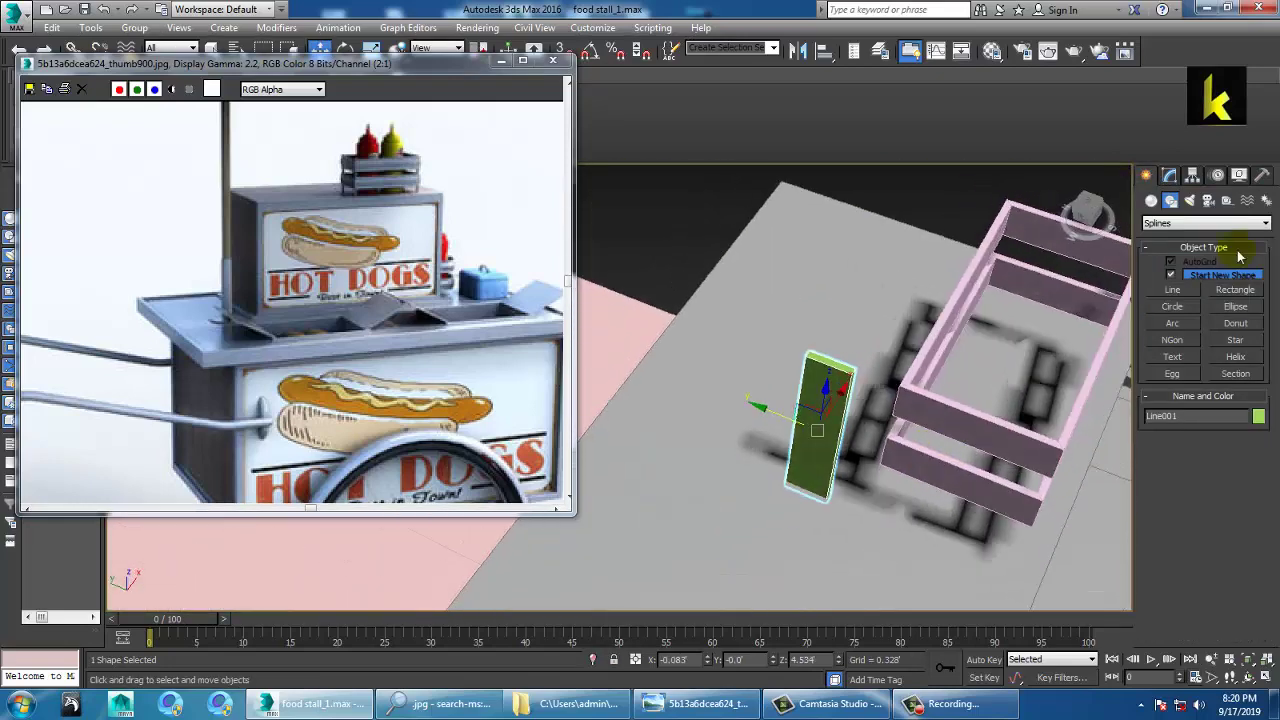
click(1171, 176)
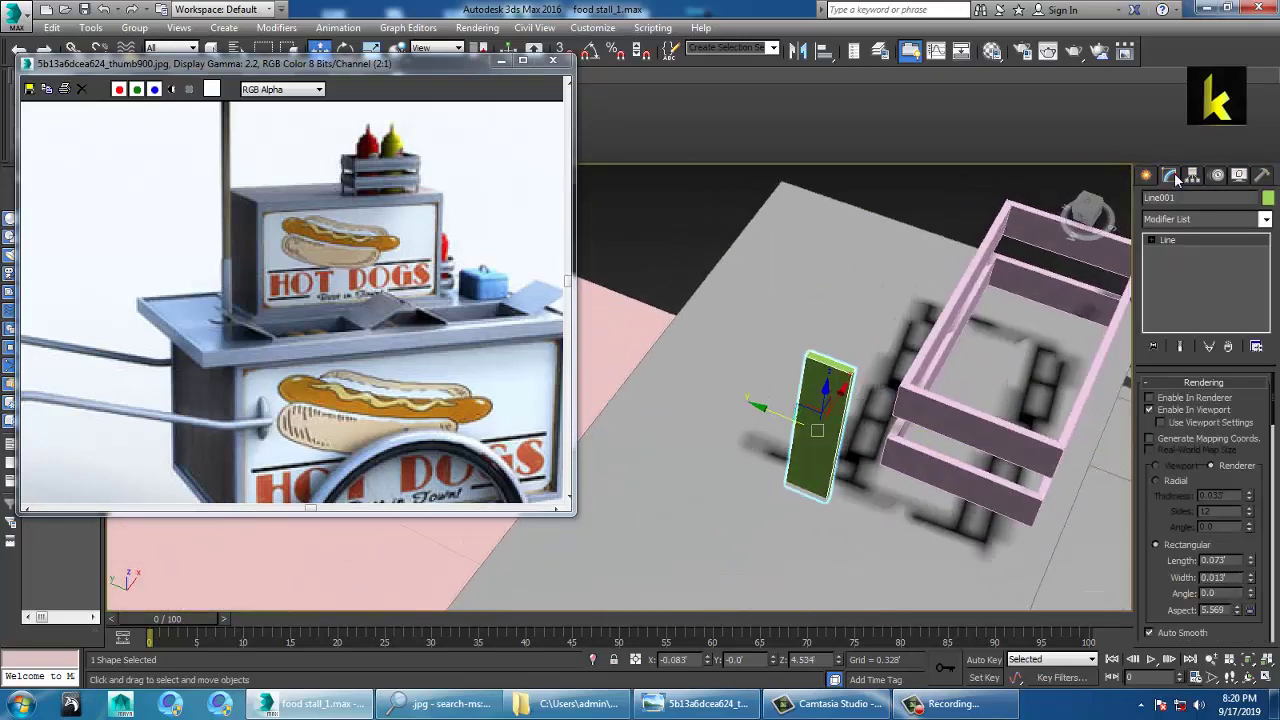
click(1166, 484)
drag(1249, 496, 1268, 557)
Step: Move the post in the Top view onto the back-left corner of the crate frames
key(alt+w)
right_click(603, 311)
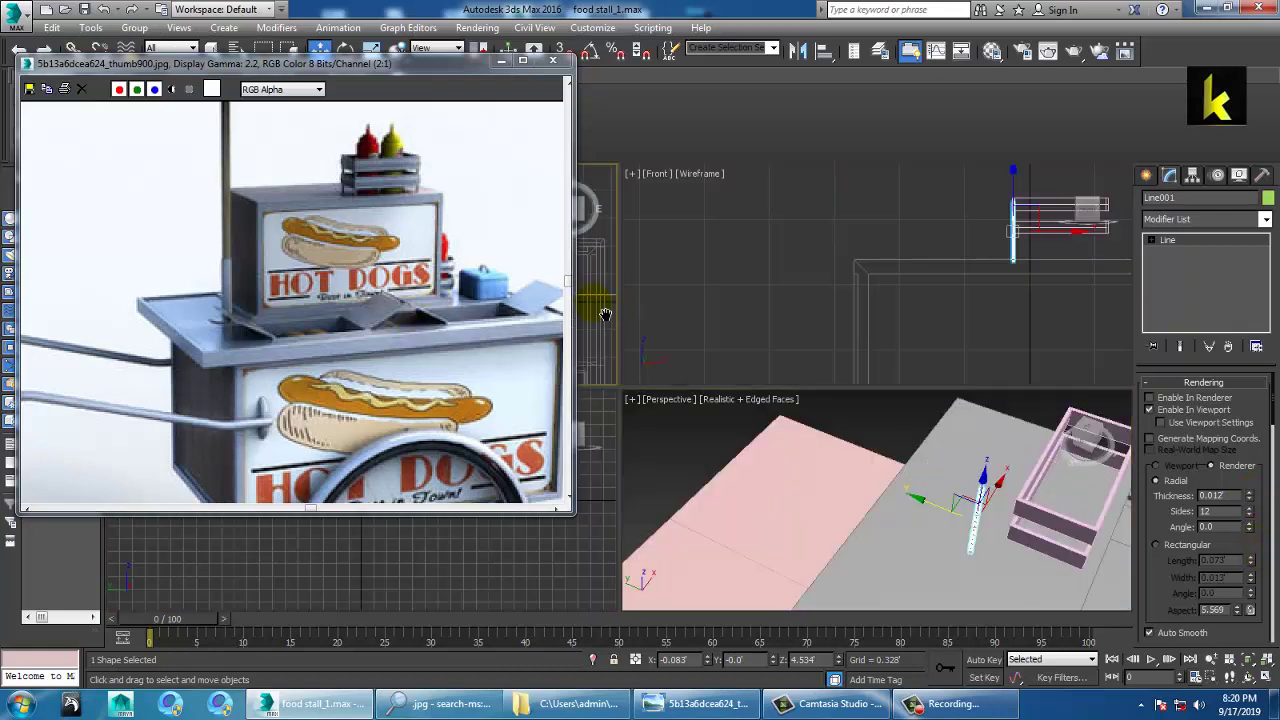
key(alt+w)
key(z)
scroll(702, 345, down, 6)
scroll(794, 244, down, 8)
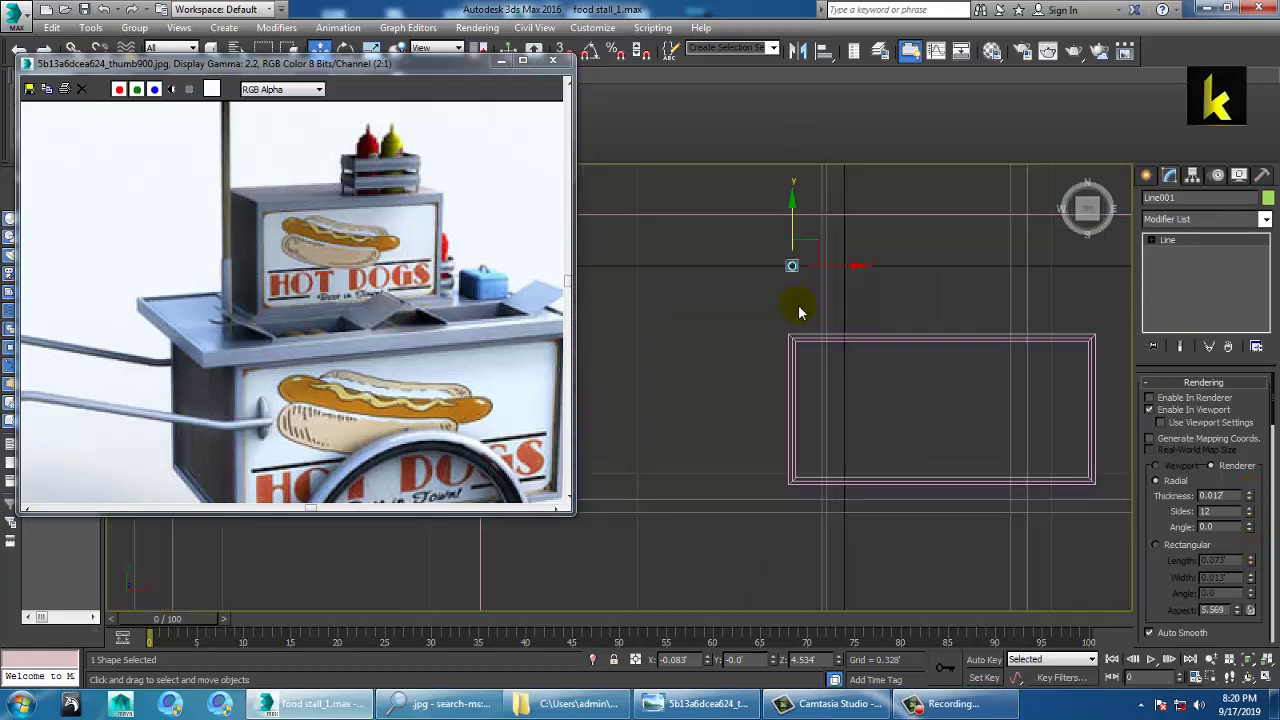
middle_drag(798, 304, 795, 320)
drag(789, 257, 824, 369)
Step: Clone the back-left post as one copy at the back-right corner of the crate frames
middle_drag(867, 378, 761, 348)
shift+drag(755, 334, 1051, 363)
click(671, 414)
Step: Copy both back posts together to the two front corners of the crate frames
click(686, 329)
ctrl+click(694, 336)
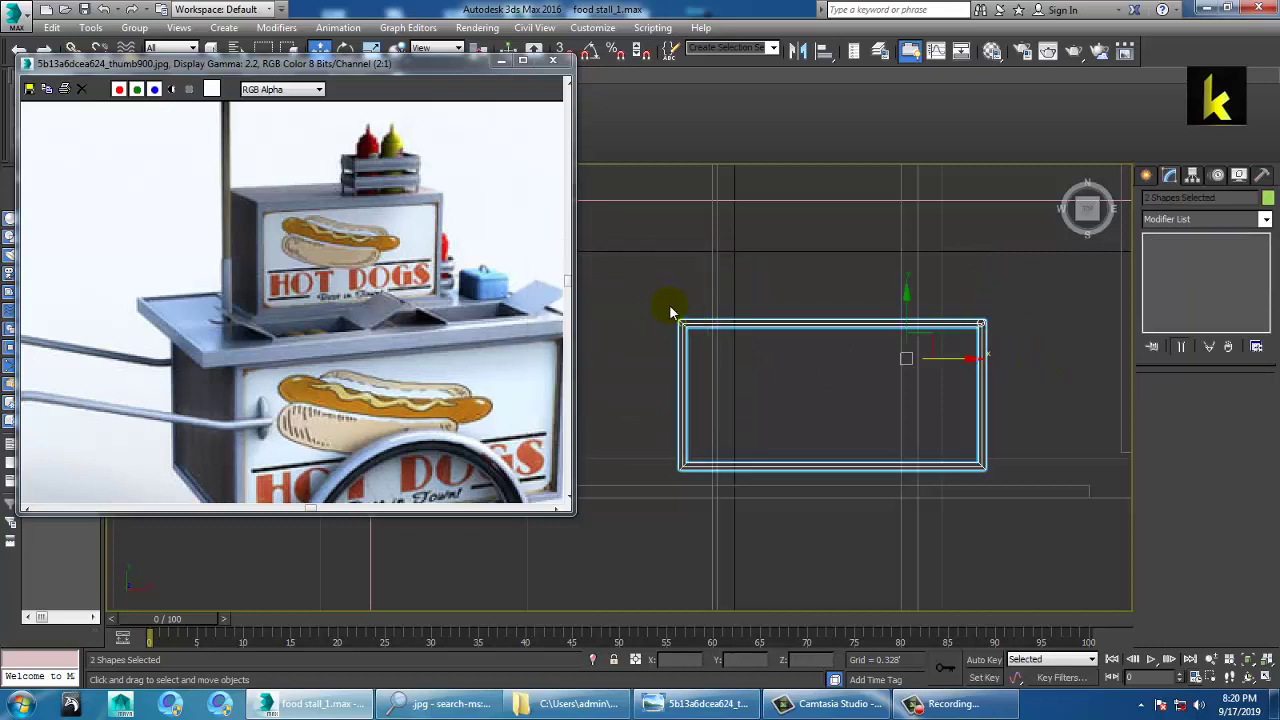
drag(1089, 373, 1089, 373)
drag(847, 290, 876, 428)
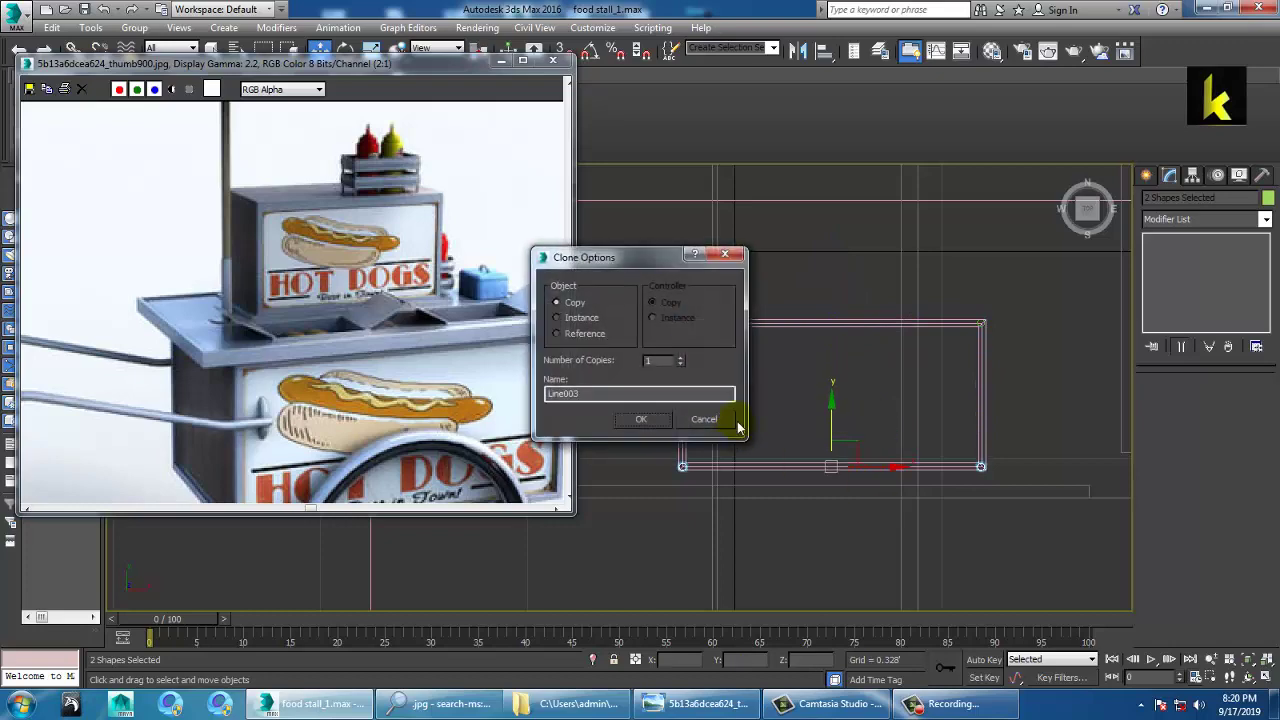
click(643, 418)
Step: Nudge the posts at the crate's other corners into line with the frames
key(alt+w)
middle_click(869, 534)
key(alt+w)
mouse_move(892, 498)
alt+middle_down()
mouse_move(847, 453)
mouse_move(928, 457)
alt+middle_up()
click(840, 472)
drag(815, 436, 812, 435)
alt+middle_drag(860, 439, 800, 455)
drag(895, 449, 899, 454)
Step: Move the front-right post slightly inward, to about X 0.385' and Y -0.33'
middle_drag(962, 450, 716, 401)
click(634, 378)
alt+middle_drag(634, 378, 670, 343)
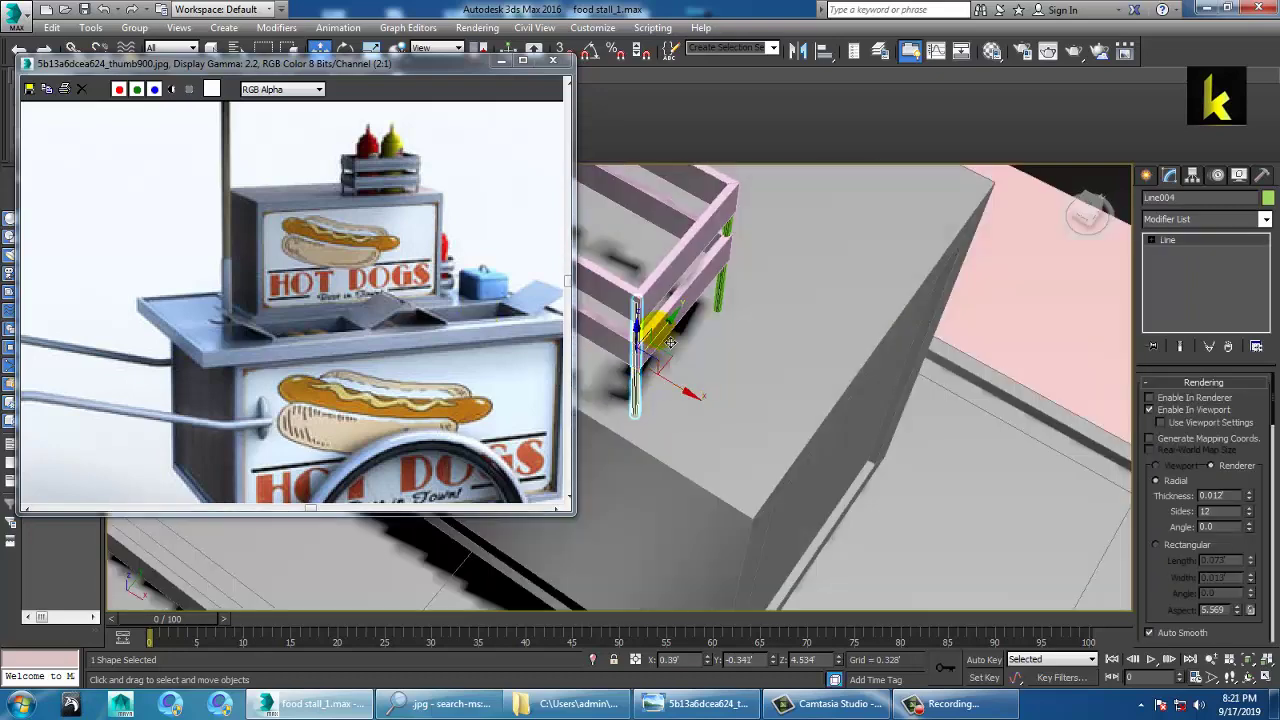
drag(676, 342, 687, 396)
scroll(715, 351, down, 2)
alt+middle_drag(720, 351, 757, 340)
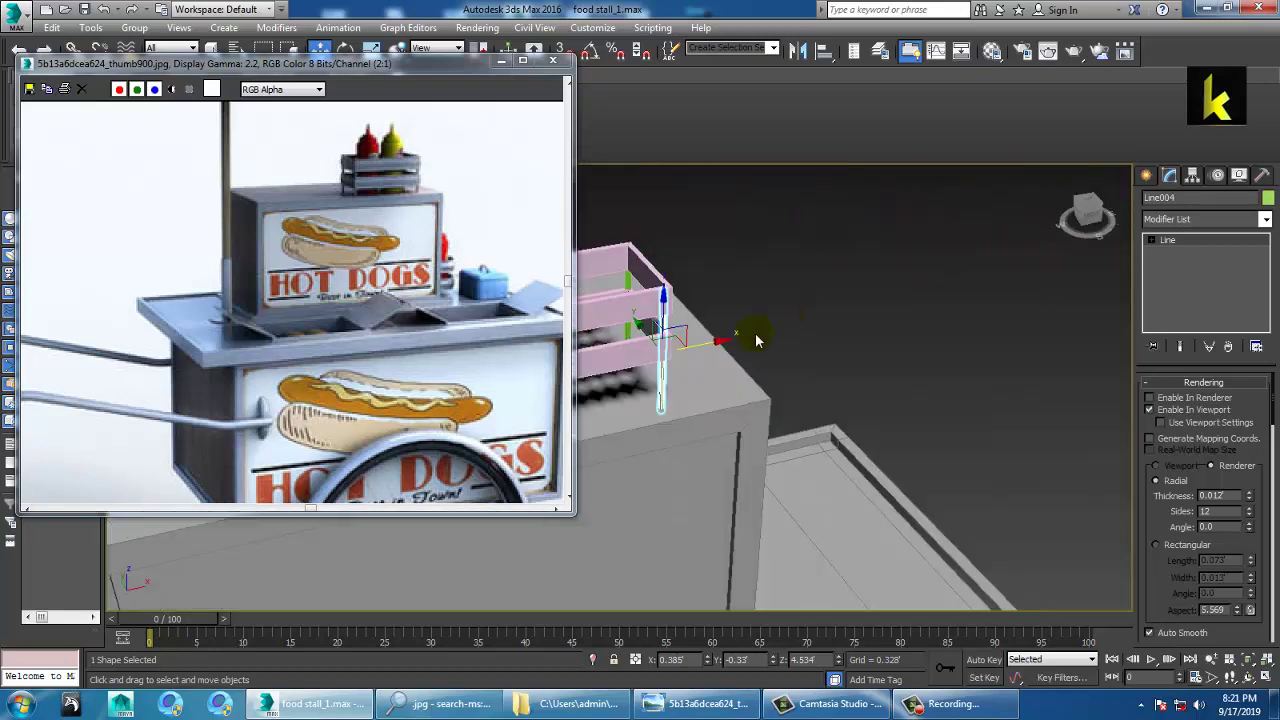
Step: Select all objects in the scene and assign them the same custom gray object color
key(ctrl+a)
click(1267, 198)
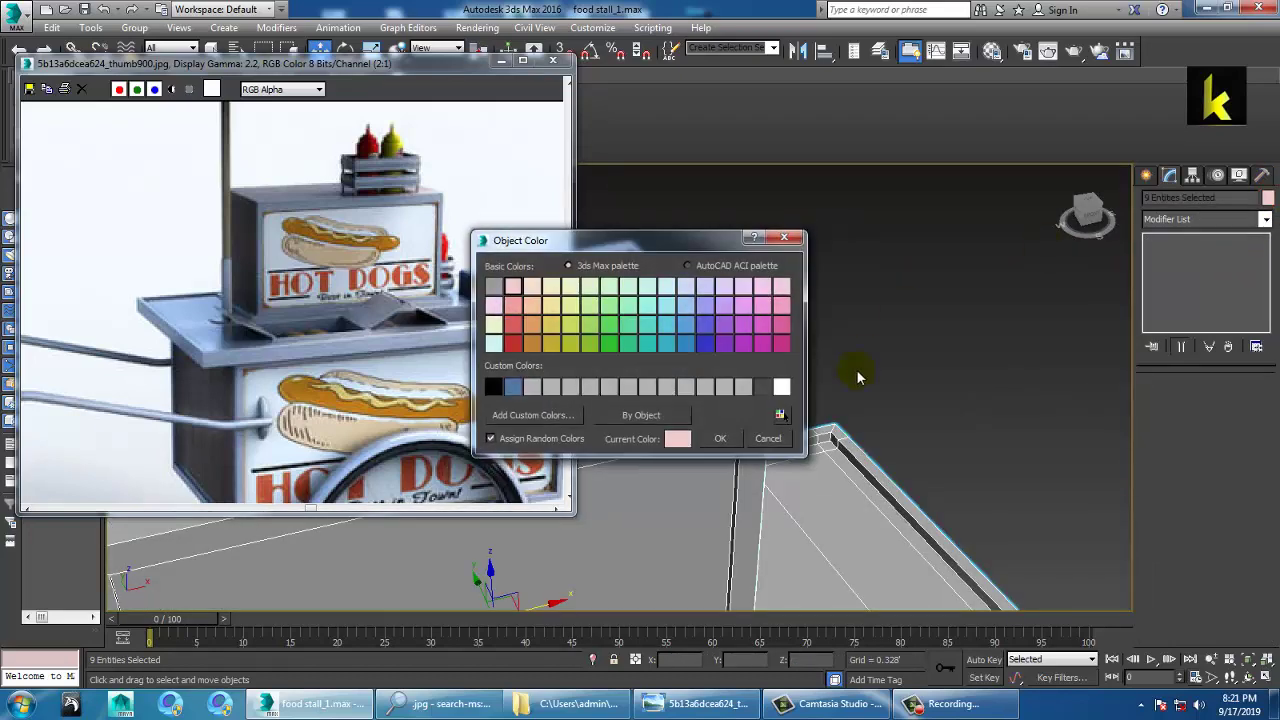
click(743, 390)
click(723, 444)
Step: Select the crate's two frames and four posts and lower them by about 0.07' into the top of the box
alt+middle_drag(864, 430, 862, 392)
middle_drag(852, 394, 1065, 406)
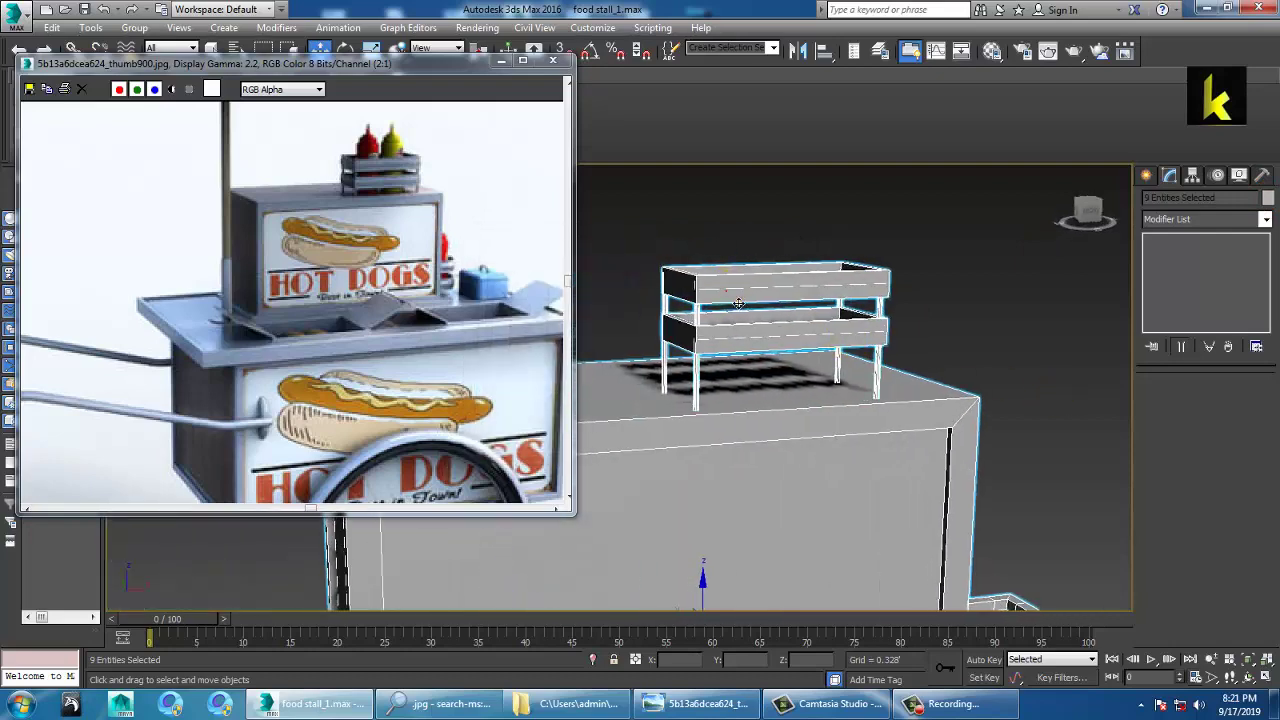
click(704, 284)
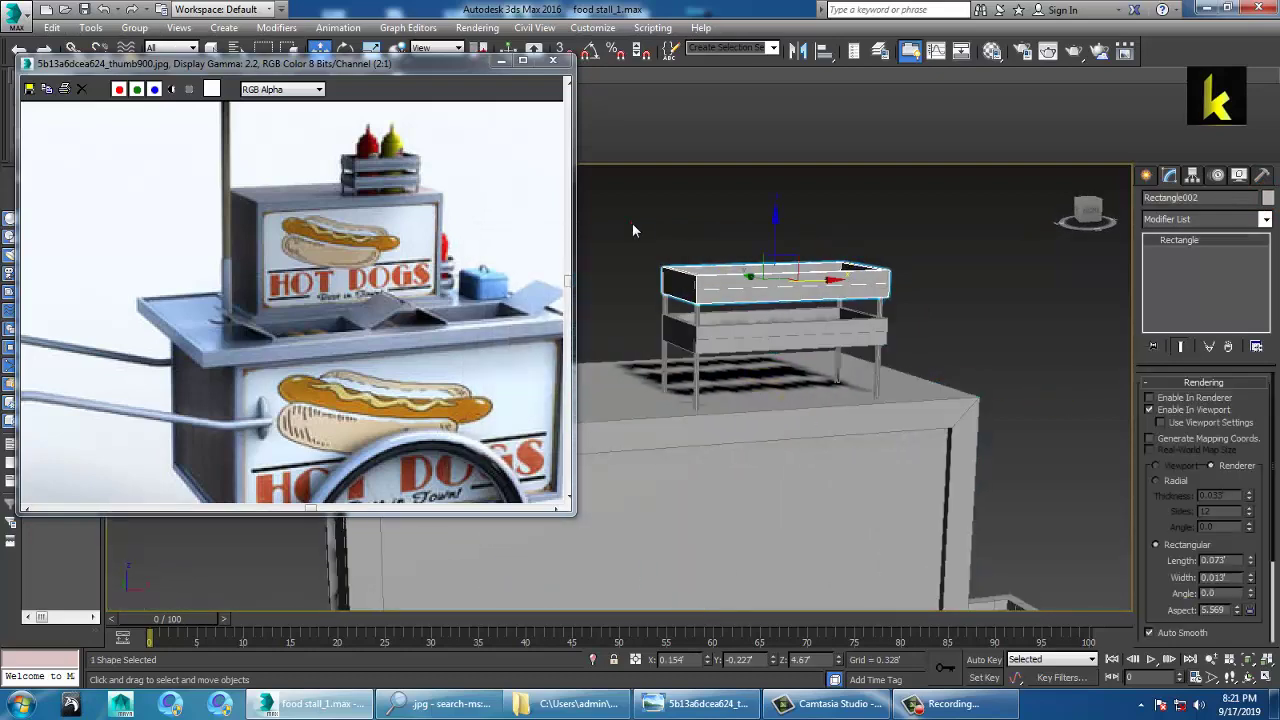
drag(931, 380, 934, 382)
drag(983, 347, 1040, 556)
click(773, 288)
drag(775, 279, 783, 303)
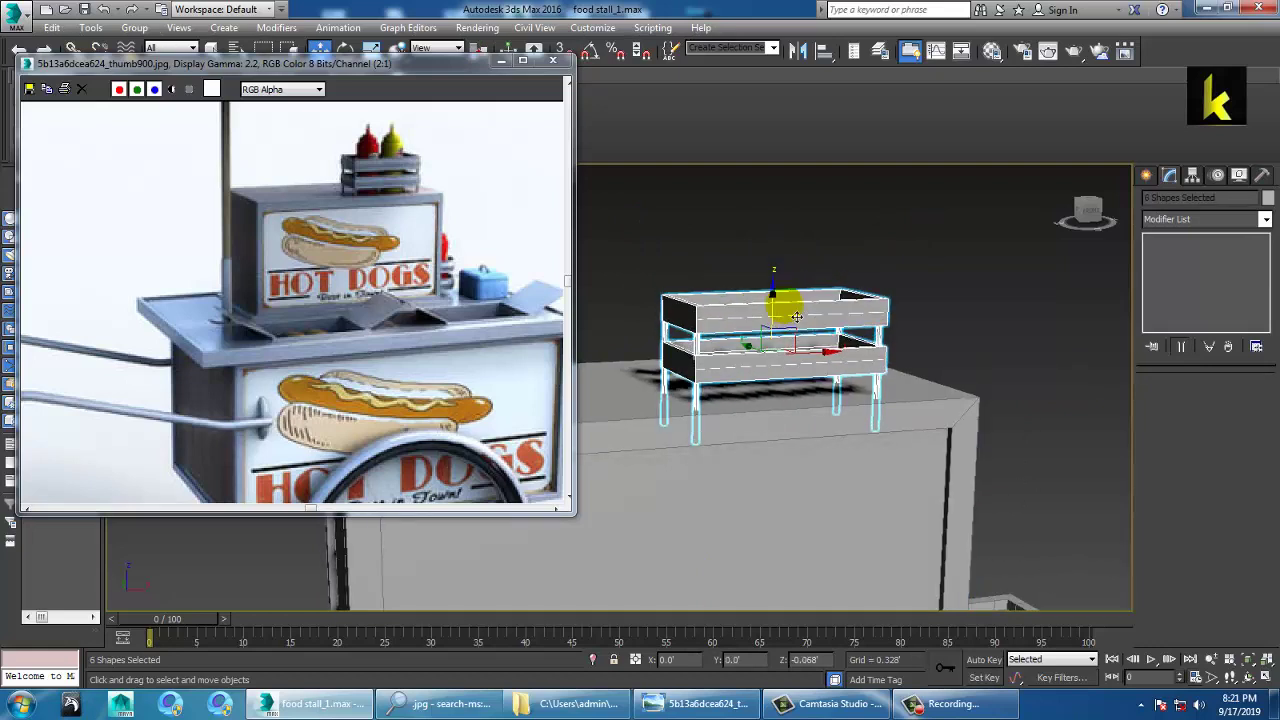
Step: Attach the crate's other three posts to the rear-left post so all four form one shape
alt+middle_drag(783, 467, 677, 400)
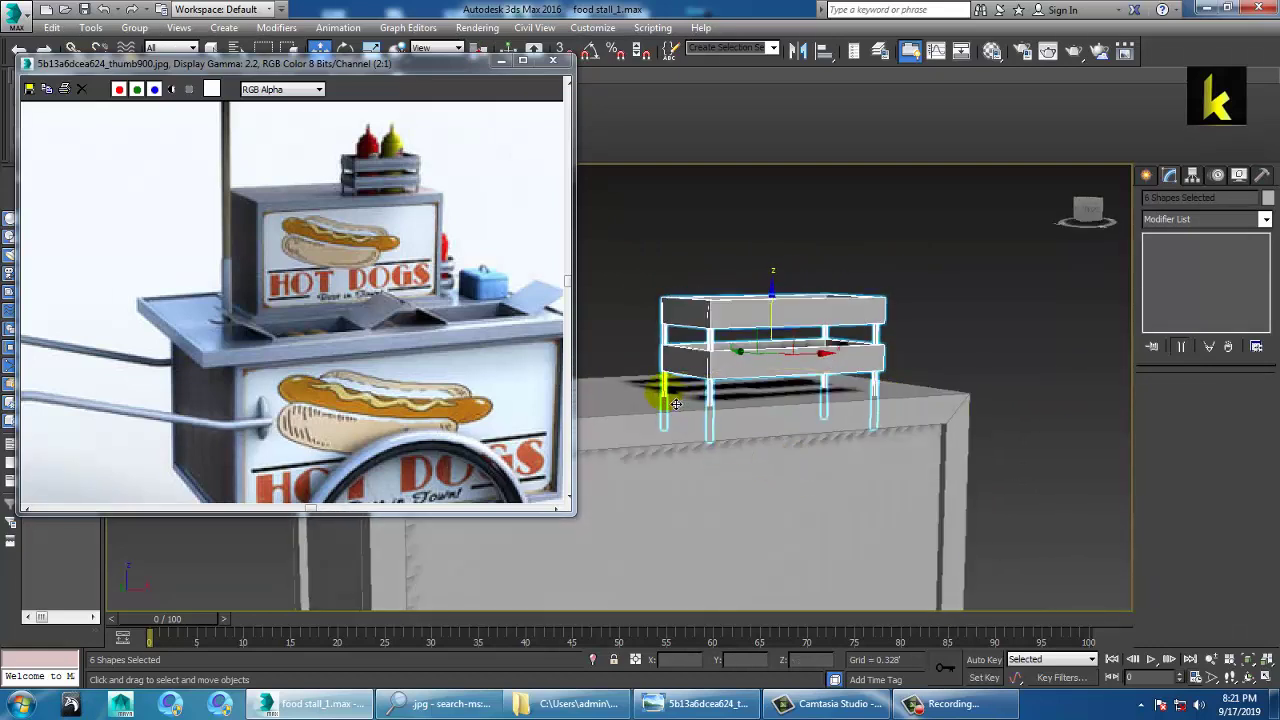
click(664, 398)
scroll(1200, 520, down, 10)
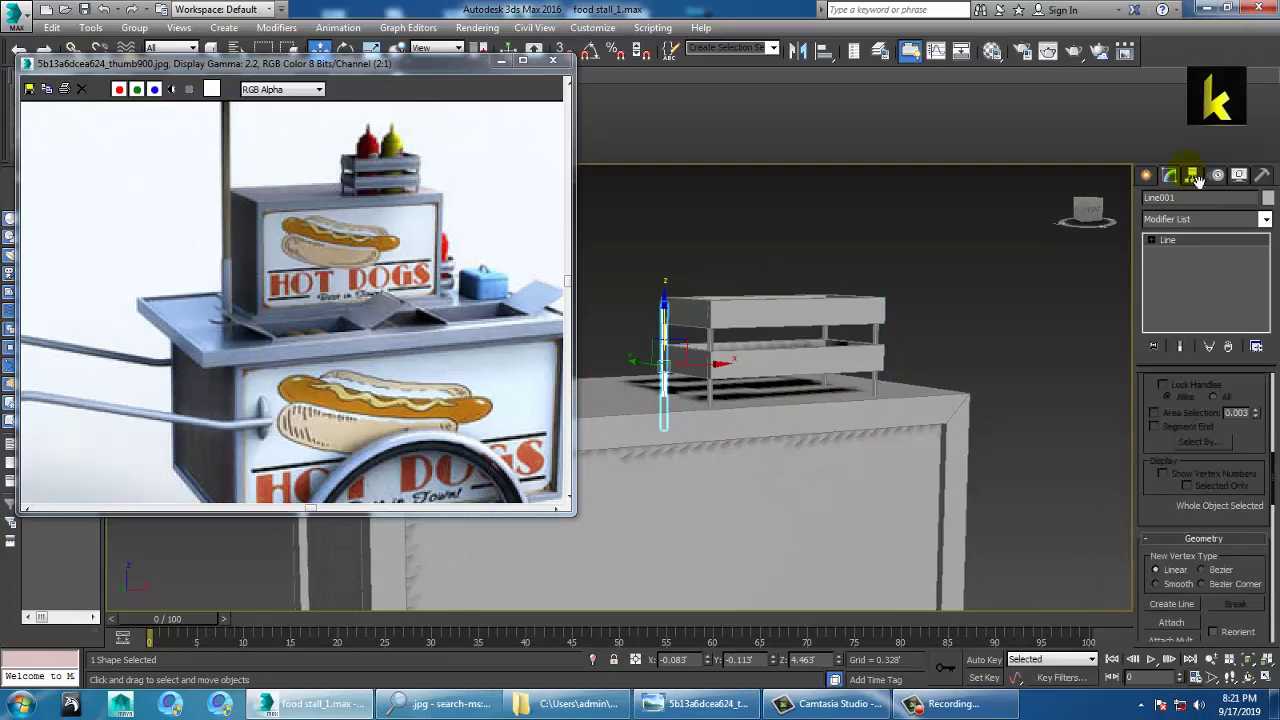
click(1172, 442)
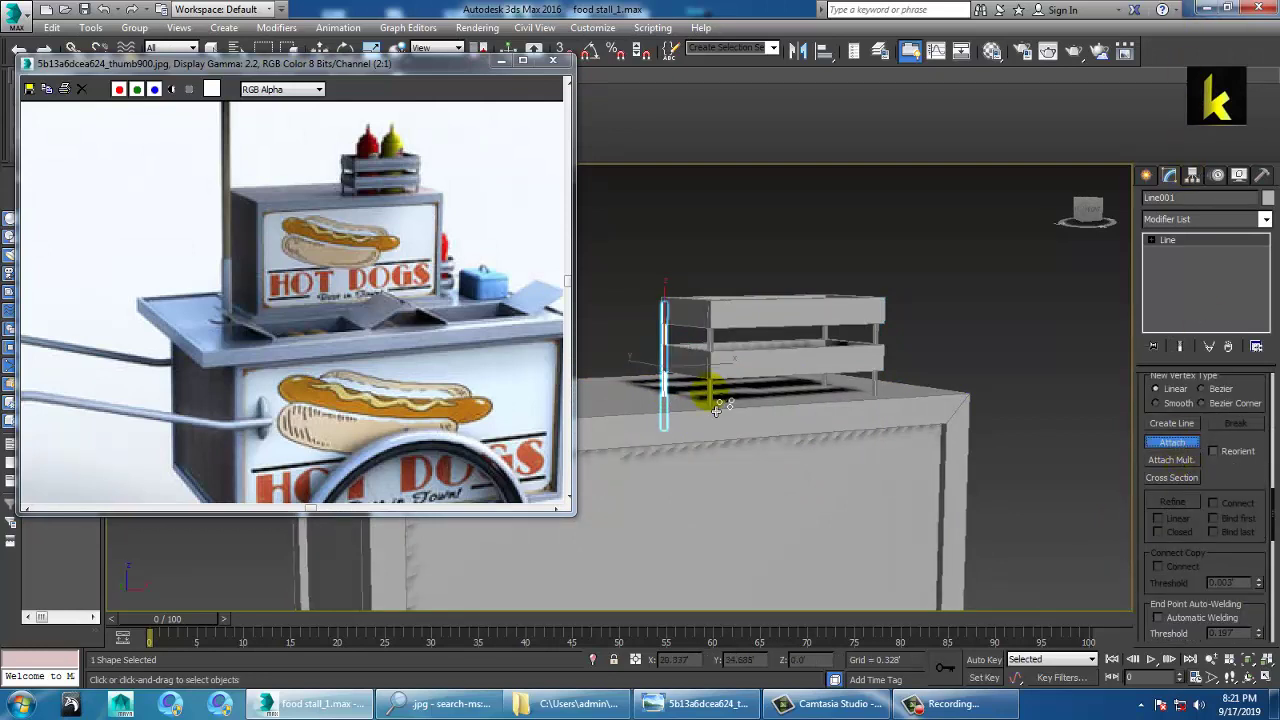
click(714, 405)
click(871, 388)
click(829, 398)
Step: Raise the bottom vertices of all four posts so the legs end at the upper box's top surface
key(1)
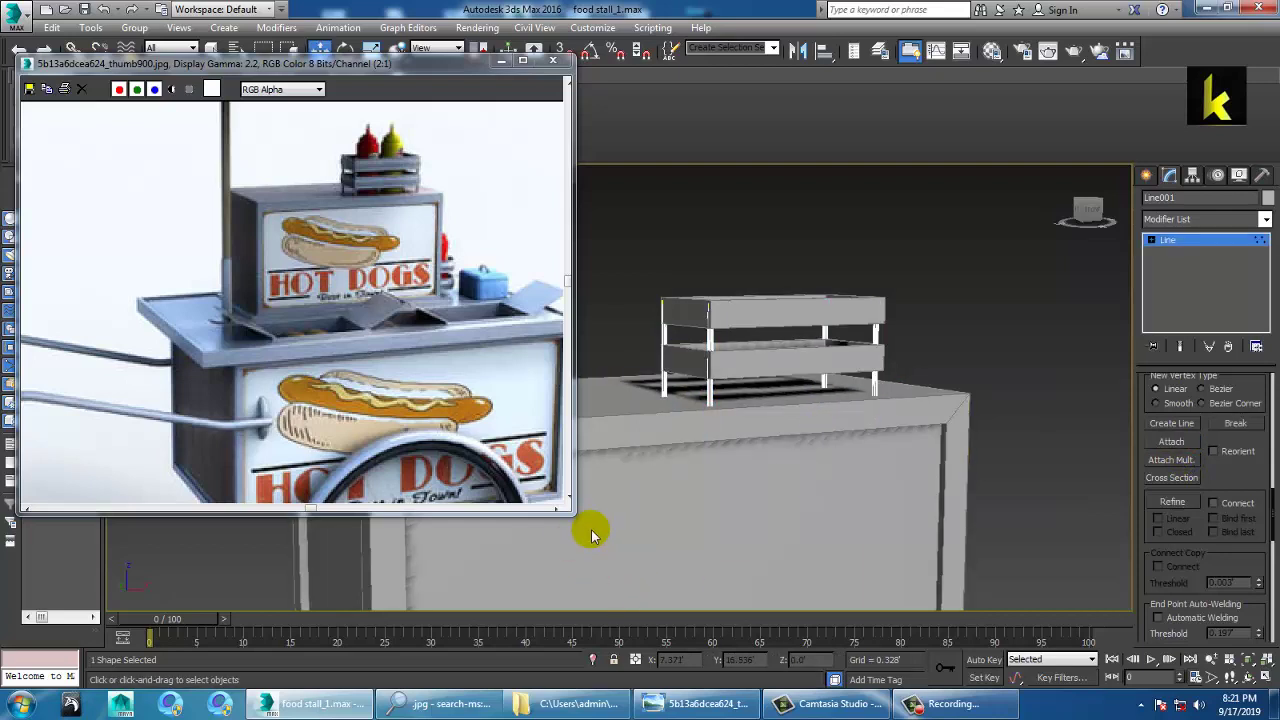
key(F3)
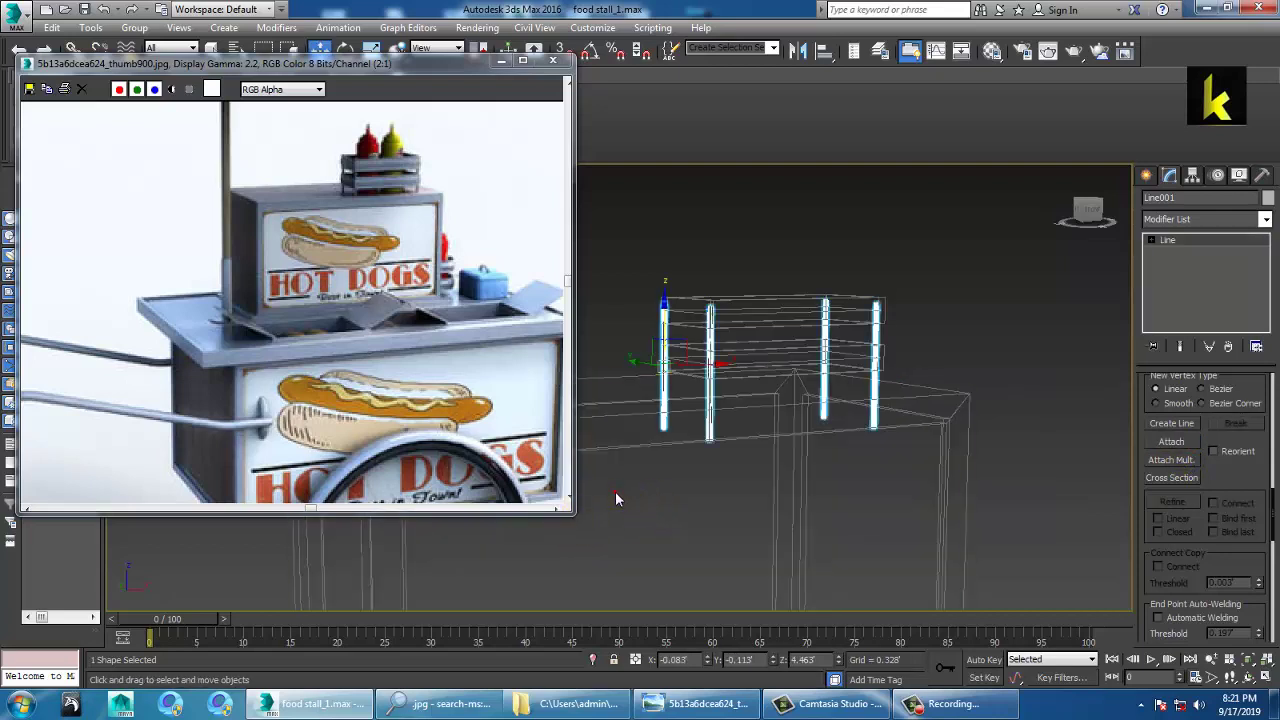
click(615, 491)
click(828, 382)
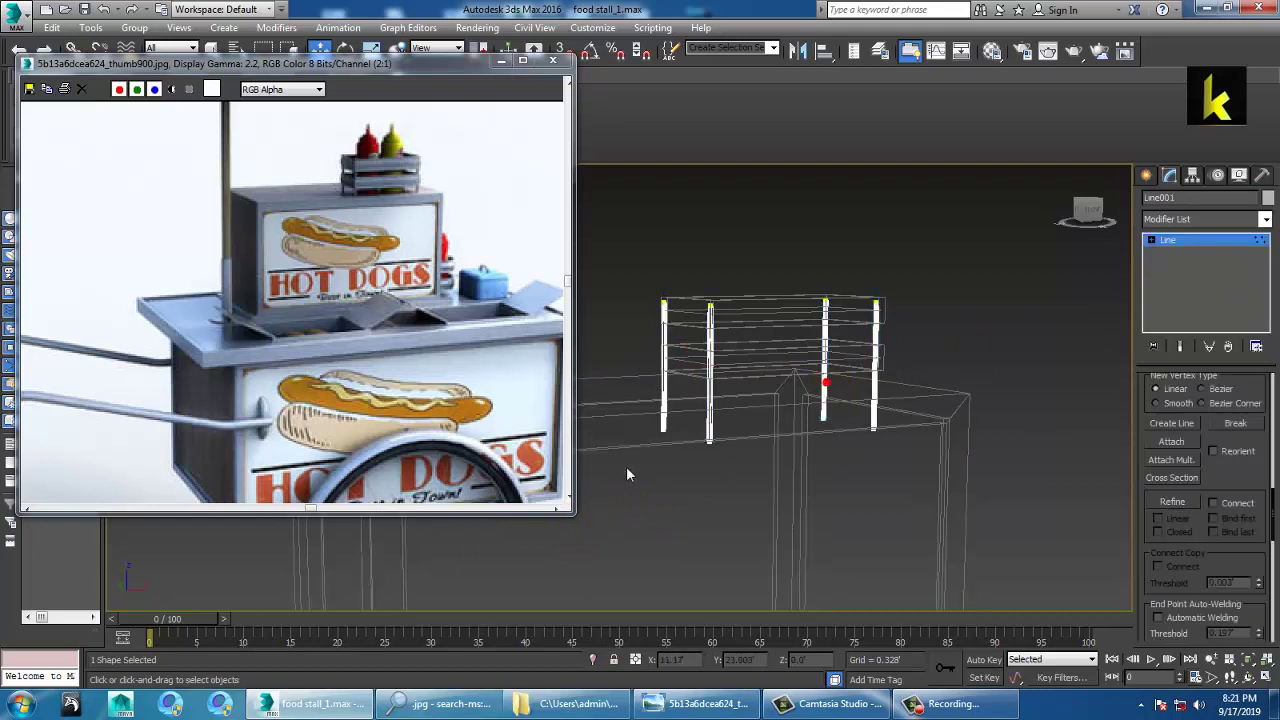
mouse_move(676, 400)
mouse_down()
mouse_move(684, 346)
mouse_move(714, 367)
mouse_up()
key(F3)
click(1190, 247)
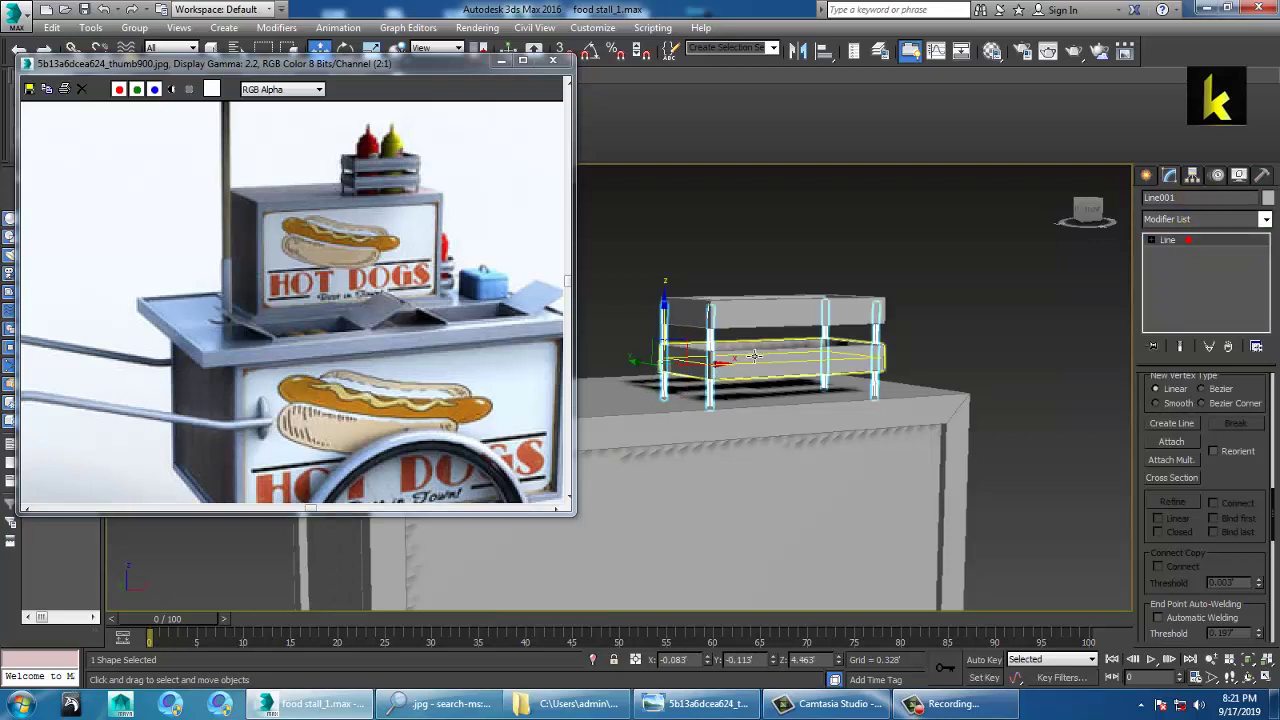
Step: Create a cylinder inside the crate's left end, with a radius of about 0.067' and a height of about 0.17'
click(1146, 175)
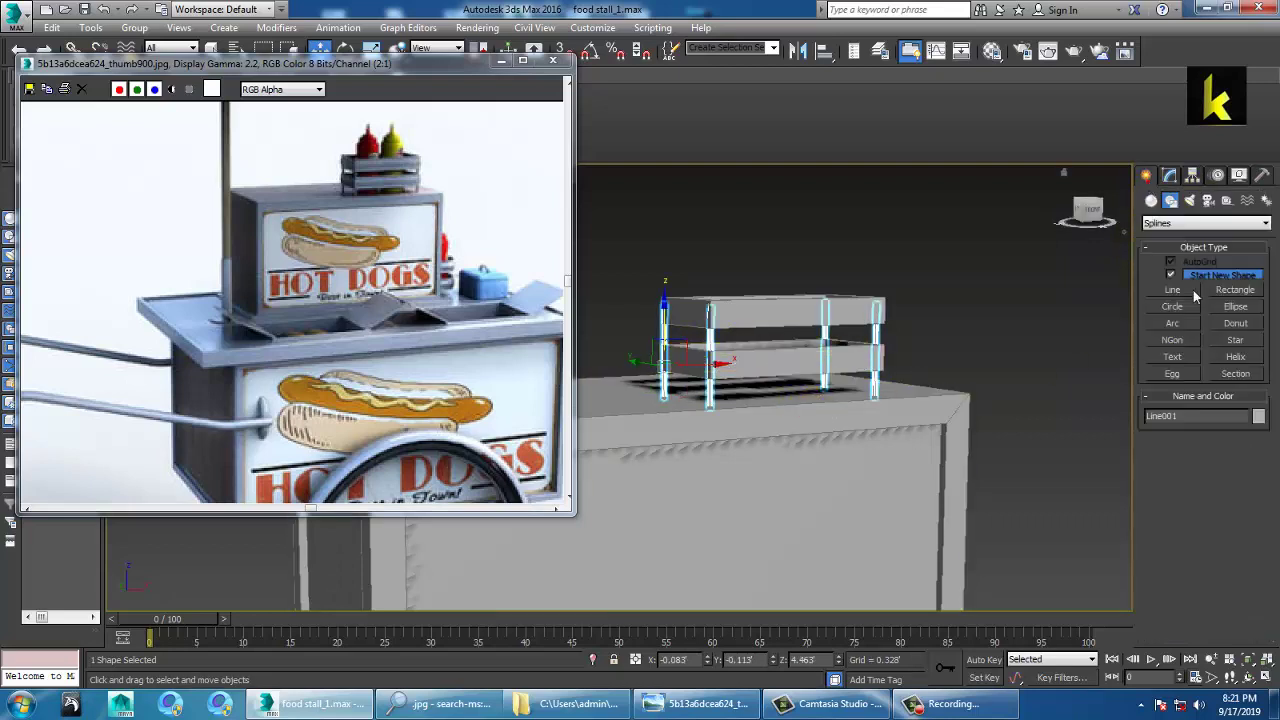
click(1151, 200)
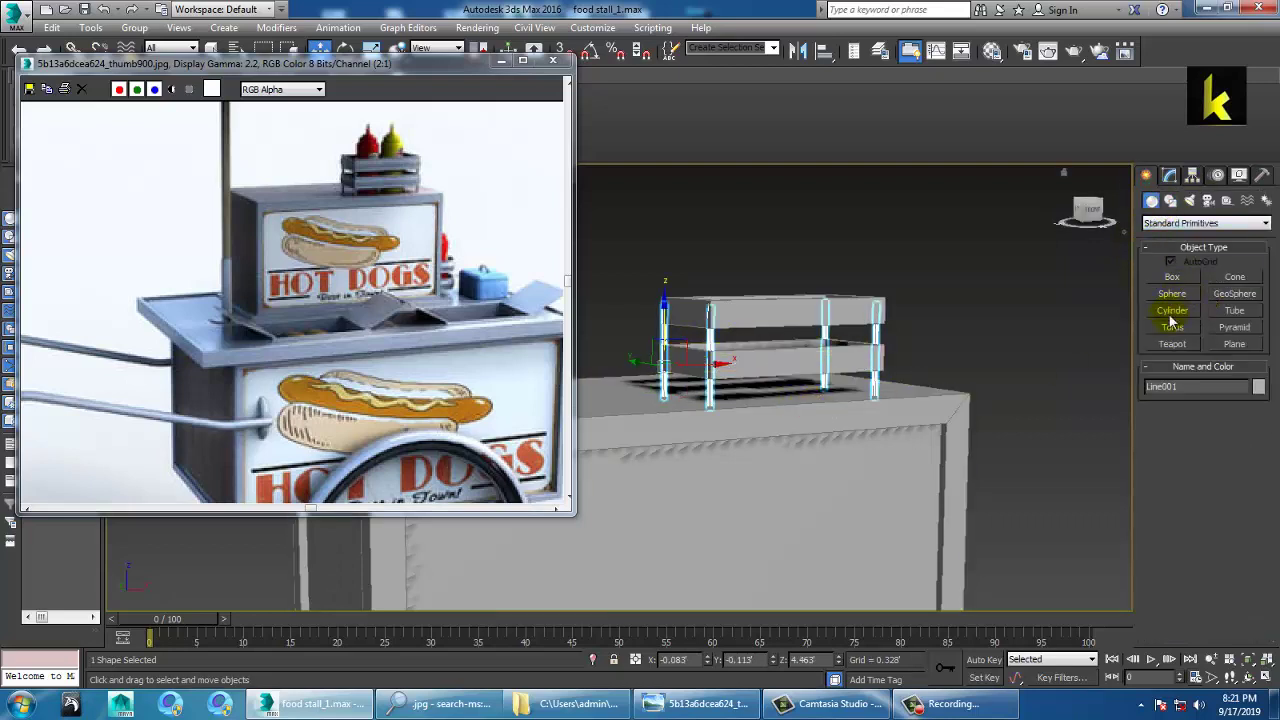
click(1172, 314)
key(alt+w)
key(alt+w)
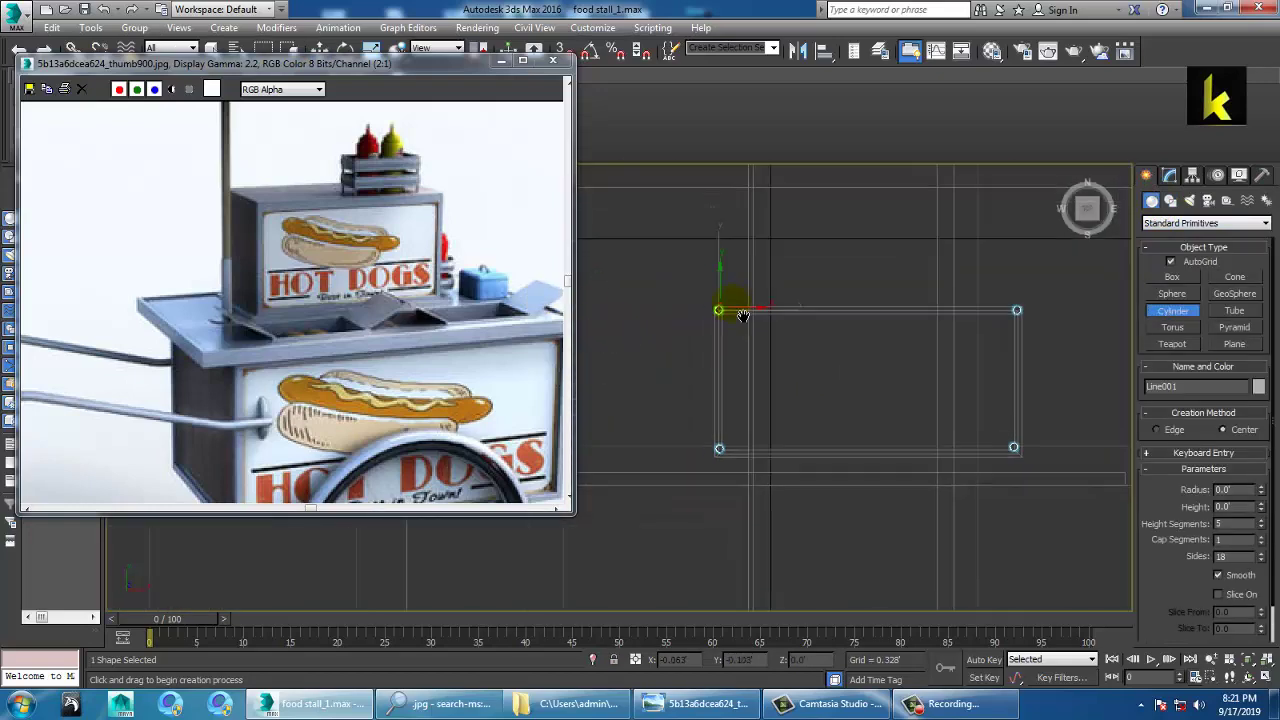
drag(781, 391, 811, 422)
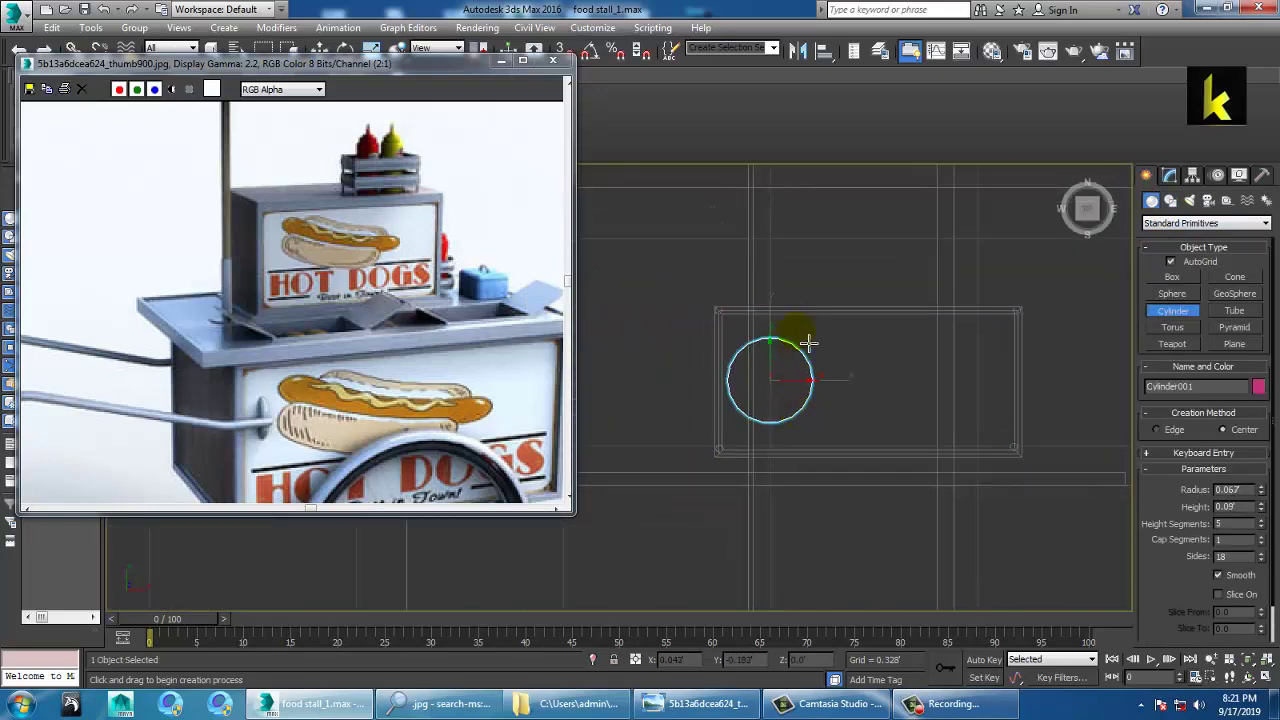
click(810, 297)
key(w)
Step: Raise the cylinder to about Z 4.387' so it stands on the upper box inside the crate
key(alt+w)
middle_click(943, 520)
key(alt+w)
key(z)
scroll(680, 455, down, 7)
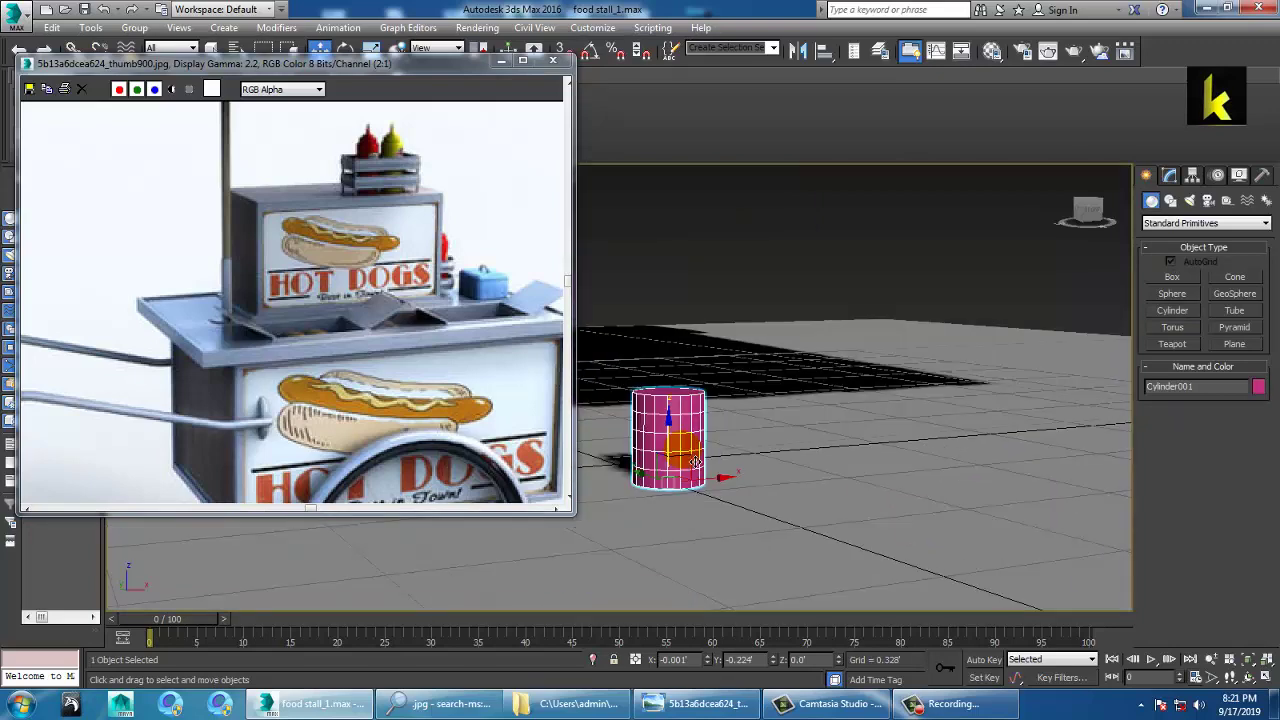
scroll(700, 470, down, 6)
drag(738, 512, 730, 310)
scroll(766, 314, up, 5)
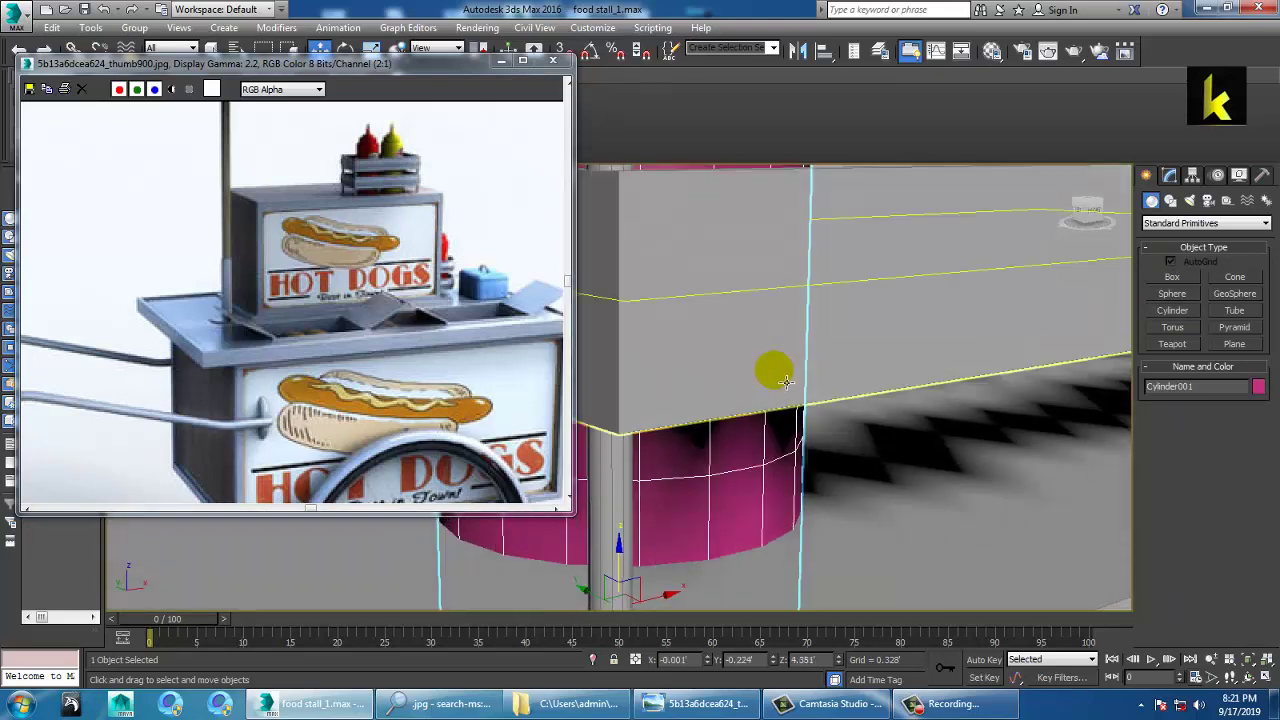
scroll(785, 380, down, 5)
drag(758, 390, 756, 368)
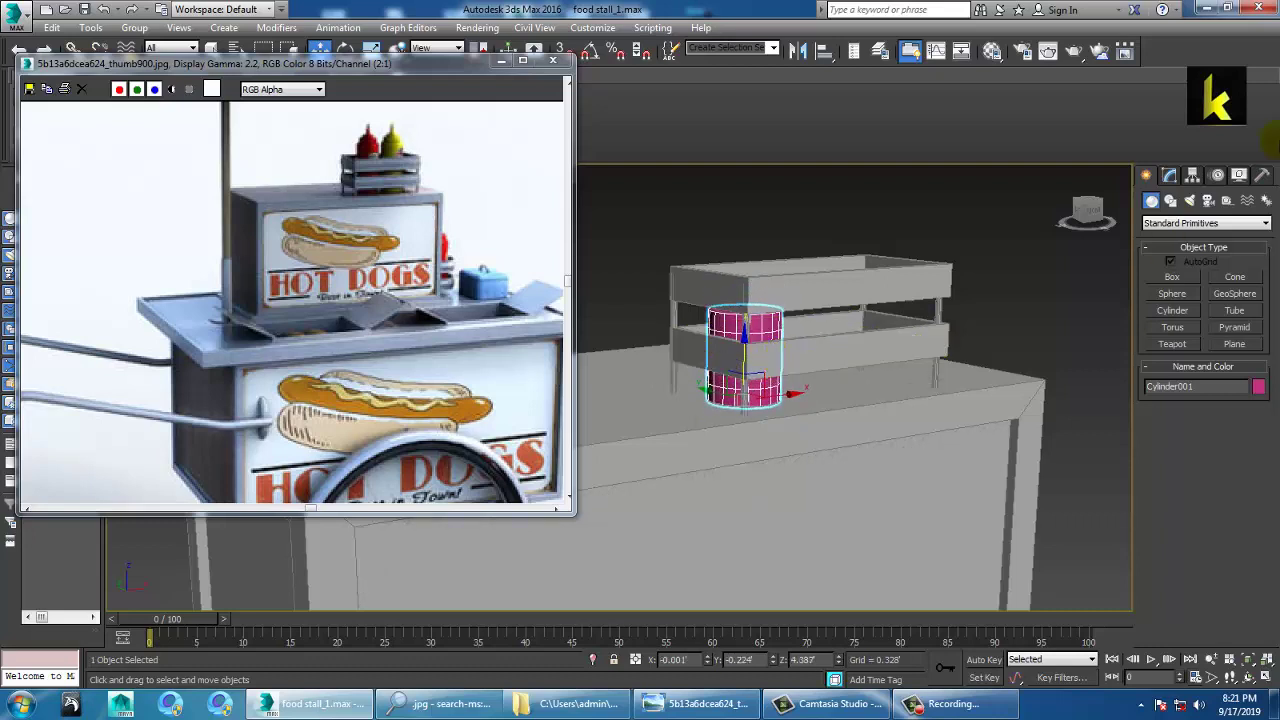
Step: Remove the cylinder's intermediate height segments and convert it to an editable poly
click(1170, 176)
drag(1261, 471, 1263, 443)
click(1263, 440)
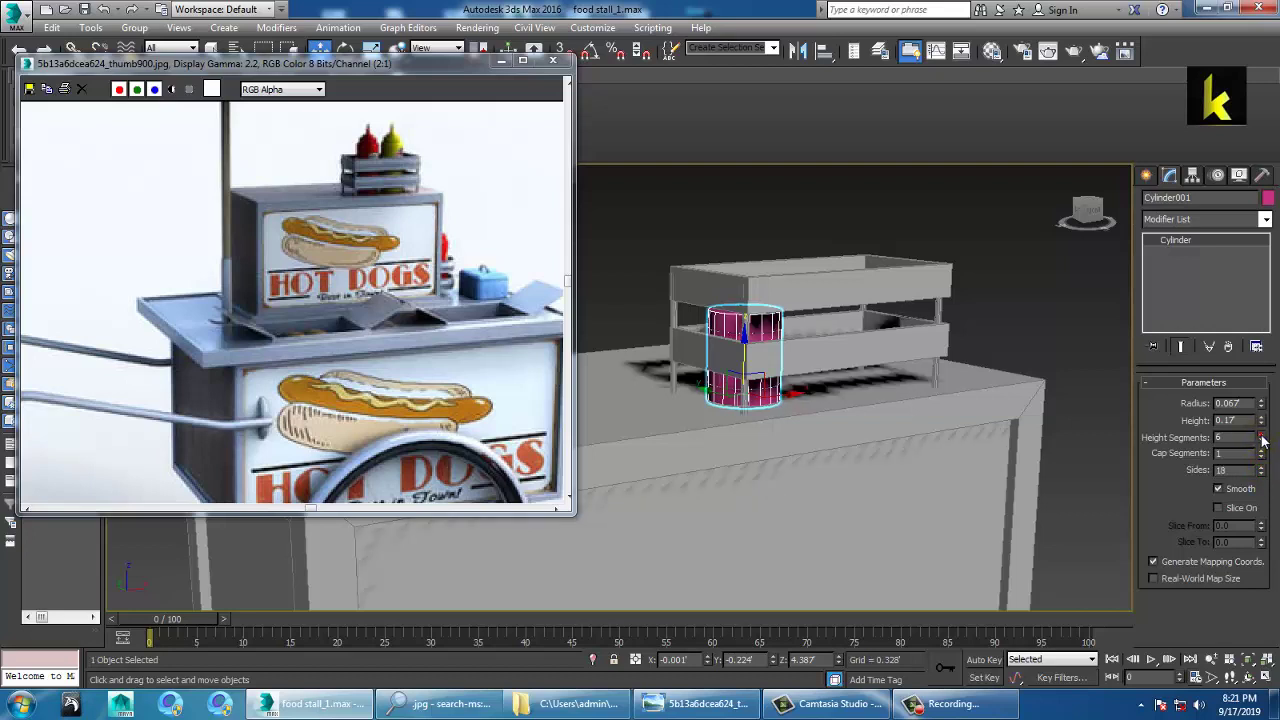
right_click(1182, 245)
click(1068, 356)
Step: Raise the cylinder's top vertices to about Z 4.652', level with the crate's upper rim
drag(674, 234, 887, 328)
click(723, 330)
key(1)
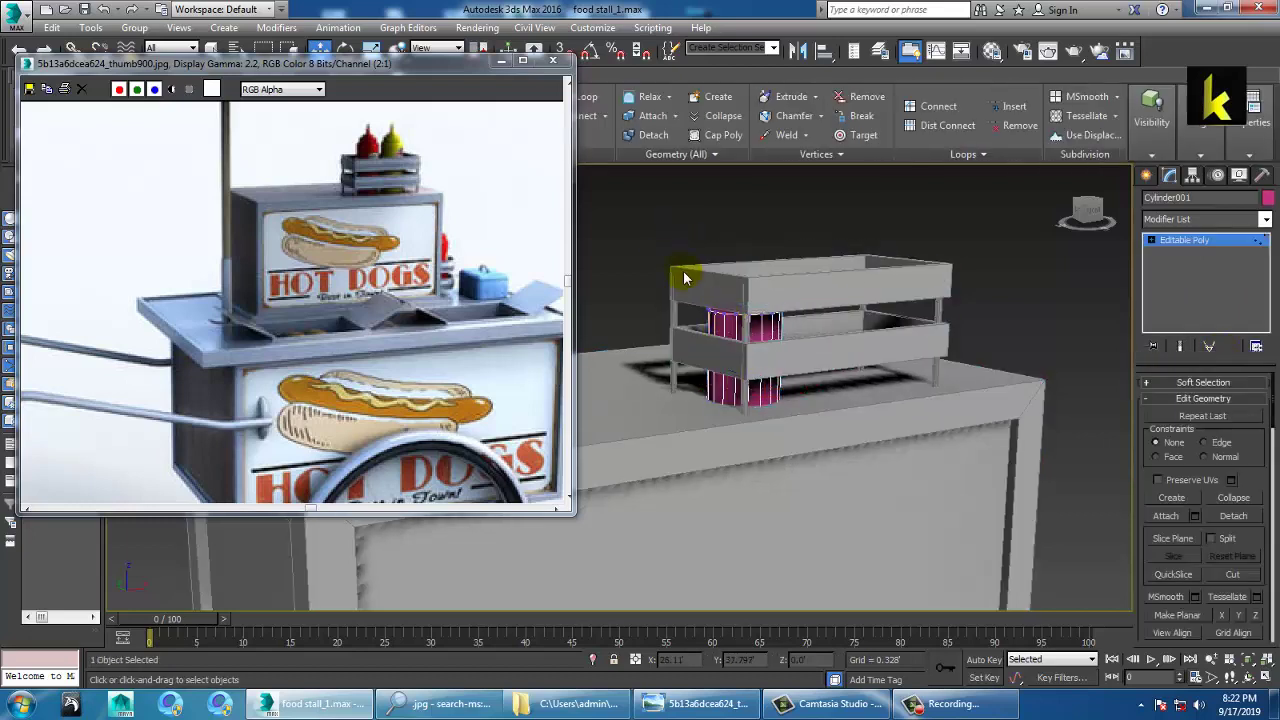
key(w)
drag(757, 275, 767, 221)
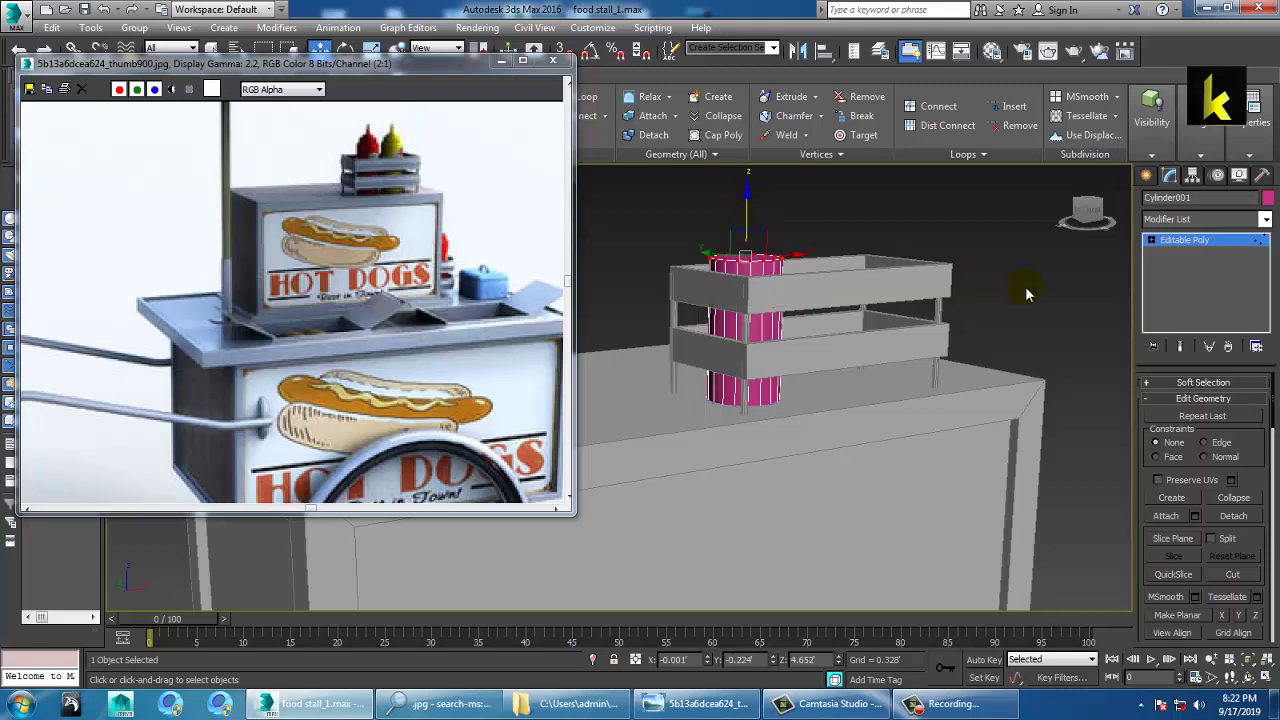
click(1170, 240)
Step: Inset the cylinder's top polygon by about 0.011'
scroll(920, 412, down, 5)
mouse_move(920, 412)
alt+middle_down()
mouse_move(871, 400)
mouse_move(886, 423)
mouse_move(918, 420)
alt+middle_up()
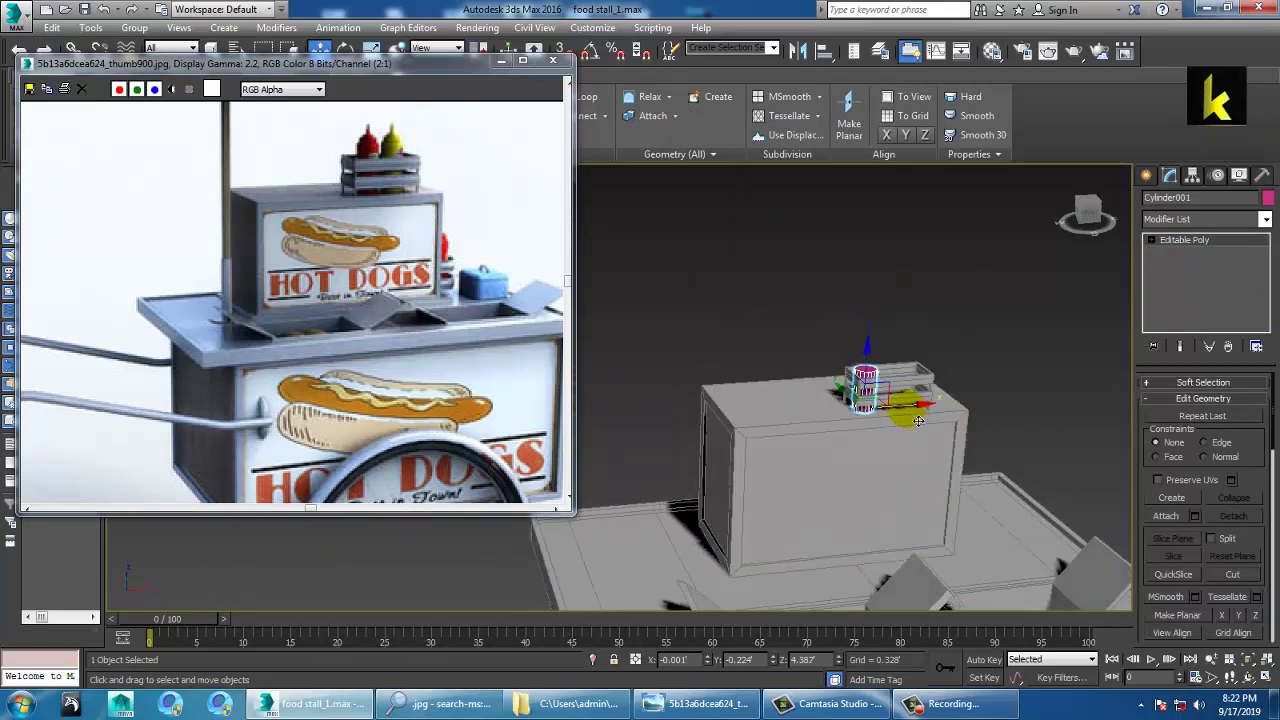
scroll(918, 420, up, 5)
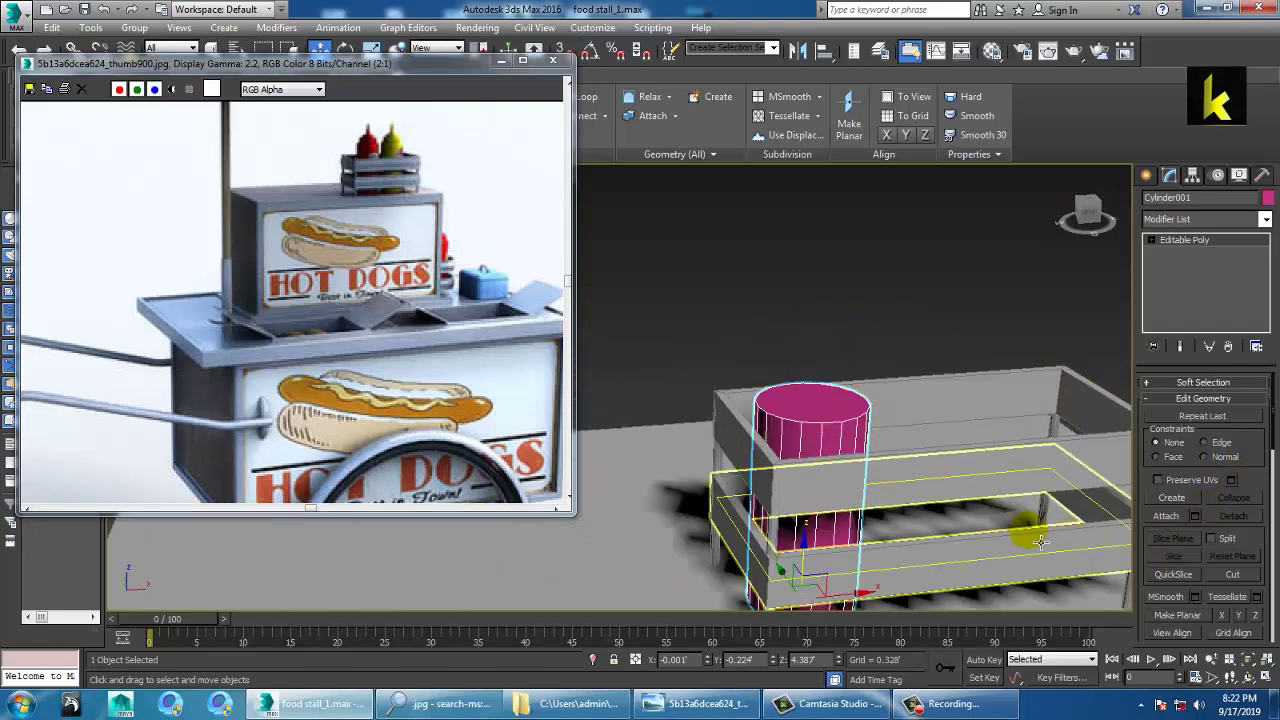
key(4)
click(838, 415)
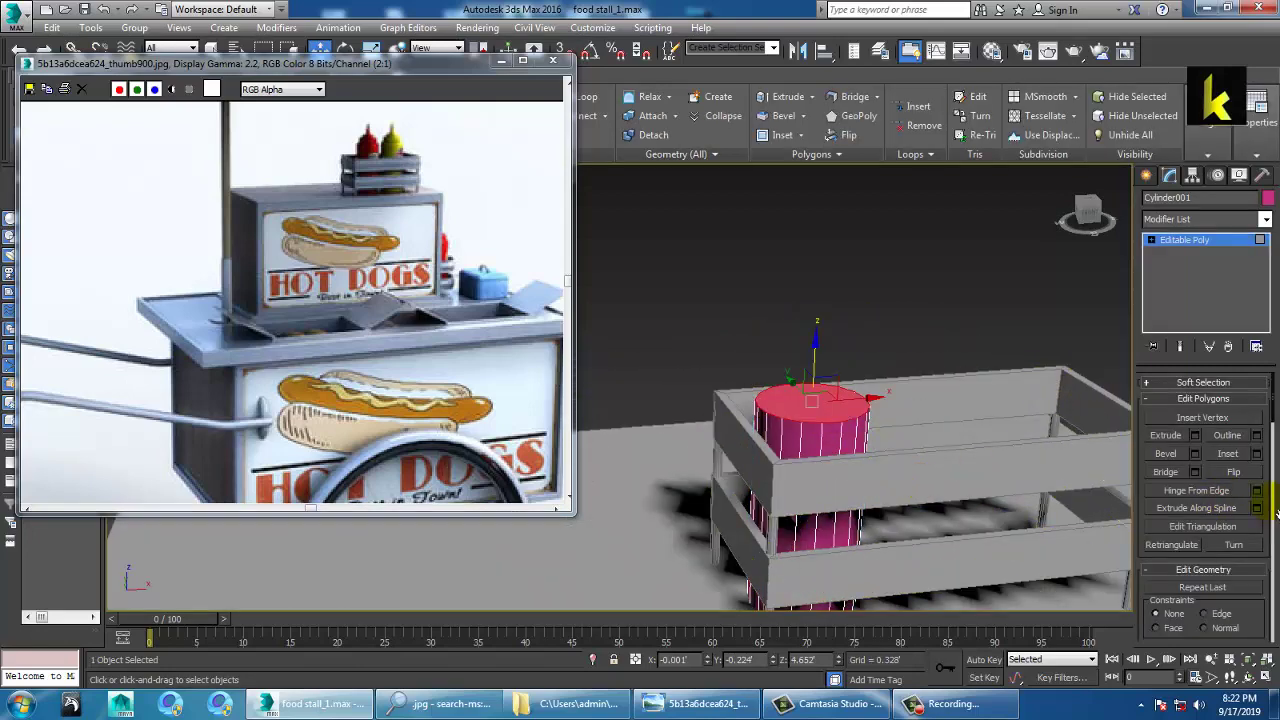
click(1257, 453)
drag(630, 419, 640, 428)
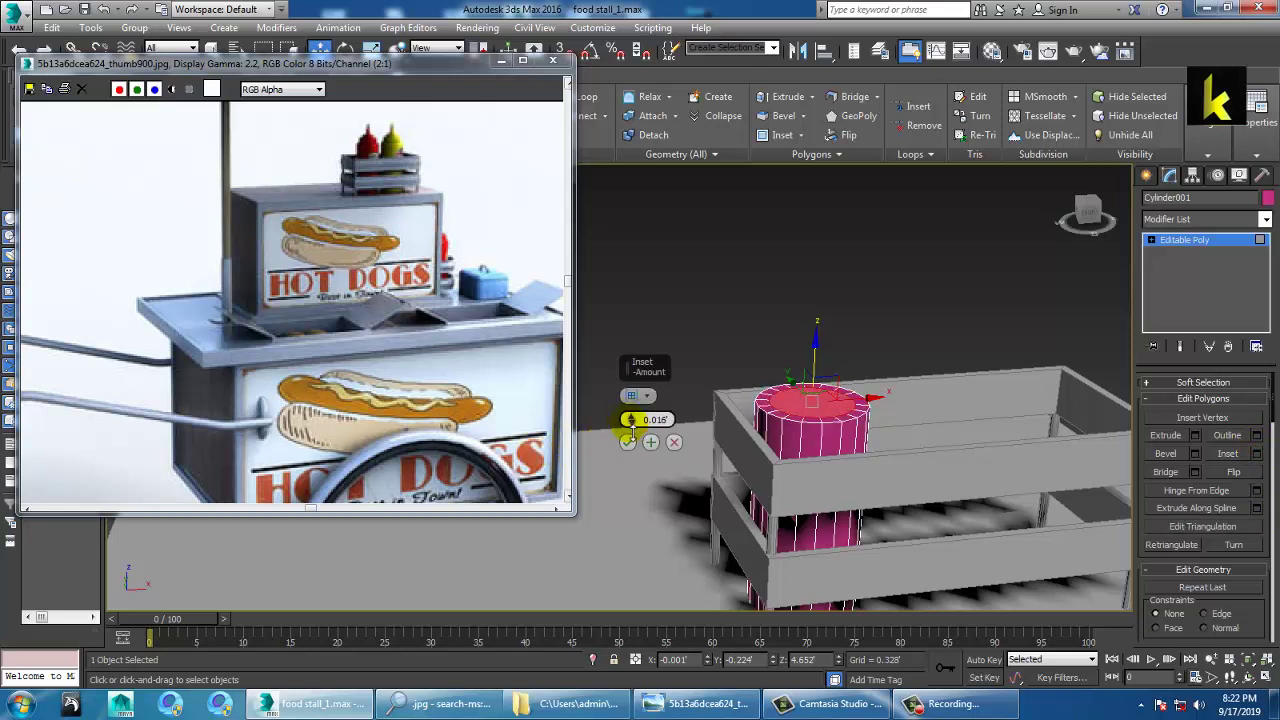
click(627, 442)
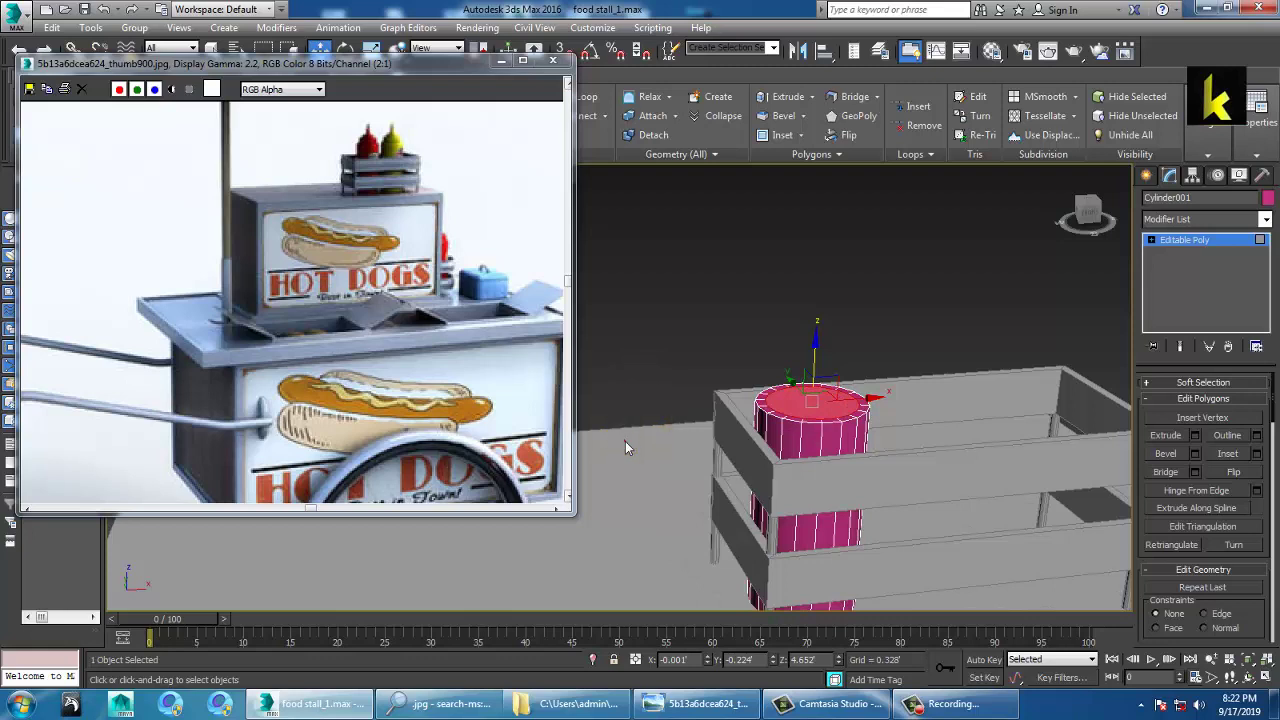
Step: Extrude the inset top polygon upward by about 0.043' to form the bottle's cap base
click(1168, 436)
click(1195, 436)
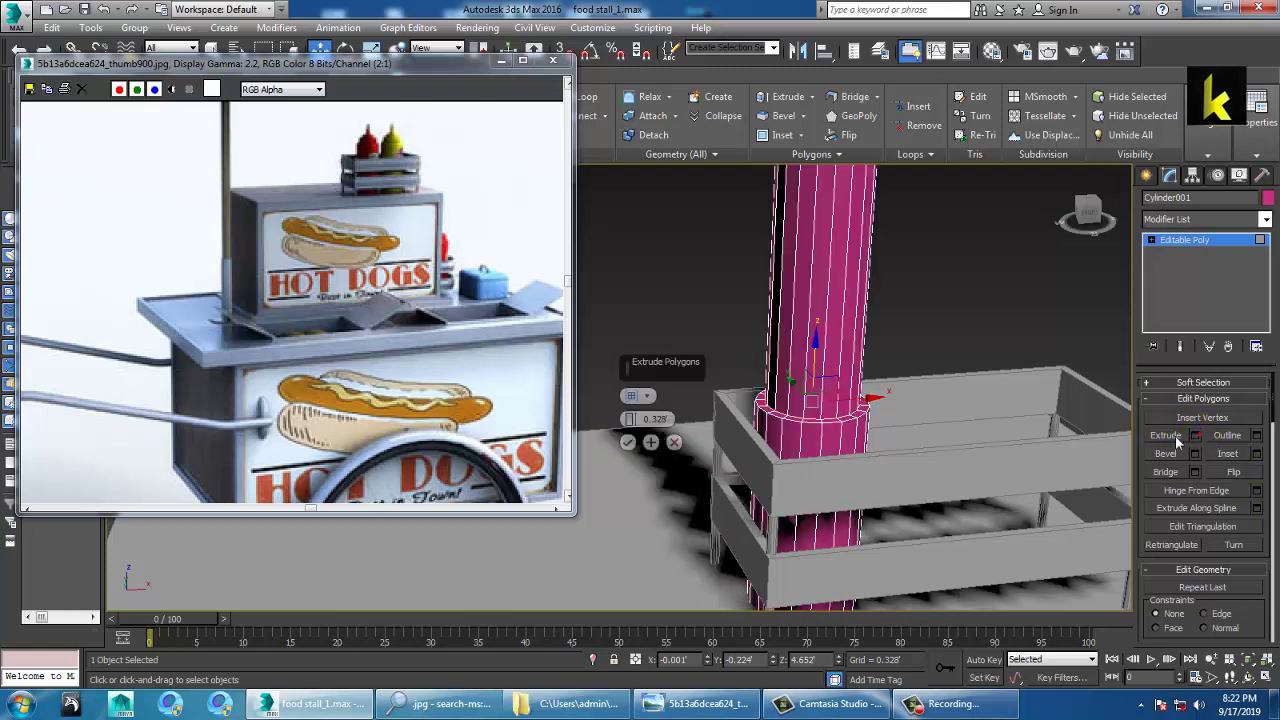
drag(629, 420, 655, 481)
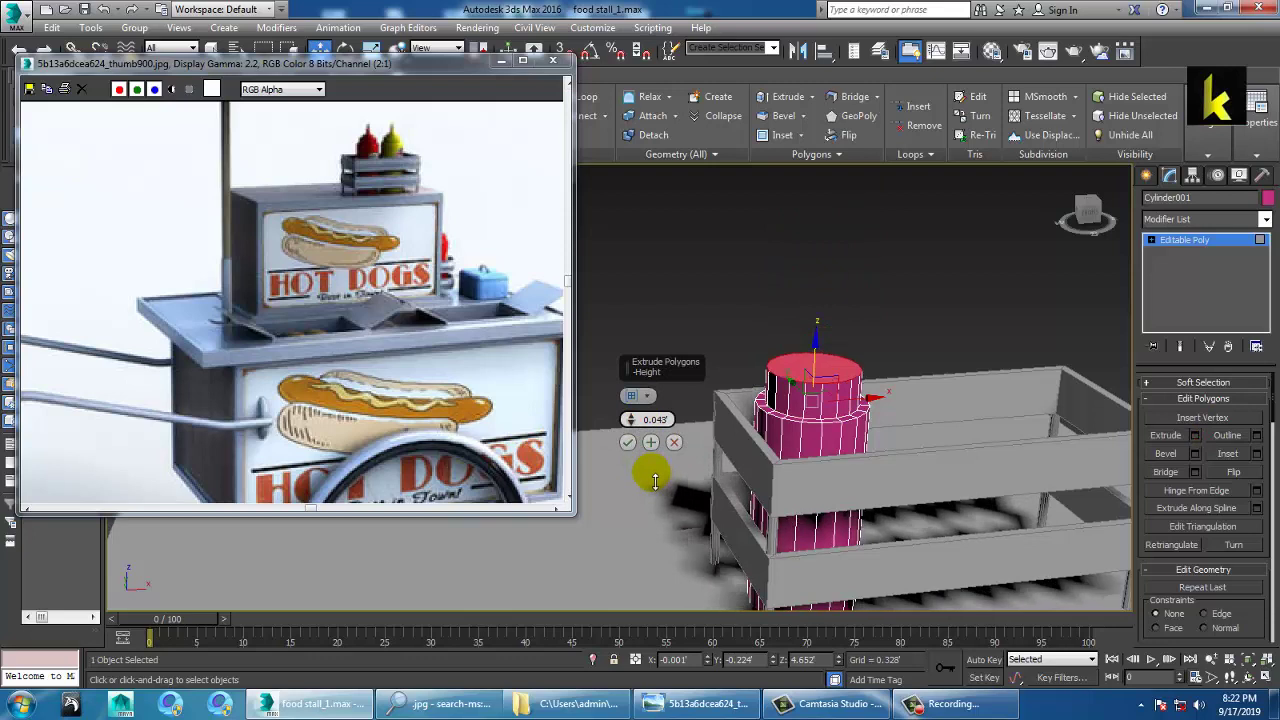
click(626, 443)
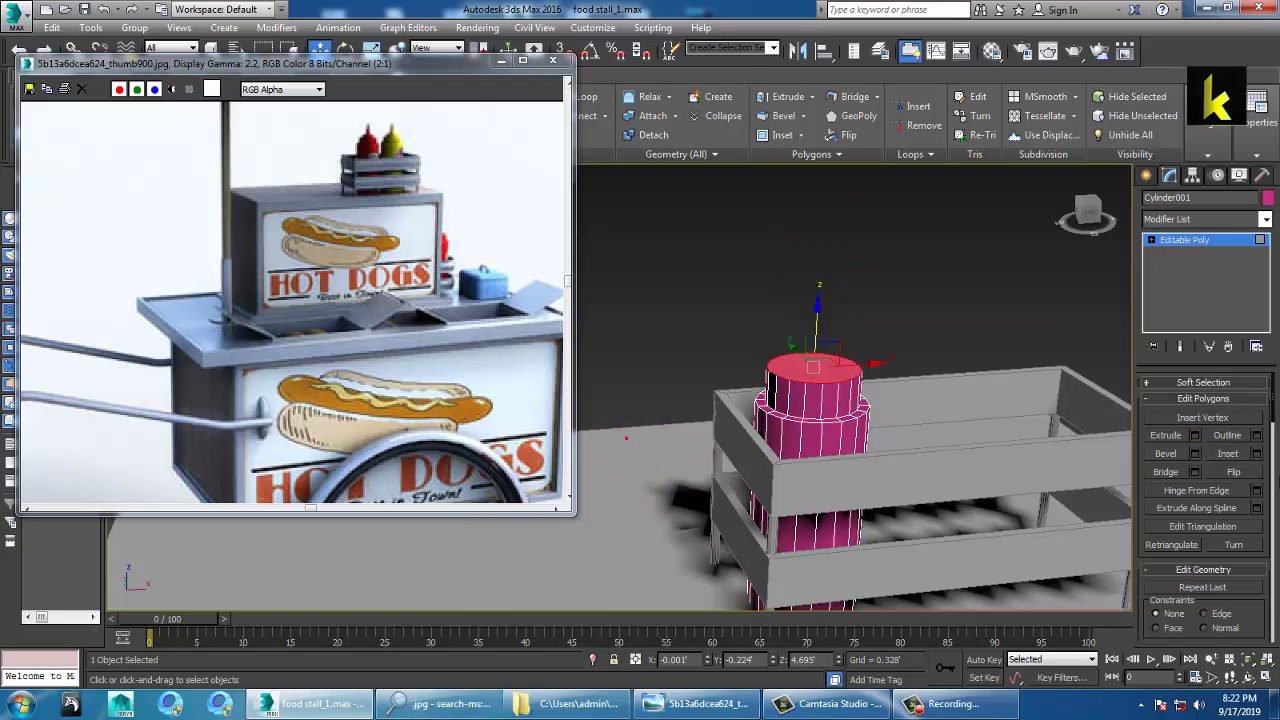
Step: Bevel the top polygon with a height of 0.052' and an outline of -0.033' to form the conical shoulder
click(1196, 454)
drag(632, 428, 666, 469)
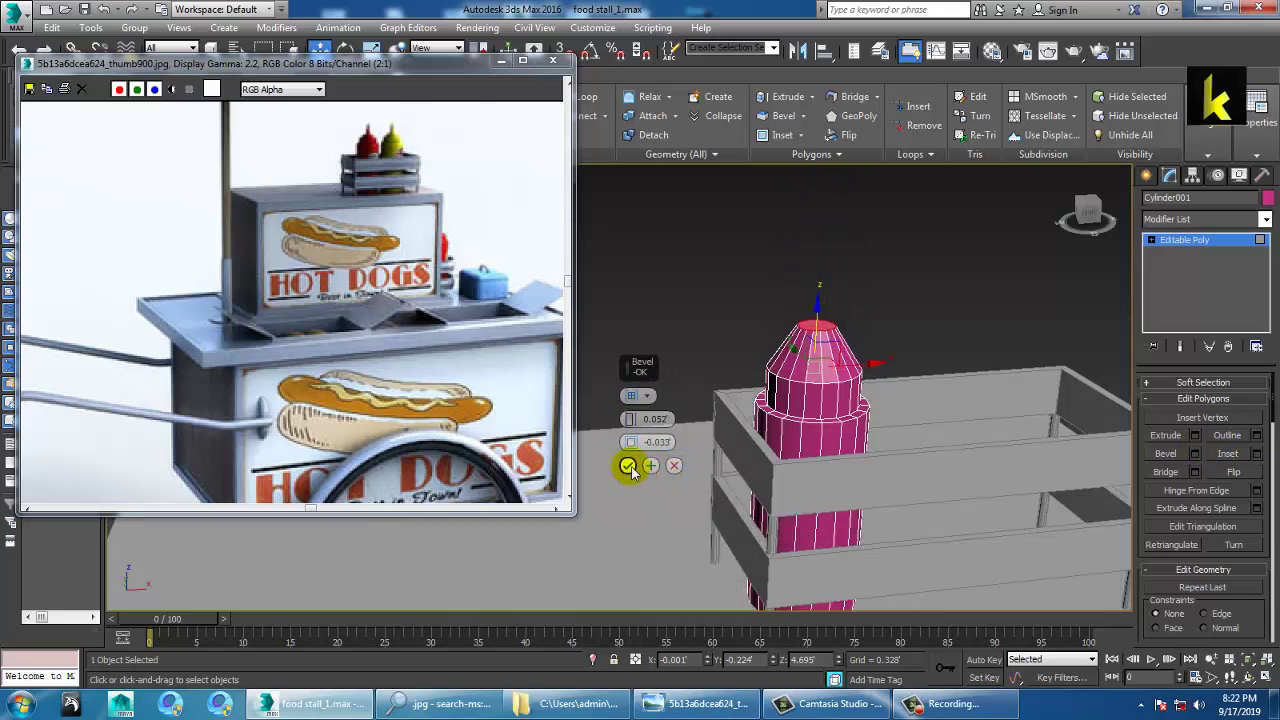
click(629, 466)
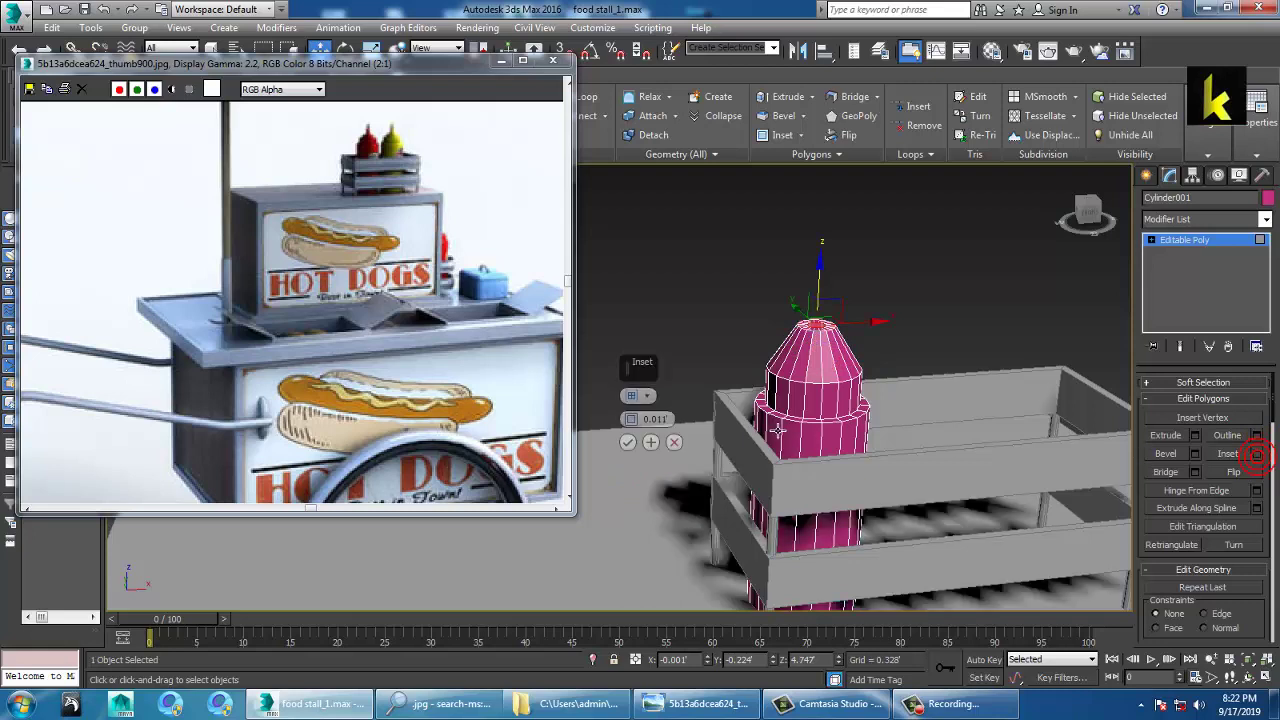
Step: Inset the cone's top face and bevel it 0.06' high with a -0.003' outline to form the nozzle
click(1195, 454)
mouse_move(645, 443)
mouse_down()
mouse_move(637, 426)
mouse_move(649, 452)
mouse_up()
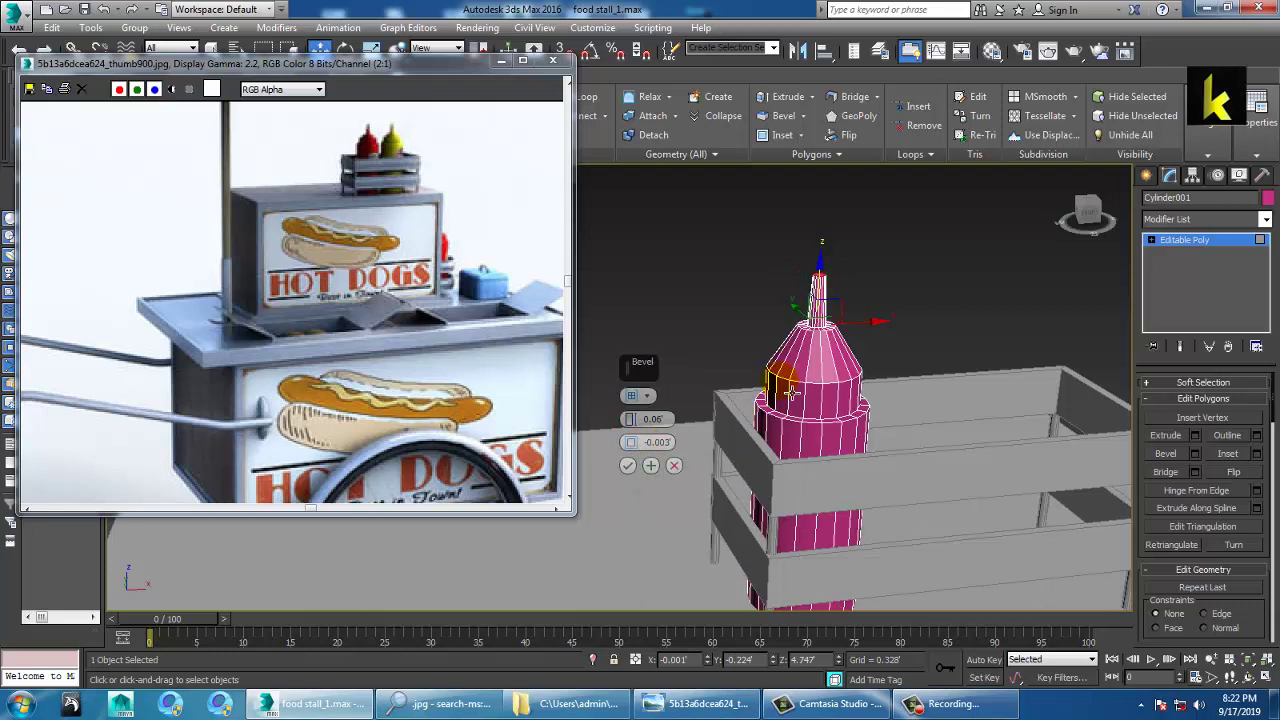
click(627, 465)
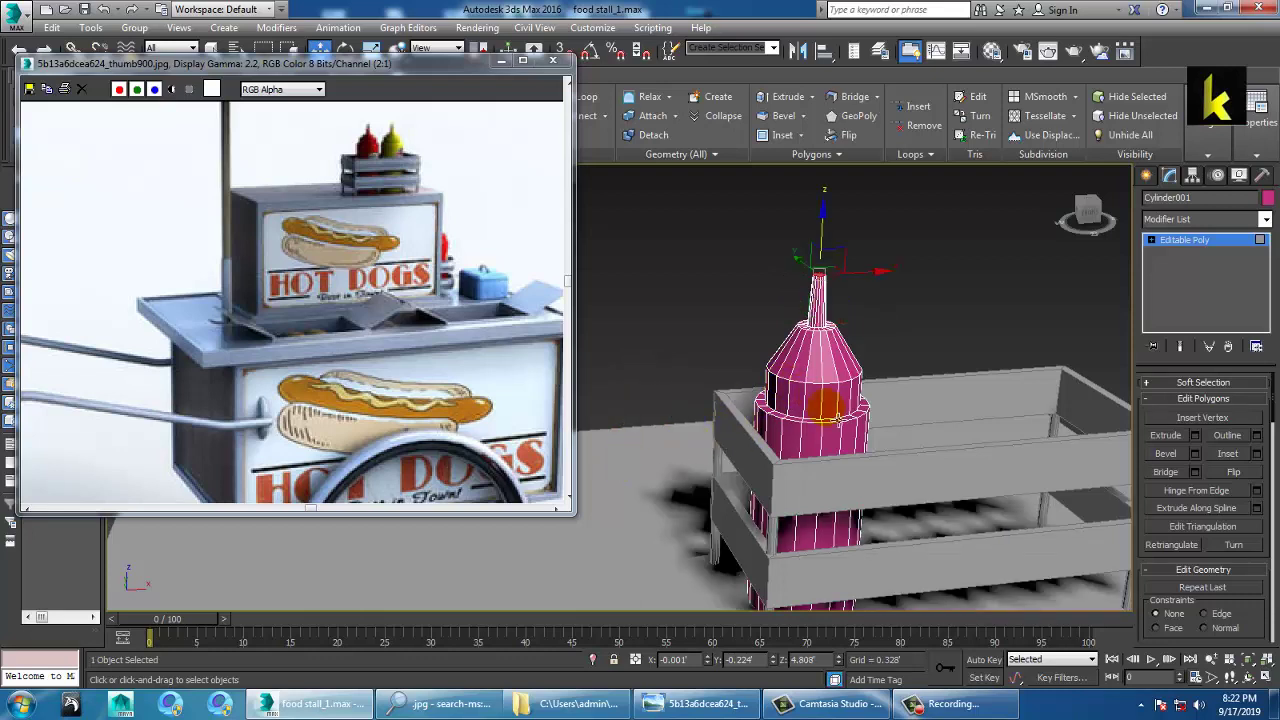
Step: Lower the nozzle's tip face slightly, to about Z 4.801'
key(r)
key(w)
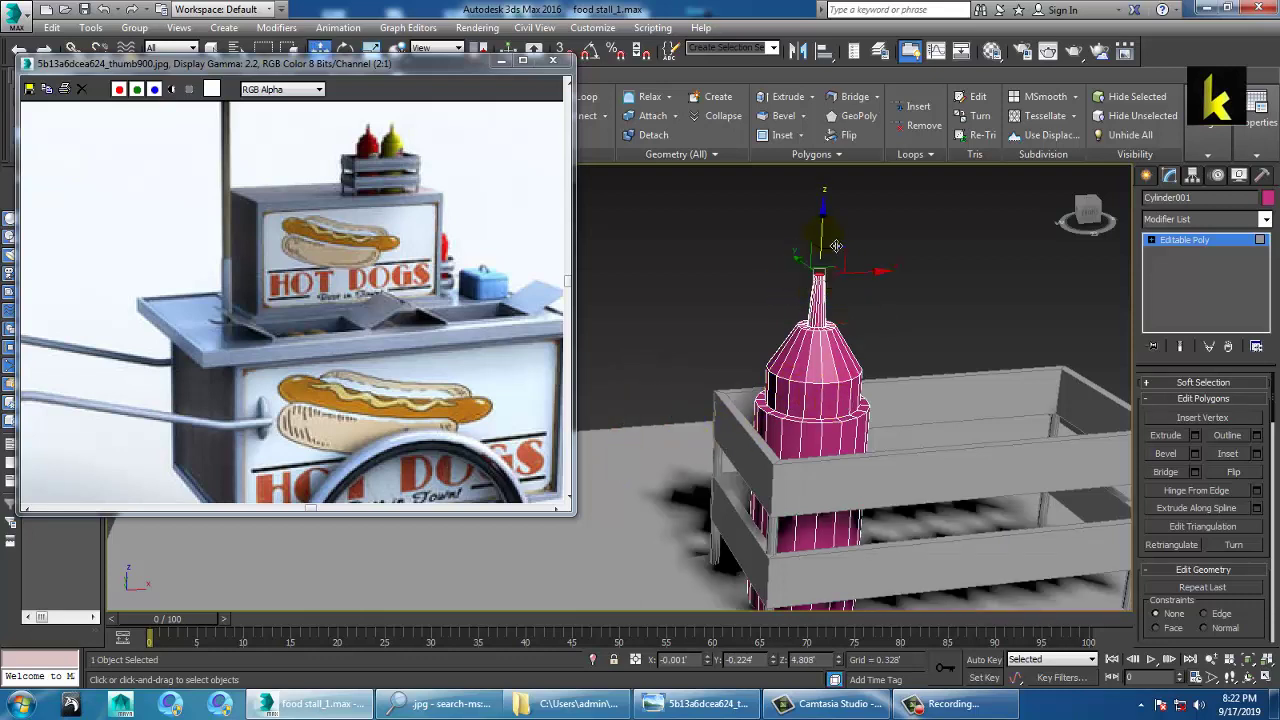
drag(838, 248, 838, 254)
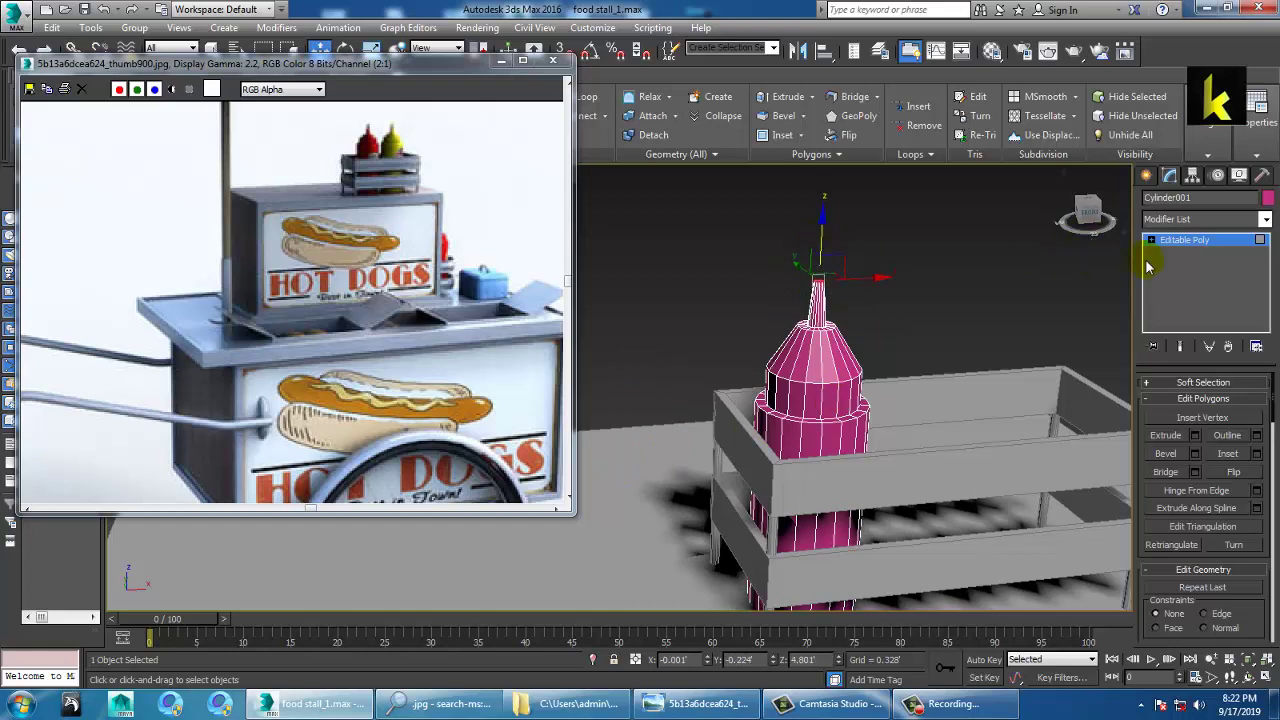
click(1196, 242)
Step: Scale the whole sauce bottle down slightly
scroll(826, 512, down, 5)
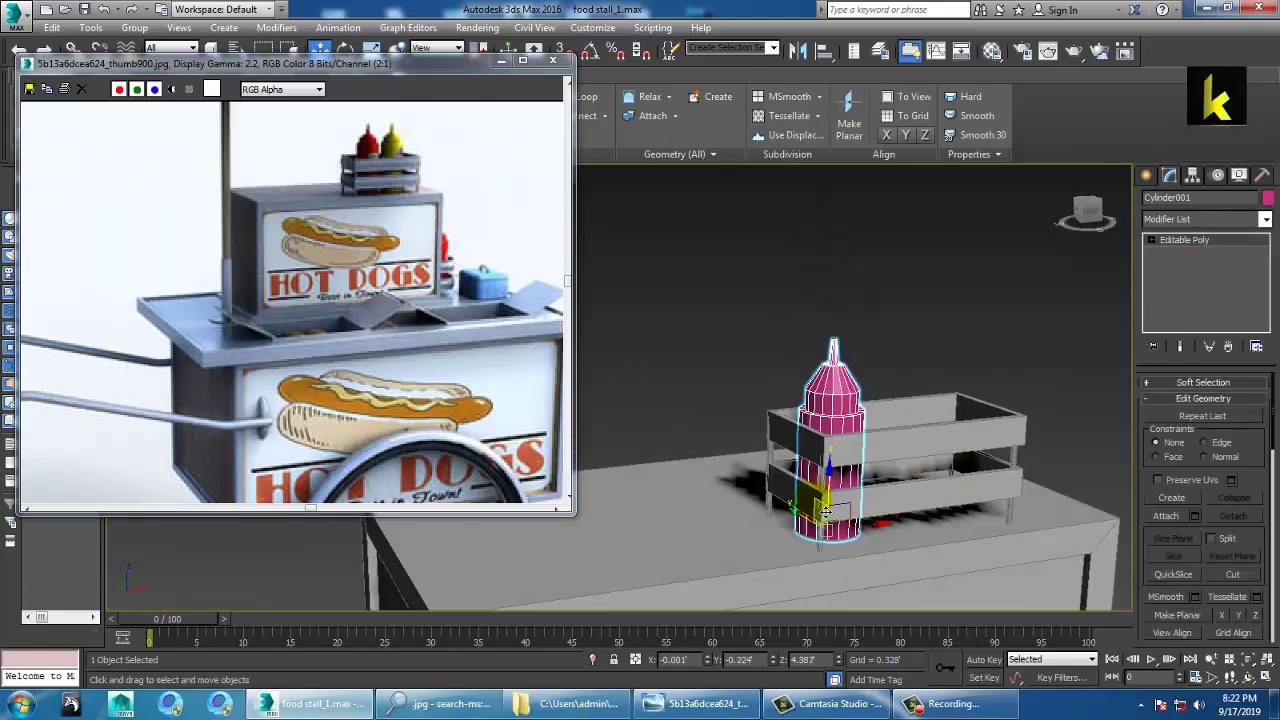
key(r)
drag(838, 535, 847, 551)
key(w)
Step: Make two copies of the sauce bottle along the X axis inside the crate, spaced about 0.159' apart
mouse_move(941, 530)
alt+middle_down()
mouse_move(933, 521)
mouse_move(926, 533)
alt+middle_up()
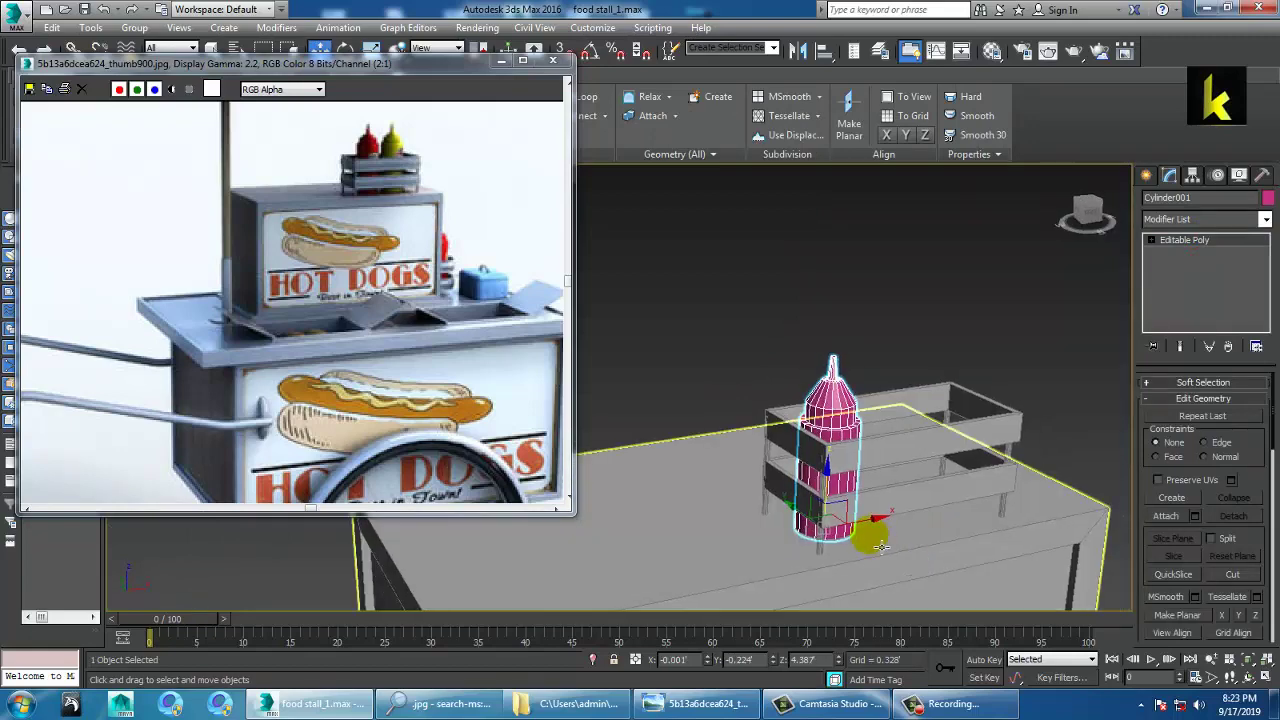
mouse_move(872, 535)
shift+mouse_down()
mouse_move(880, 515)
mouse_move(858, 497)
shift+mouse_up()
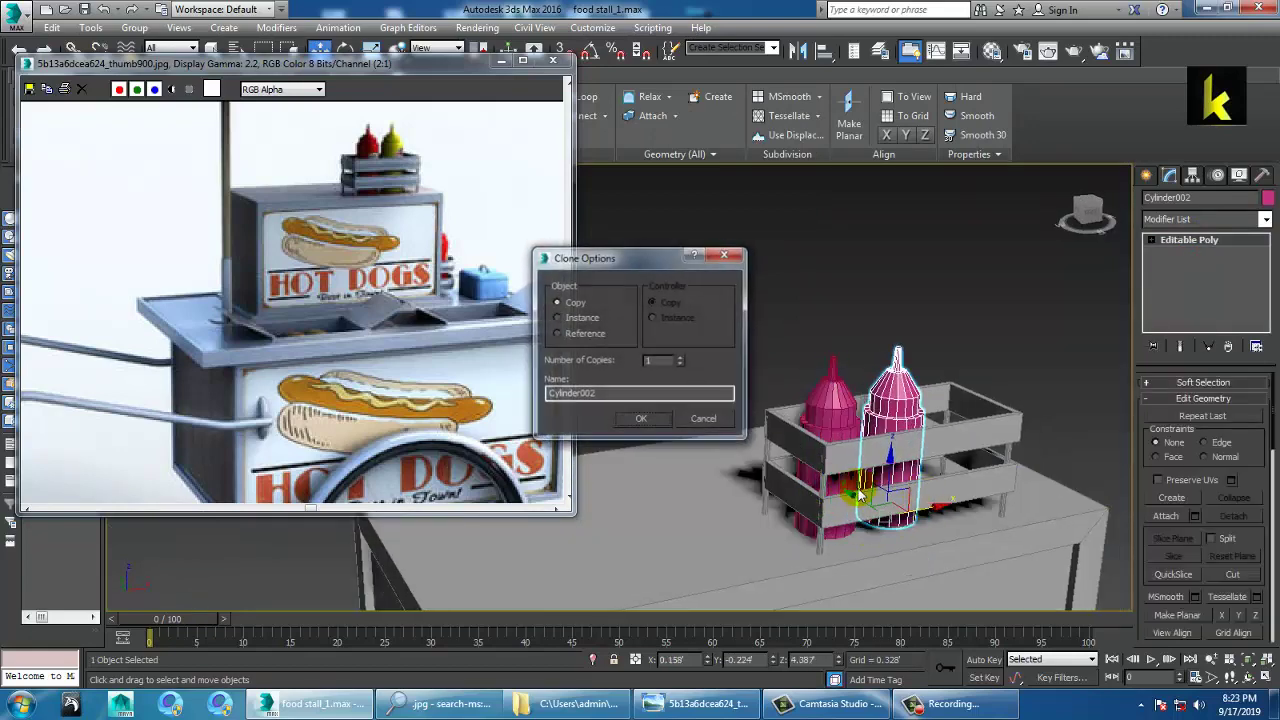
click(643, 425)
alt+middle_drag(894, 449, 856, 445)
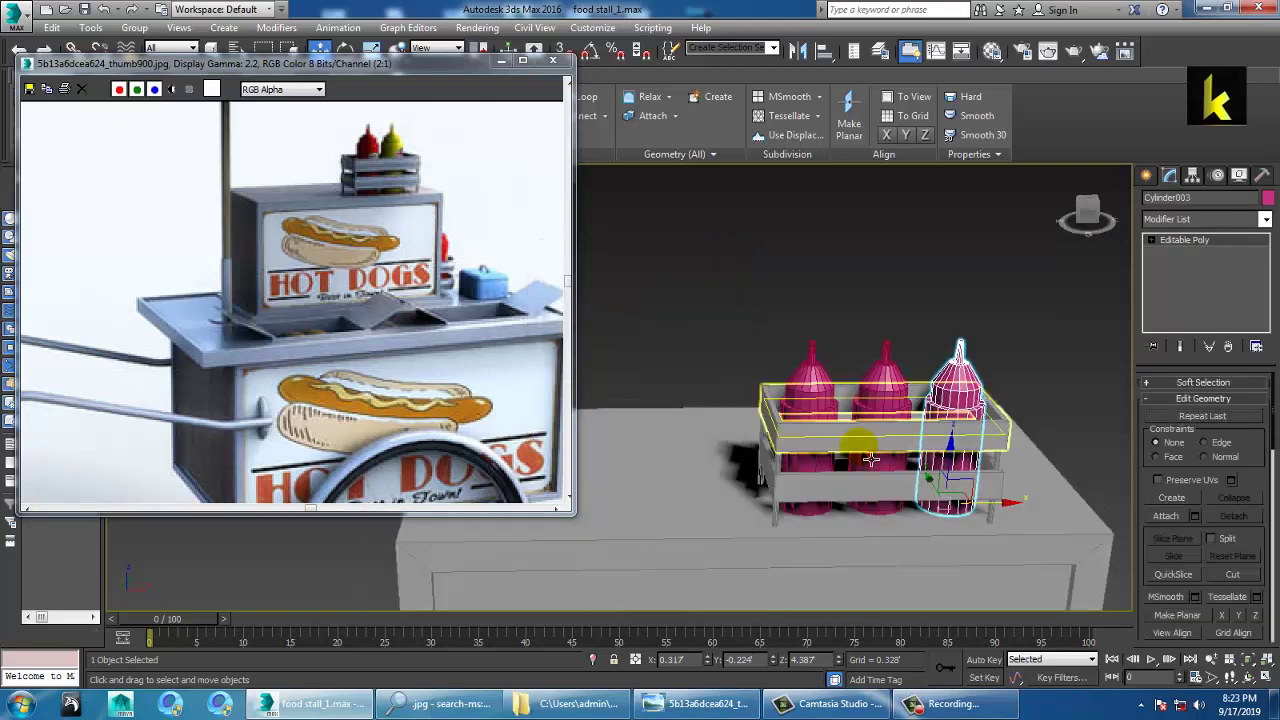
Step: Give all objects in the scene the same grey object colour, including the sauce bottles, and clear the selection
key(ctrl+a)
click(1268, 197)
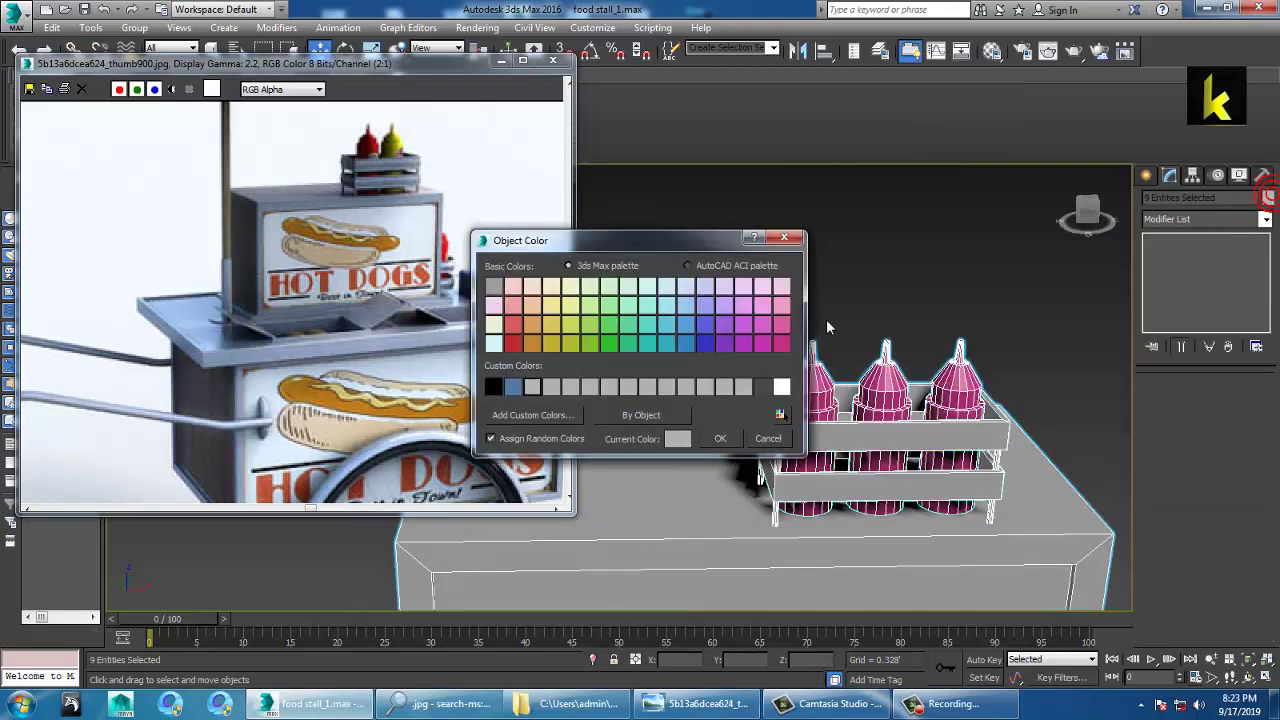
click(722, 441)
scroll(837, 423, down, 6)
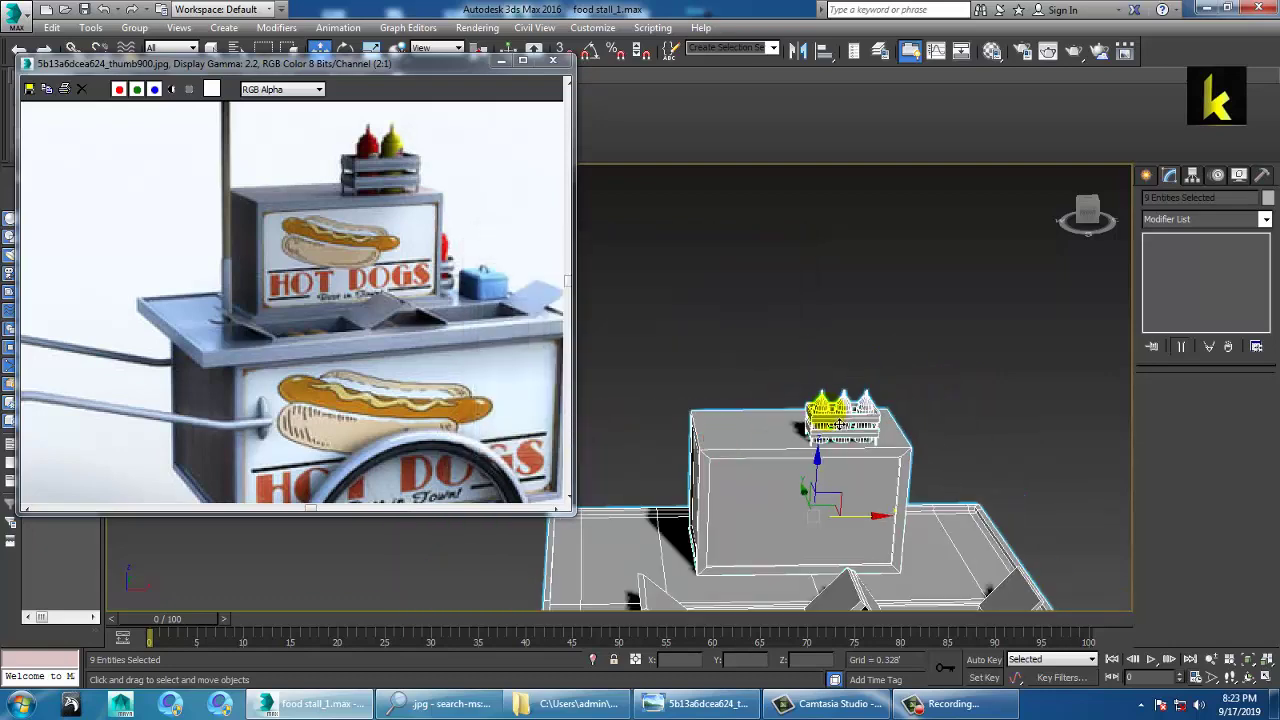
alt+middle_drag(837, 423, 905, 387)
click(924, 449)
alt+middle_drag(924, 451, 871, 443)
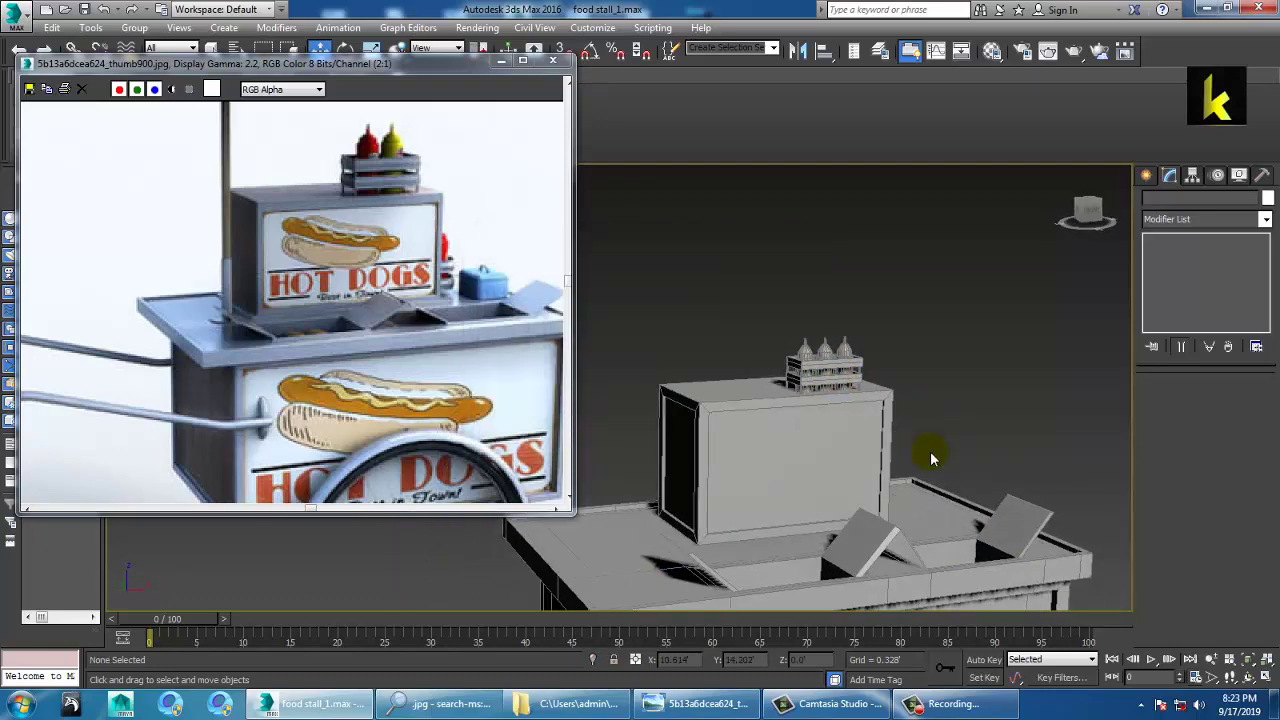
alt+middle_drag(909, 451, 871, 434)
scroll(829, 443, up, 5)
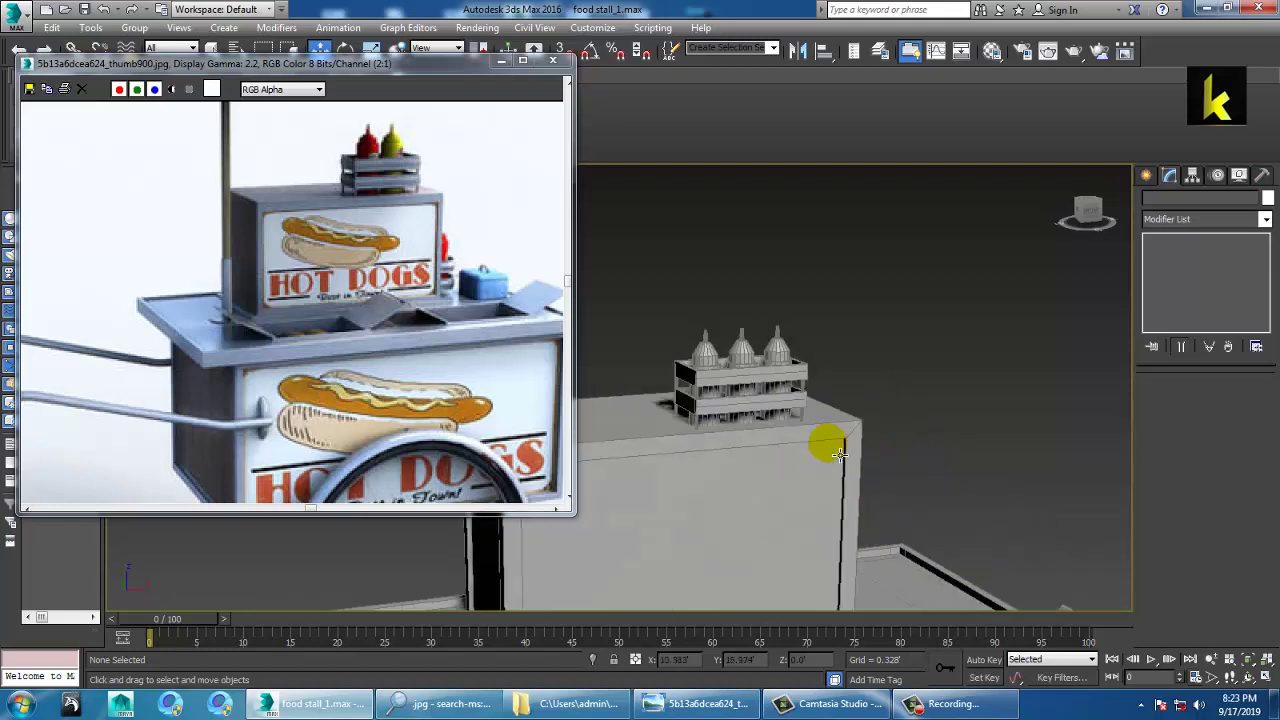
Step: Copy the crate with its three sauce bottles along the X axis and lower the copy onto the countertop beside the upper box
middle_drag(695, 460, 938, 383)
drag(679, 300, 1107, 454)
click(930, 560)
shift+drag(866, 374, 1055, 376)
click(650, 417)
drag(1012, 330, 1068, 527)
key(z)
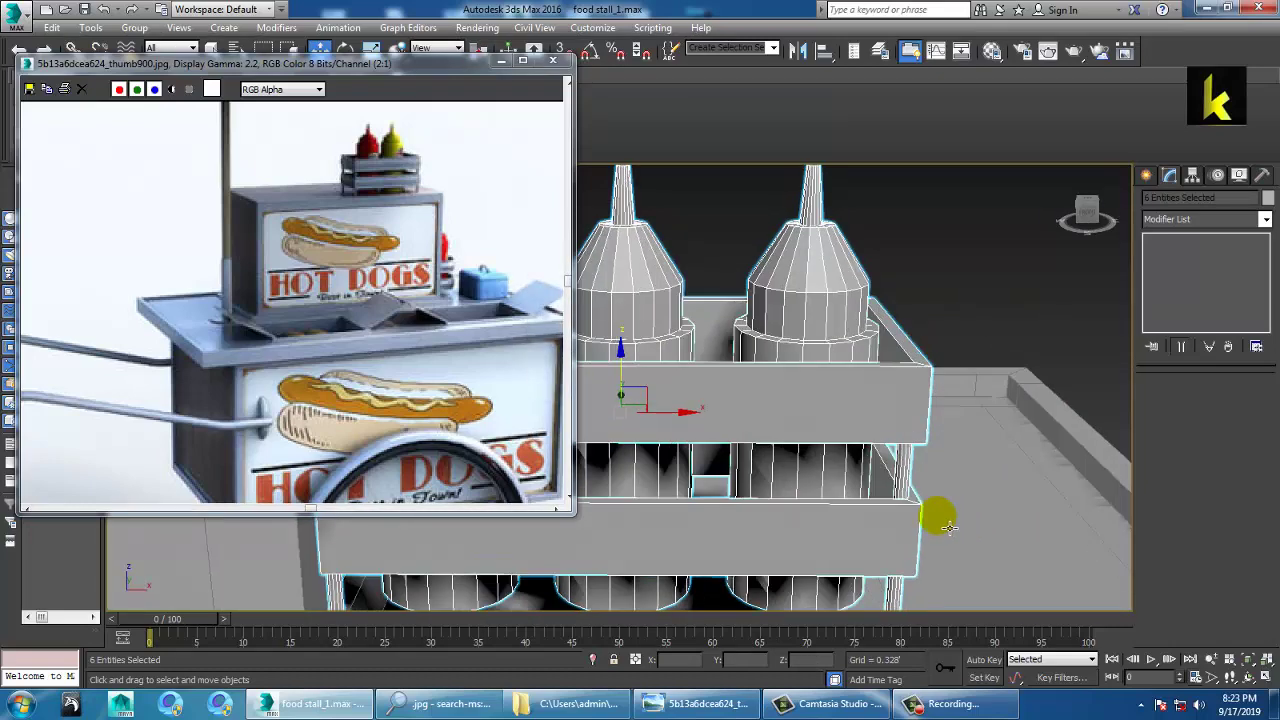
scroll(948, 525, down, 5)
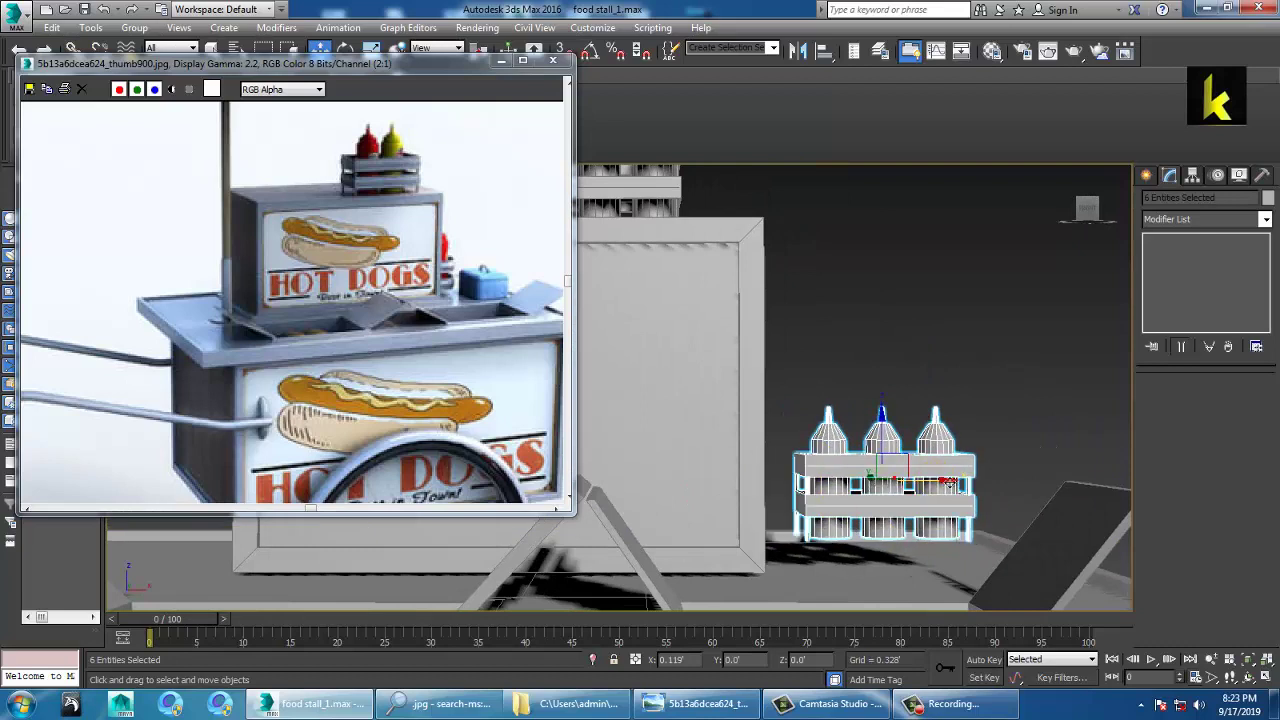
drag(949, 484, 963, 484)
drag(896, 443, 920, 484)
alt+middle_drag(922, 476, 970, 502)
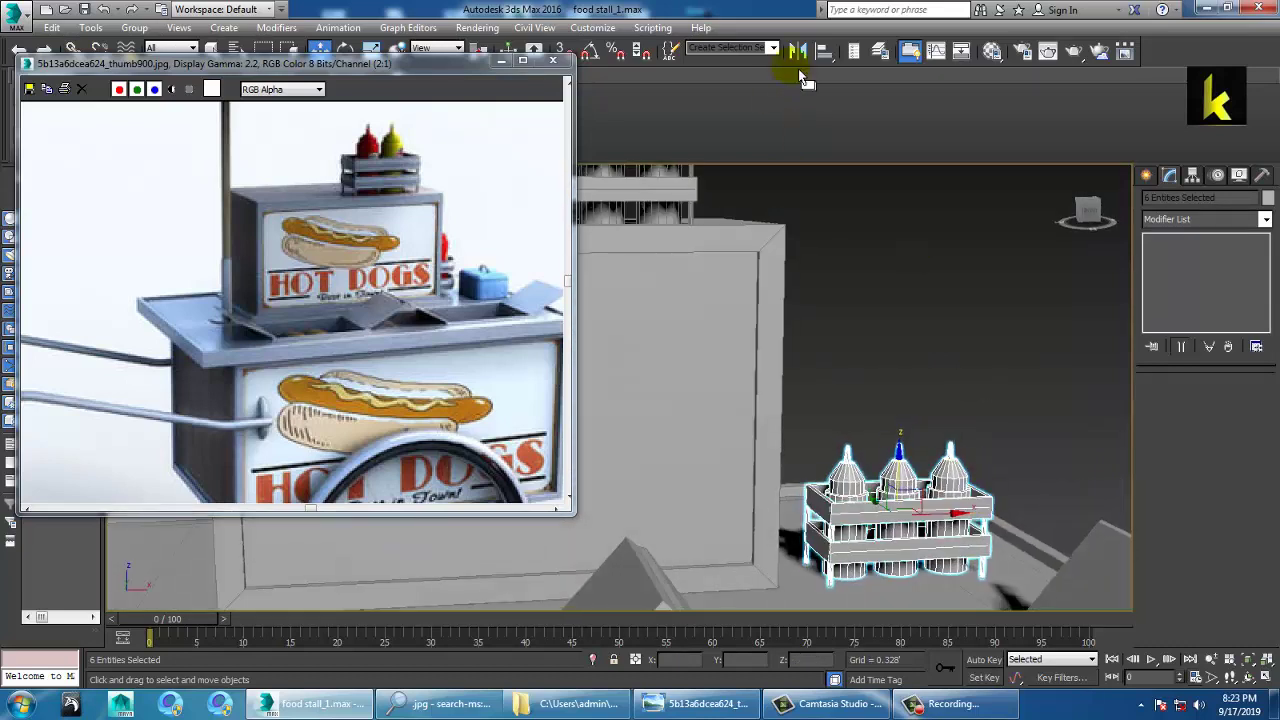
Step: Set the angle snap to 90 degrees and rotate the copied crate and bottles -90 degrees about the Z axis
right_click(594, 50)
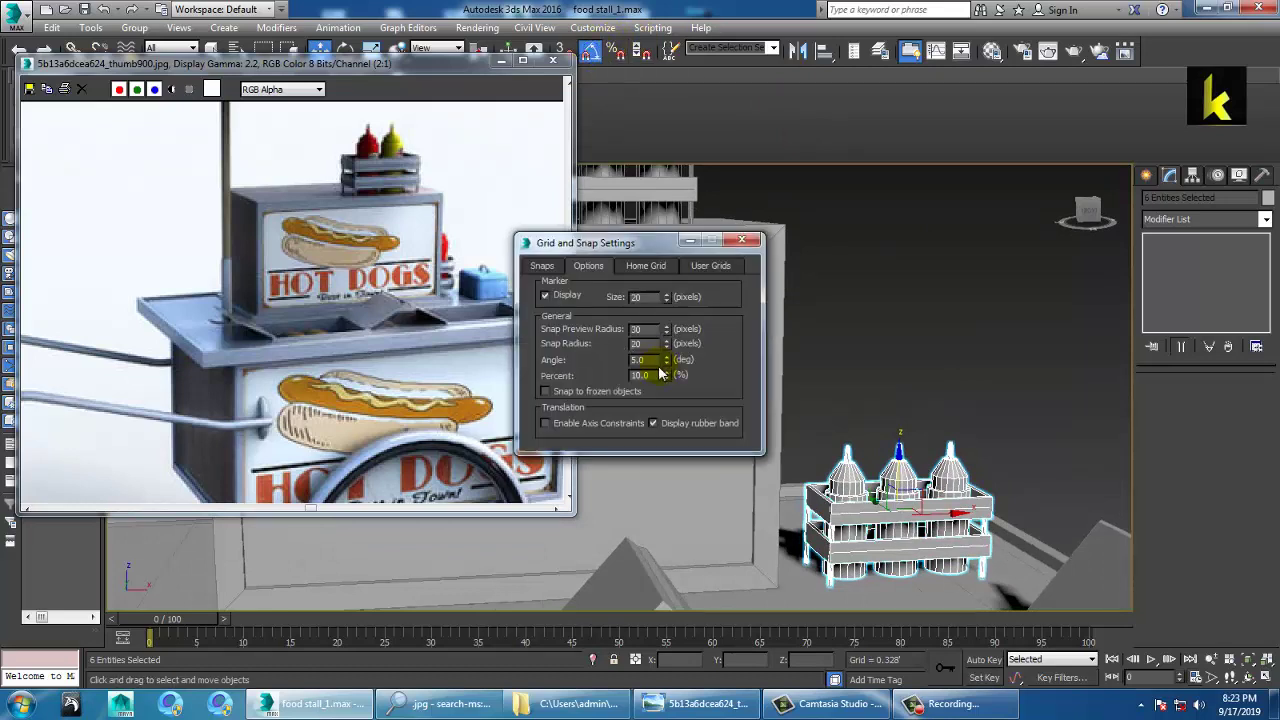
text(90)
click(741, 241)
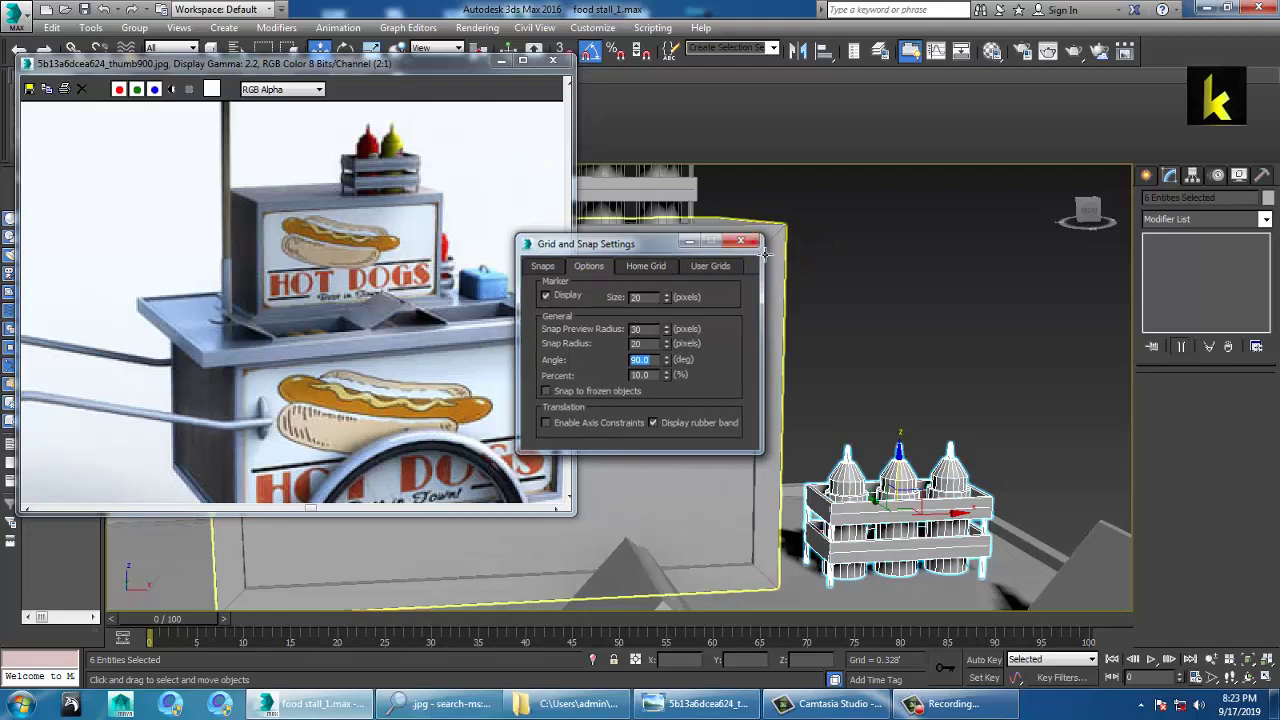
key(e)
drag(897, 533, 889, 530)
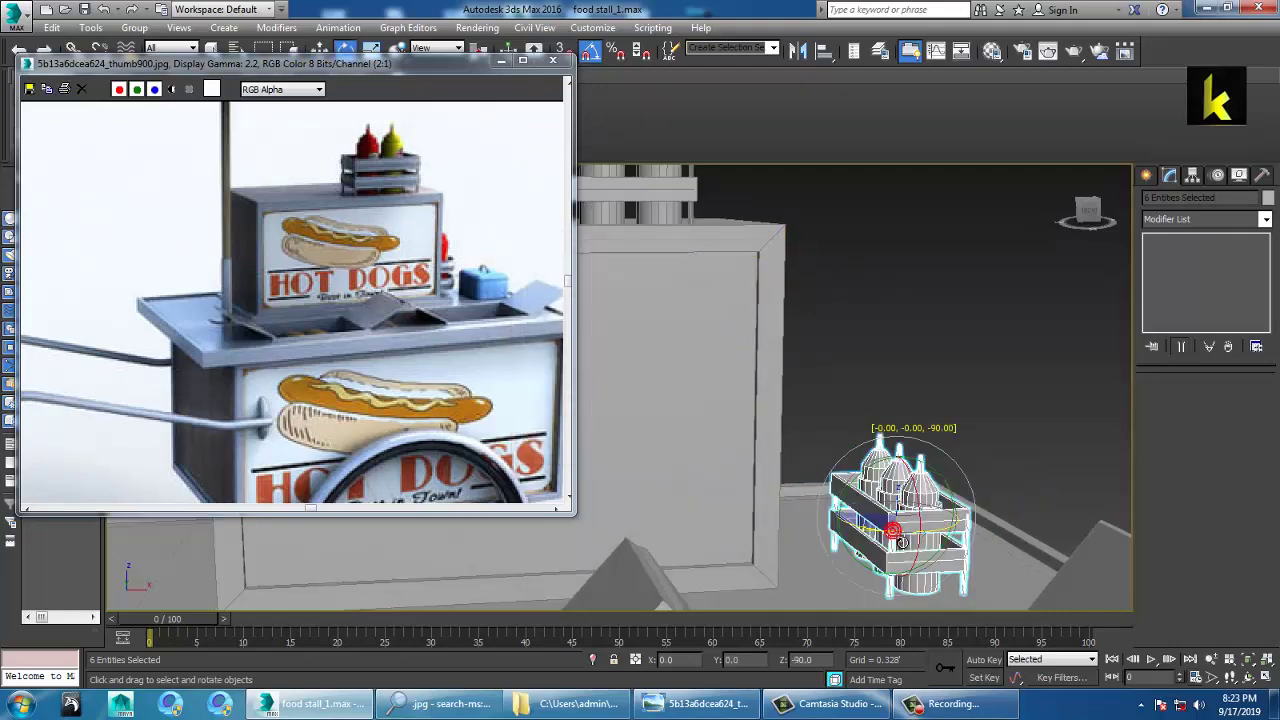
Step: Move the rotated crate and bottles into place on the countertop alongside the upper box's end
key(w)
alt+middle_drag(904, 451, 840, 524)
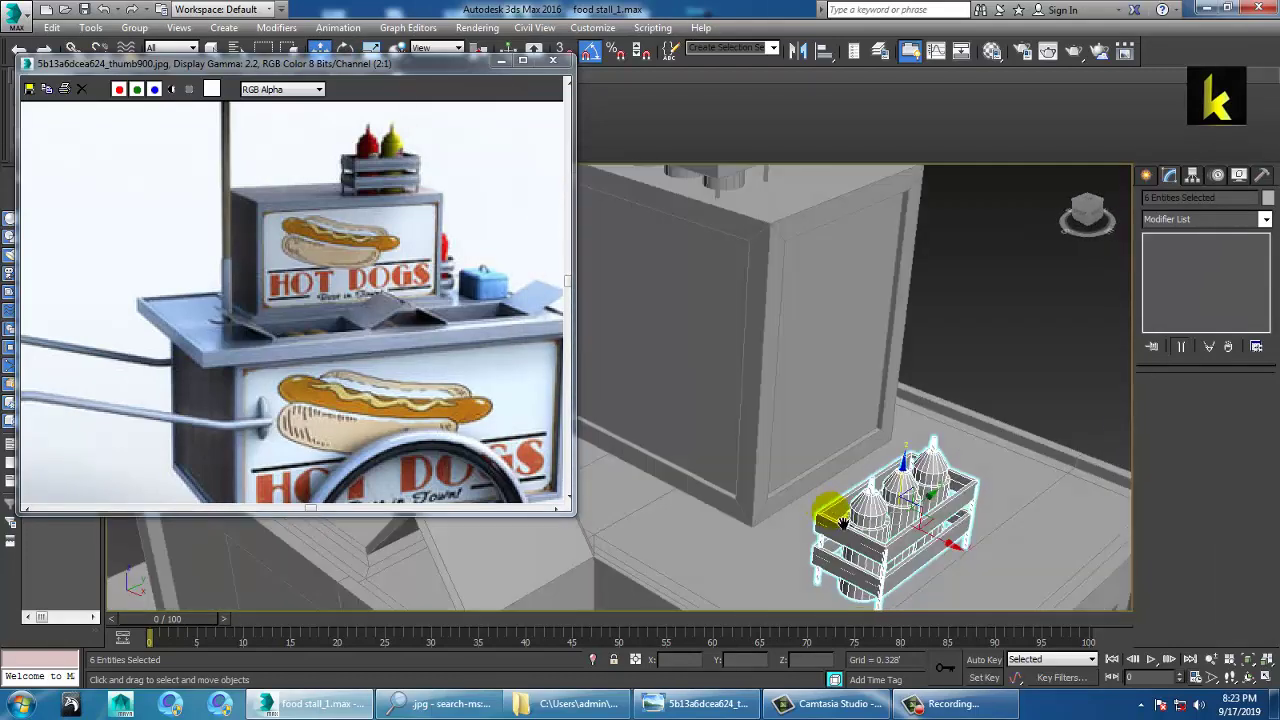
mouse_move(942, 511)
mouse_down()
mouse_move(1012, 484)
mouse_move(965, 517)
mouse_up()
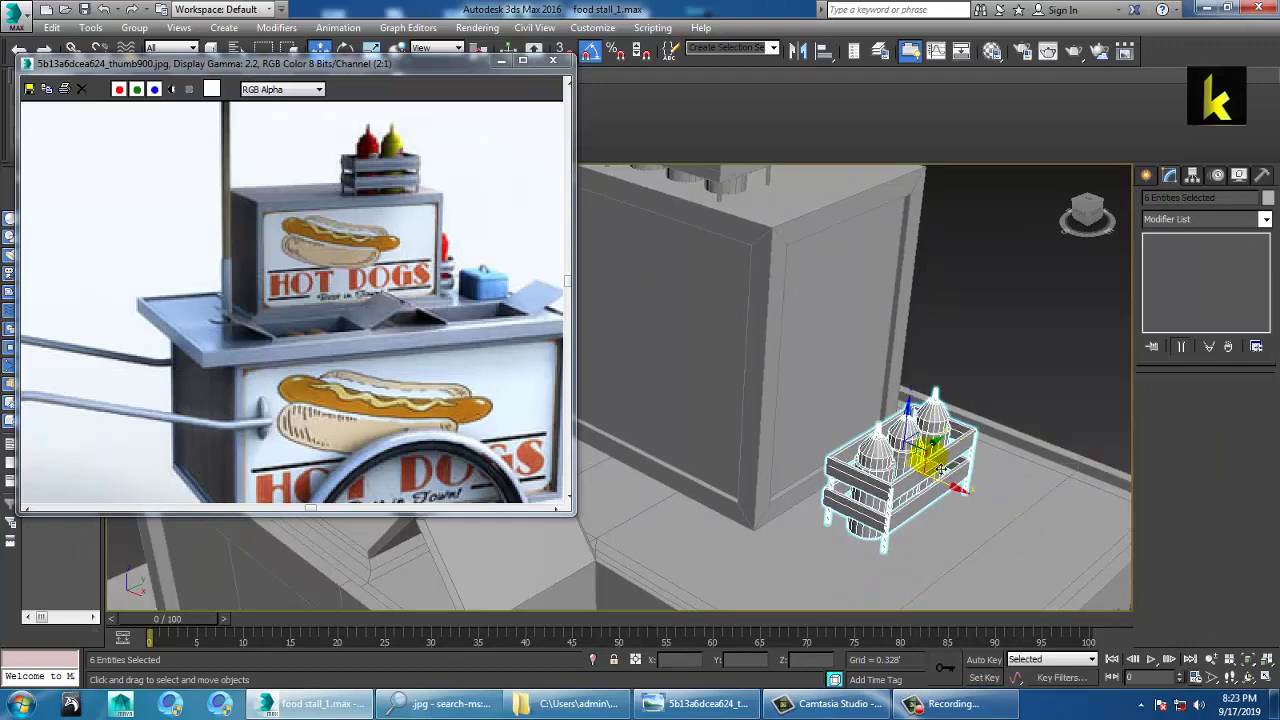
alt+middle_drag(947, 455, 883, 434)
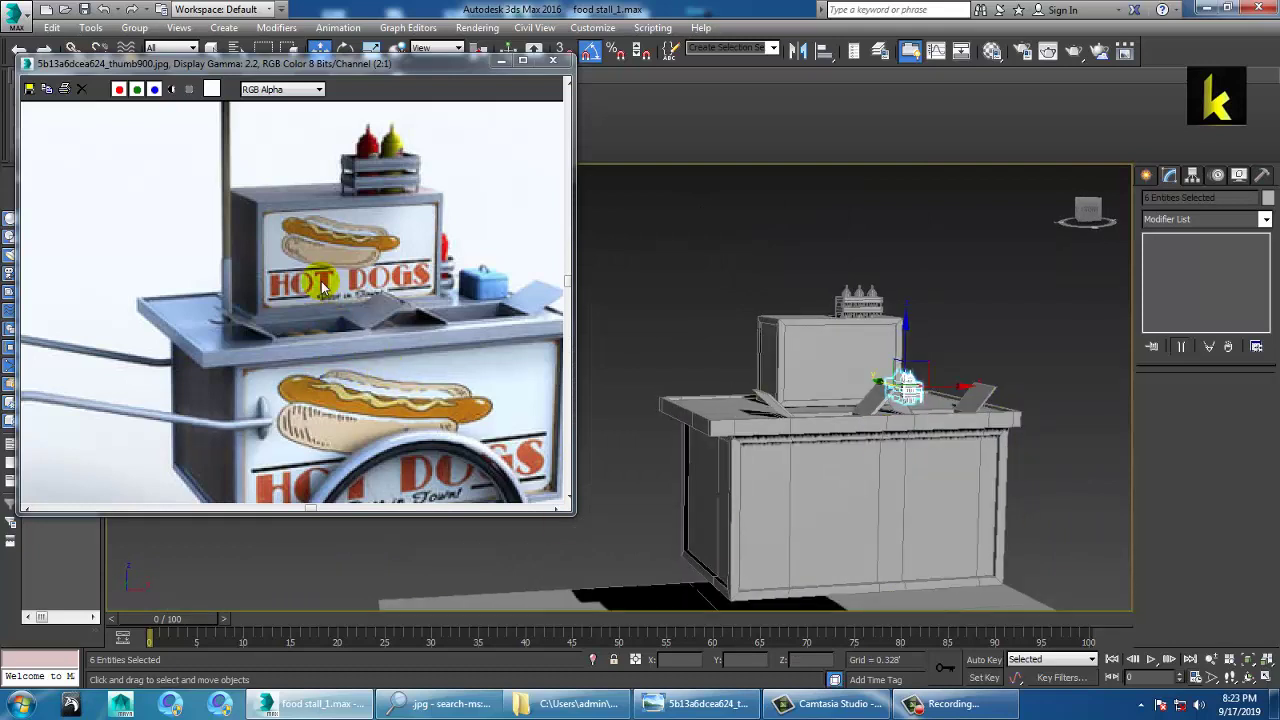
Step: Show the whole cart in the reference image and frame the stall's lower body in the maximised Front view
scroll(330, 290, down, 1)
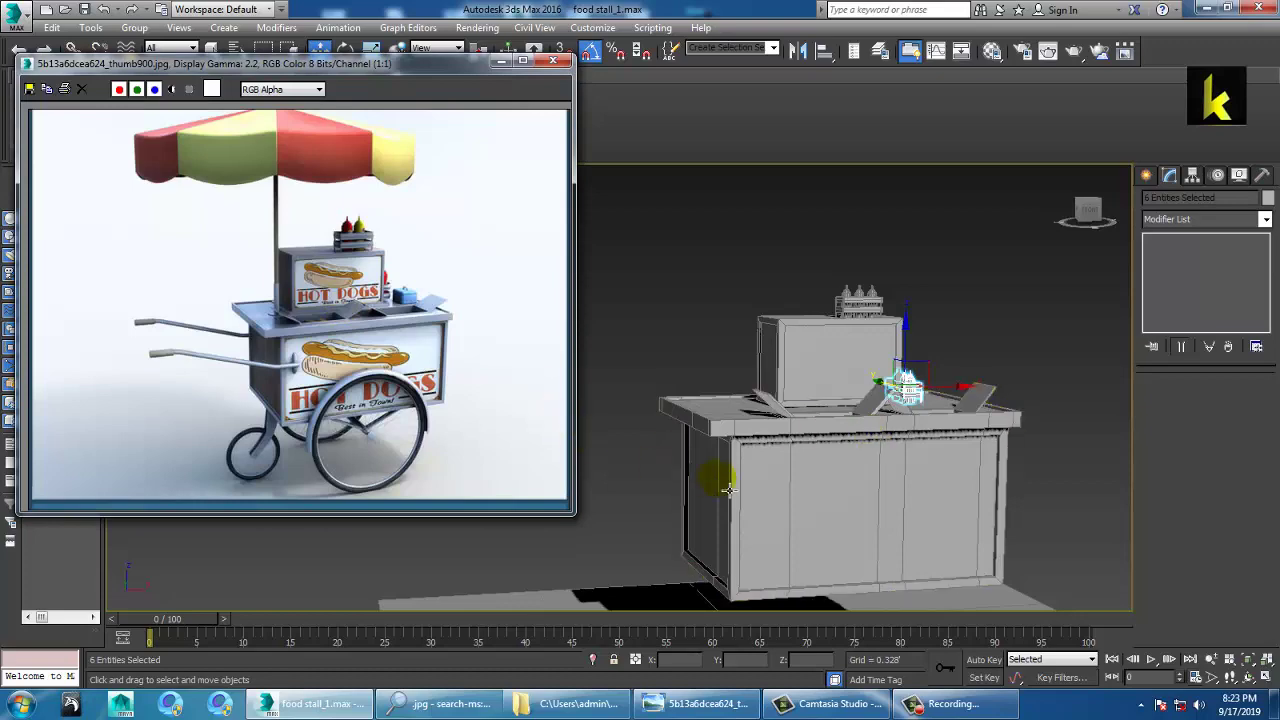
alt+middle_drag(966, 443, 972, 386)
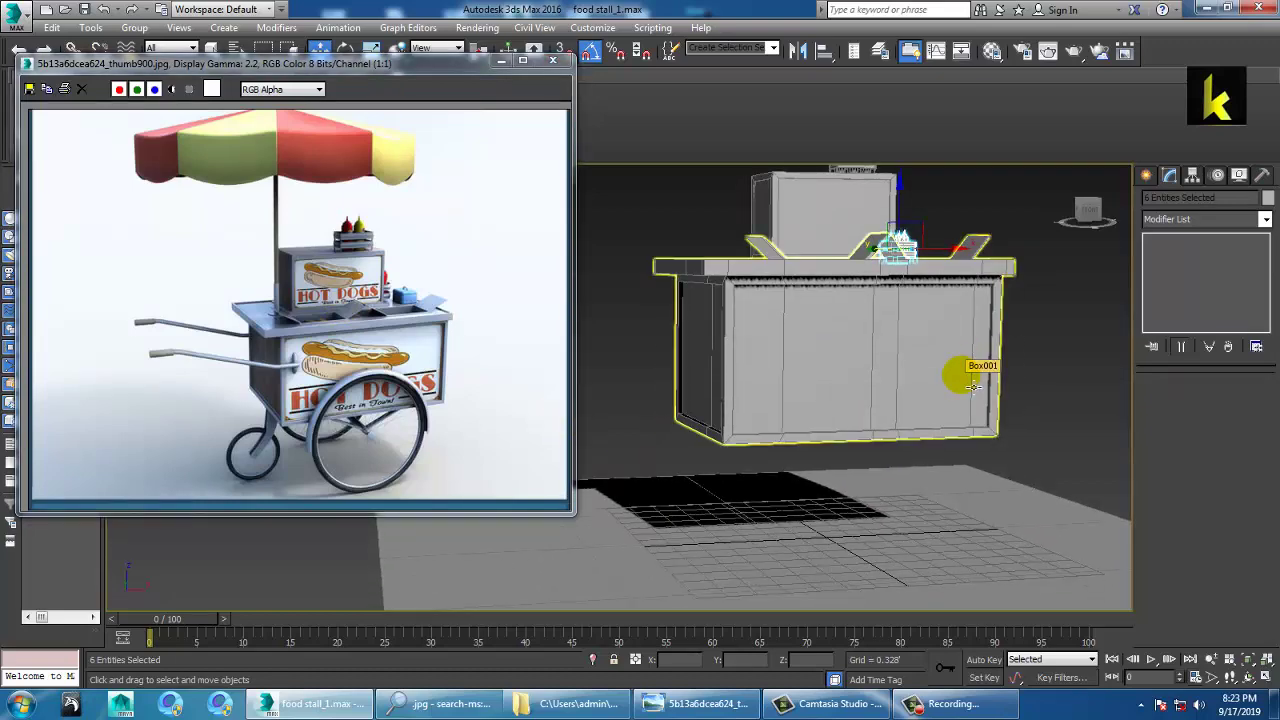
key(alt+w)
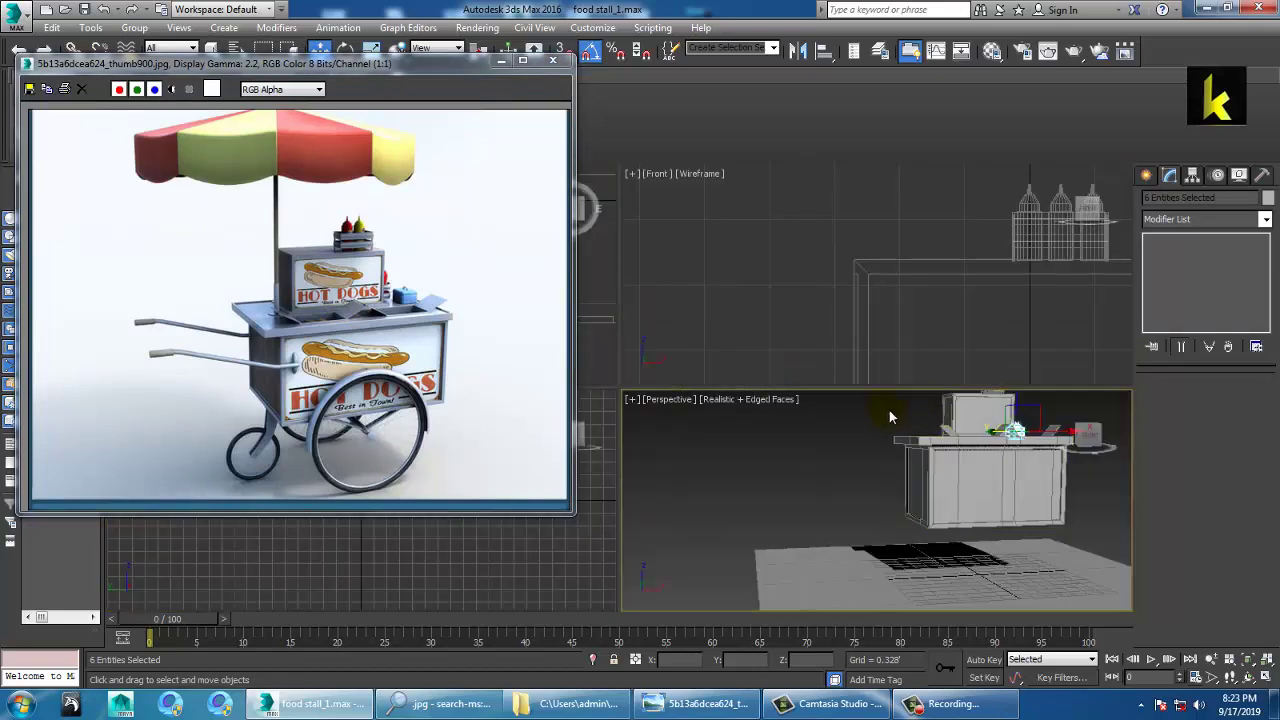
right_click(934, 302)
key(alt+w)
scroll(934, 302, down, 6)
middle_drag(934, 421, 857, 349)
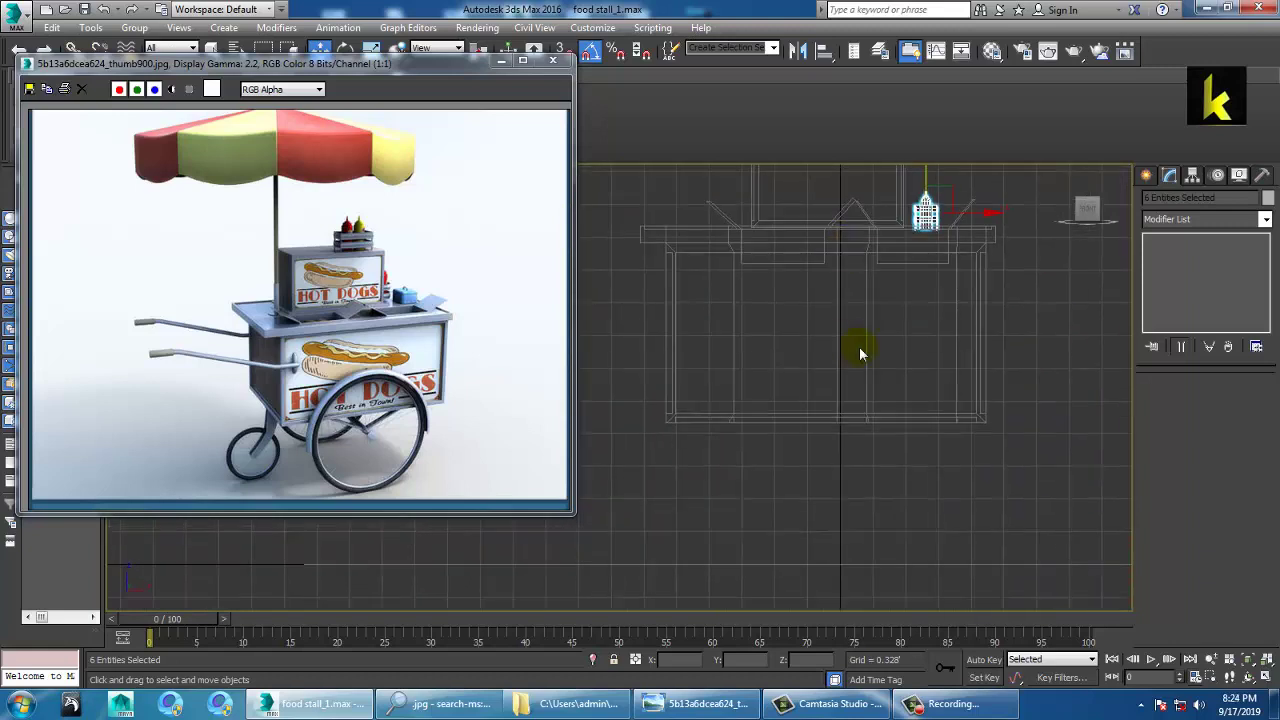
click(1146, 175)
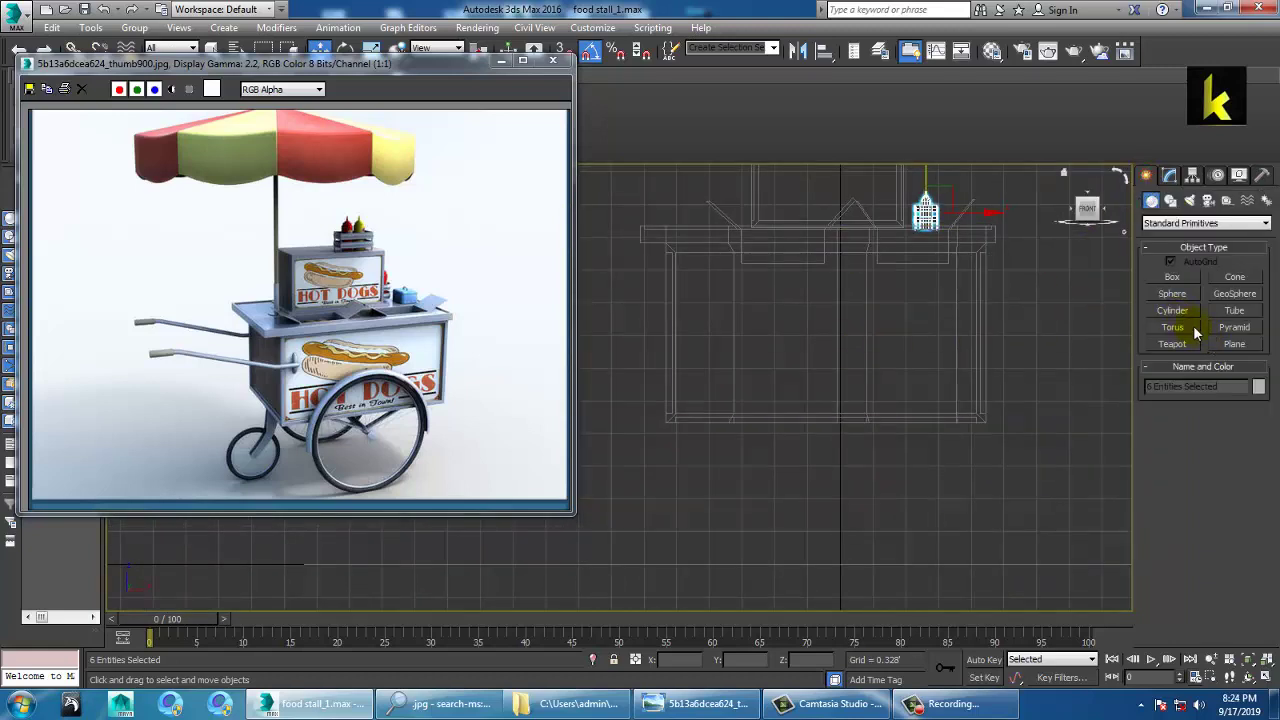
click(1232, 311)
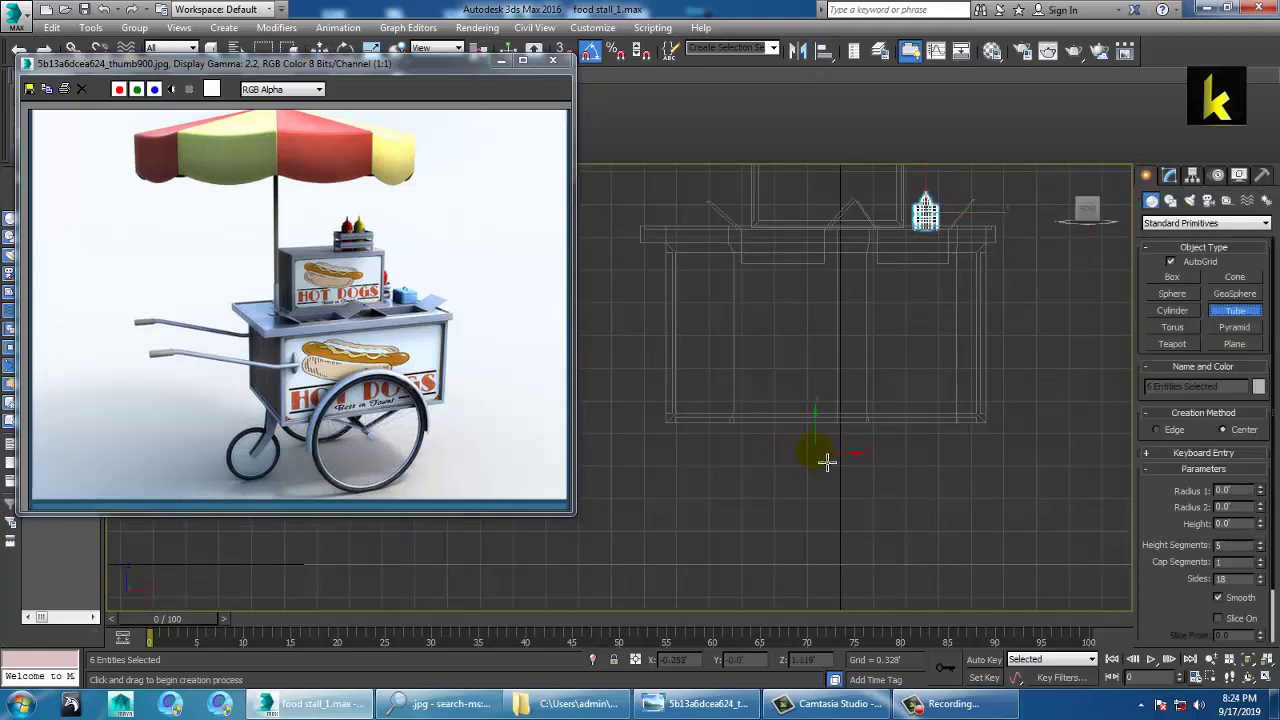
drag(824, 459, 910, 541)
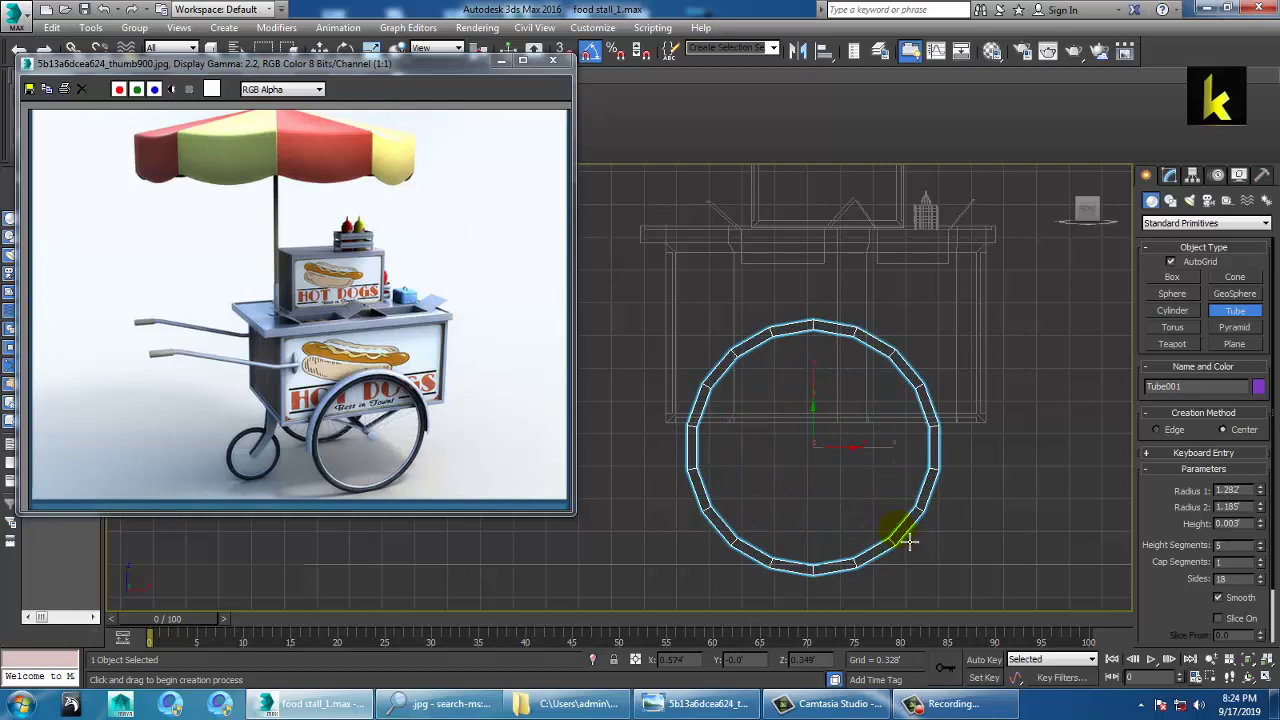
right_click(909, 541)
Step: Draw a torus in the Front view for the large wheel, with radii of about 1.417' and 0.066'
click(1175, 327)
drag(809, 467, 917, 581)
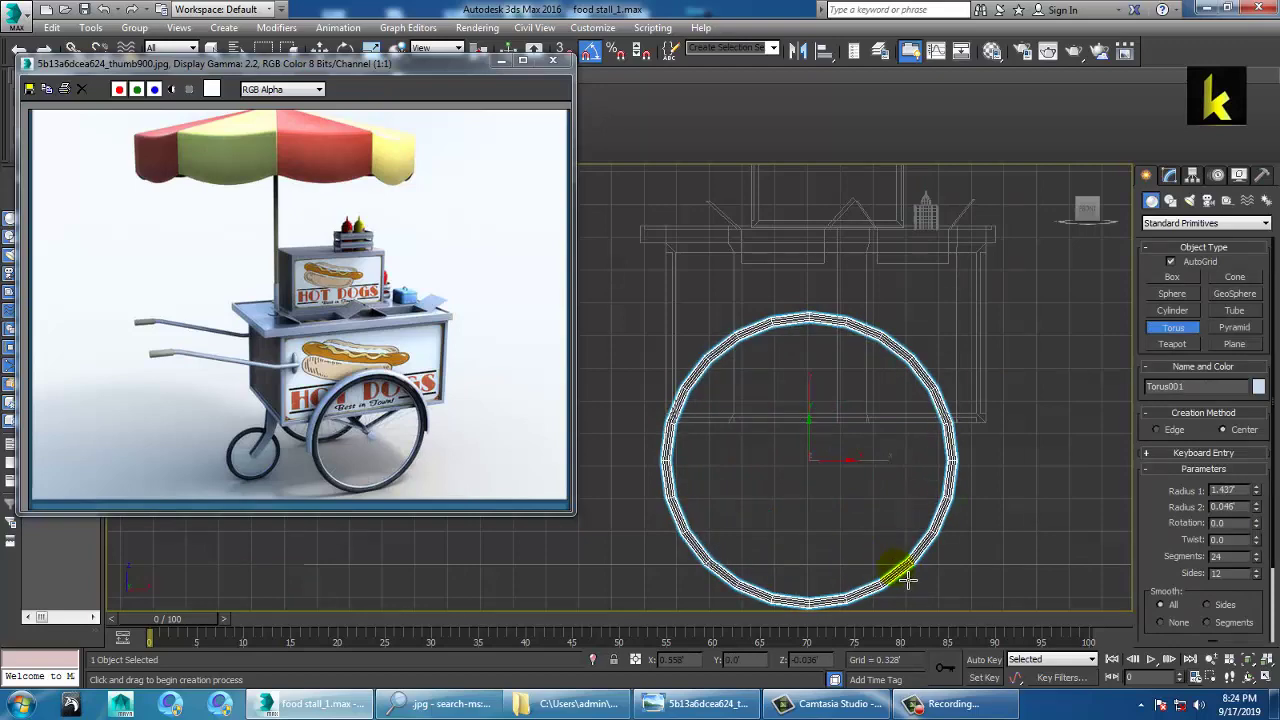
click(903, 578)
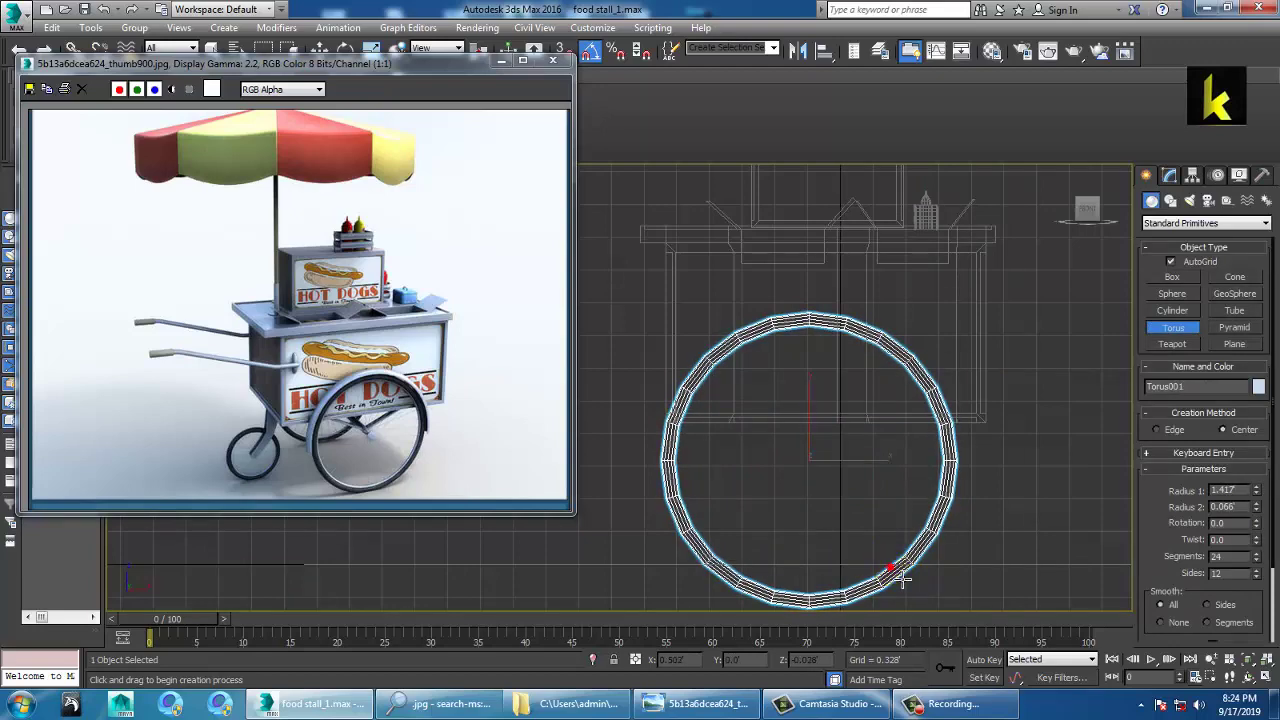
Step: Move the wheel torus out in front of the cart body to about Y -1.55' and adjust it along X to about -0.079'
key(w)
key(alt+w)
middle_click(892, 507)
key(alt+w)
alt+middle_drag(815, 467, 896, 476)
drag(767, 455, 860, 442)
alt+middle_drag(860, 442, 682, 406)
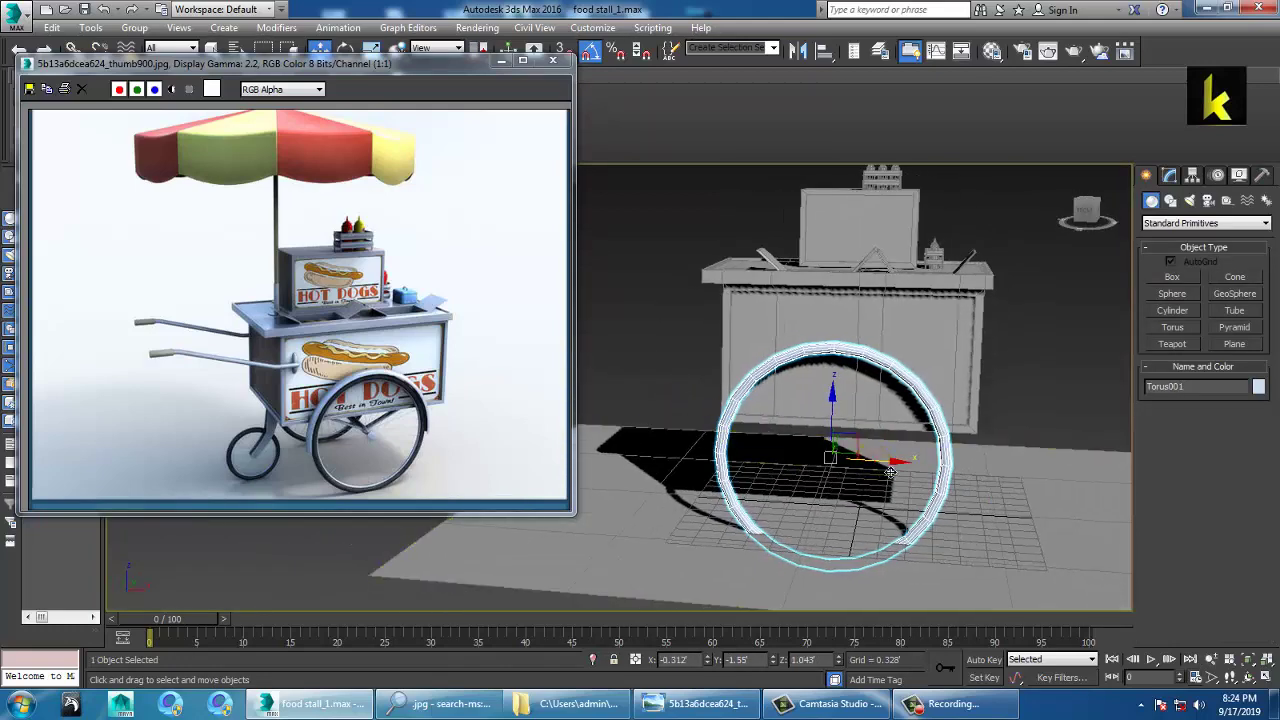
drag(888, 463, 905, 464)
alt+middle_drag(905, 463, 831, 514)
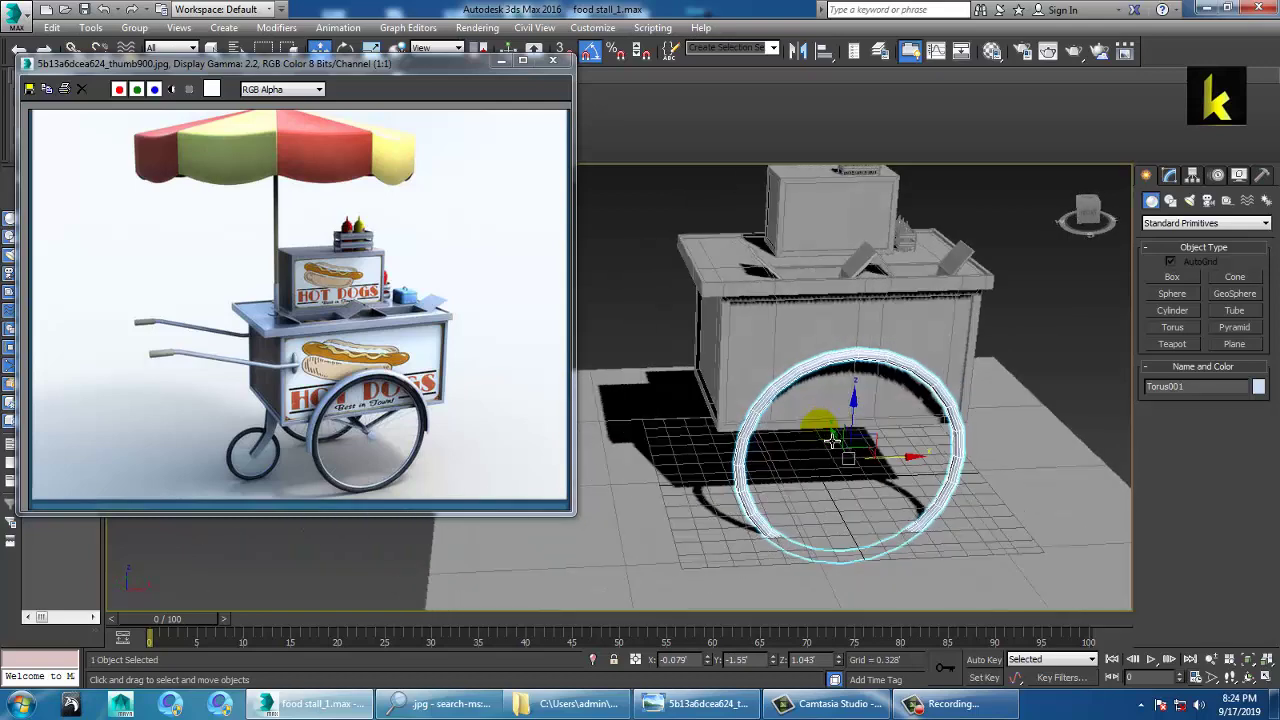
Step: Smooth the wheel torus by setting its segments to 90
click(1170, 176)
drag(1257, 487, 1263, 425)
key(ctrl+z)
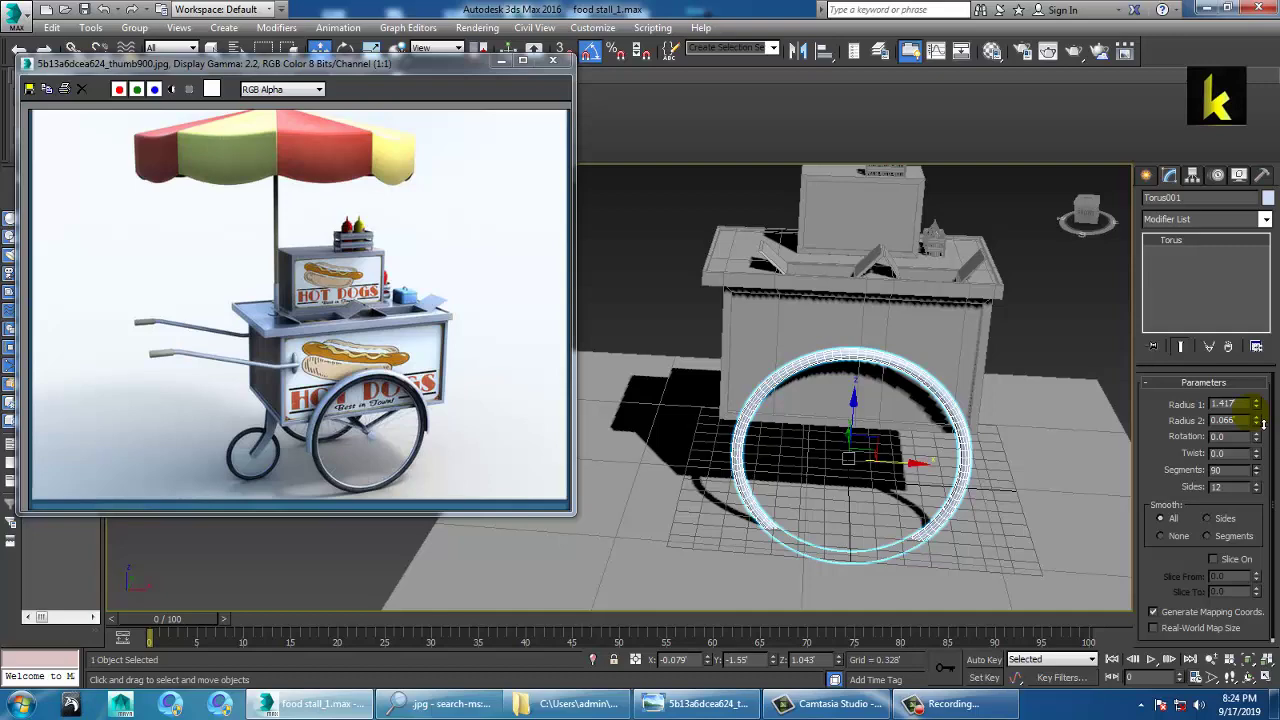
alt+middle_drag(676, 445, 855, 448)
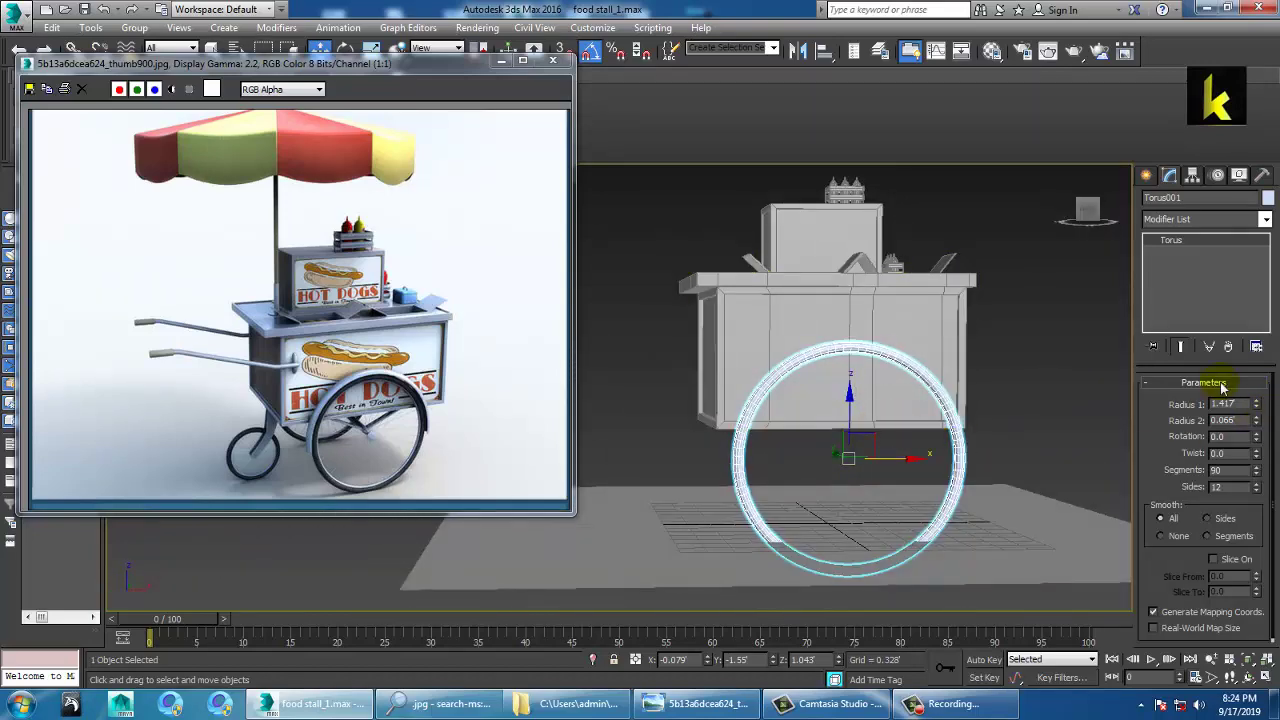
Step: In the Front view, scale the wheel down slightly and reposition it to about X -0.176', Z 1.27'
key(alt+w)
middle_click(912, 266)
key(alt+w)
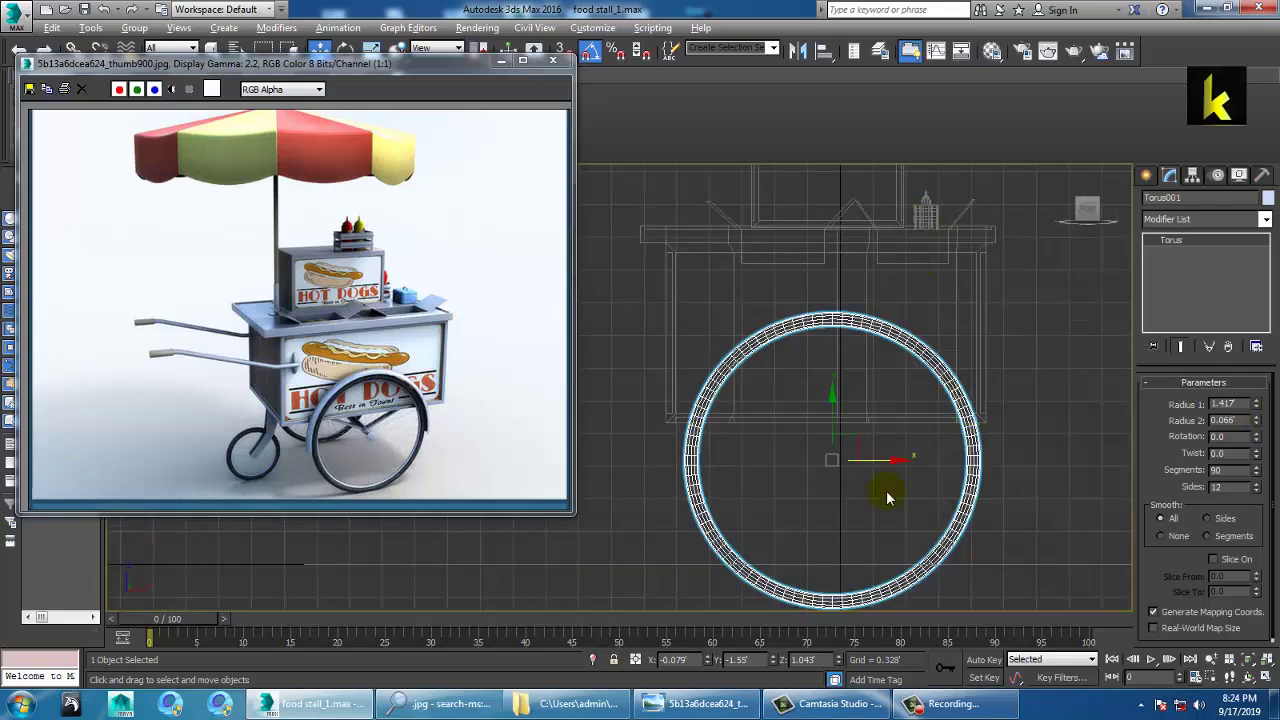
key(r)
drag(848, 462, 843, 413)
key(w)
drag(900, 456, 855, 448)
key(r)
key(w)
drag(831, 404, 833, 398)
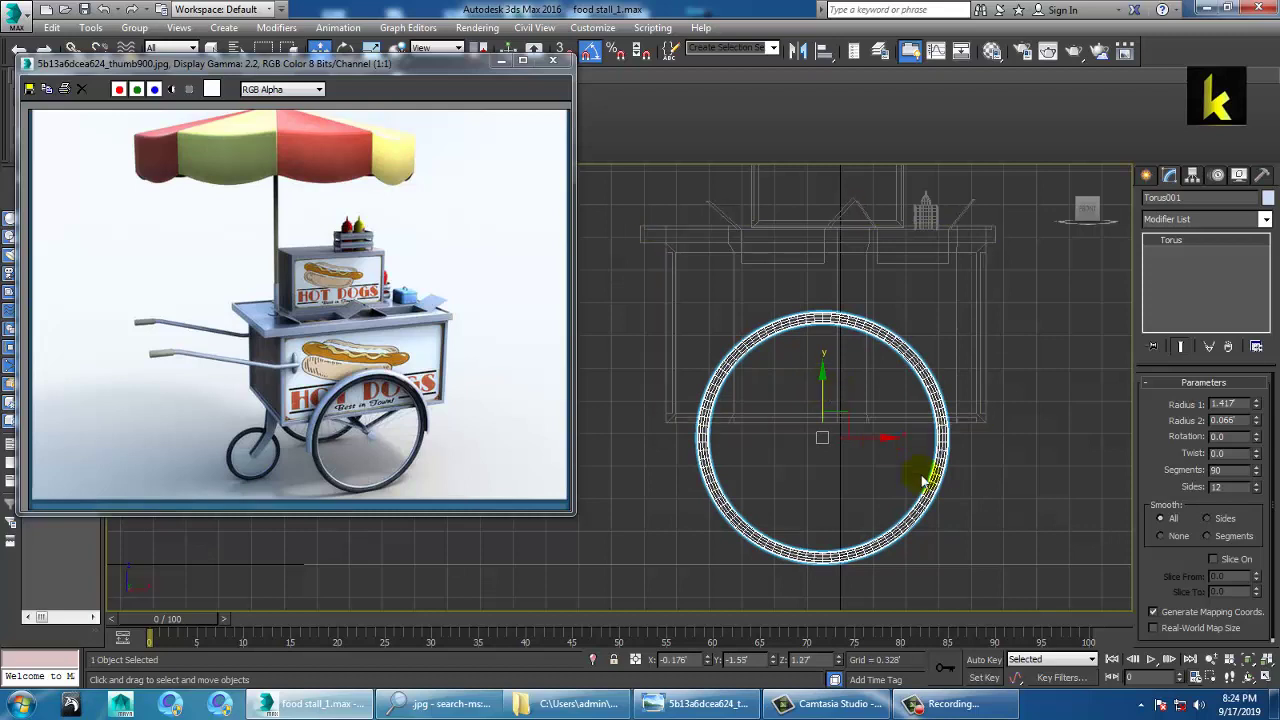
Step: Draw an axle cylinder of about 0.061' radius at the wheel's centre and move it outward through the wheel to about Y -1.757'
click(1148, 176)
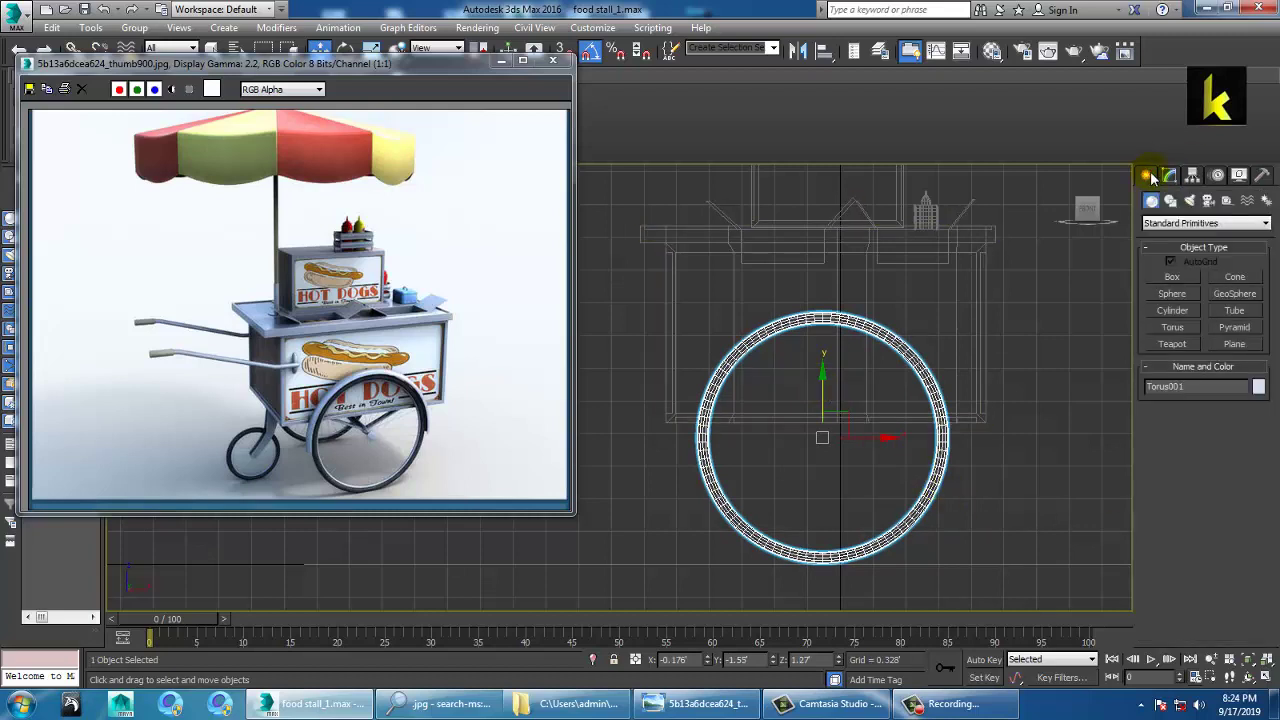
click(1173, 311)
drag(836, 450, 846, 457)
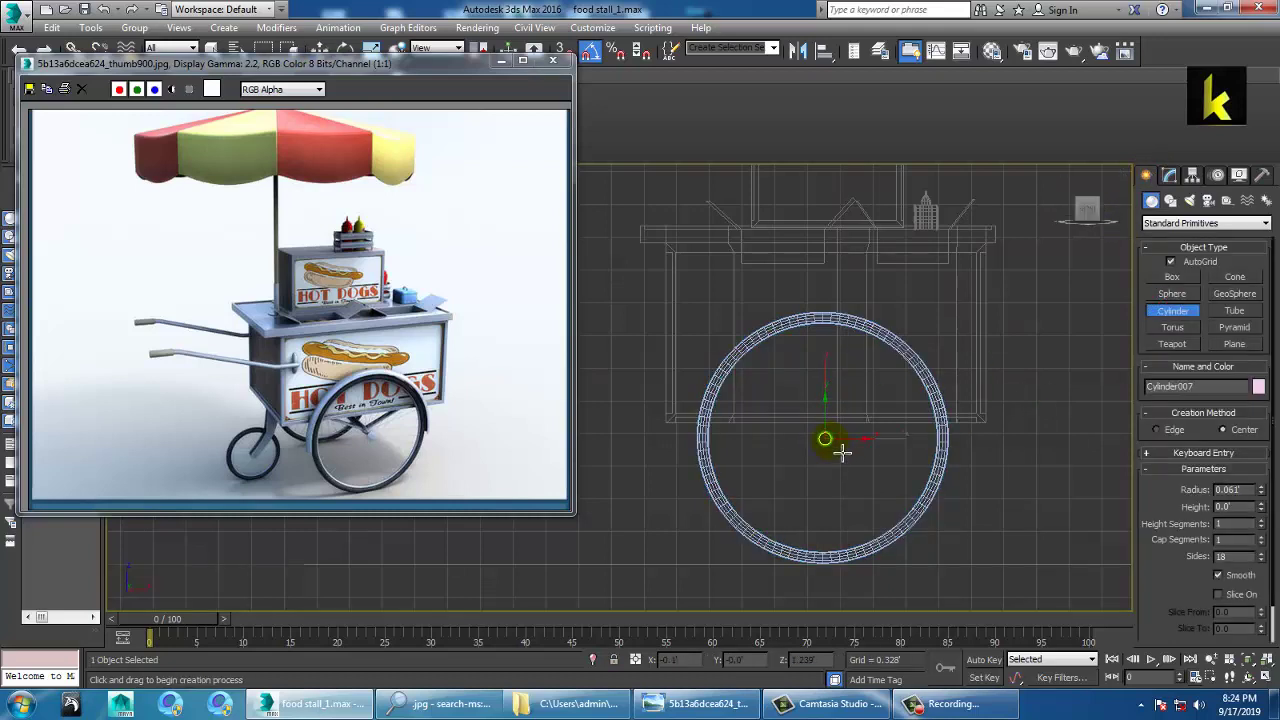
key(w)
key(alt+w)
middle_click(1008, 552)
key(alt+w)
alt+middle_drag(997, 531, 1060, 508)
drag(772, 450, 880, 437)
Step: Frame the axle cylinder in the maximised Left view and convert it to an Editable Poly
key(alt+w)
right_click(540, 577)
key(alt+w)
scroll(735, 291, up, 5)
middle_drag(735, 291, 912, 398)
scroll(926, 410, down, 5)
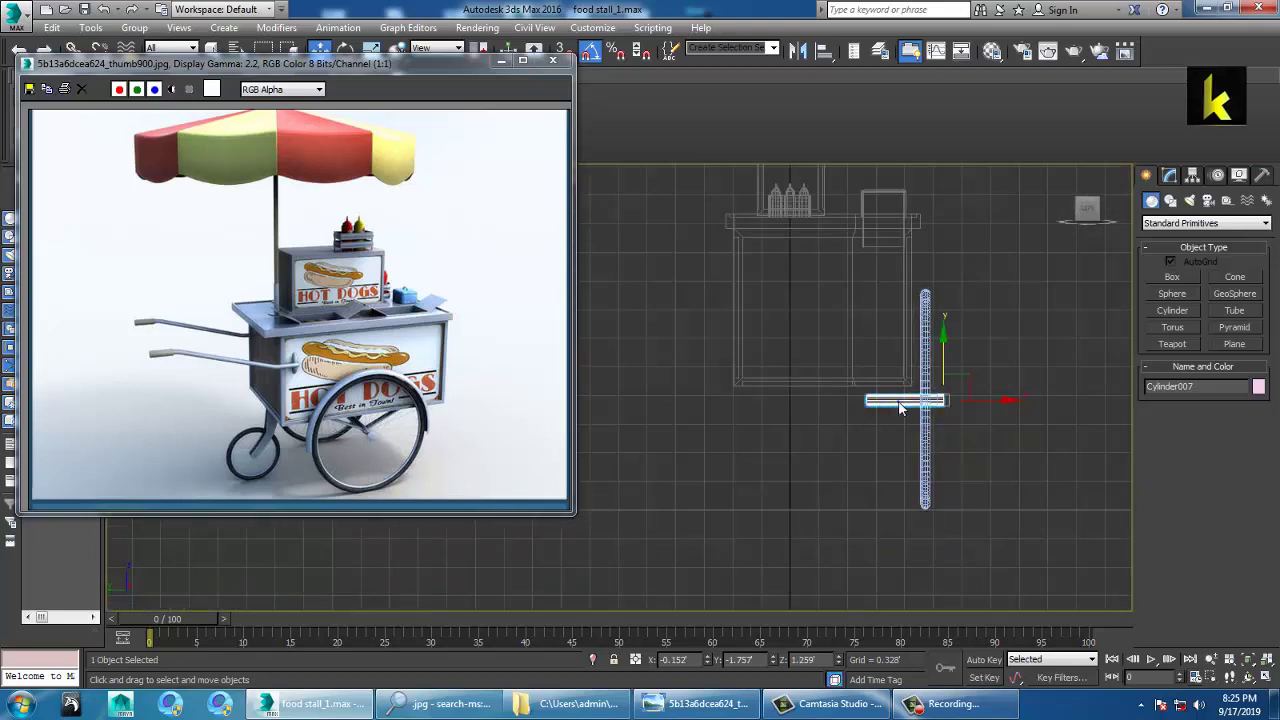
right_click(900, 408)
mouse_move(960, 523)
click(1025, 560)
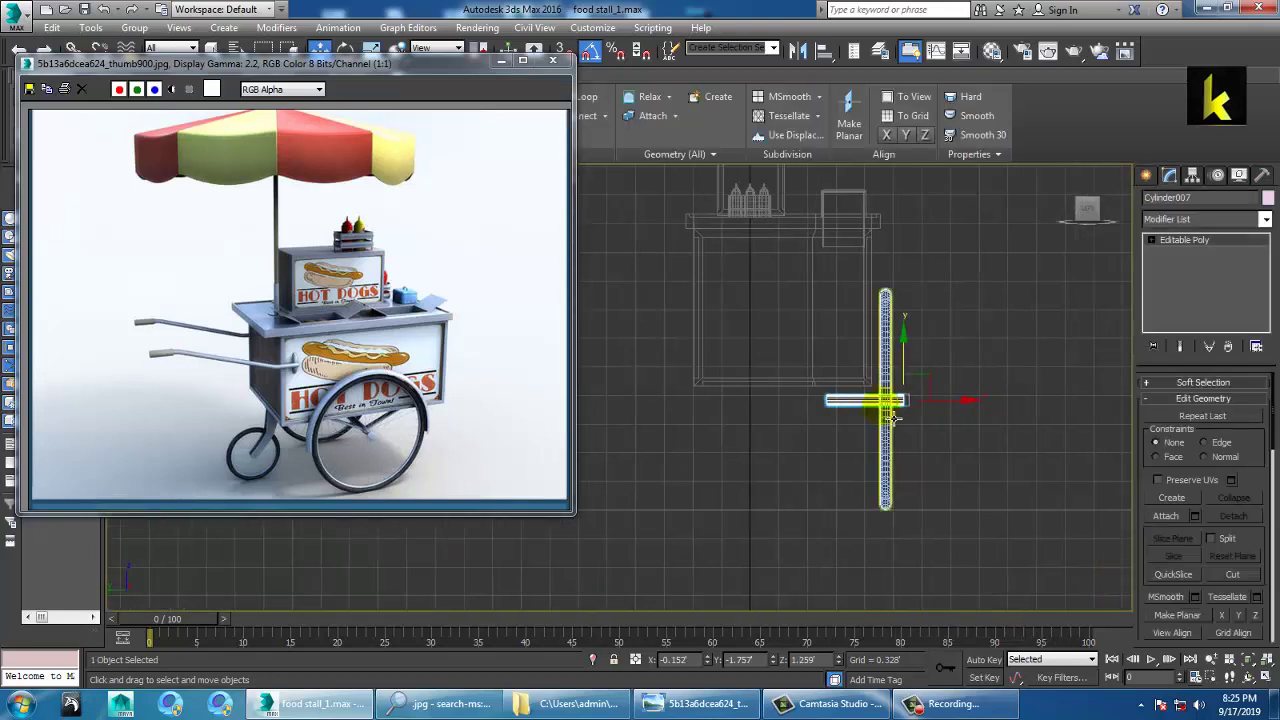
Step: Select the axle's inner end vertices and stretch them under the cart body towards the far side, to about Y 0.813'
scroll(890, 415, up, 4)
key(1)
drag(733, 314, 808, 425)
middle_drag(808, 425, 1018, 454)
scroll(1020, 453, down, 2)
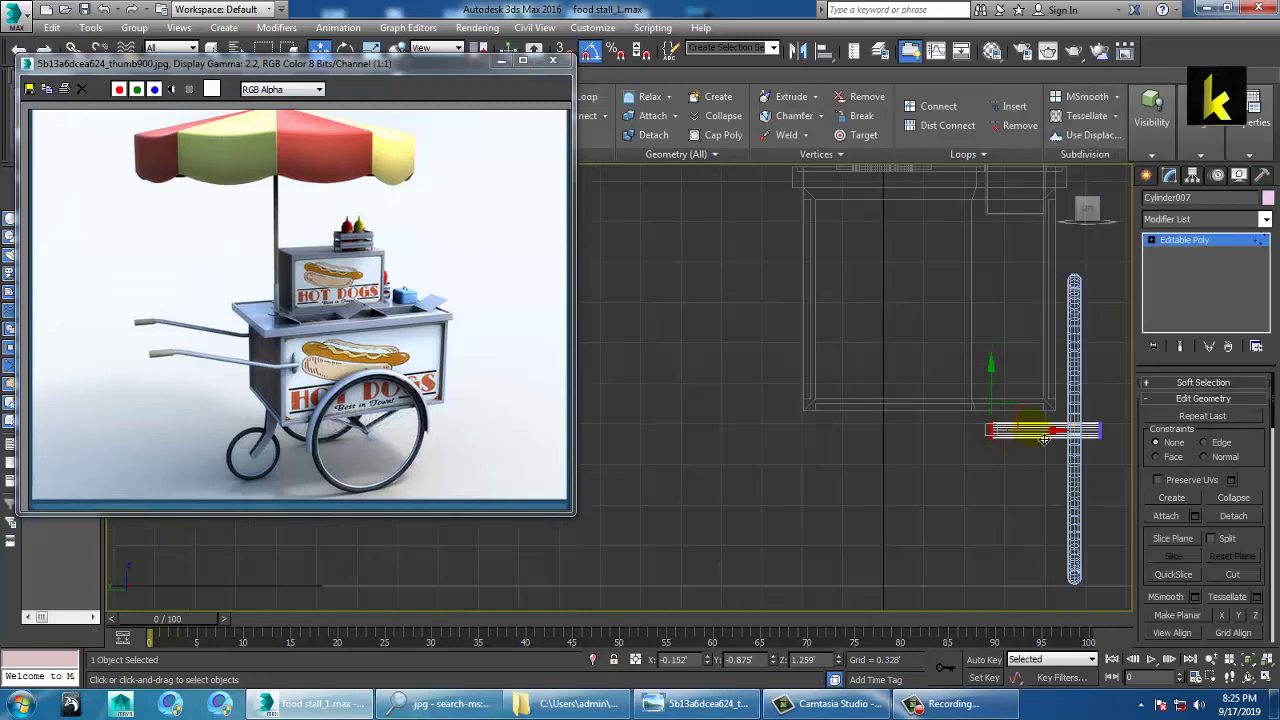
drag(1043, 438, 837, 440)
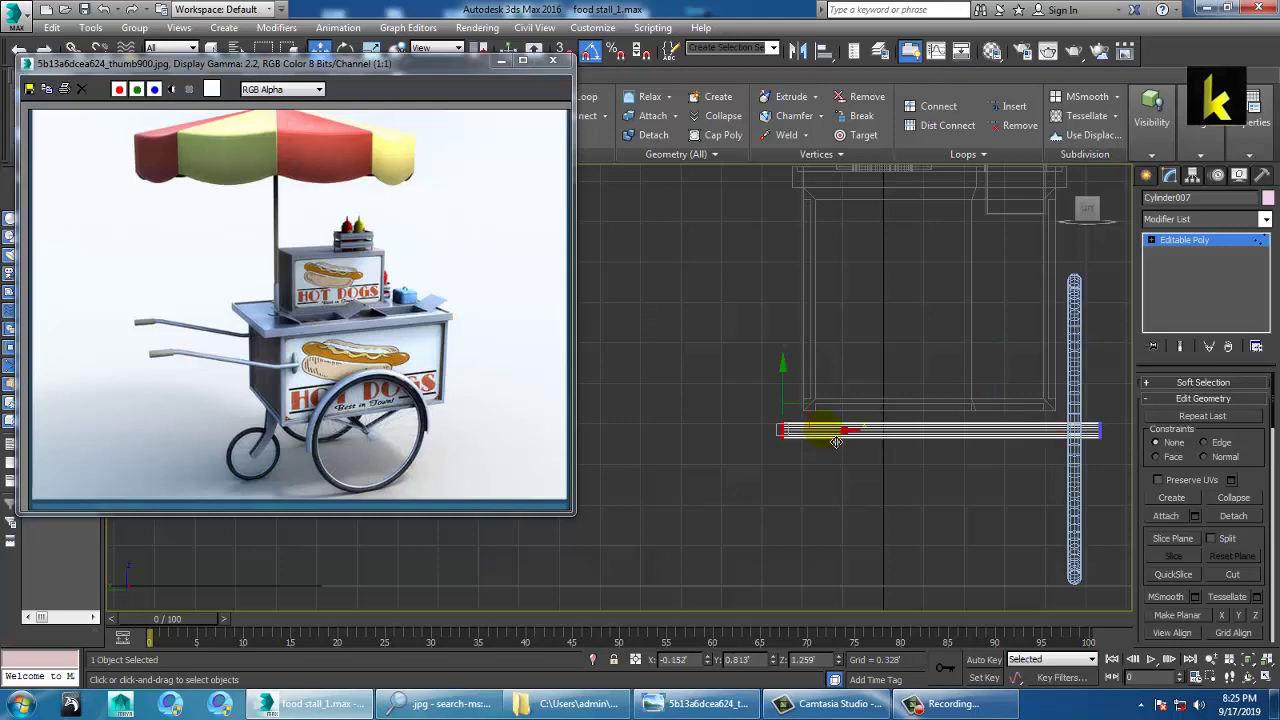
click(1182, 240)
mouse_move(902, 436)
middle_down()
mouse_move(721, 404)
mouse_move(795, 425)
middle_up()
scroll(837, 422, up, 2)
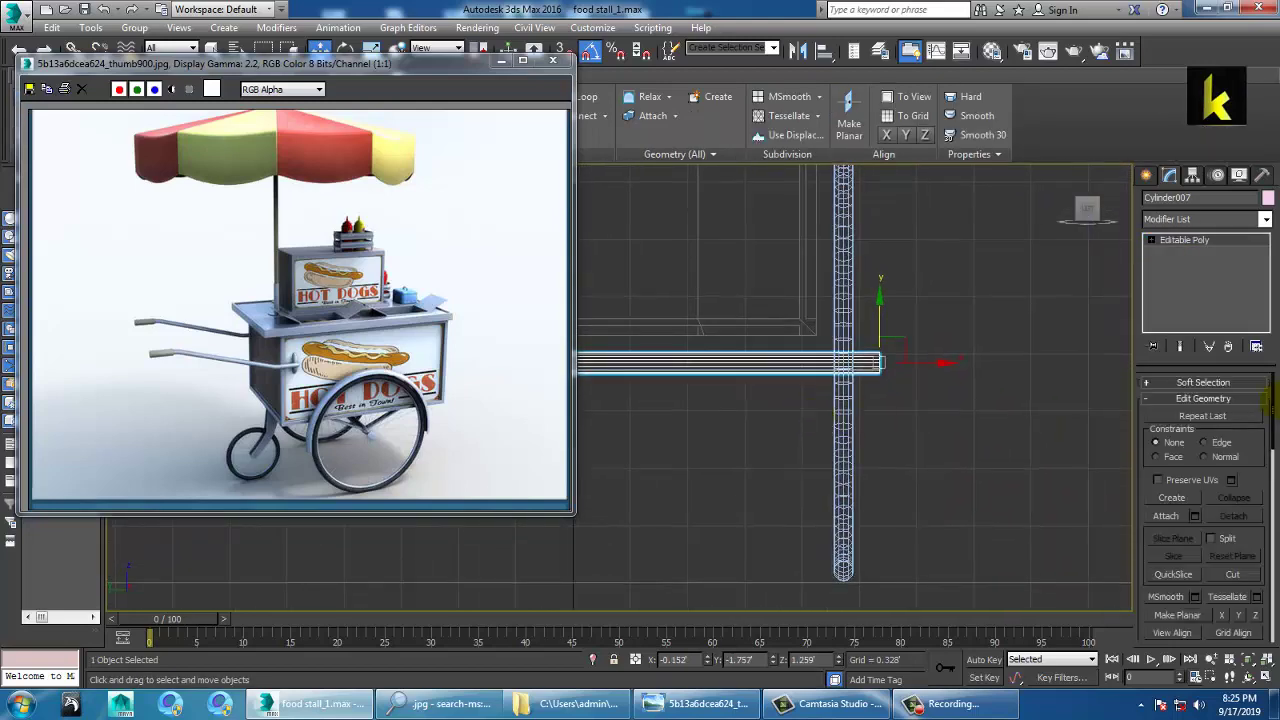
Step: Select the edges at the axle's outer end and chamfer them by 0.061' with 9 segments
click(1152, 240)
click(1178, 265)
key(ctrl+a)
alt+drag(758, 255, 872, 458)
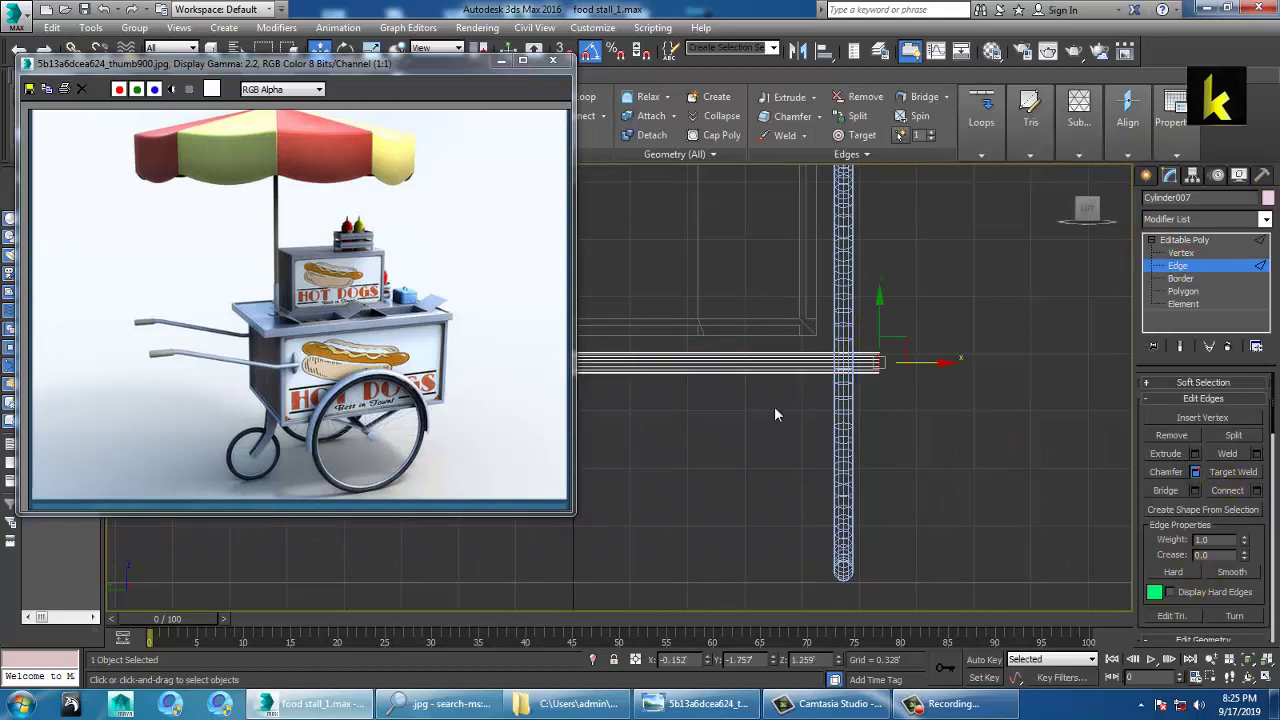
key(ctrl+shift+c)
click(628, 443)
click(634, 420)
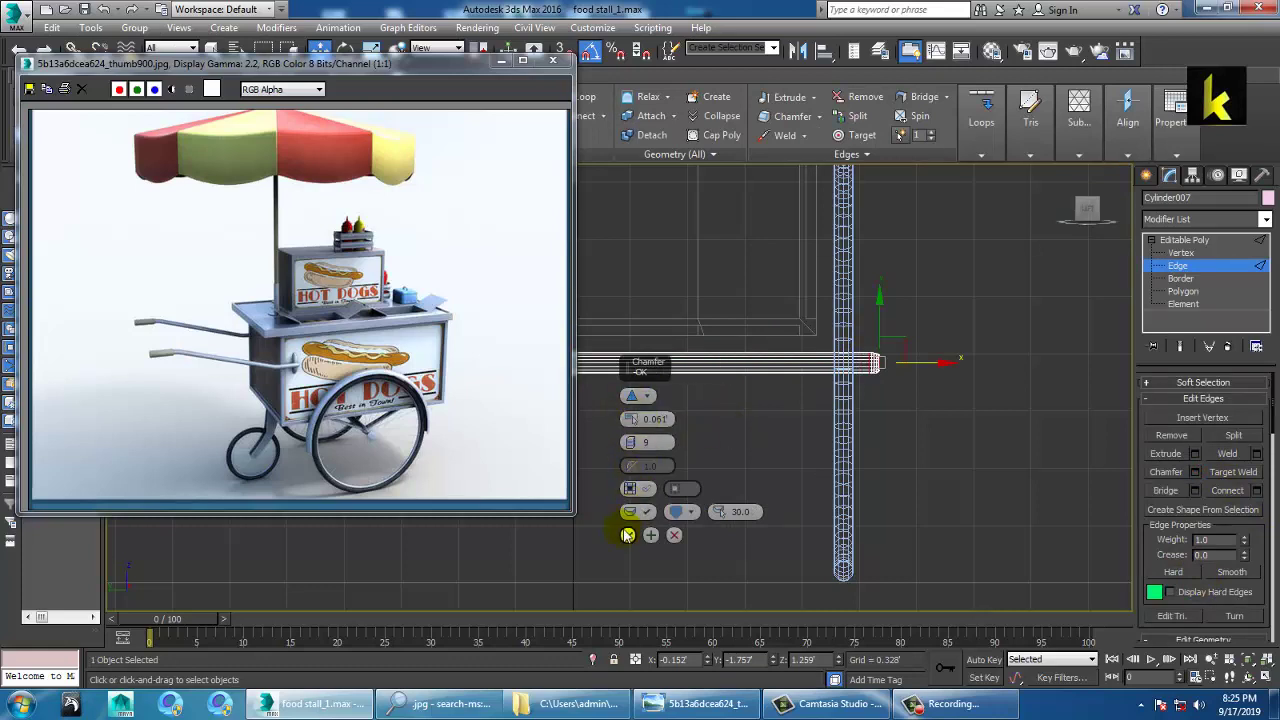
click(628, 535)
Step: Round the axle's inner end with the same 0.061', 9-segment edge chamfer and leave edge editing
middle_drag(766, 419, 1025, 447)
drag(735, 344, 664, 428)
alt+drag(820, 360, 914, 529)
click(1195, 472)
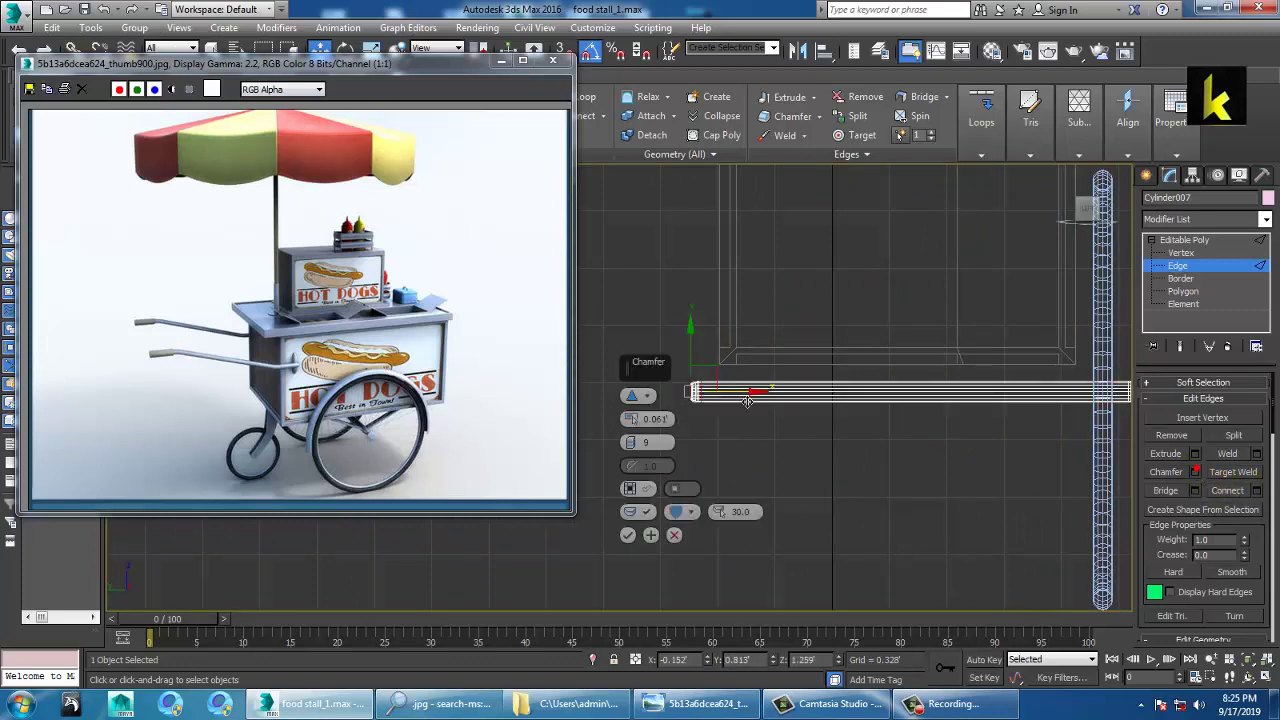
click(628, 535)
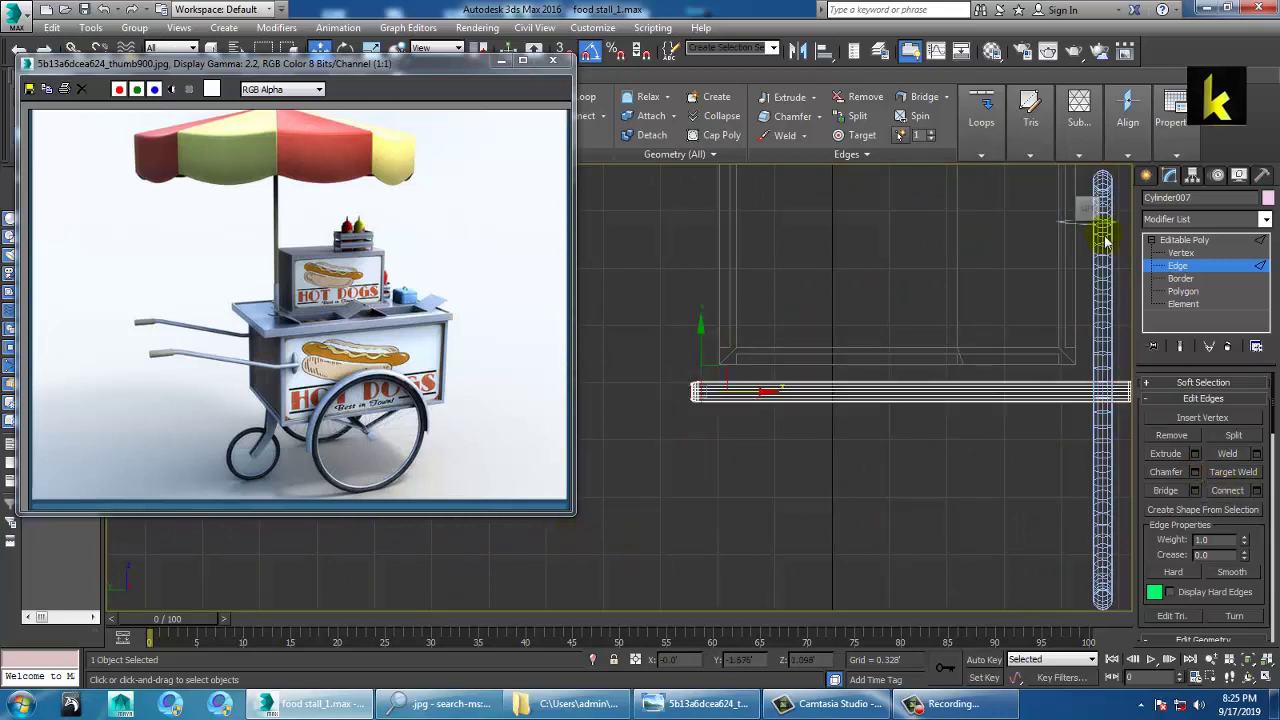
click(1178, 265)
Step: In the Front view, select the axle and wheel together and lower them, bringing the wheel to about Z 1.14'
key(alt+w)
scroll(863, 351, up, 1)
key(alt+w)
scroll(857, 277, up, 6)
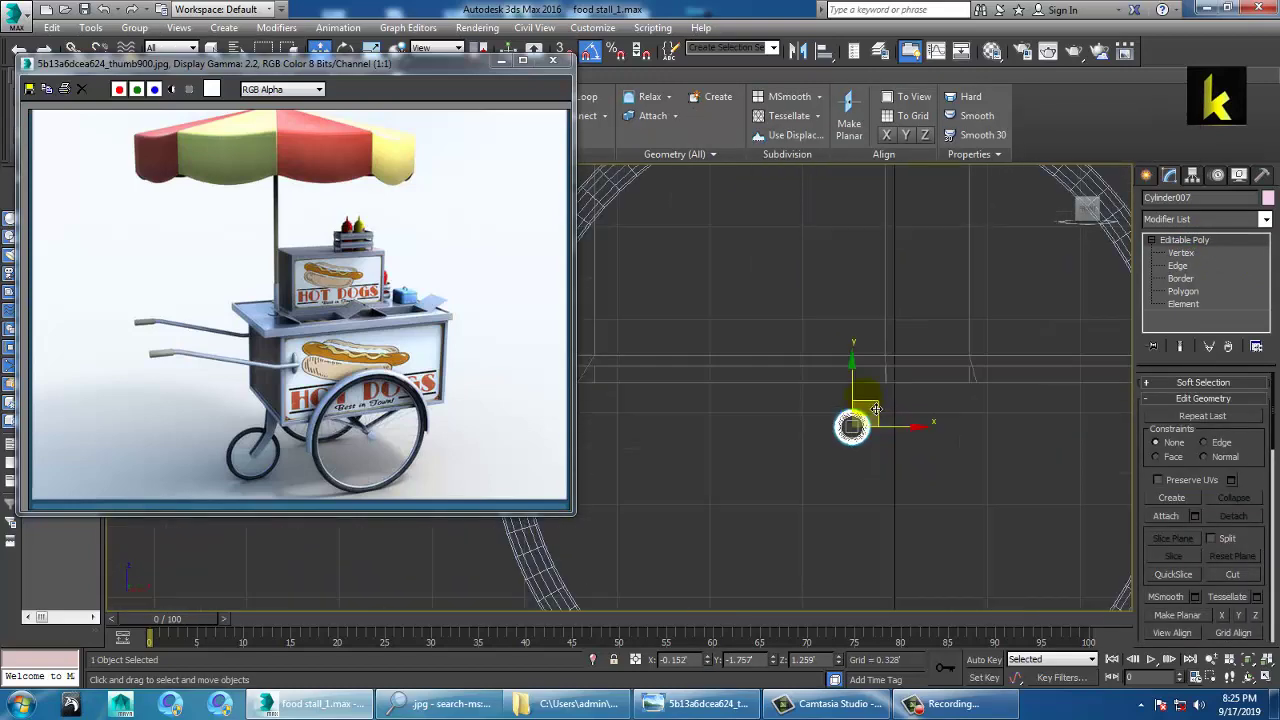
drag(860, 390, 873, 398)
scroll(873, 398, down, 5)
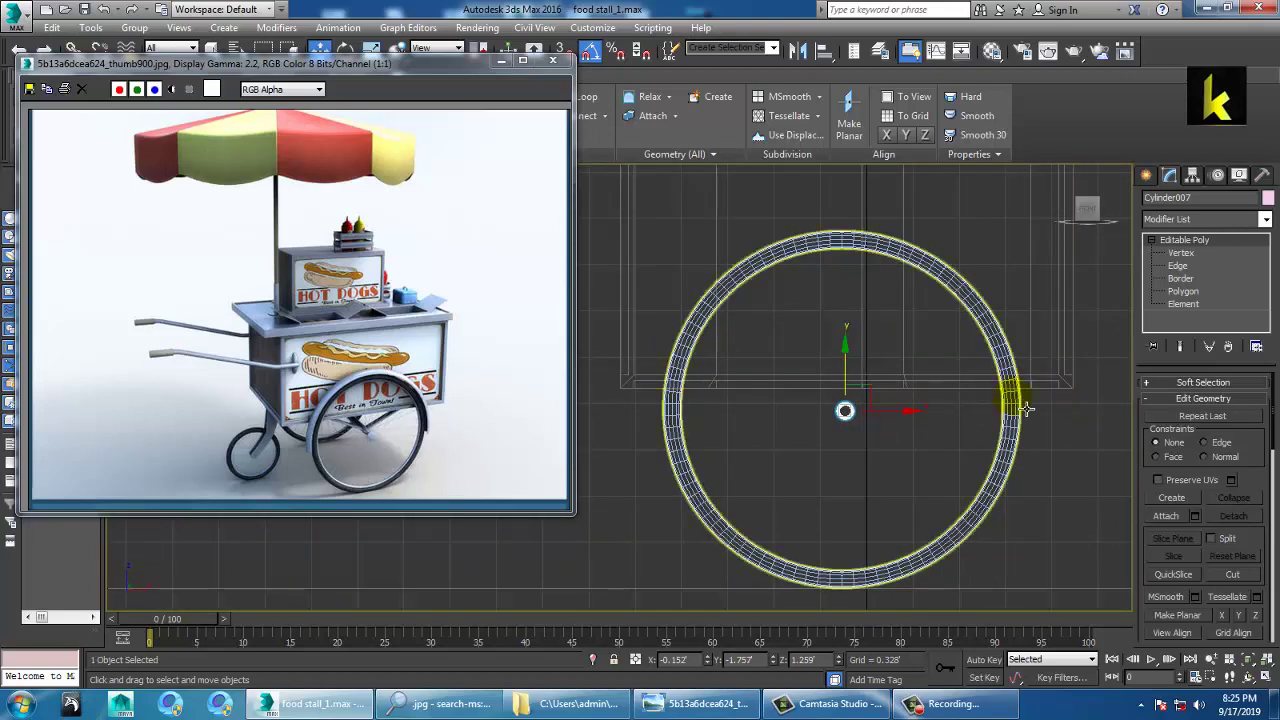
ctrl+click(1027, 409)
drag(855, 377, 852, 428)
Step: Scale the wheel up slightly on its own and deselect it
click(1032, 398)
key(r)
key(w)
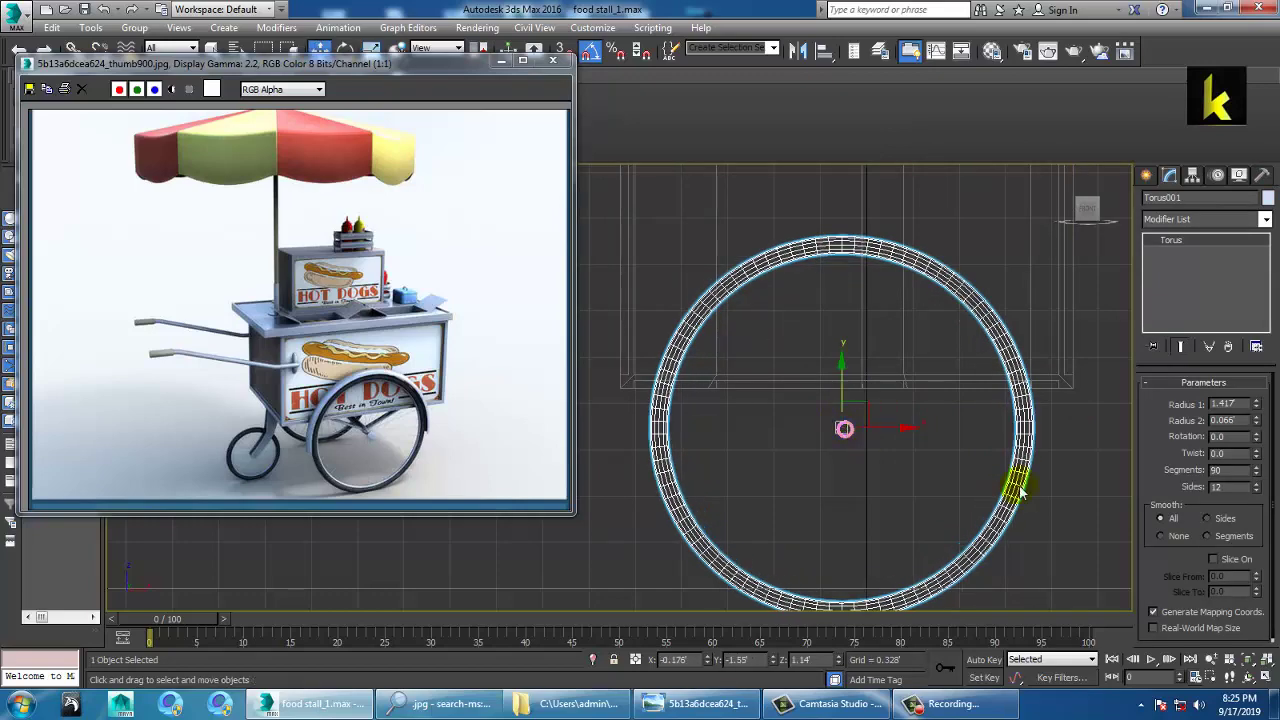
click(1074, 509)
Step: Draw a straight line brace about 0.65' long from the cart's bottom edge to the axle, with a Rectangular rendered cross-section
click(1147, 176)
click(1170, 200)
click(1184, 291)
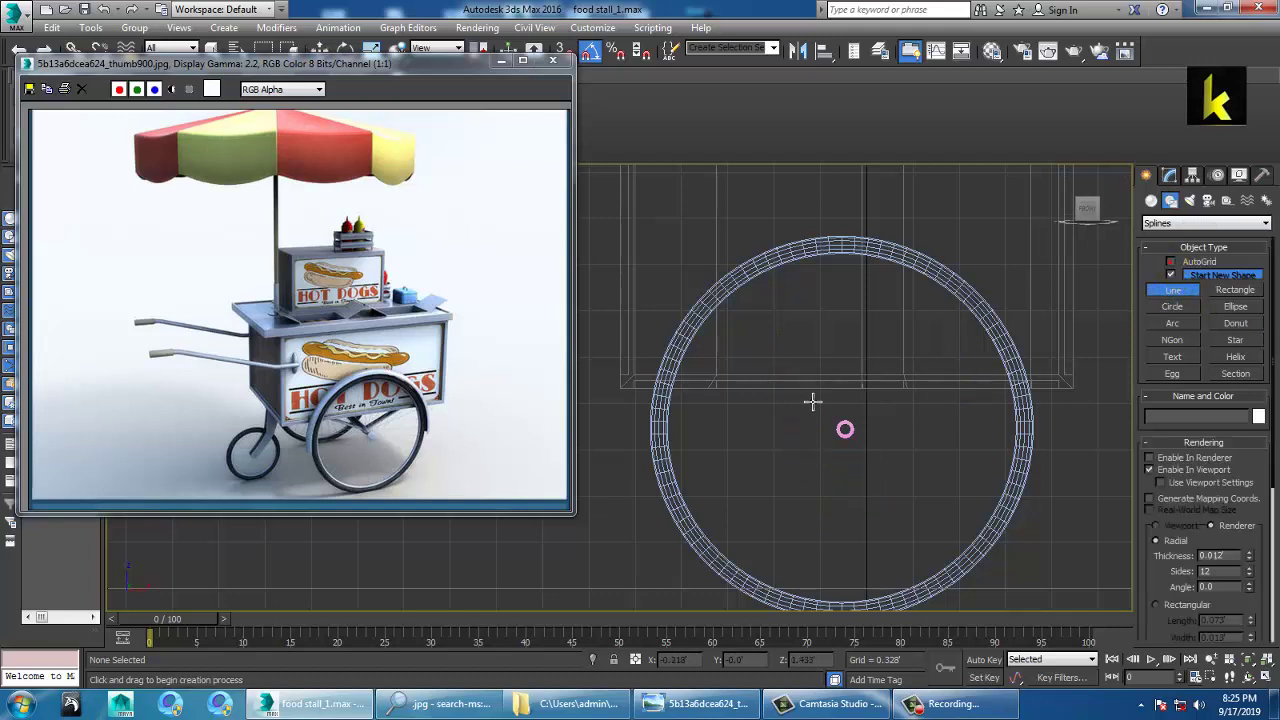
click(765, 393)
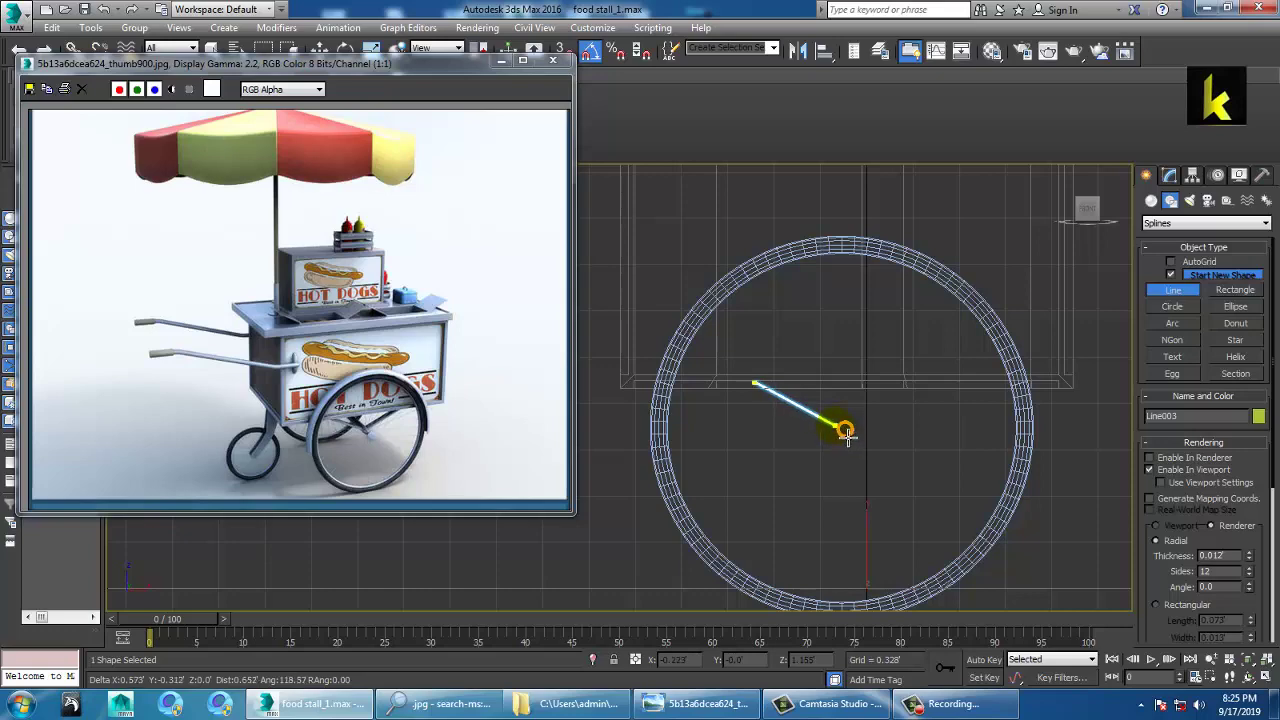
click(845, 430)
right_click(845, 430)
scroll(889, 446, up, 5)
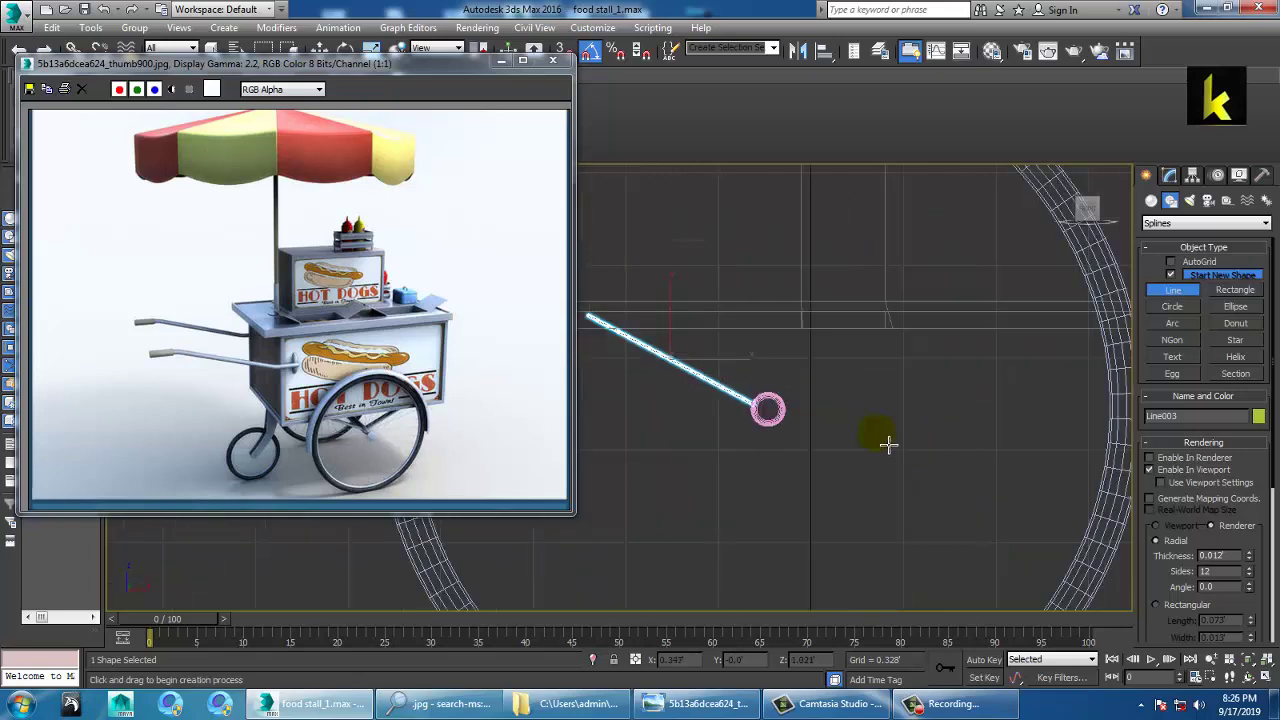
scroll(902, 446, up, 1)
click(1159, 605)
Step: Move the brace along the axle towards the wheel to about Y -1.238'
key(alt+w)
middle_click(935, 545)
key(z)
key(alt+w)
scroll(966, 531, down, 5)
alt+middle_drag(966, 531, 935, 504)
scroll(965, 552, down, 5)
key(w)
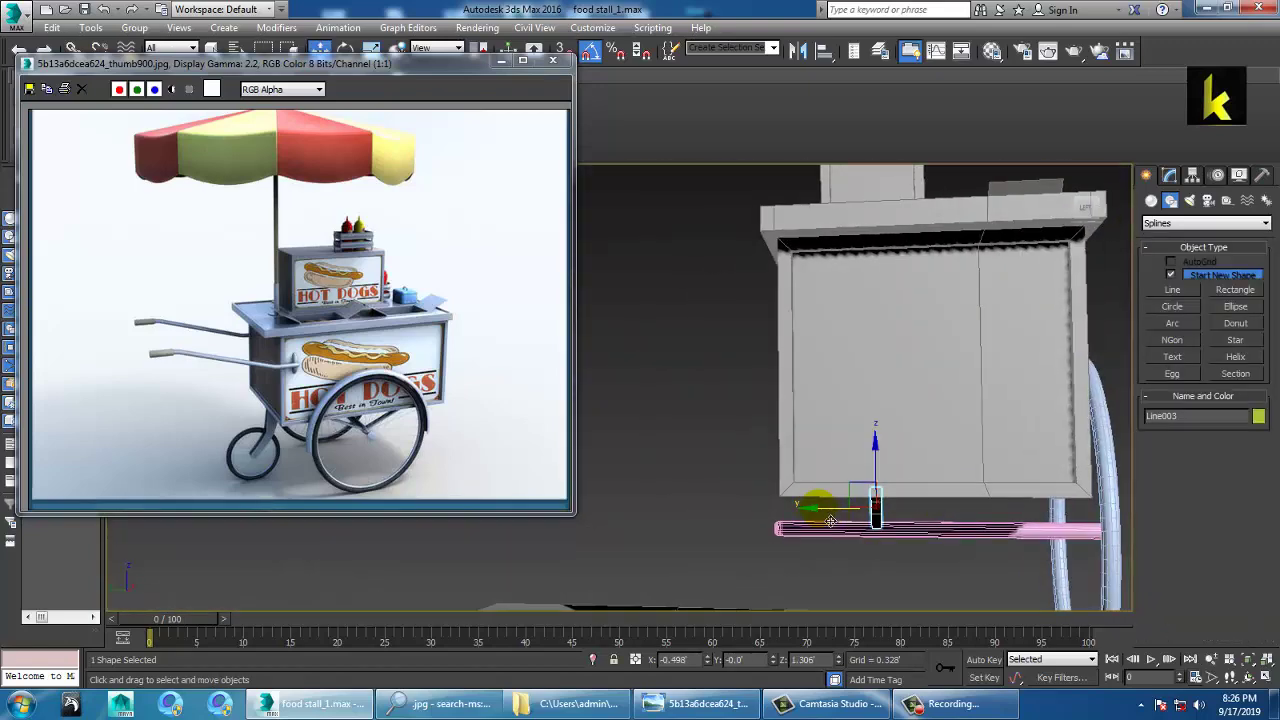
drag(841, 522, 1080, 555)
alt+middle_drag(1080, 555, 845, 468)
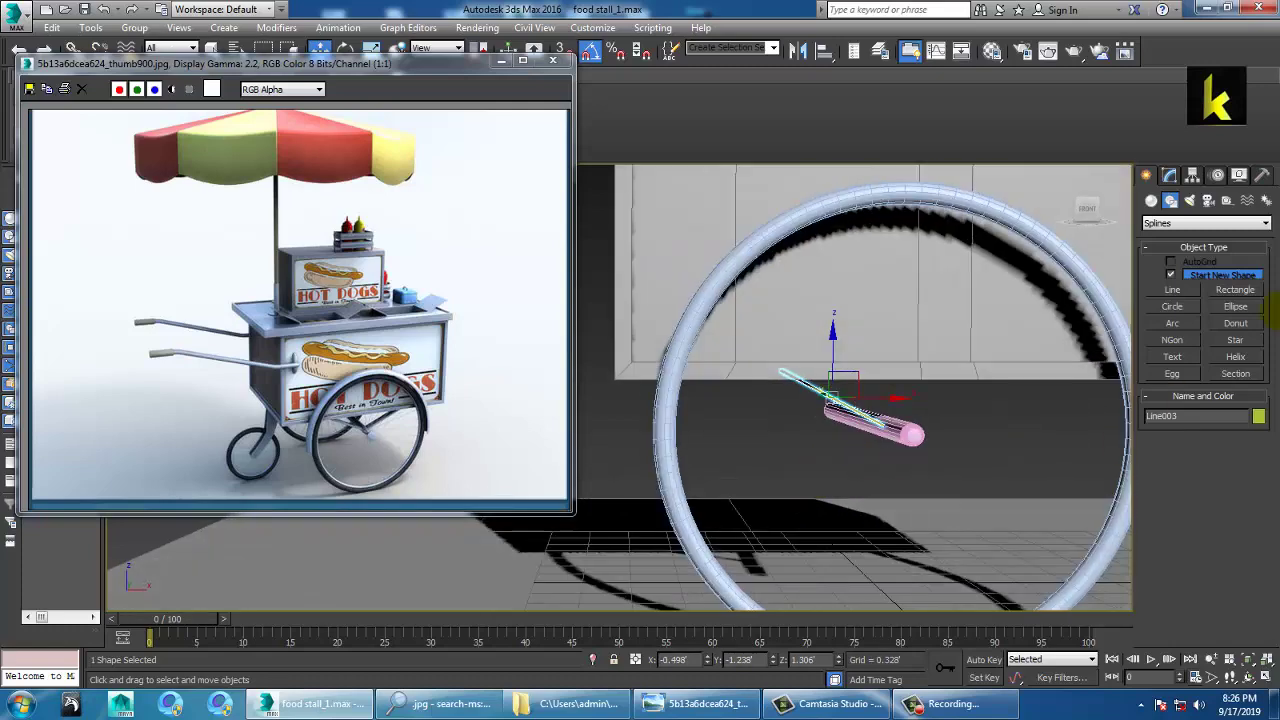
Step: Set the brace's rectangular cross-section width to 0.038'
click(1172, 176)
scroll(1240, 522, up, 5)
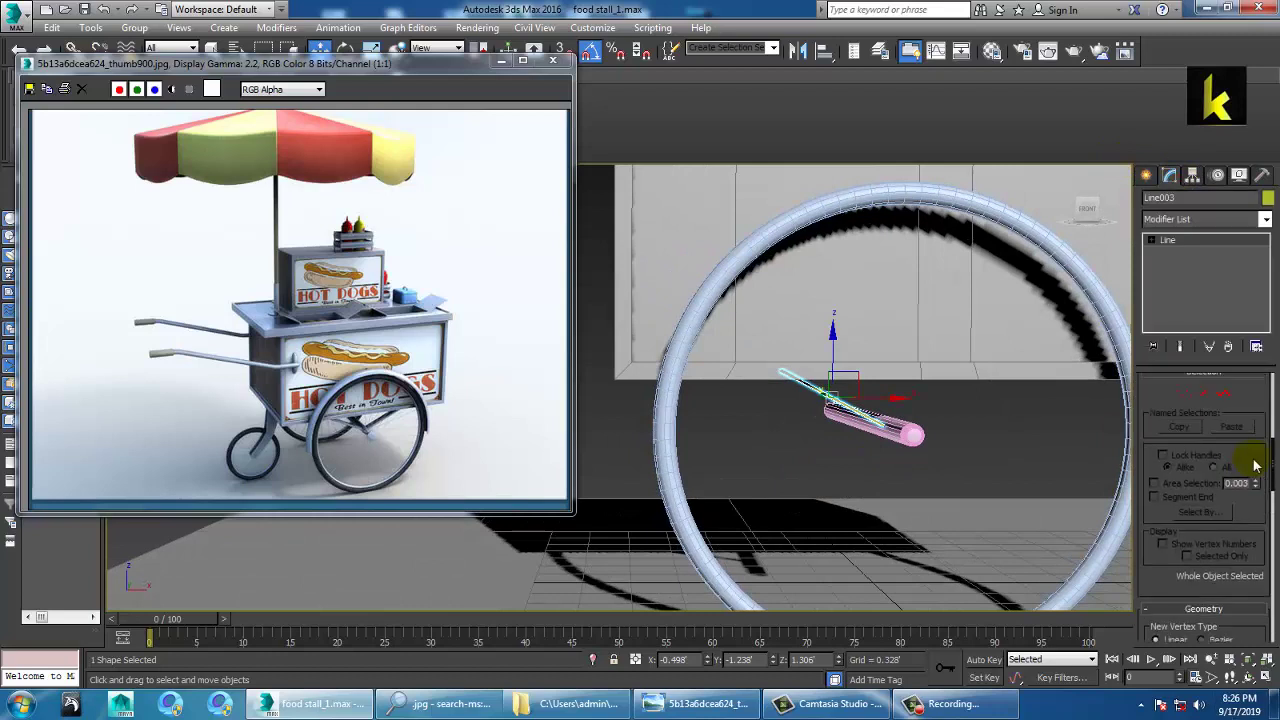
drag(1251, 440, 1262, 389)
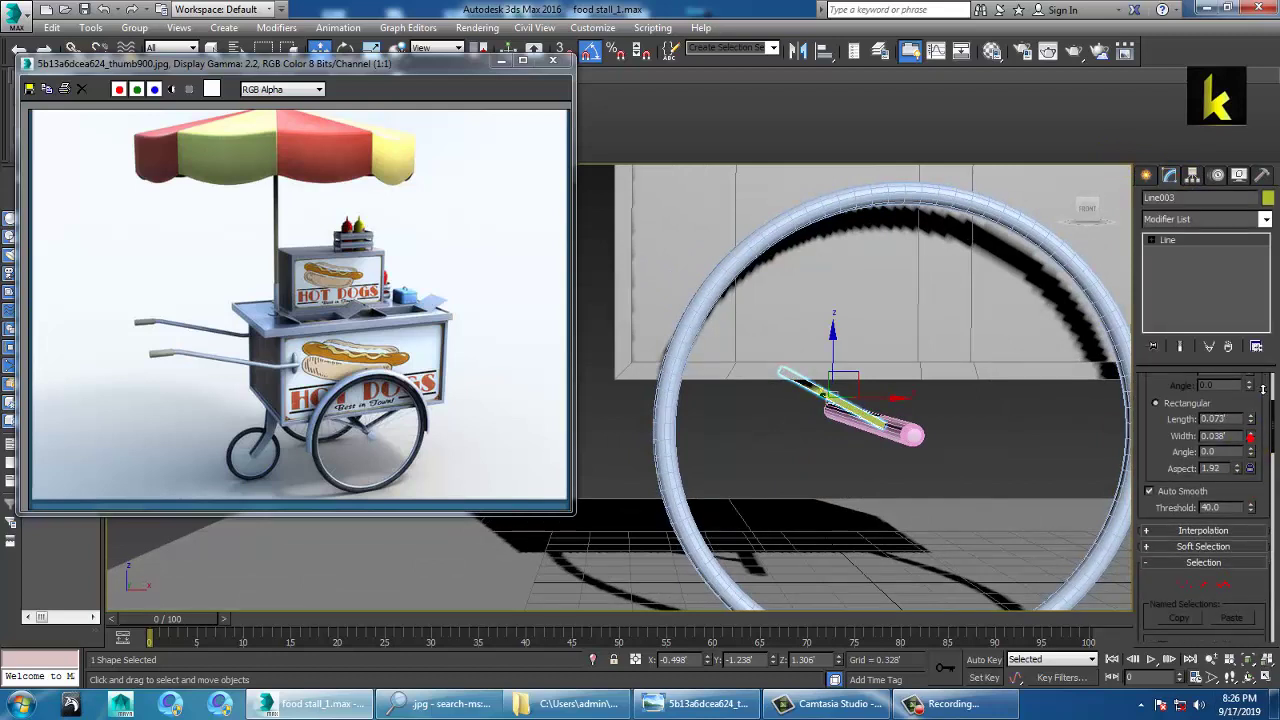
Step: Mirror the brace about X as a copy and place it on the axle's other side at about X 0.185'
key(alt+w)
middle_drag(976, 298, 947, 328)
key(alt+w)
scroll(883, 311, down, 2)
click(821, 52)
click(619, 389)
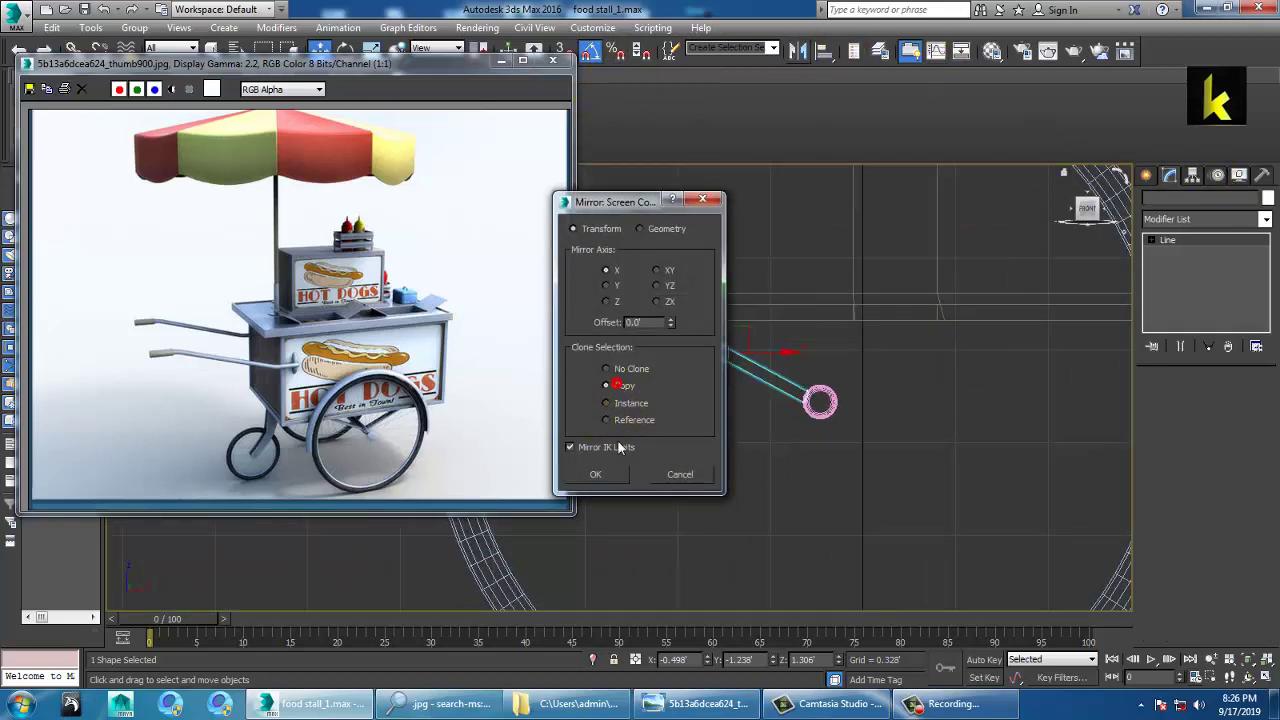
click(595, 474)
drag(792, 360, 985, 352)
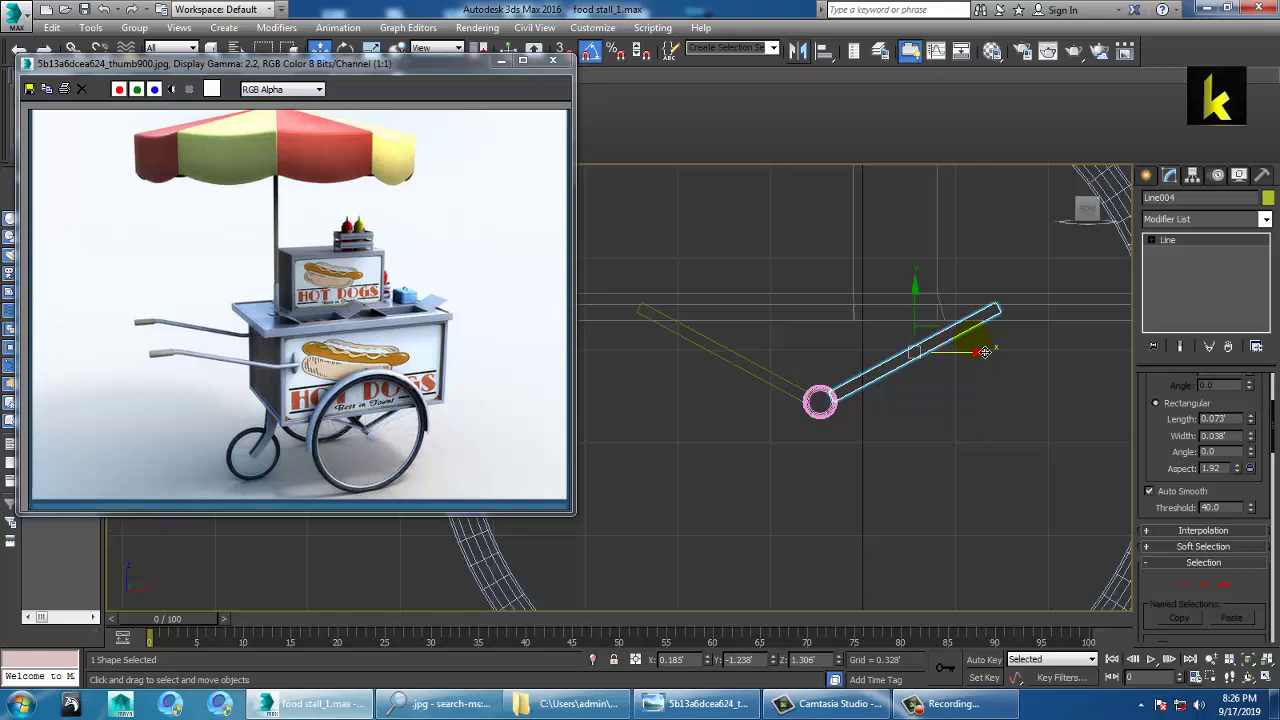
Step: Select the axle's outer end vertices beyond the wheel and shift them outward slightly to about Y -1.762'
key(alt+w)
key(alt+w)
middle_drag(1013, 545, 1028, 520)
click(951, 455)
alt+middle_drag(951, 455, 930, 450)
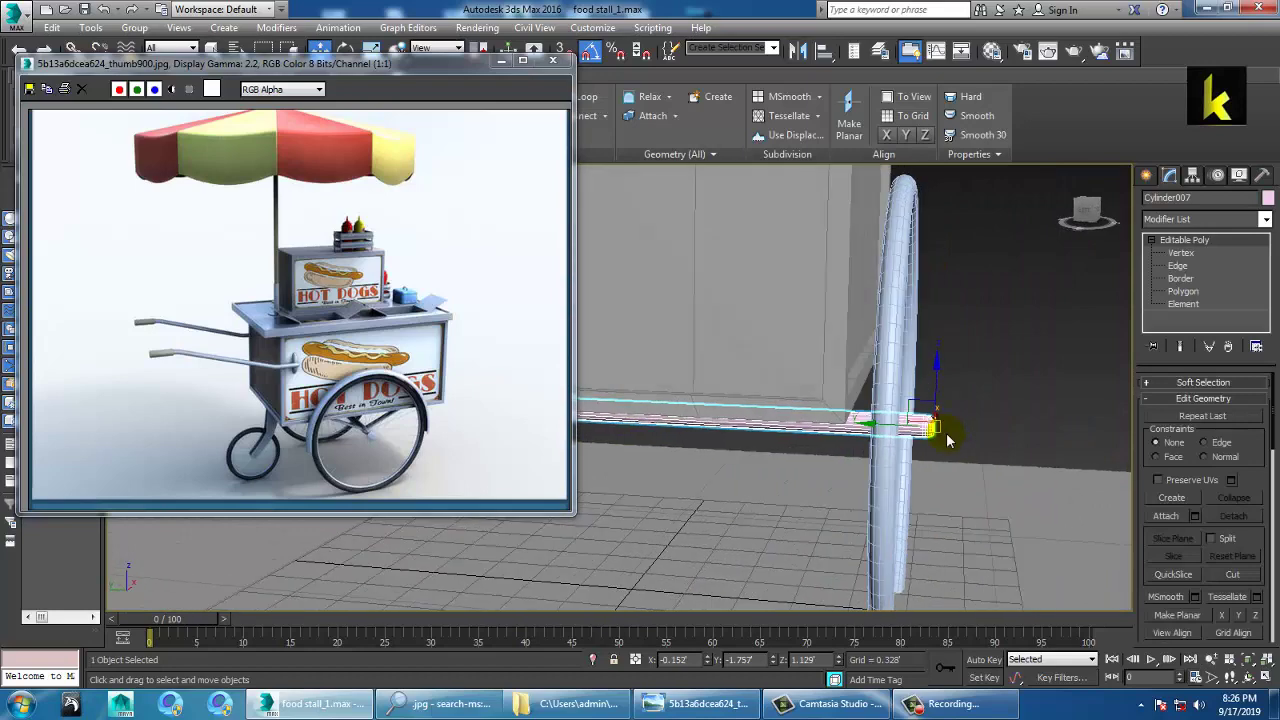
key(1)
mouse_move(886, 424)
mouse_down()
mouse_move(901, 426)
mouse_move(890, 426)
mouse_up()
scroll(952, 441, up, 4)
middle_drag(952, 441, 896, 423)
scroll(928, 416, up, 2)
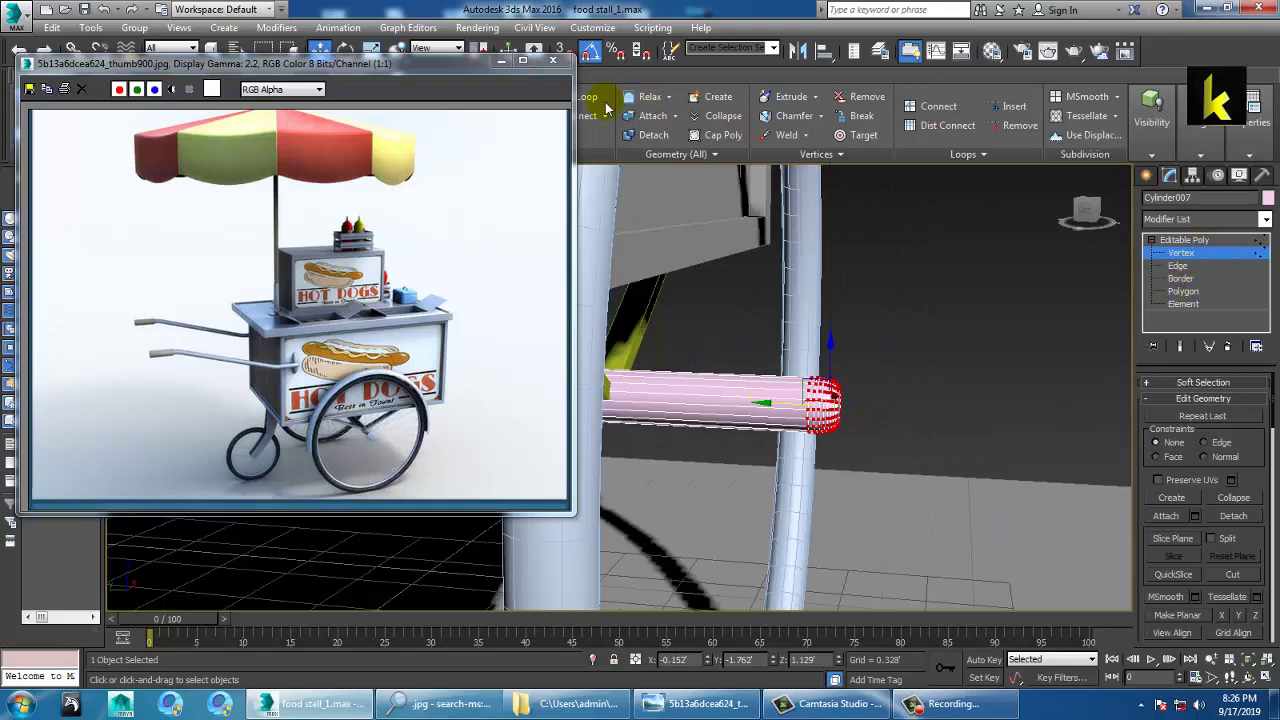
Step: Move the axle's far end vertices outward beyond the cart body to about Y 0.808' and leave vertex editing
click(787, 398)
scroll(790, 410, down, 3)
mouse_move(851, 417)
alt+middle_down()
mouse_move(1080, 423)
mouse_move(909, 451)
mouse_move(935, 430)
mouse_move(855, 440)
alt+middle_up()
click(860, 420)
key(w)
key(1)
key(1)
key(1)
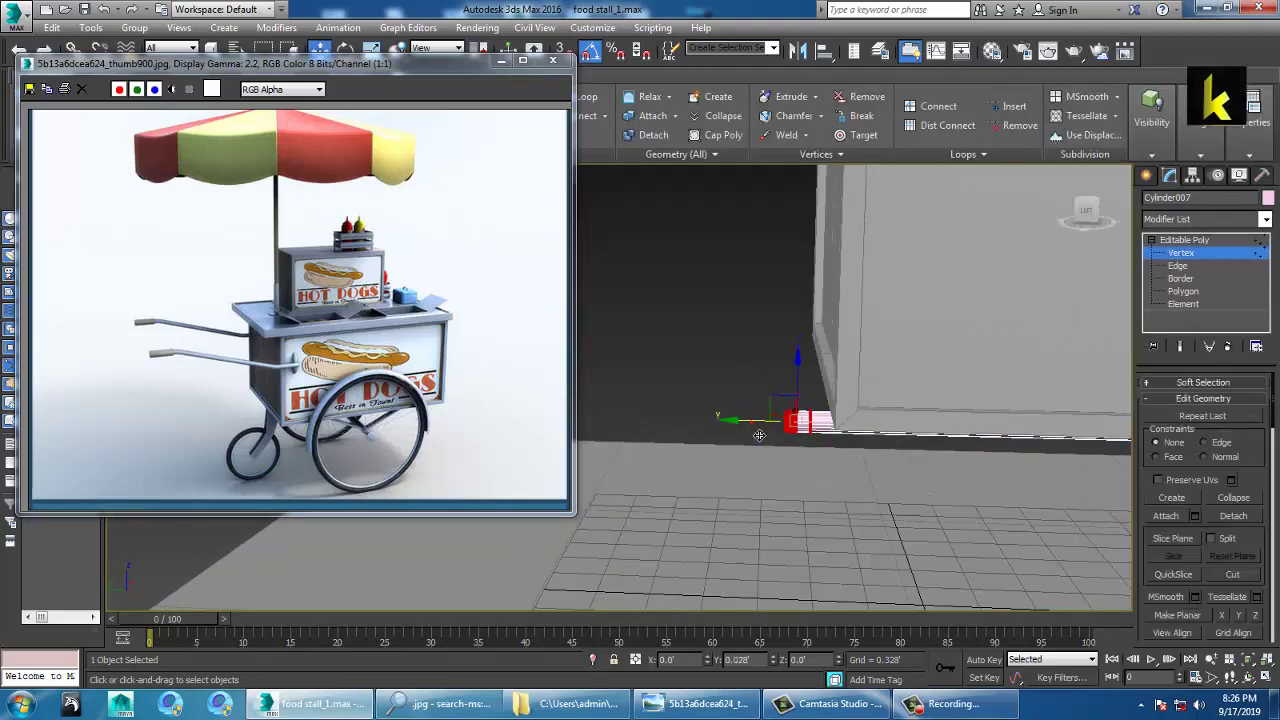
alt+middle_drag(966, 449, 885, 450)
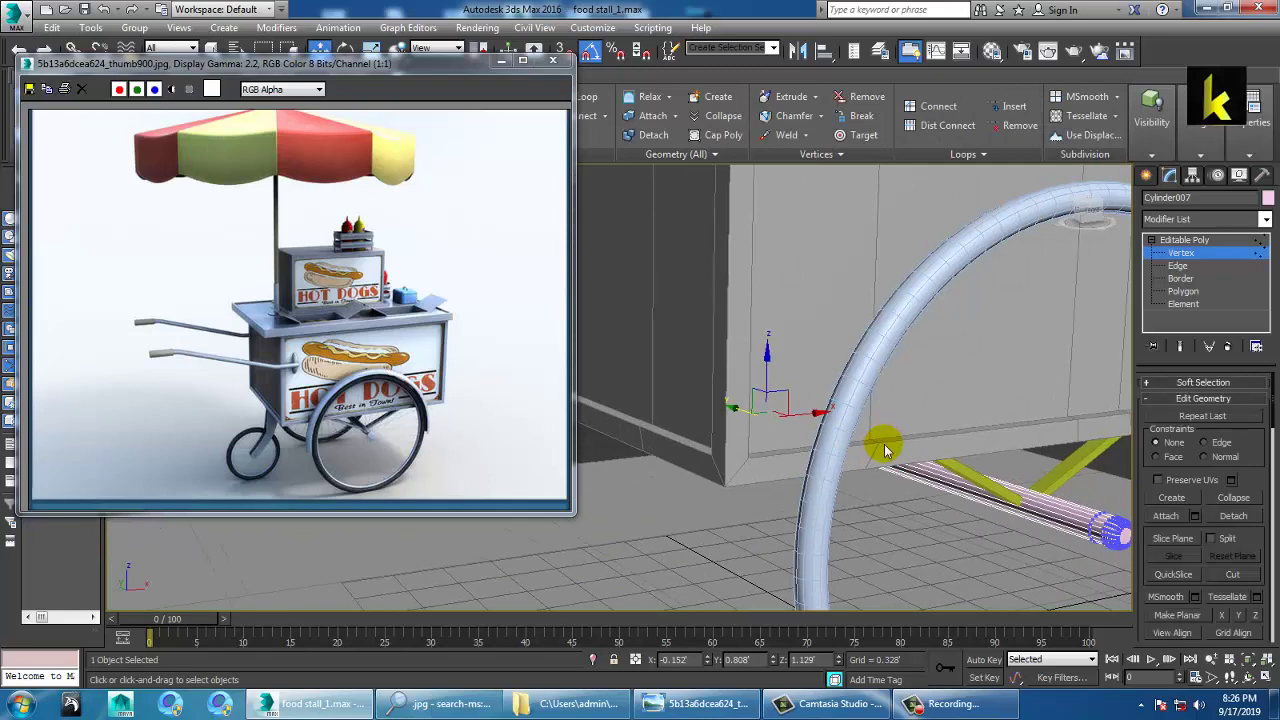
key(1)
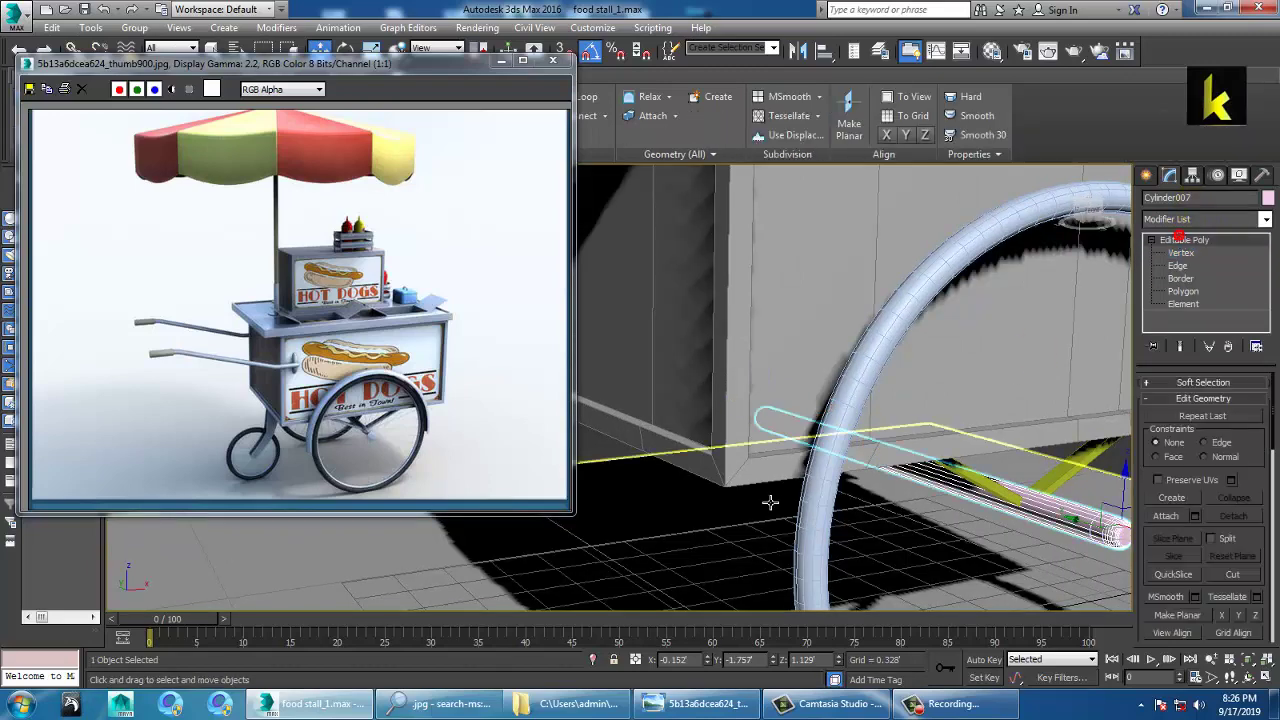
Step: Examine the wheel, axle and braces in the Front and Perspective views against the reference image
key(alt+w)
middle_drag(946, 328, 900, 329)
key(alt+w)
scroll(890, 325, down, 5)
middle_drag(788, 323, 821, 374)
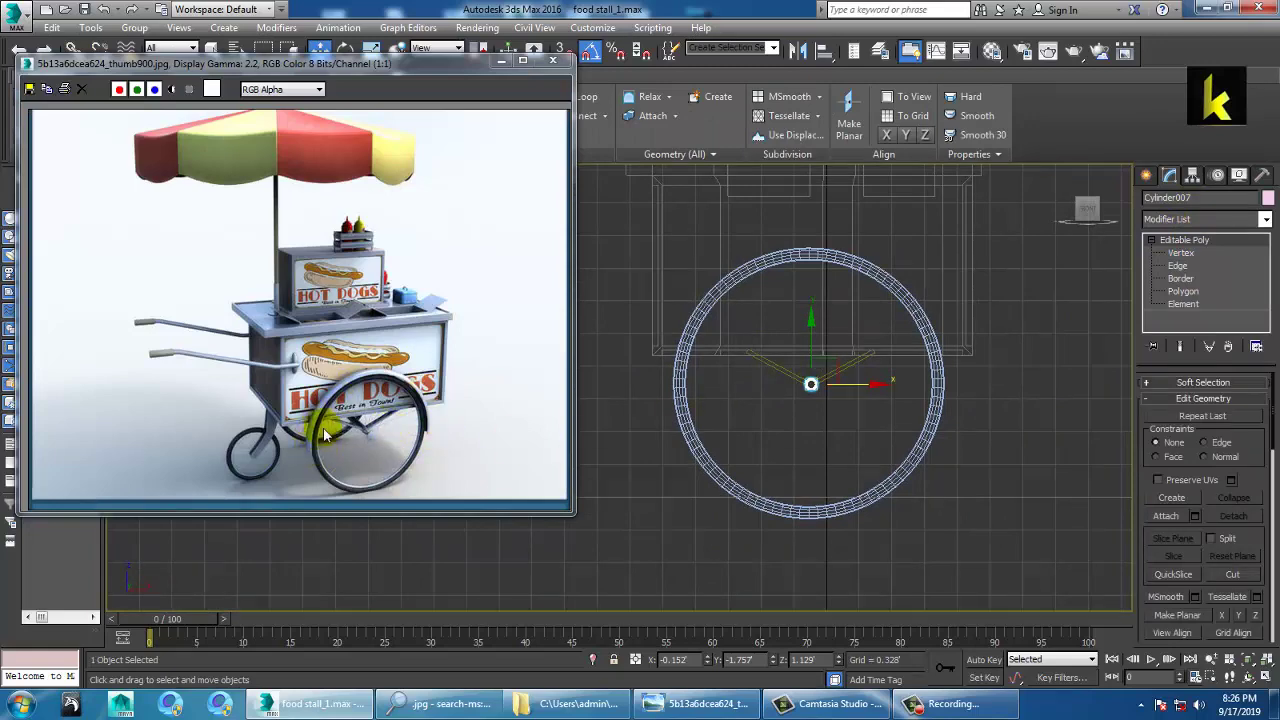
key(alt+w)
middle_click(880, 510)
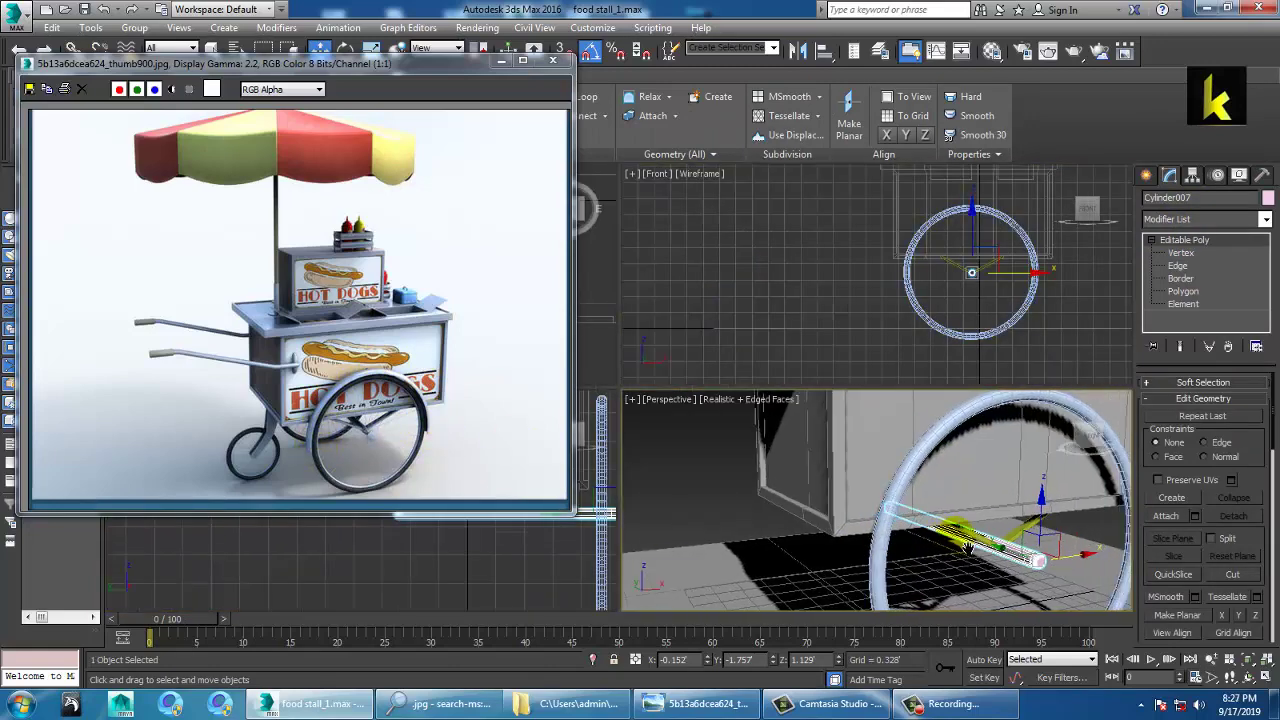
key(alt+w)
Step: Select the wheel torus and convert it to an Editable Poly
click(708, 272)
alt+middle_drag(730, 310, 664, 342)
scroll(664, 342, up, 3)
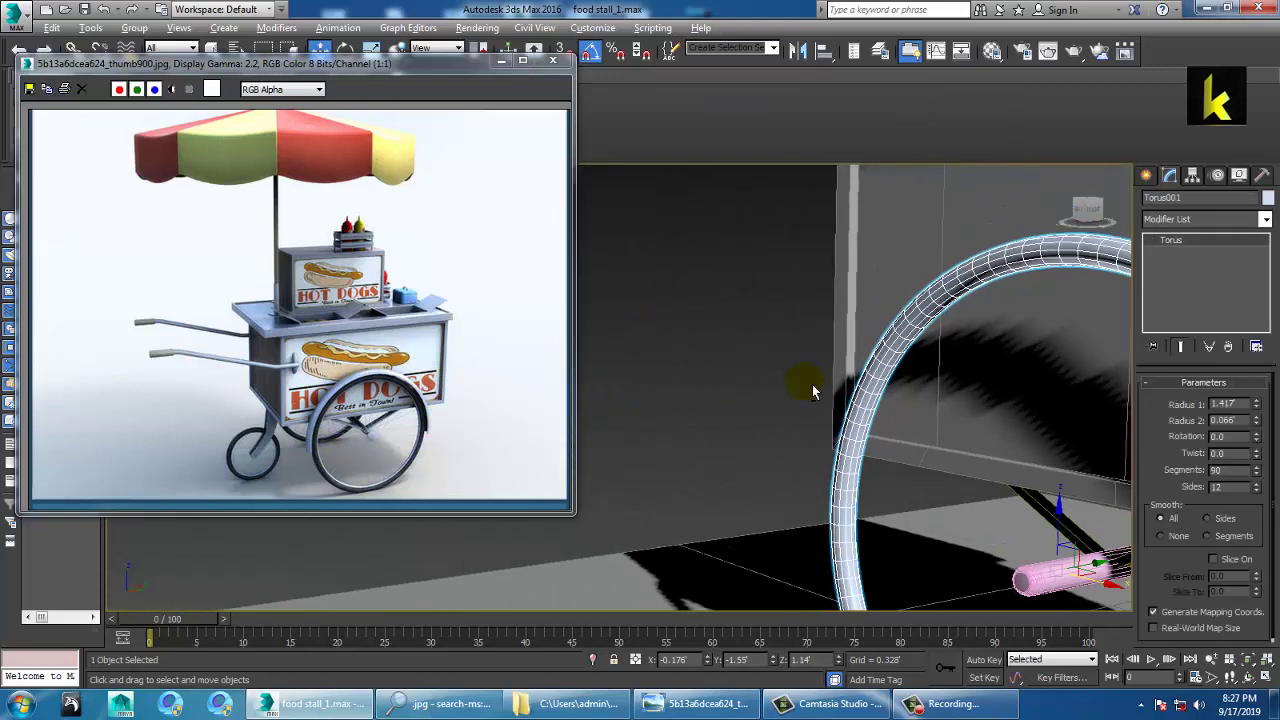
scroll(806, 380, up, 3)
right_click(767, 264)
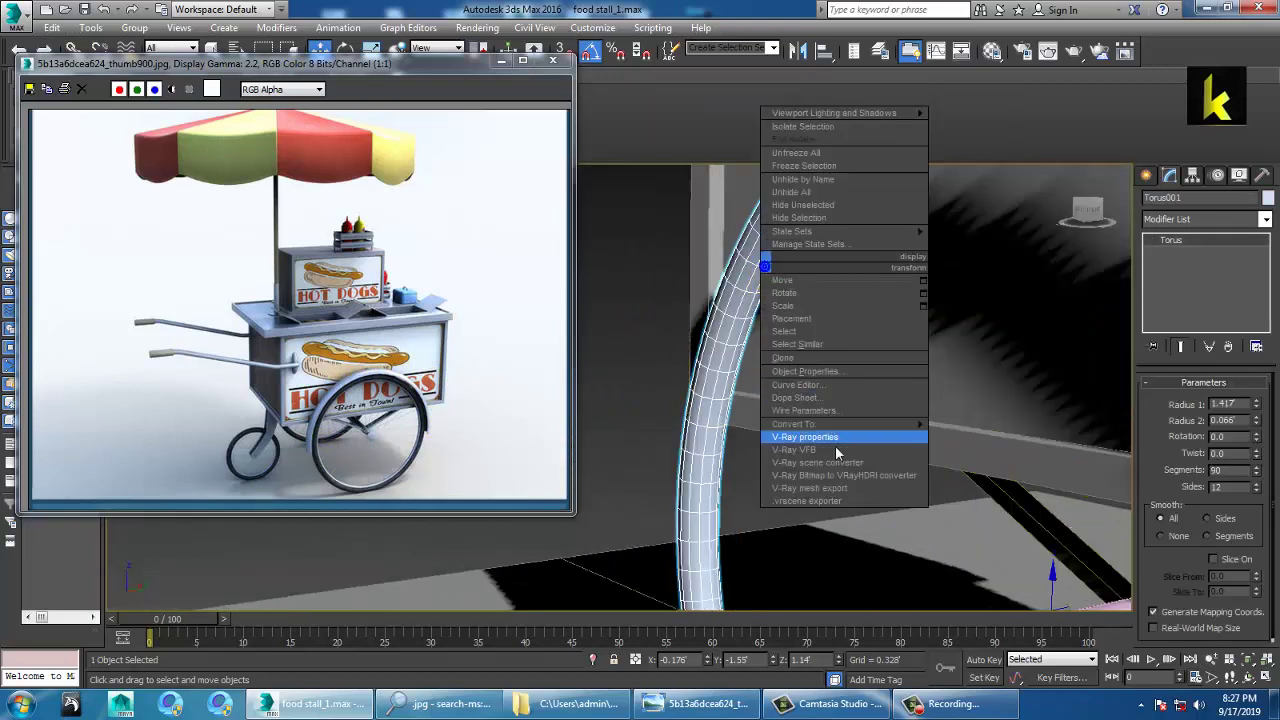
mouse_move(845, 424)
click(976, 437)
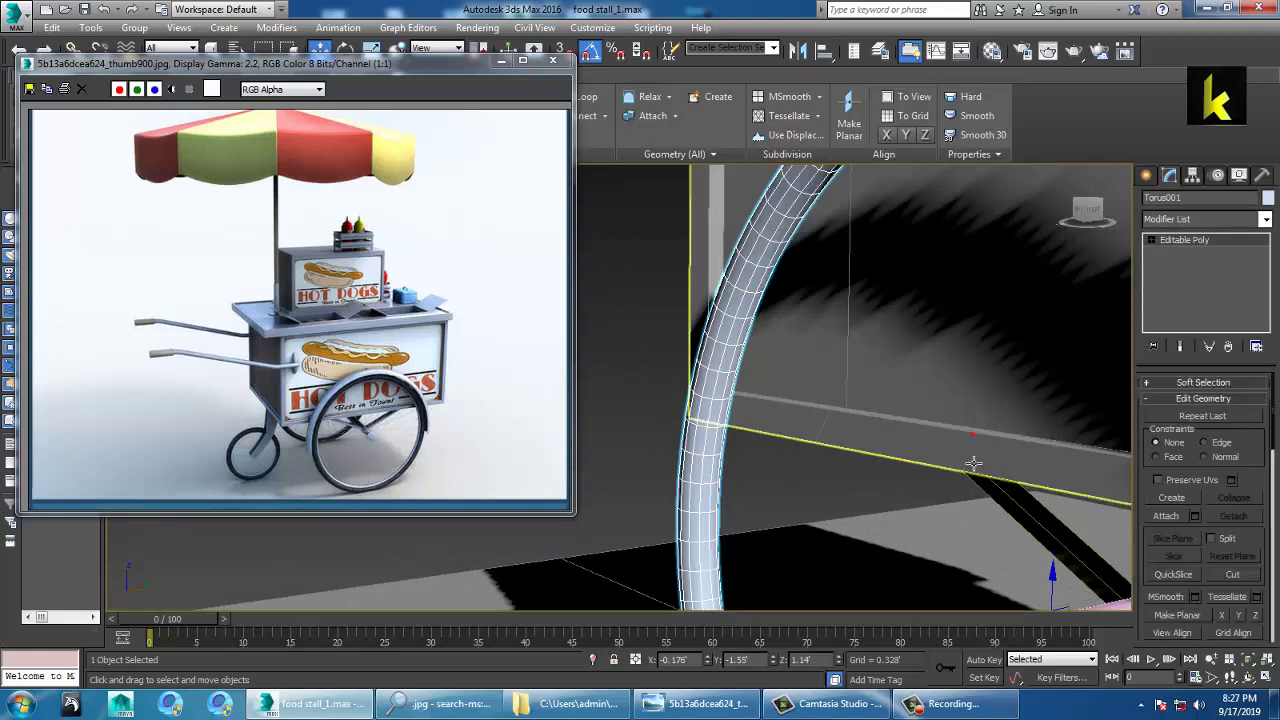
Step: In edge editing, select two adjacent crosswise edges on the inner side of the wheel rim
click(1151, 241)
click(1178, 265)
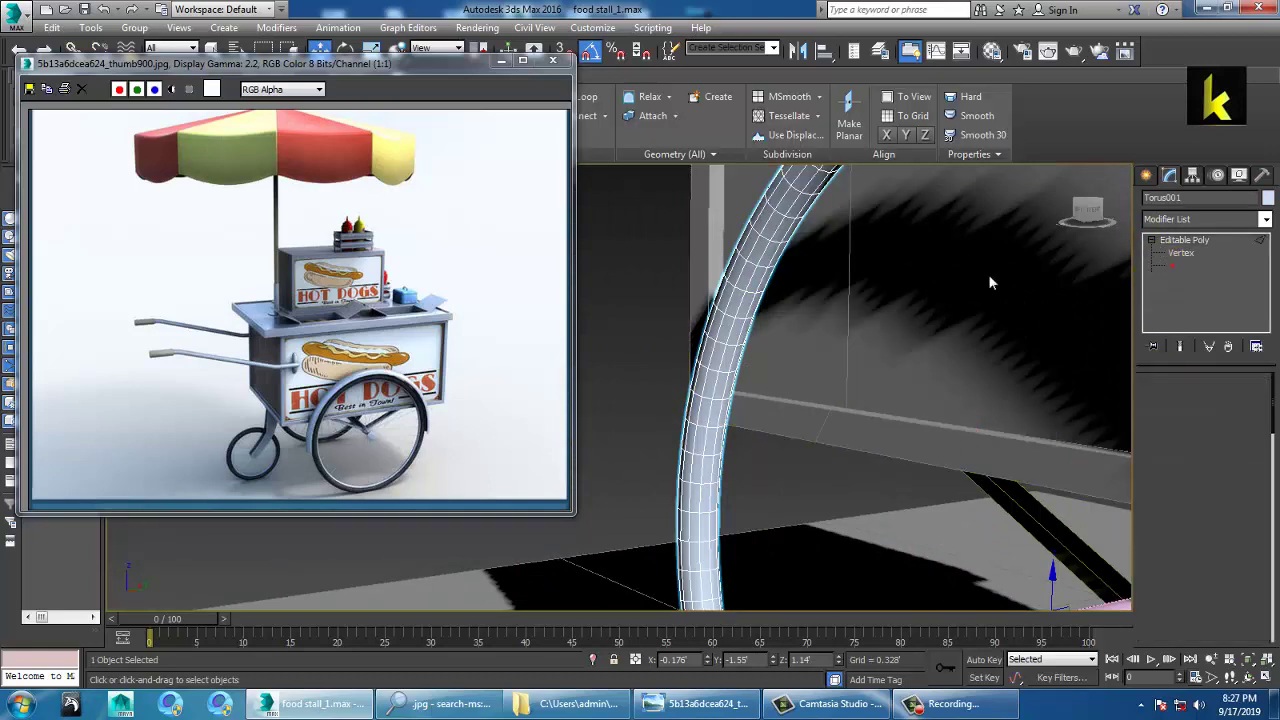
scroll(716, 350, up, 4)
middle_drag(556, 370, 651, 349)
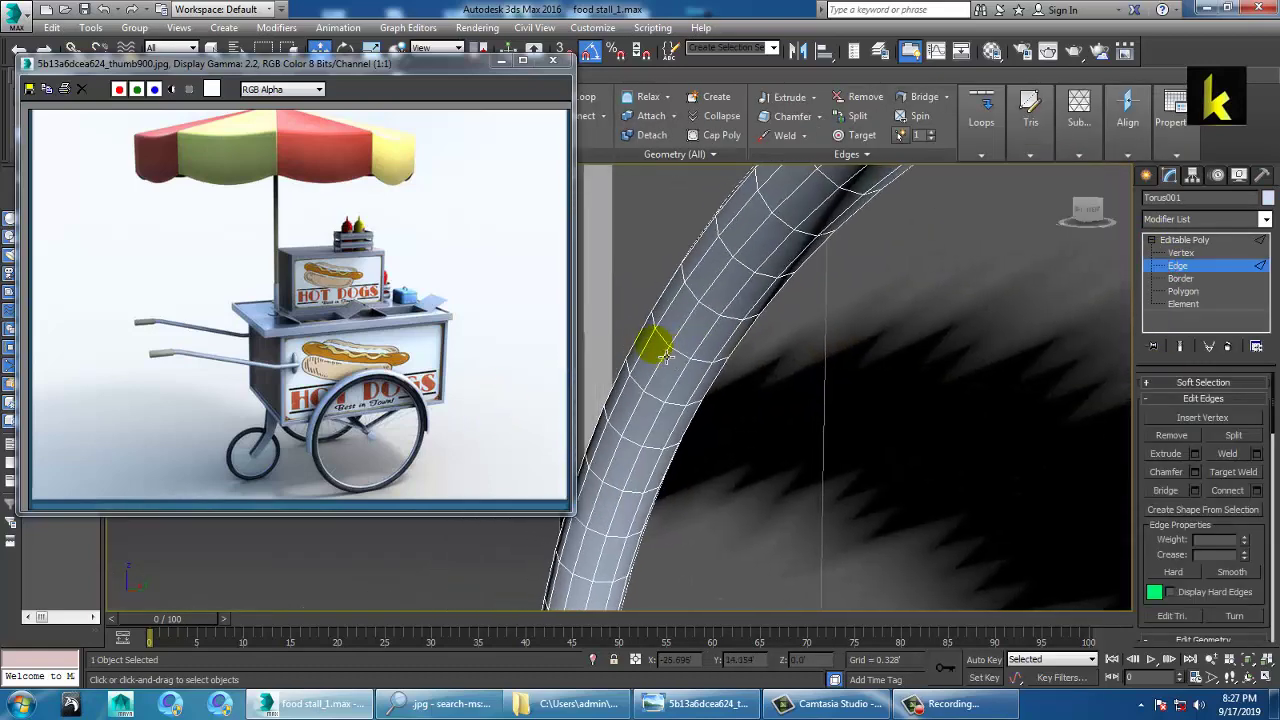
click(735, 326)
click(758, 330)
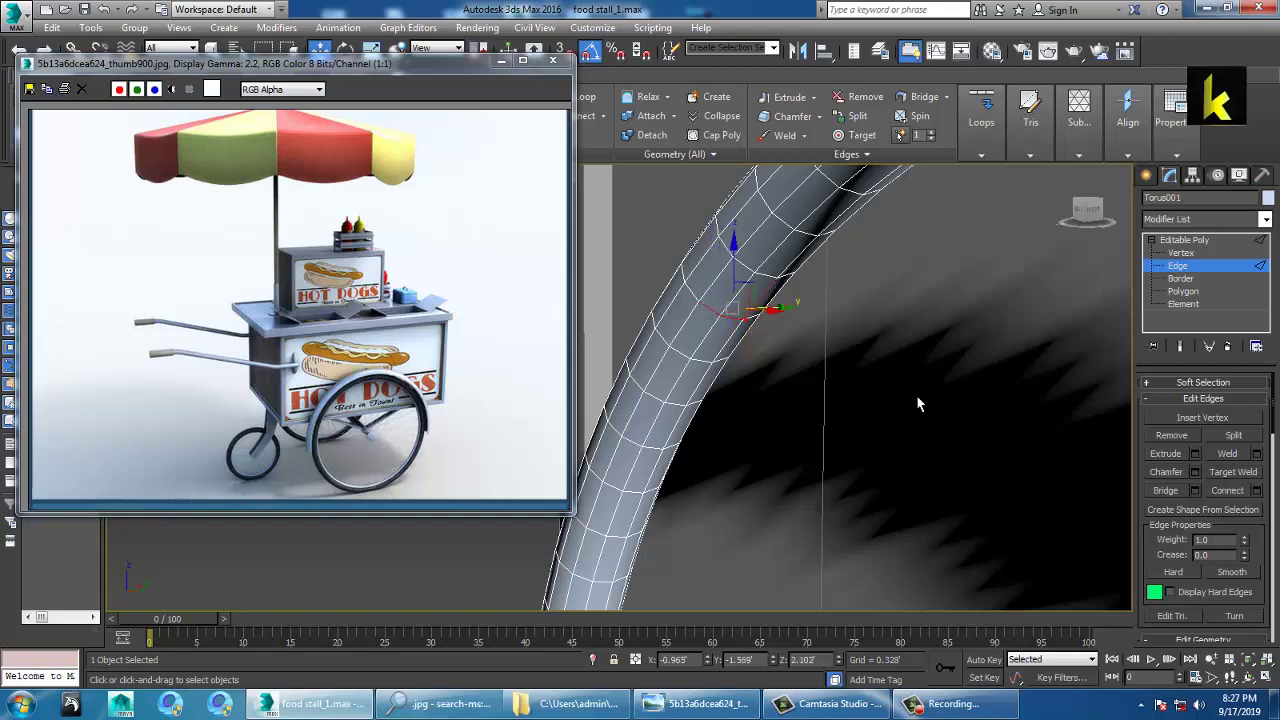
click(760, 332)
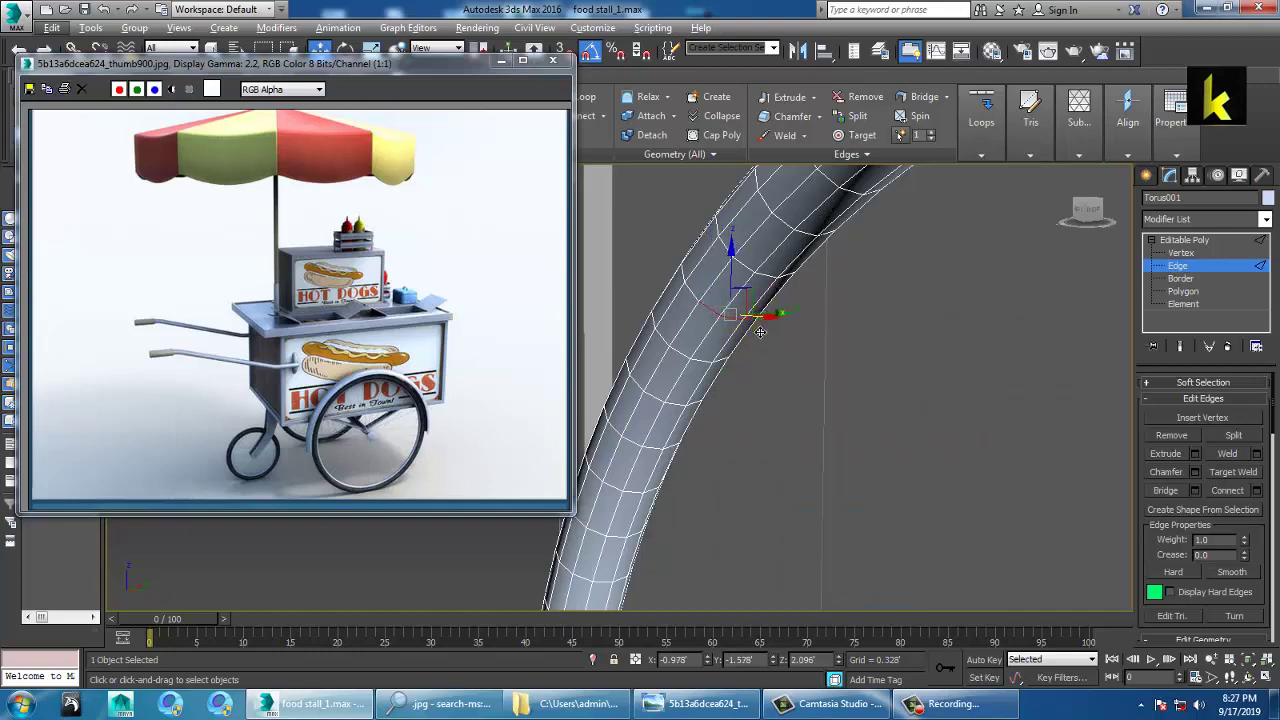
scroll(778, 335, up, 5)
scroll(929, 400, down, 3)
alt+middle_drag(957, 394, 851, 411)
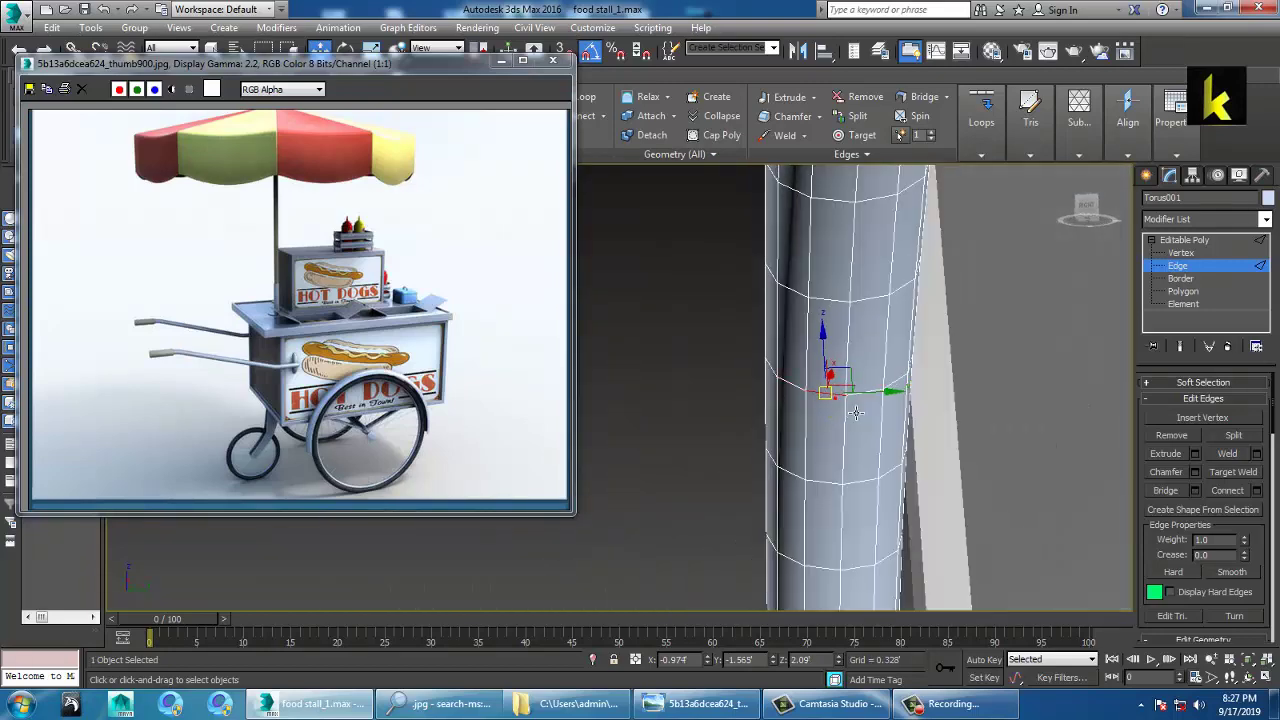
alt+middle_drag(871, 409, 873, 458)
Step: Expand the edge selection into rings around the whole wheel and convert it to a polygon selection
key(alt+r)
middle_drag(980, 457, 851, 400)
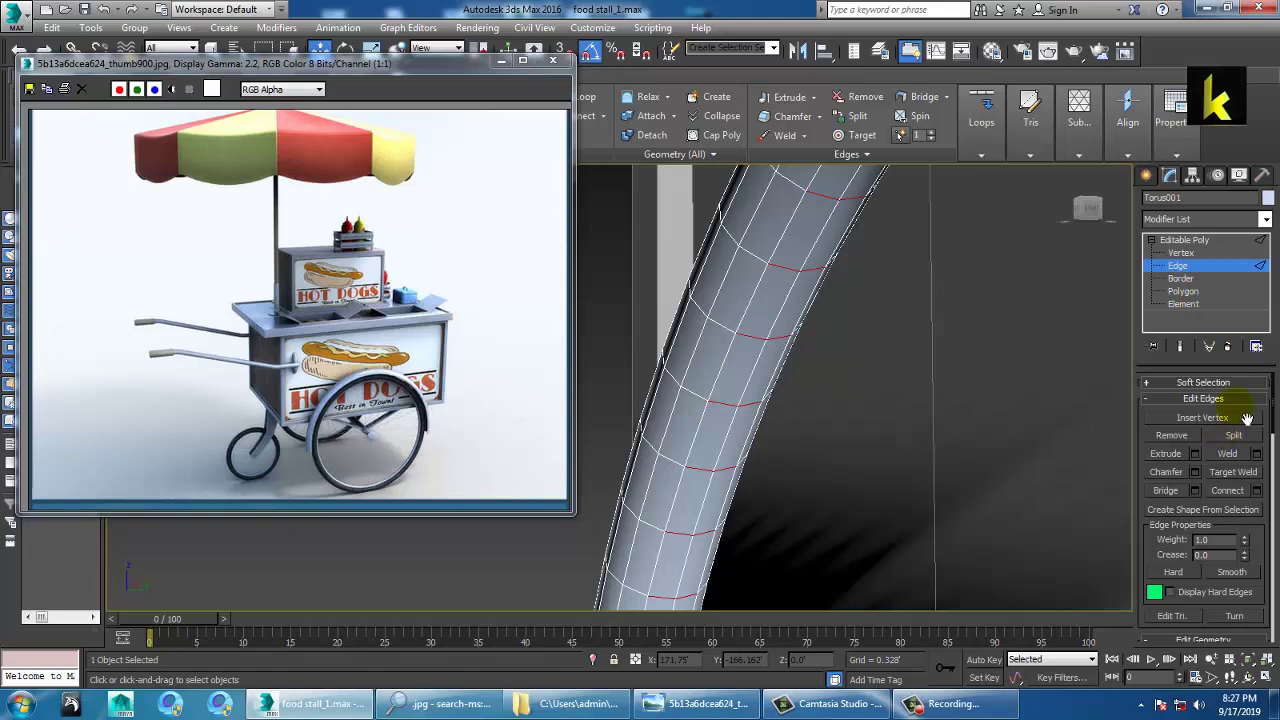
scroll(1247, 418, down, 10)
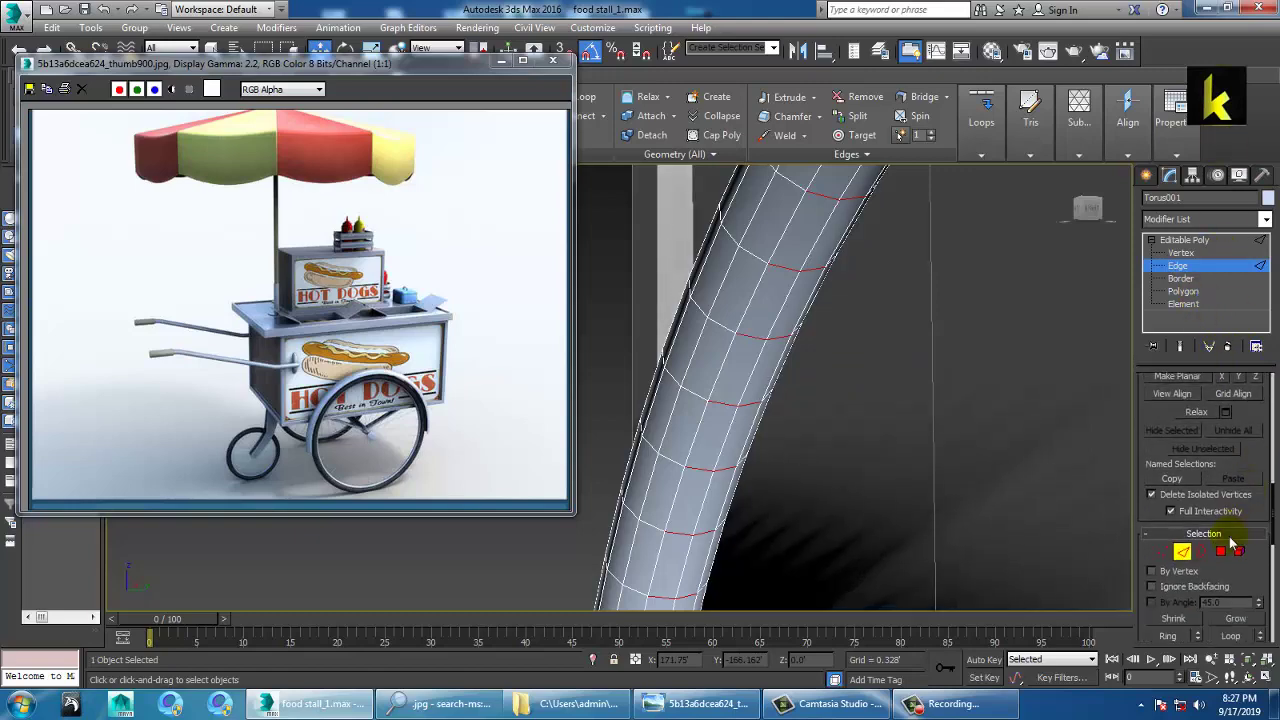
ctrl+click(1222, 555)
Step: Extrude the selected ring of polygons on the inner side of the wheel rim
alt+middle_drag(951, 491, 873, 441)
click(1194, 436)
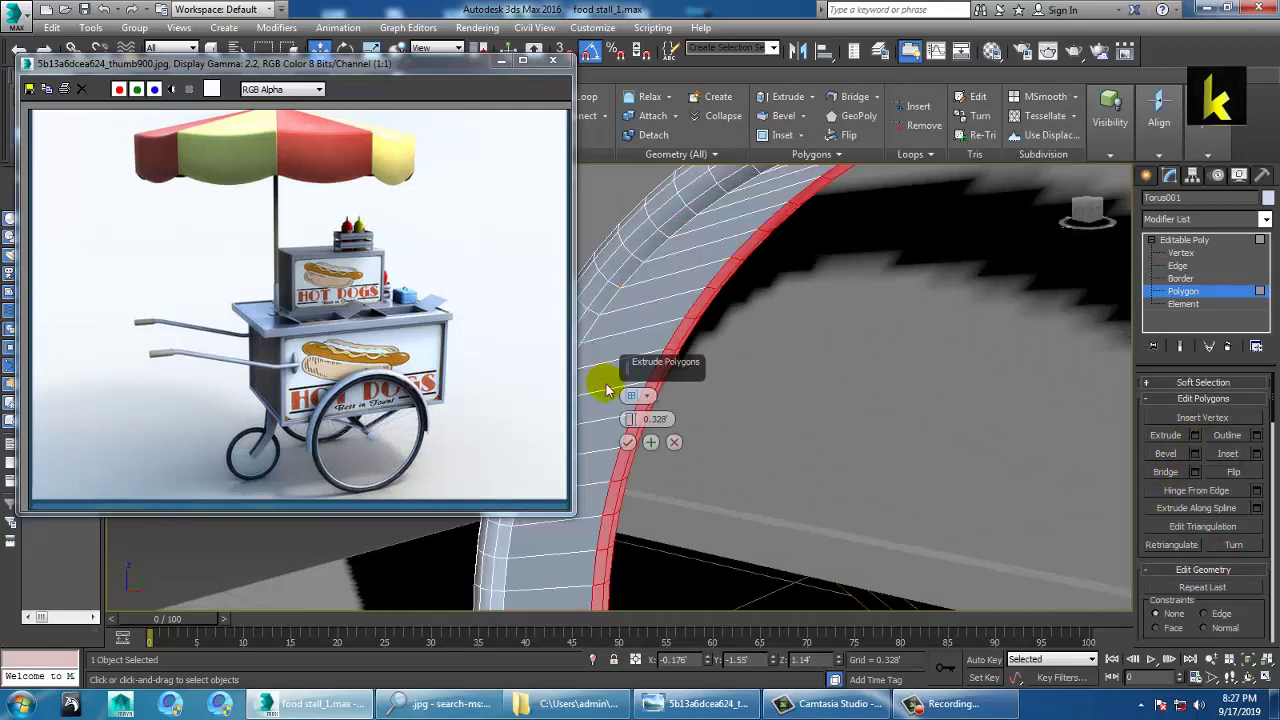
click(647, 396)
click(684, 420)
alt+middle_drag(800, 405, 578, 445)
scroll(890, 396, down, 5)
drag(630, 422, 661, 485)
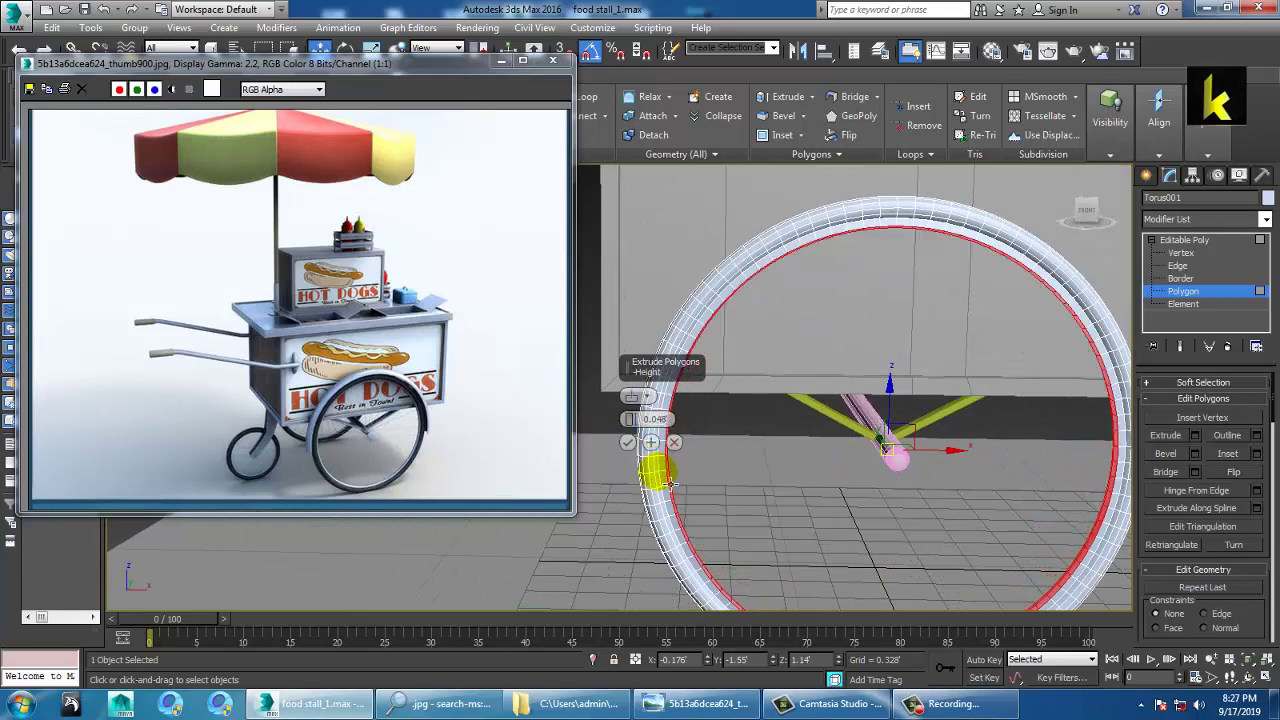
drag(631, 420, 631, 437)
click(628, 443)
Step: Examine the extruded wheel rim and the axle end from several angles
alt+middle_drag(628, 443, 677, 434)
scroll(725, 411, up, 2)
scroll(725, 411, up, 2)
scroll(677, 434, up, 3)
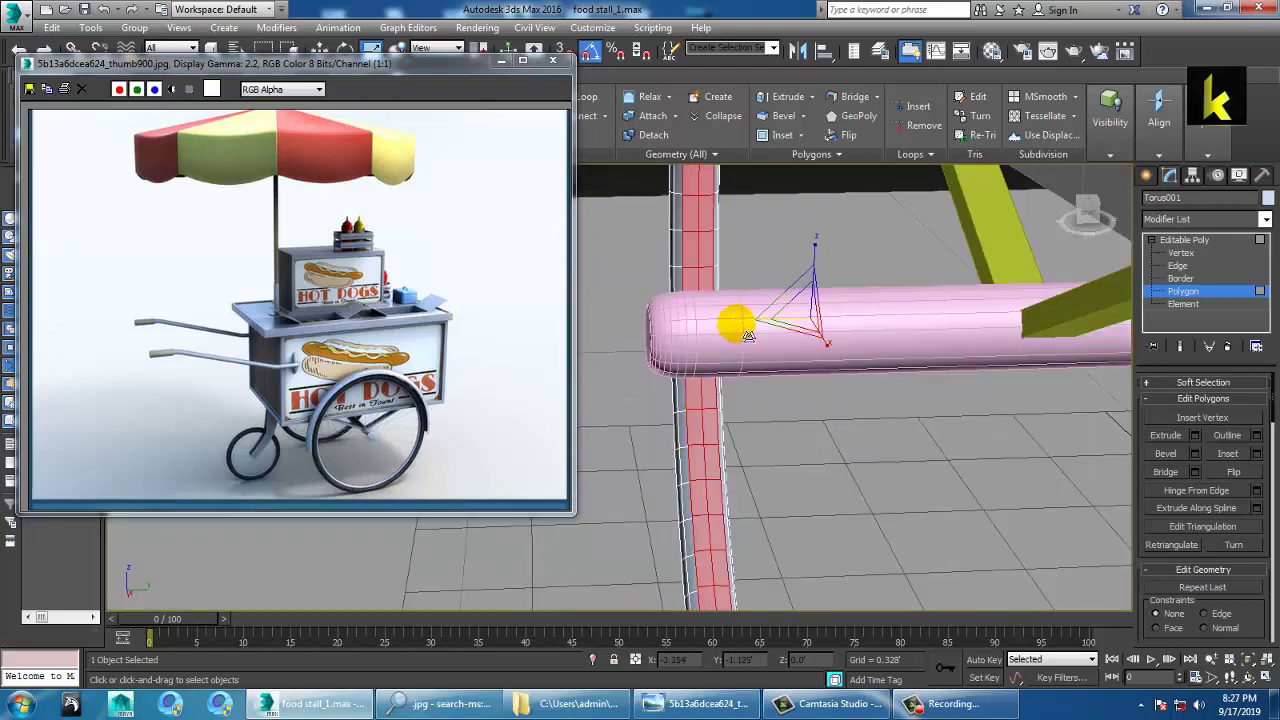
alt+middle_drag(752, 334, 880, 480)
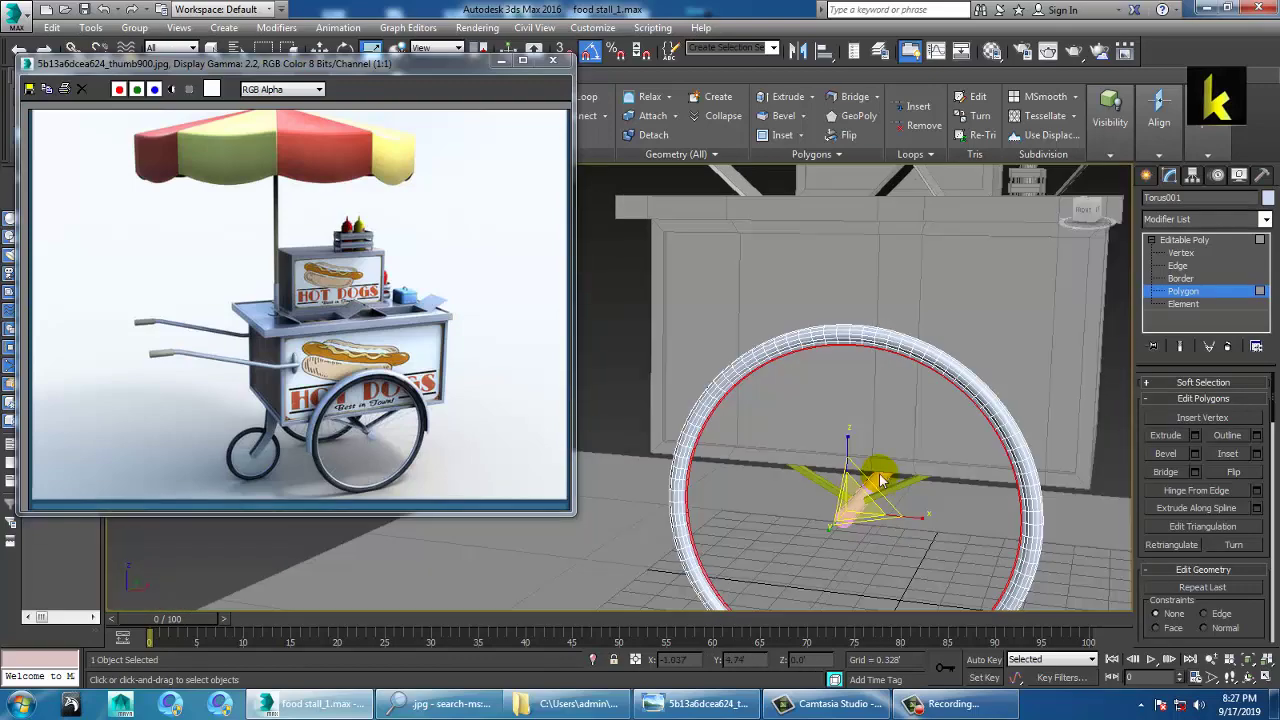
scroll(888, 420, up, 3)
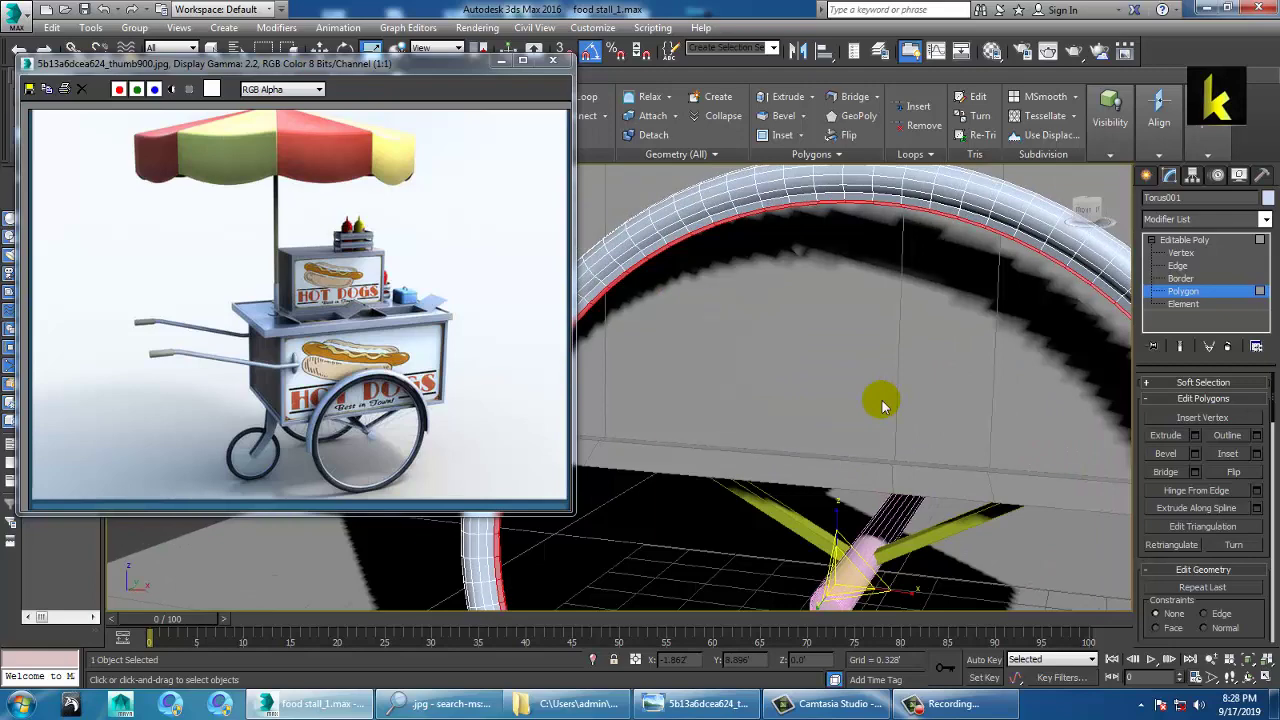
scroll(882, 405, down, 3)
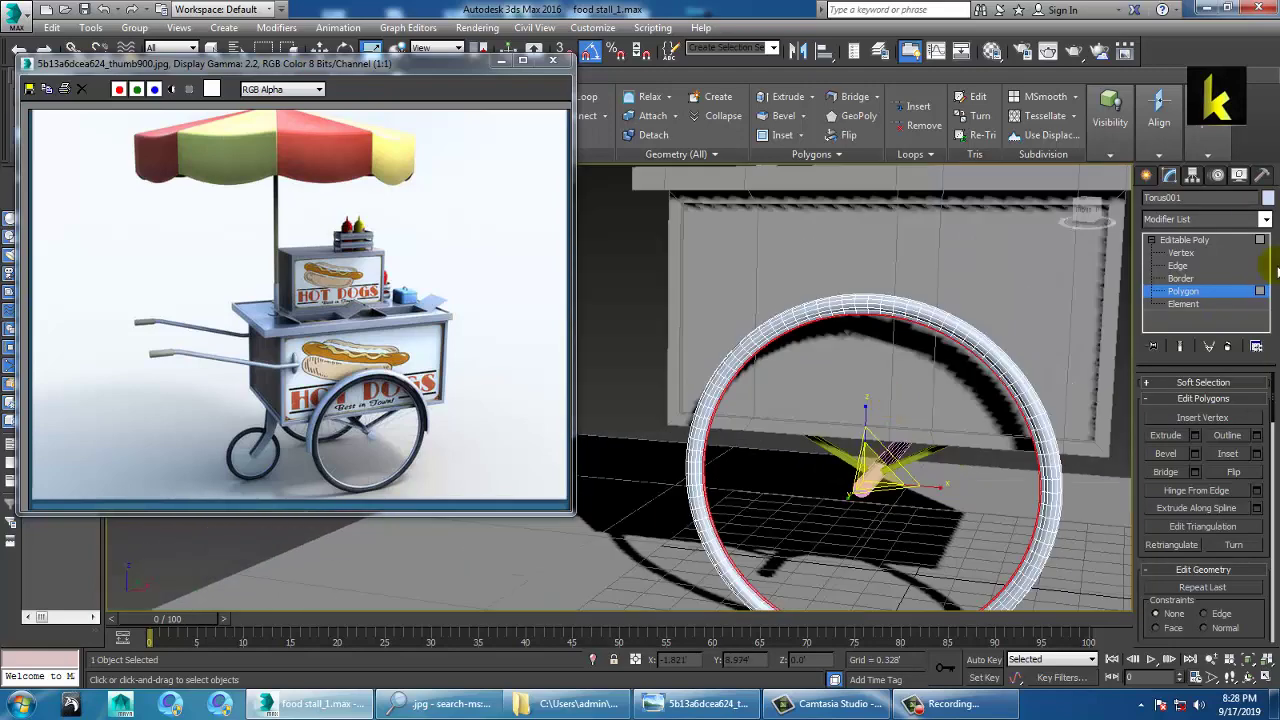
Step: Leave polygon editing, select the cart parts without the ground plane, and move them up slightly
click(1214, 245)
scroll(980, 364, down, 6)
drag(866, 251, 1146, 508)
alt+click(1091, 402)
scroll(1091, 390, up, 4)
key(w)
drag(1012, 272, 1014, 261)
click(590, 280)
alt+middle_drag(860, 338, 934, 363)
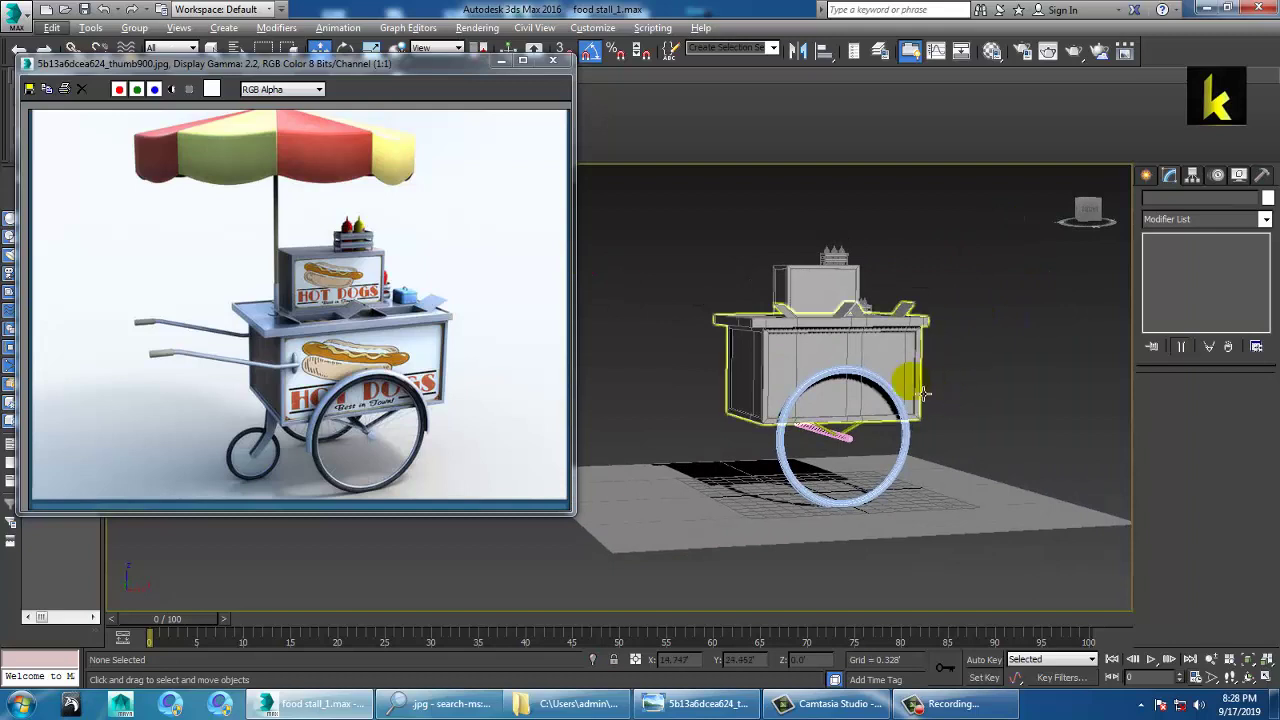
Step: Scale the large wheel down uniformly to about 99 percent
click(866, 387)
key(r)
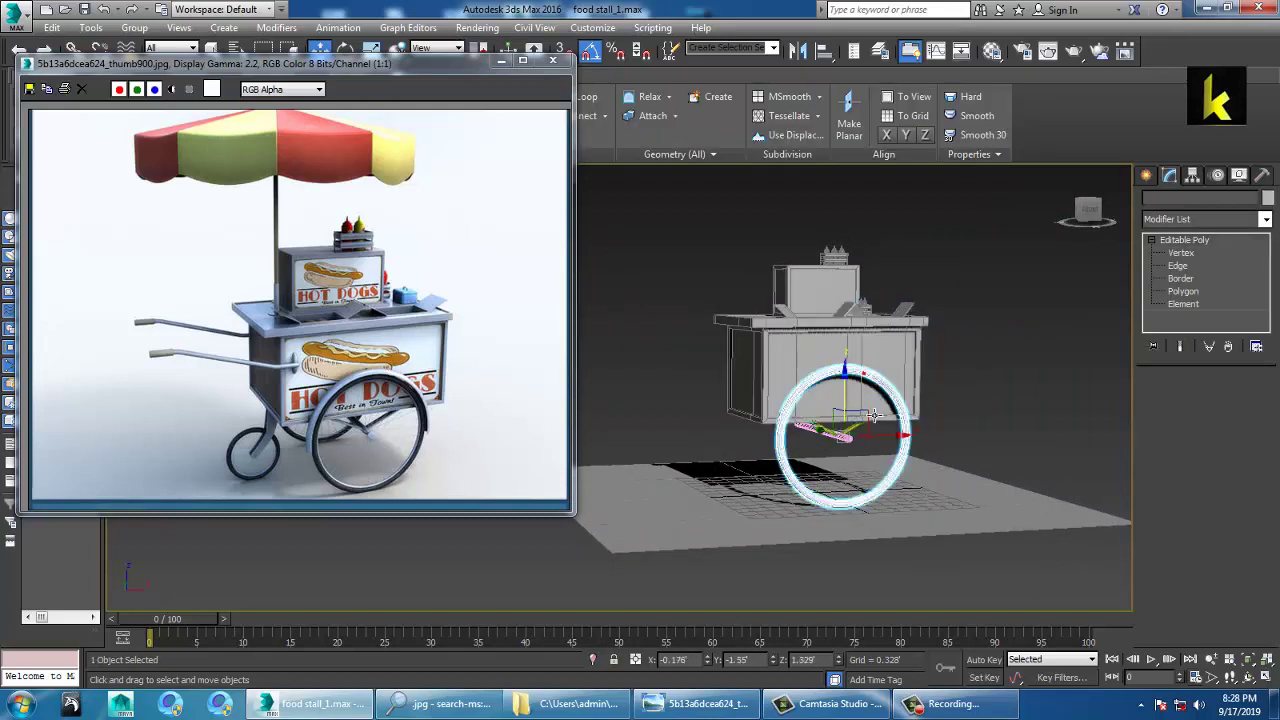
scroll(842, 465, up, 2)
drag(848, 461, 856, 461)
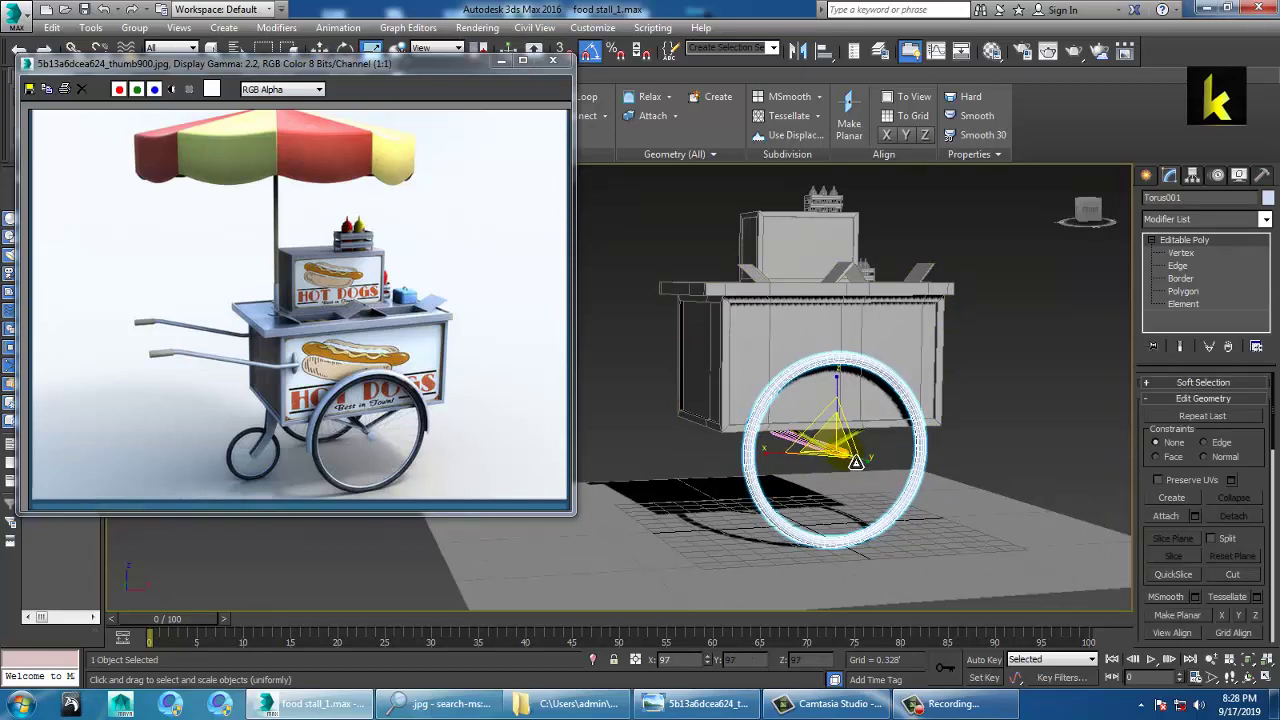
Step: Draw a semicircular arc spline in the Front view as a fender, slightly outside the wheel's upper half
key(alt+w)
middle_drag(941, 268, 929, 388)
key(alt+w)
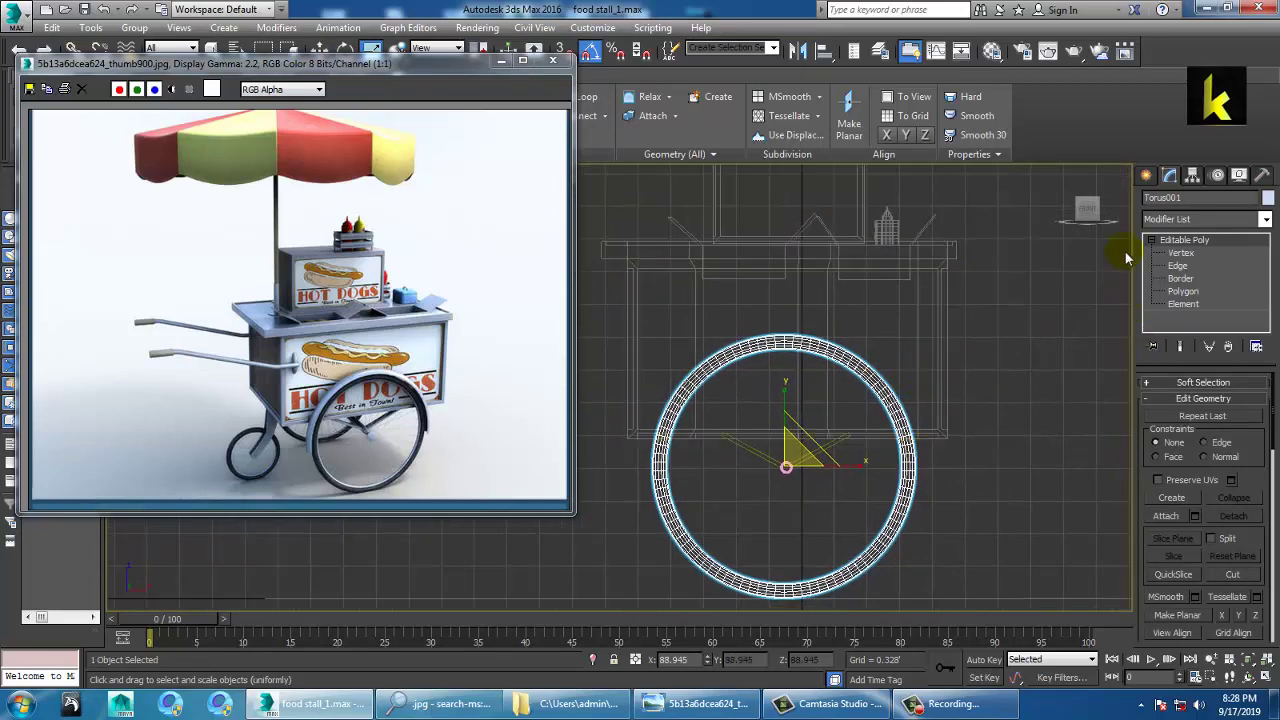
click(1146, 175)
click(1182, 322)
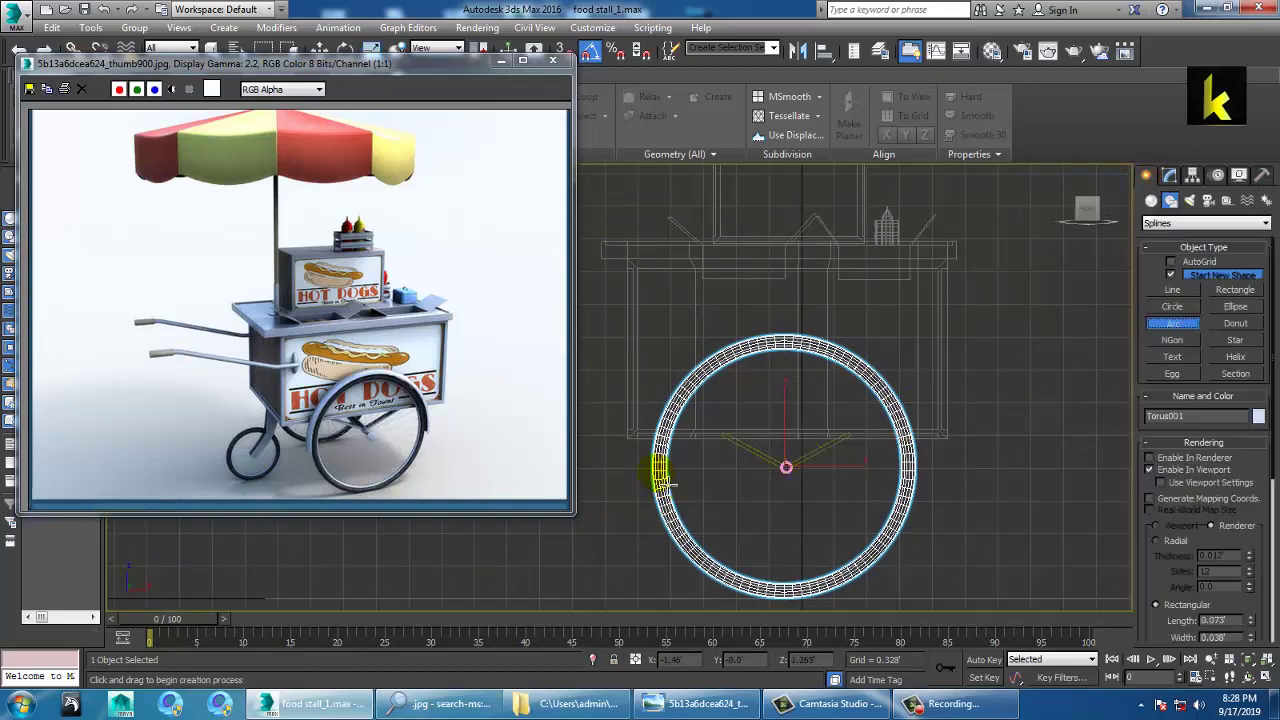
mouse_move(662, 470)
mouse_down()
mouse_move(814, 486)
mouse_move(916, 468)
mouse_up()
right_click(892, 370)
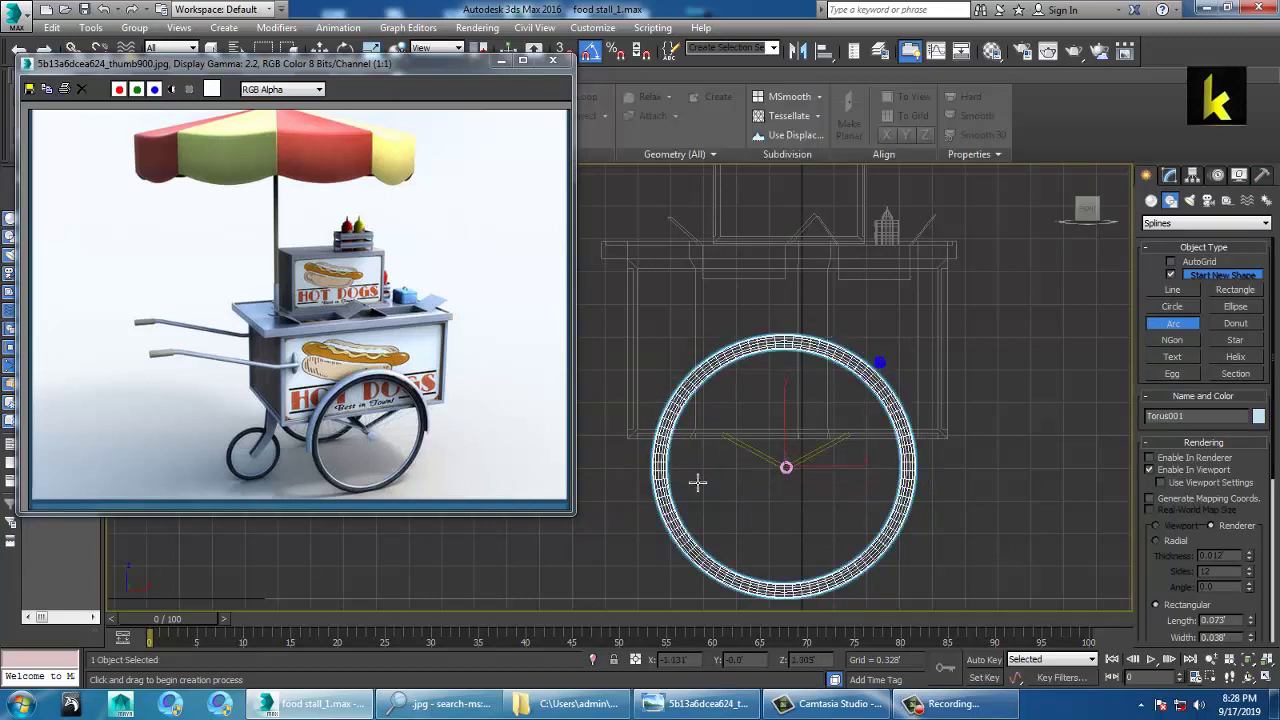
drag(645, 478, 945, 478)
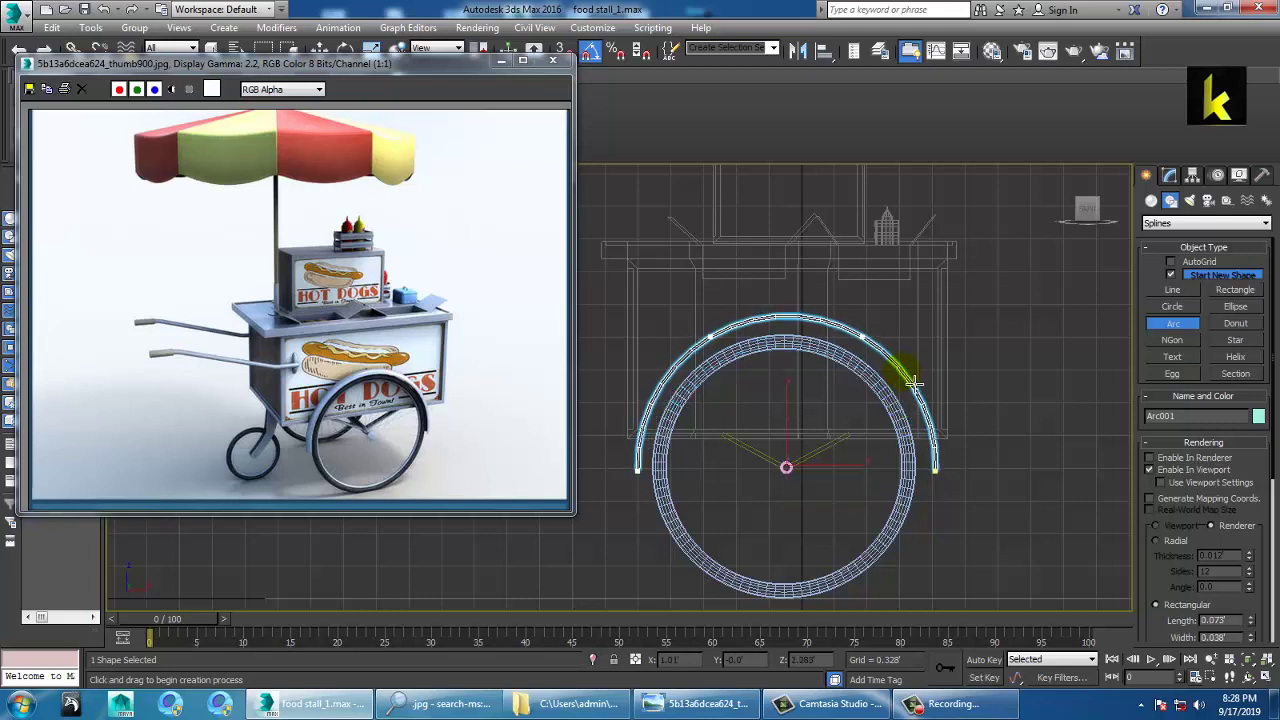
right_click(913, 385)
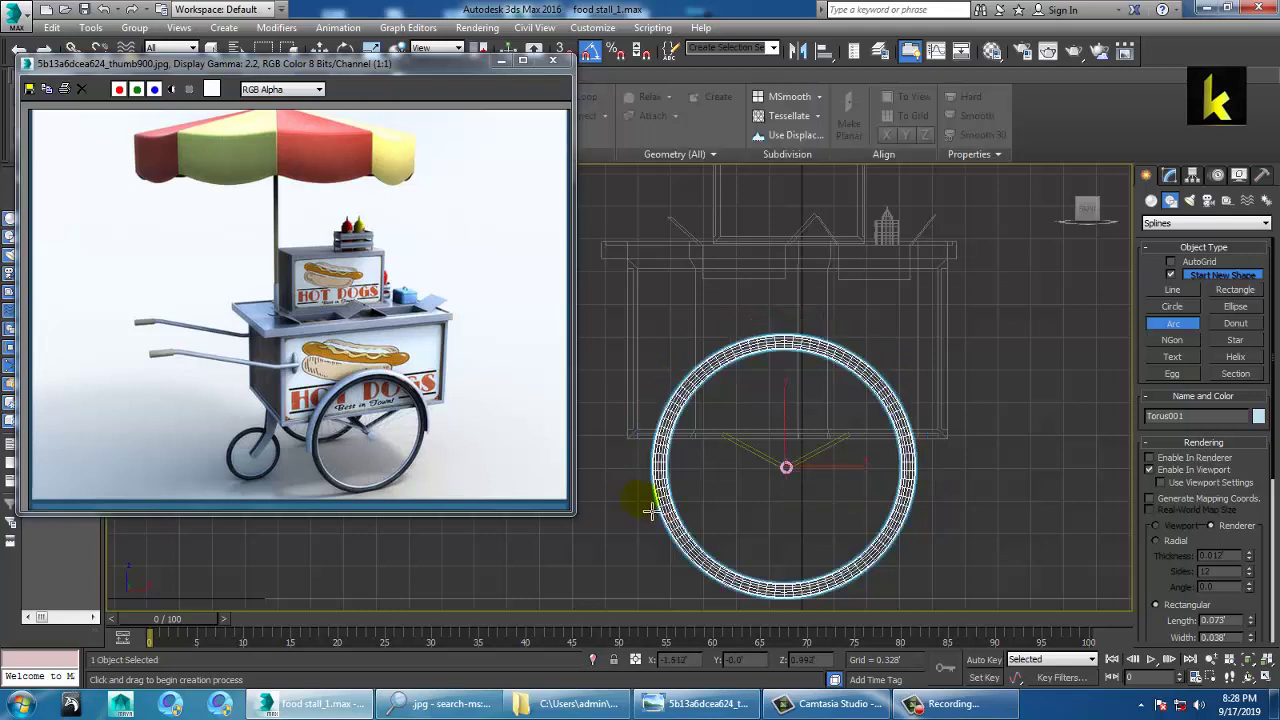
drag(655, 470, 933, 482)
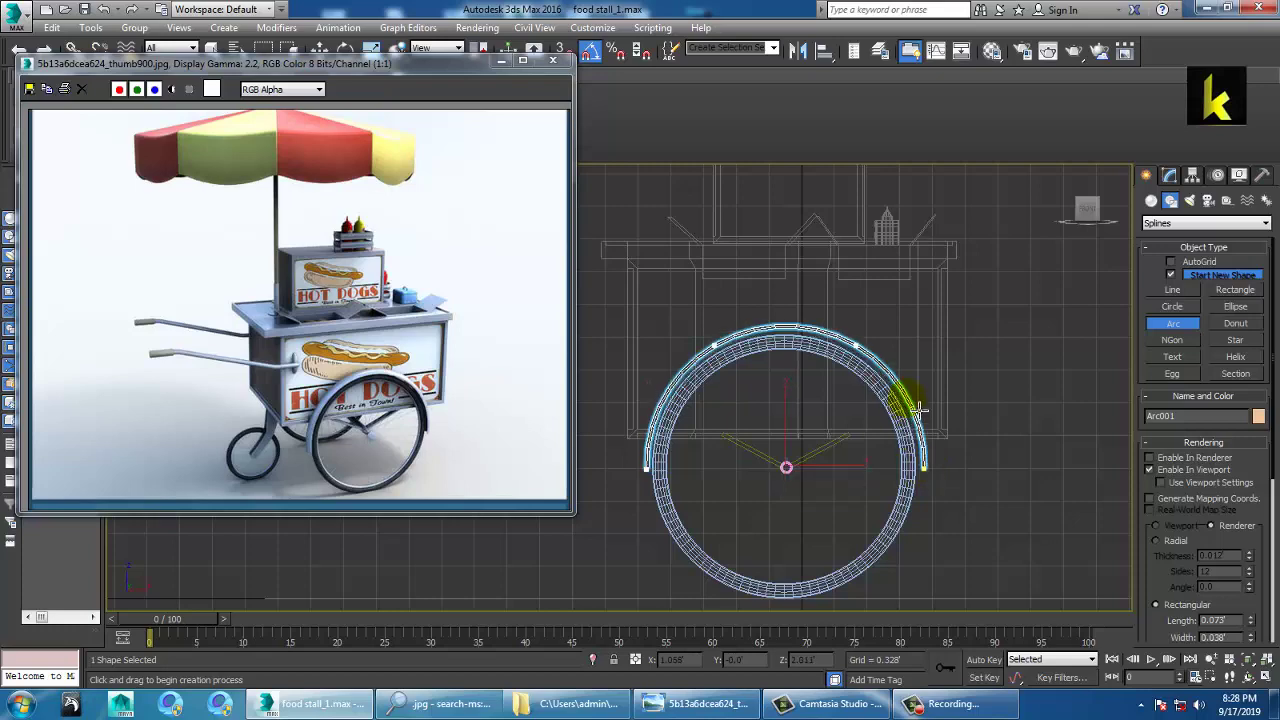
right_click(919, 408)
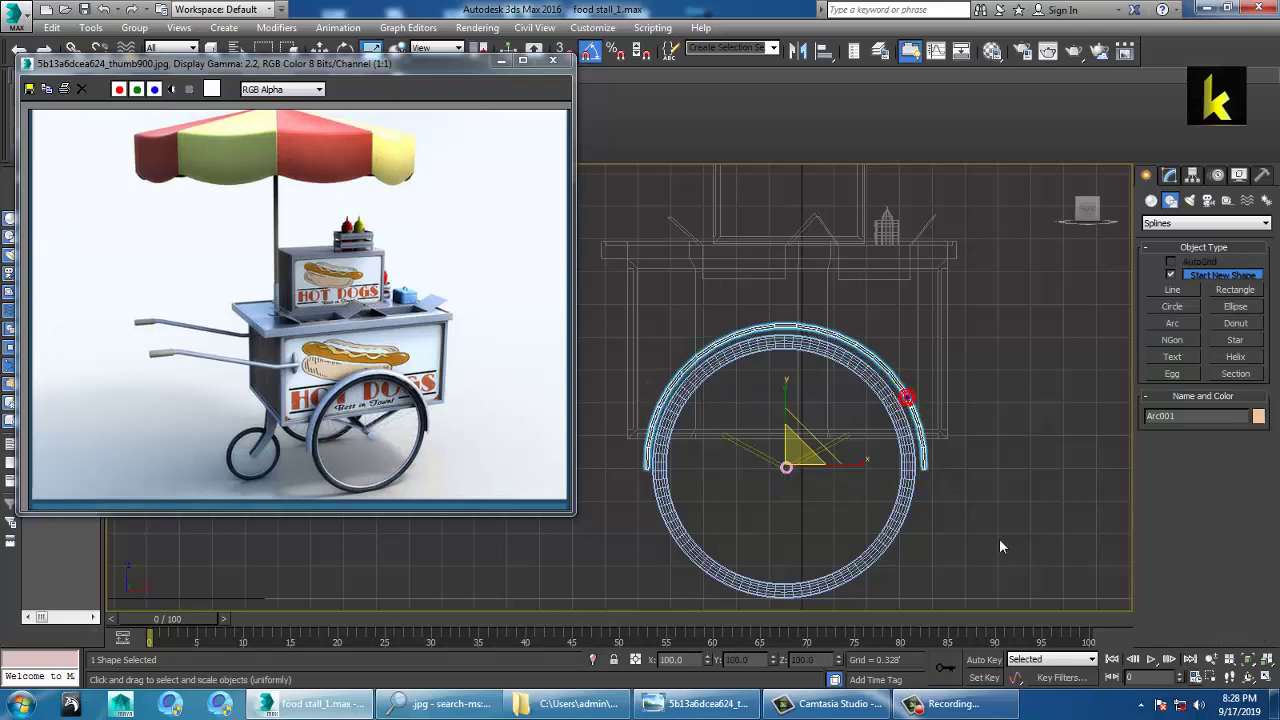
Step: Move the fender arc from inside the cart to just outside the wheel, at about -1.998' along Y
key(alt+w)
middle_click(1016, 560)
key(z)
key(alt+w)
scroll(977, 503, down, 6)
alt+middle_drag(940, 520, 1045, 583)
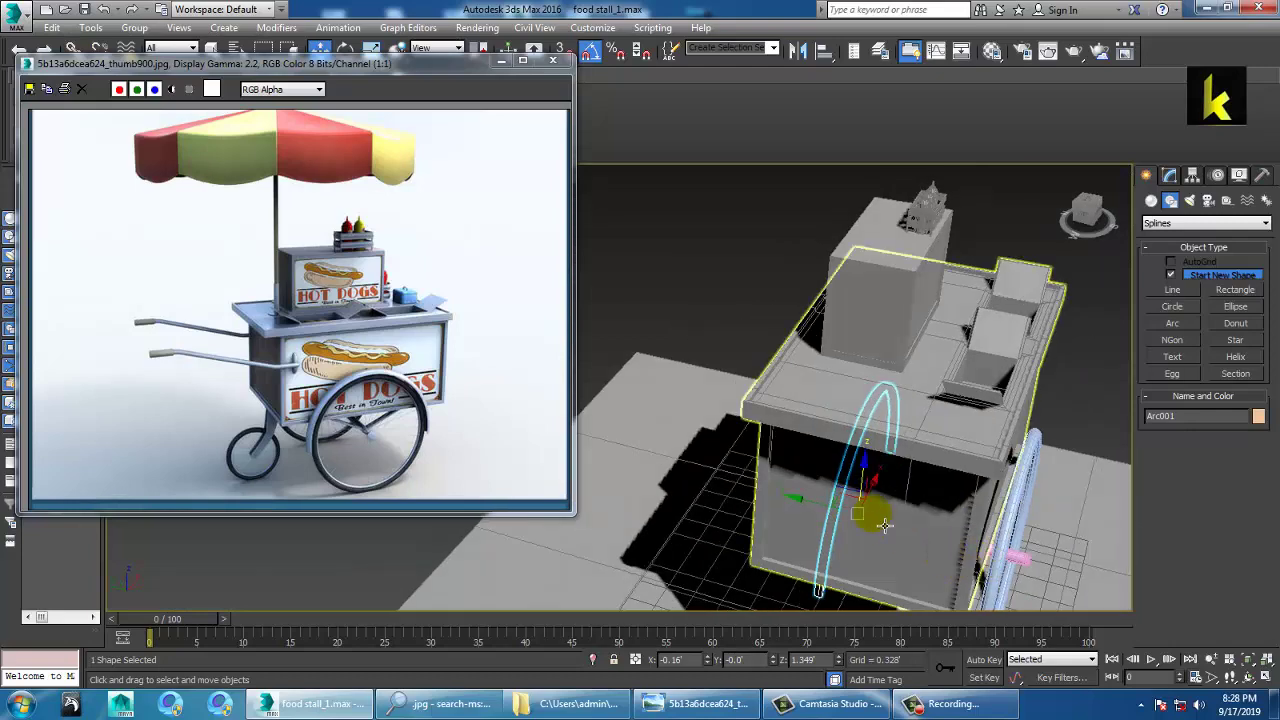
drag(810, 503, 997, 552)
middle_drag(872, 468, 912, 507)
scroll(912, 507, up, 2)
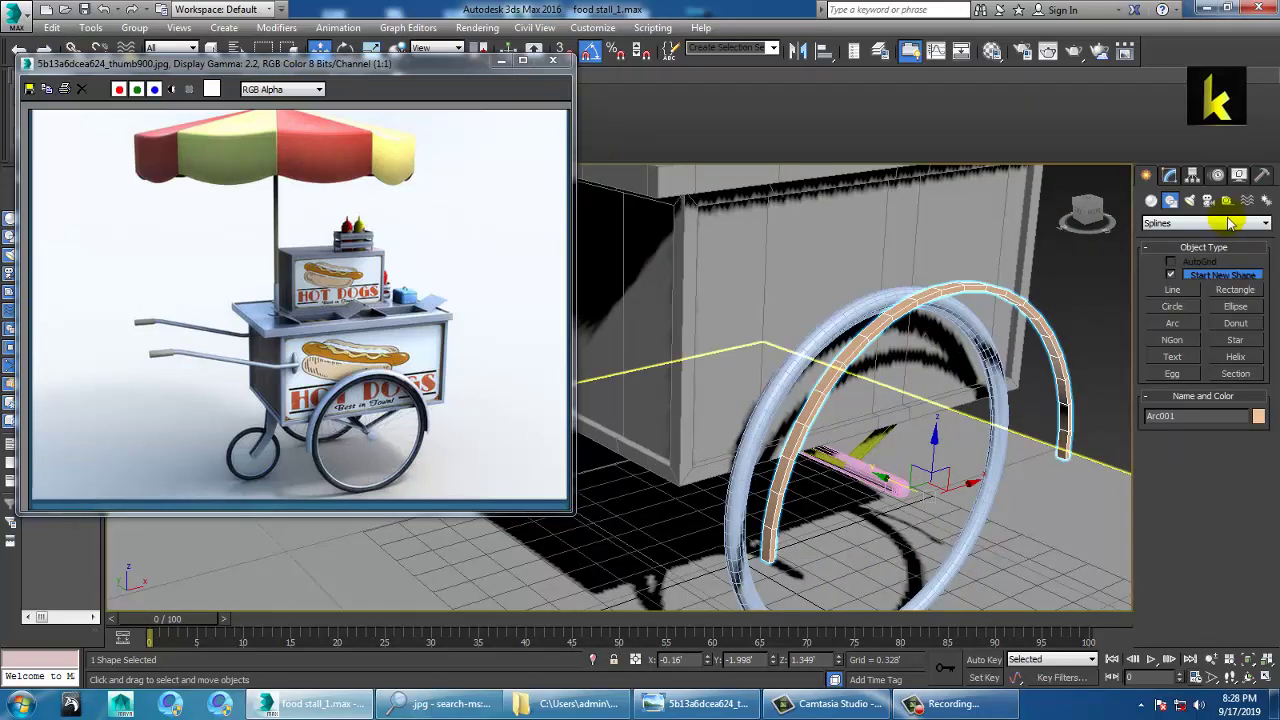
Step: Set the fender arc's rectangular rendering length to 0.167' and convert it to an Editable Poly
click(1171, 176)
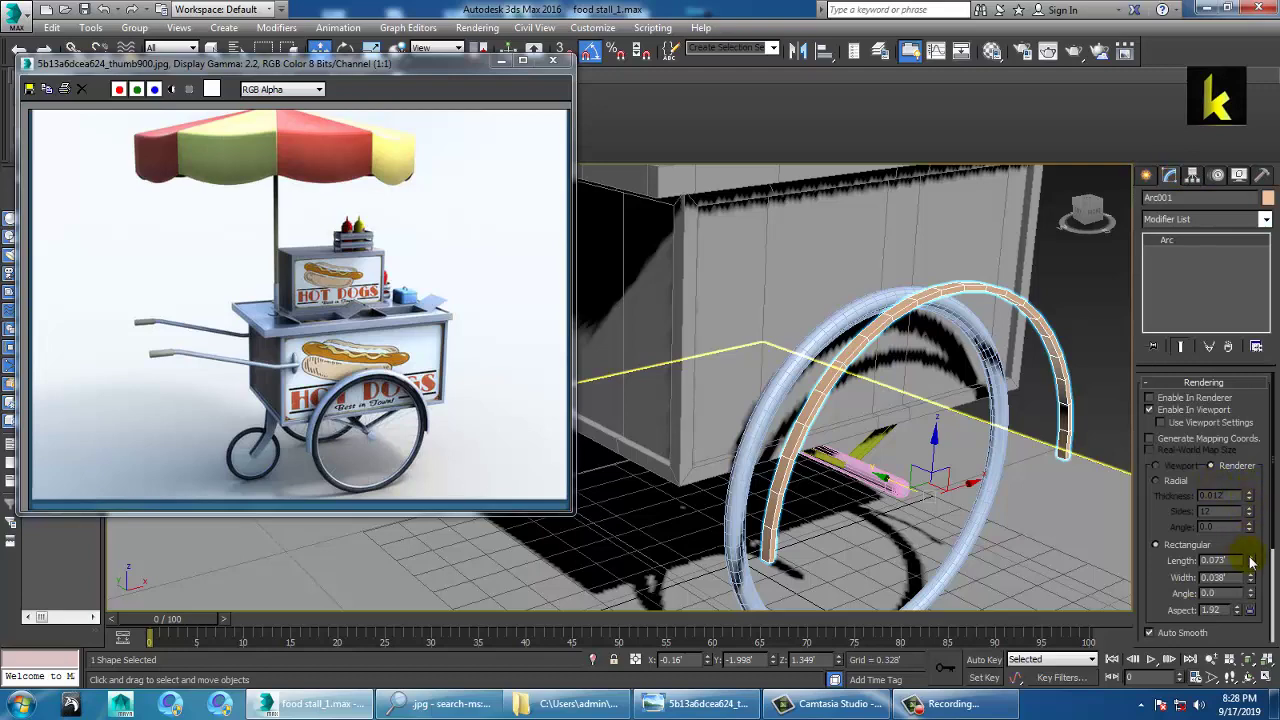
drag(1260, 561, 1238, 466)
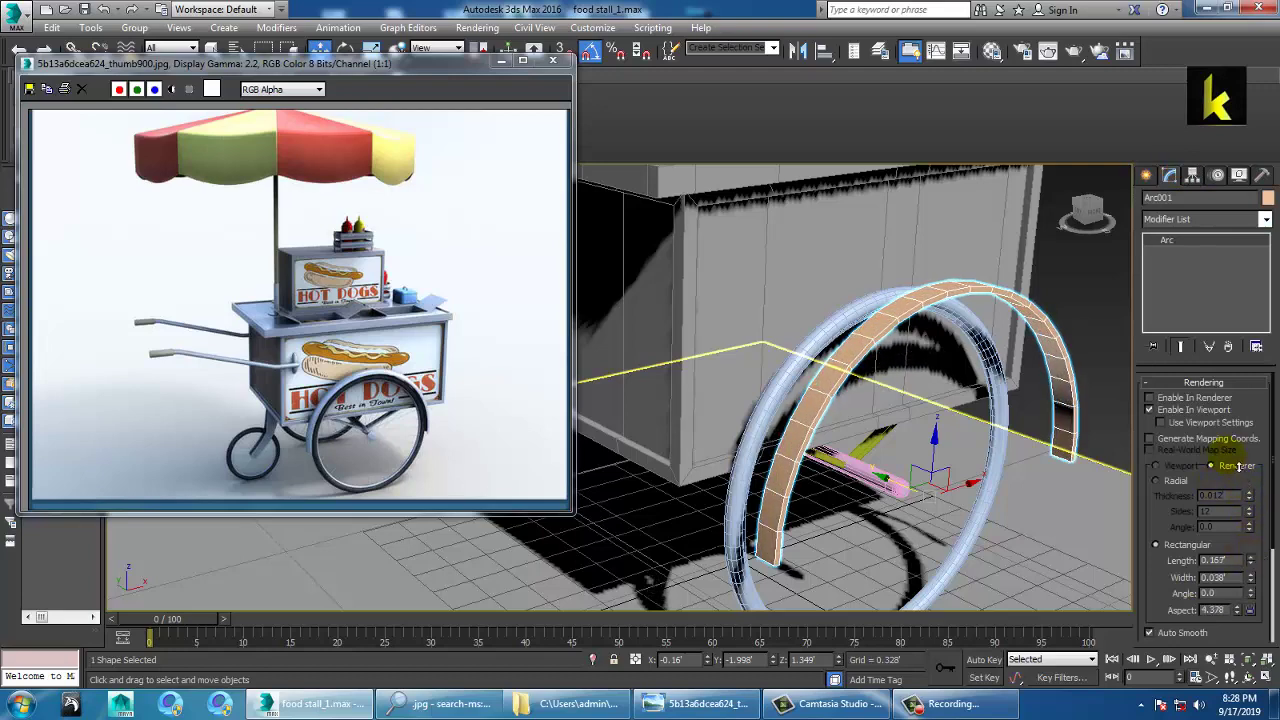
alt+middle_drag(988, 445, 920, 423)
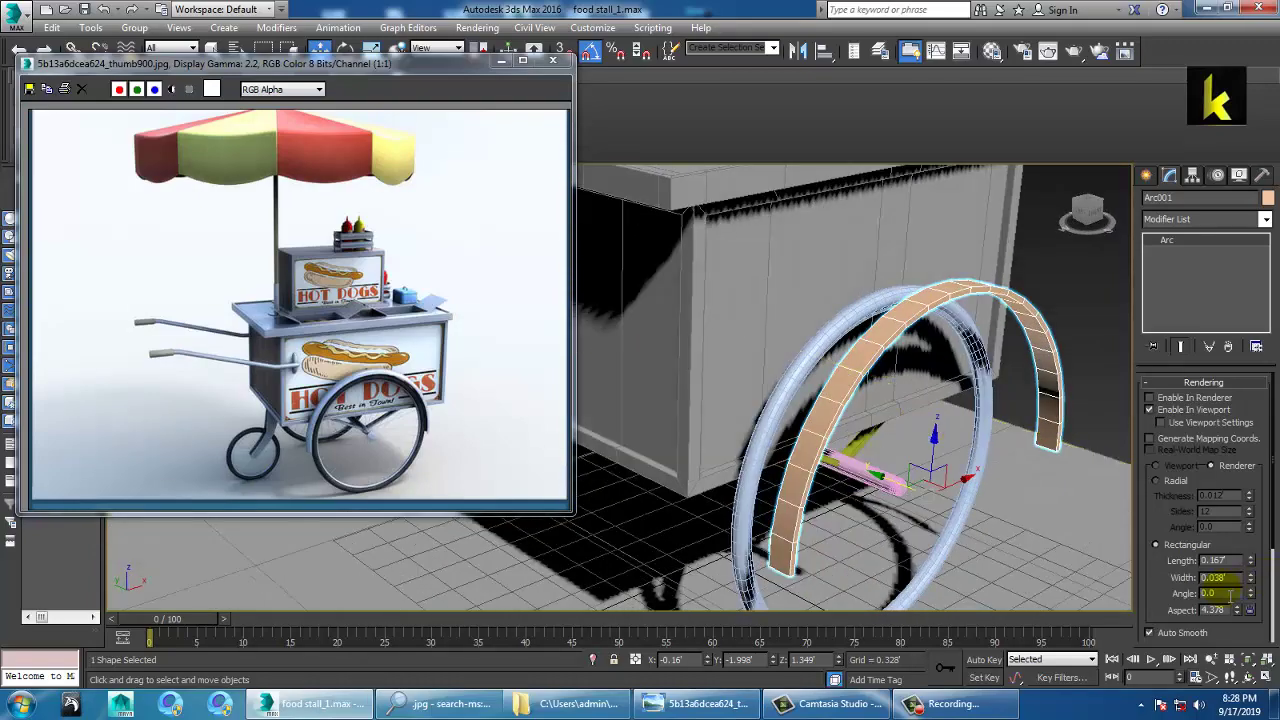
alt+middle_drag(975, 370, 1022, 357)
alt+middle_drag(990, 451, 987, 464)
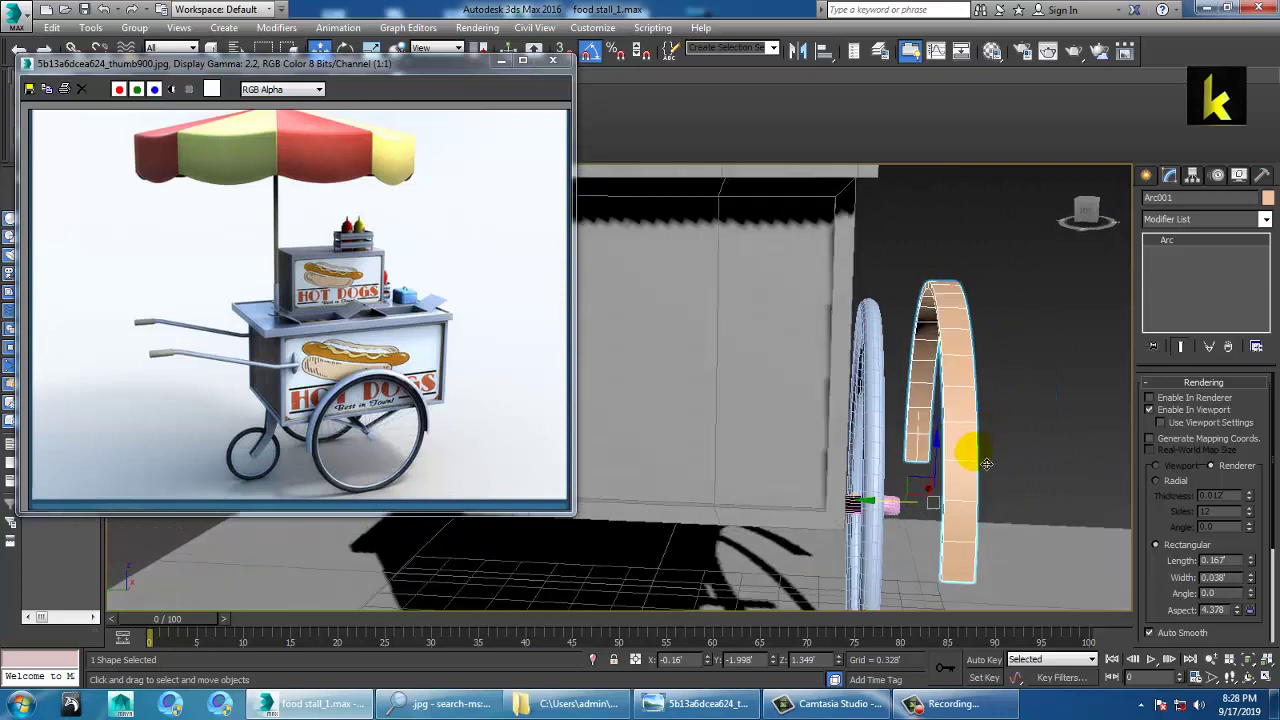
right_click(963, 376)
mouse_move(1046, 540)
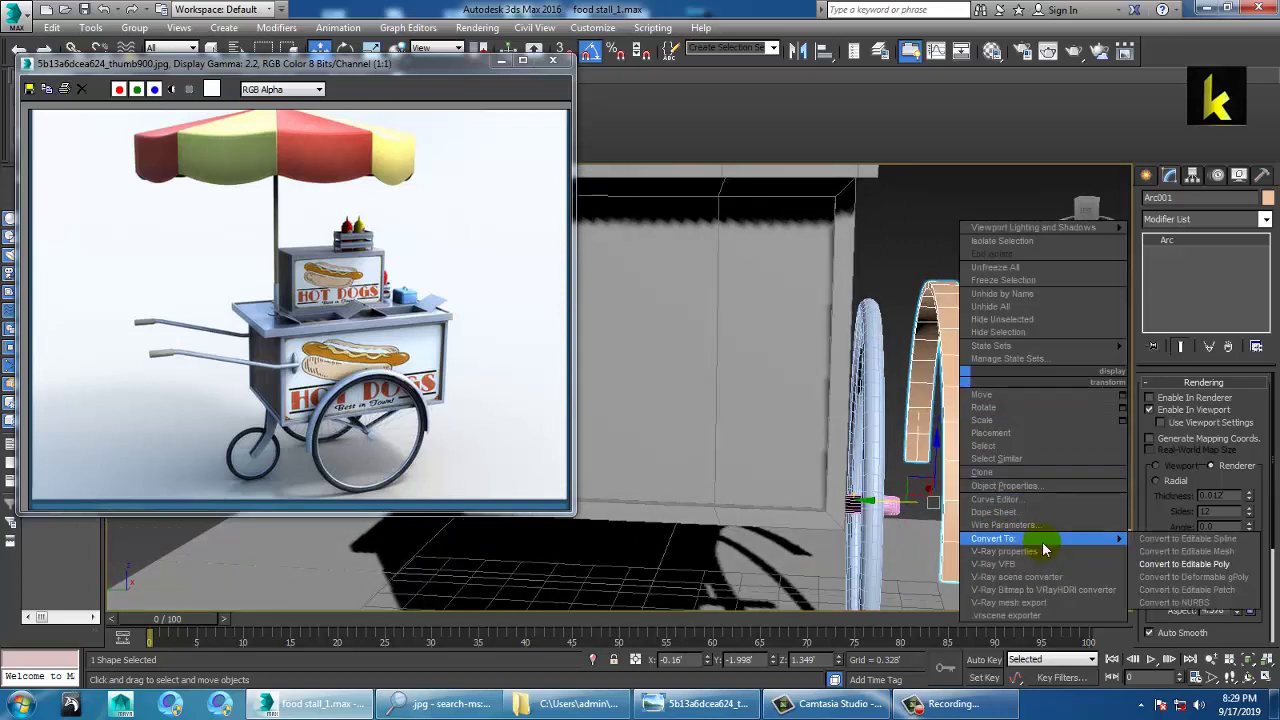
click(1170, 563)
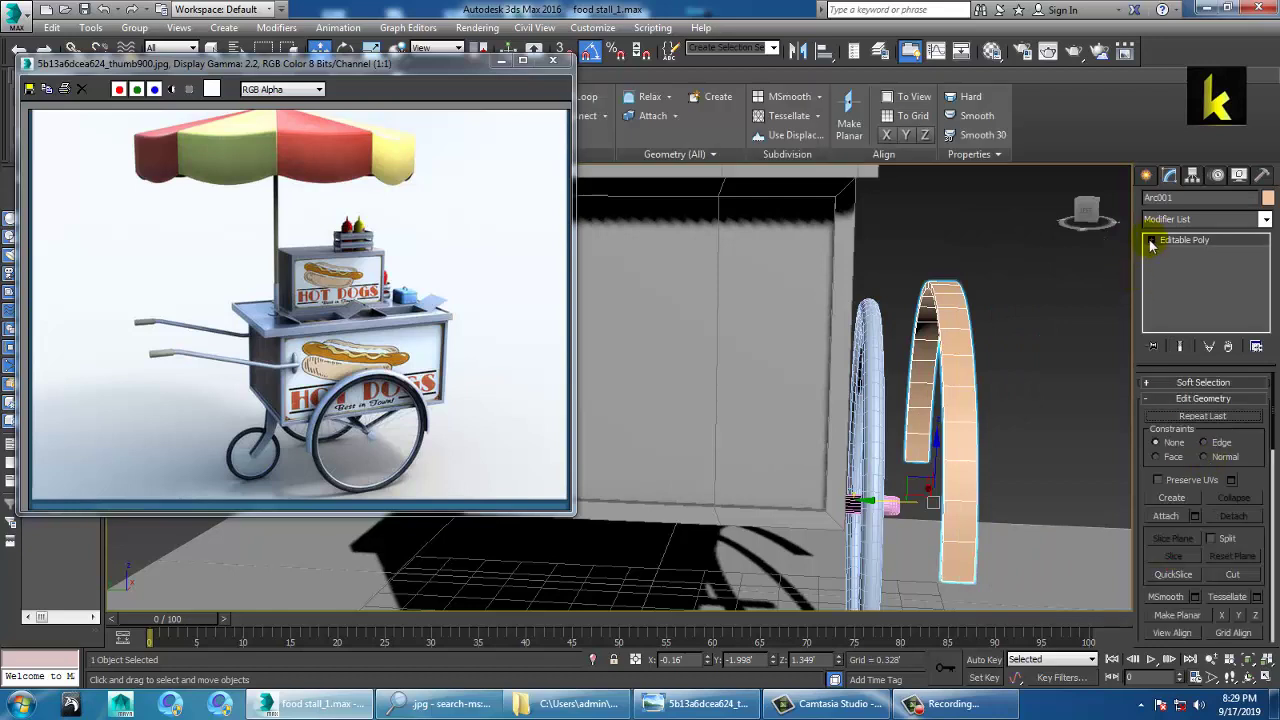
Step: In edge editing, connect the ring of crosswise edges along the fender with 2 segments and a pinch of about 19
click(1175, 265)
click(958, 388)
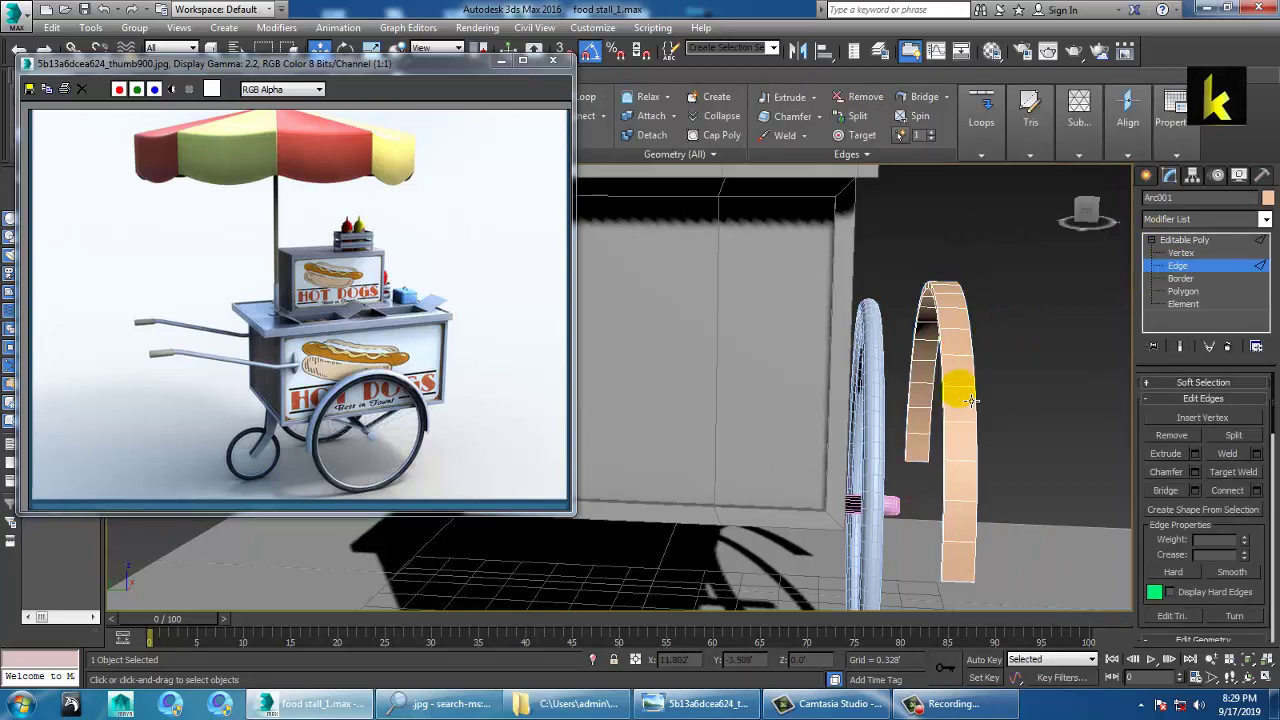
key(alt+r)
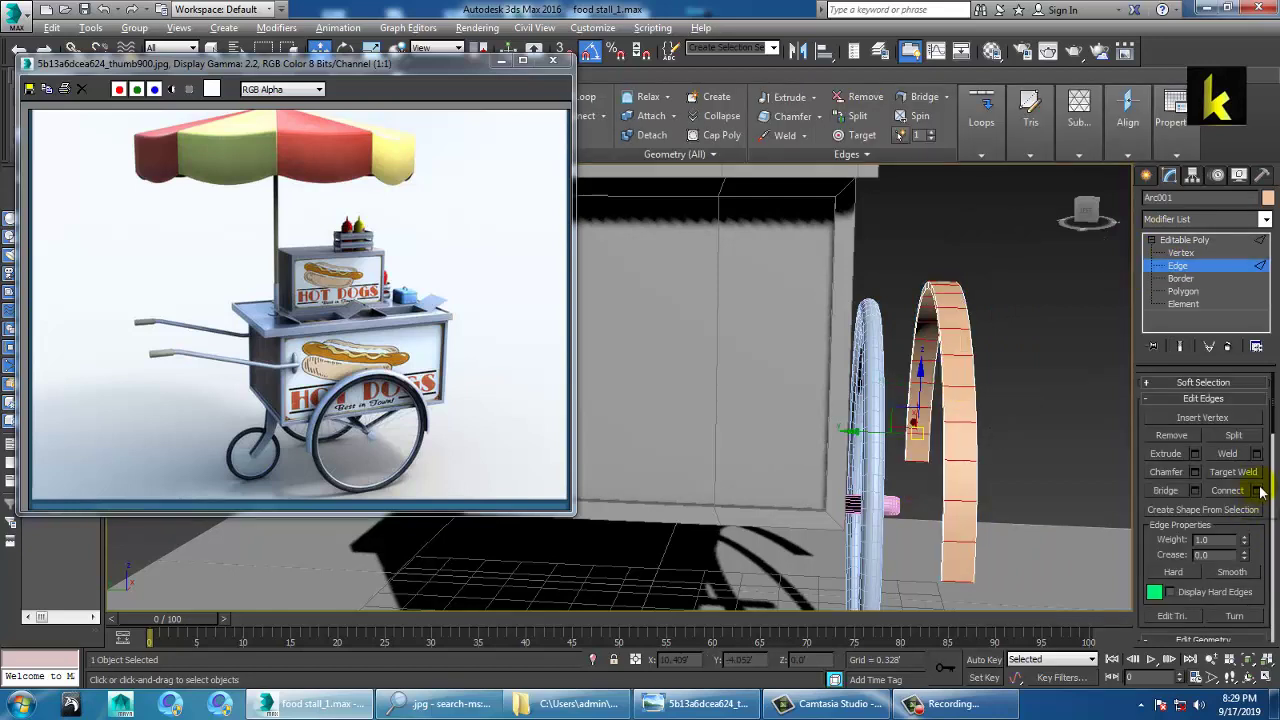
click(1257, 490)
click(631, 393)
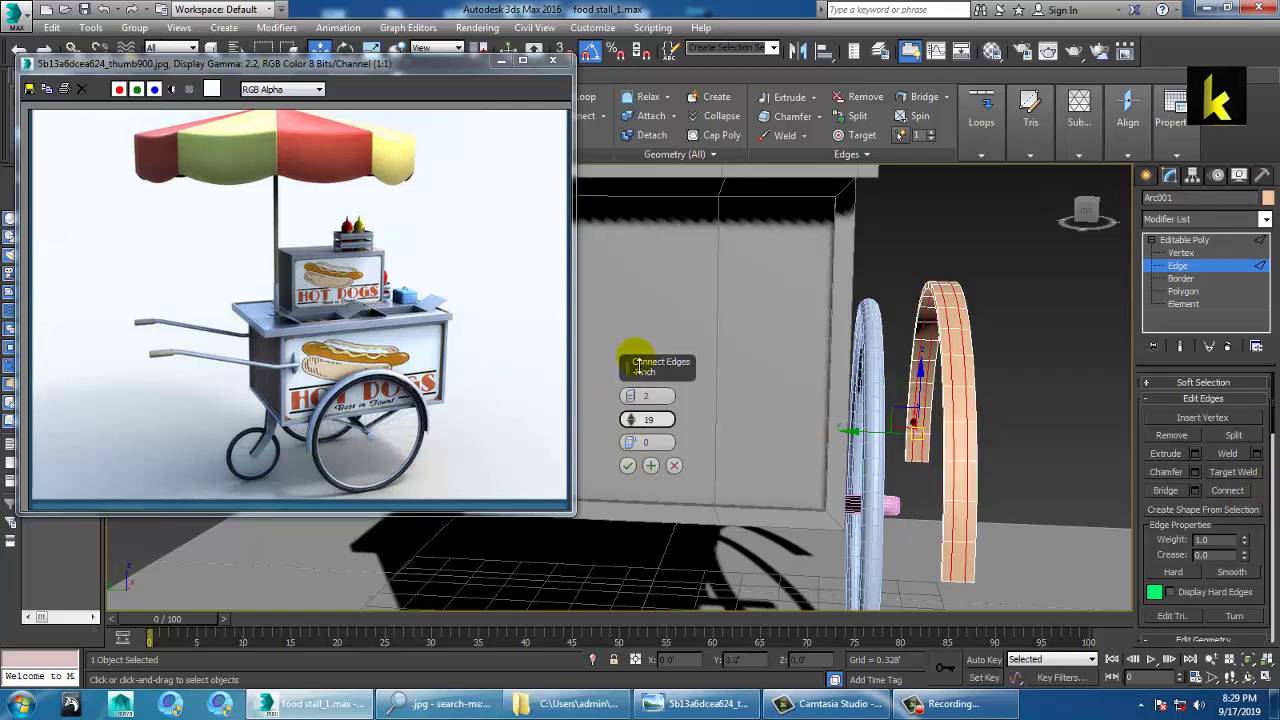
click(628, 465)
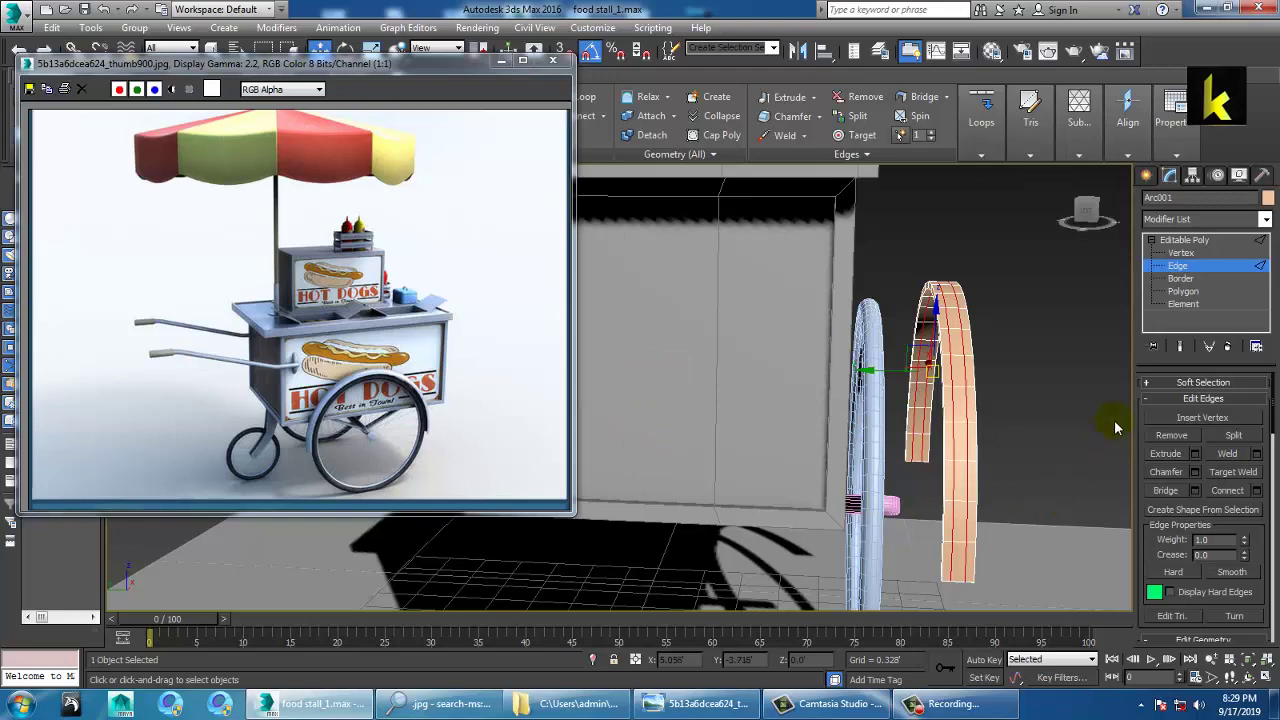
Step: Raise the new lengthwise edges slightly in the Front view to give the fender a bent profile
key(alt+w)
key(alt+w)
middle_drag(896, 303, 888, 319)
scroll(800, 370, up, 3)
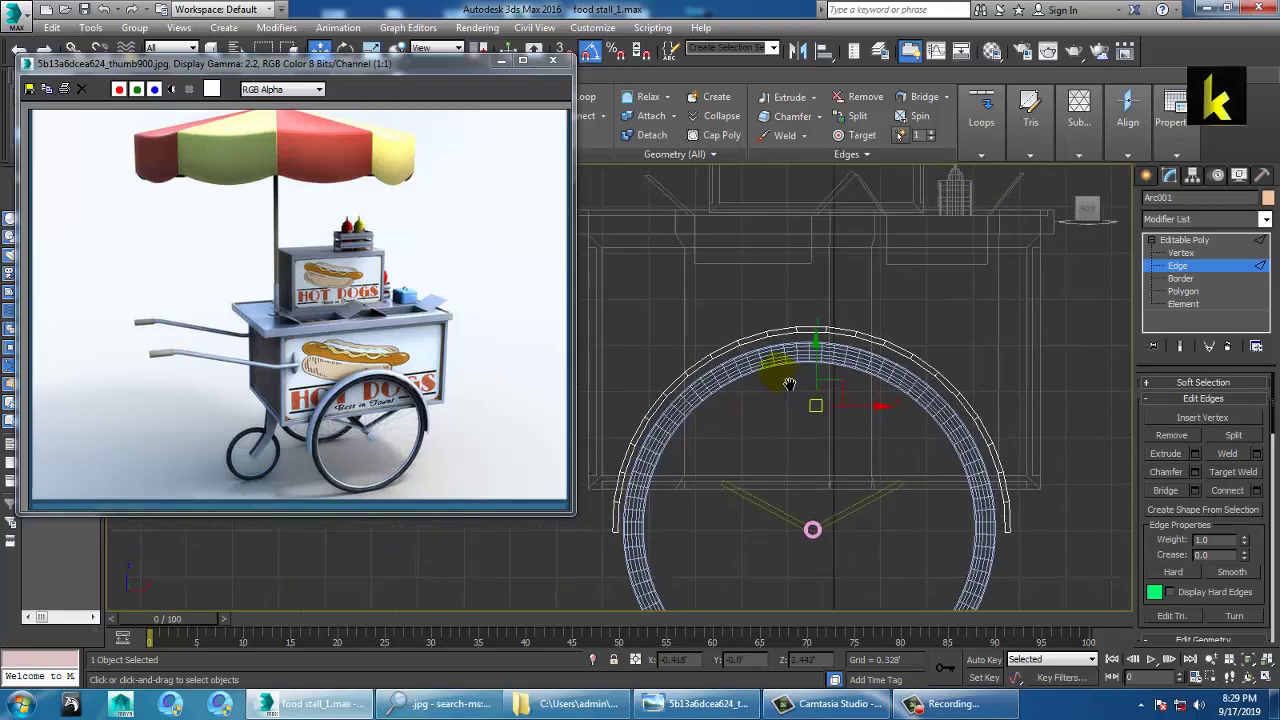
middle_drag(789, 383, 801, 385)
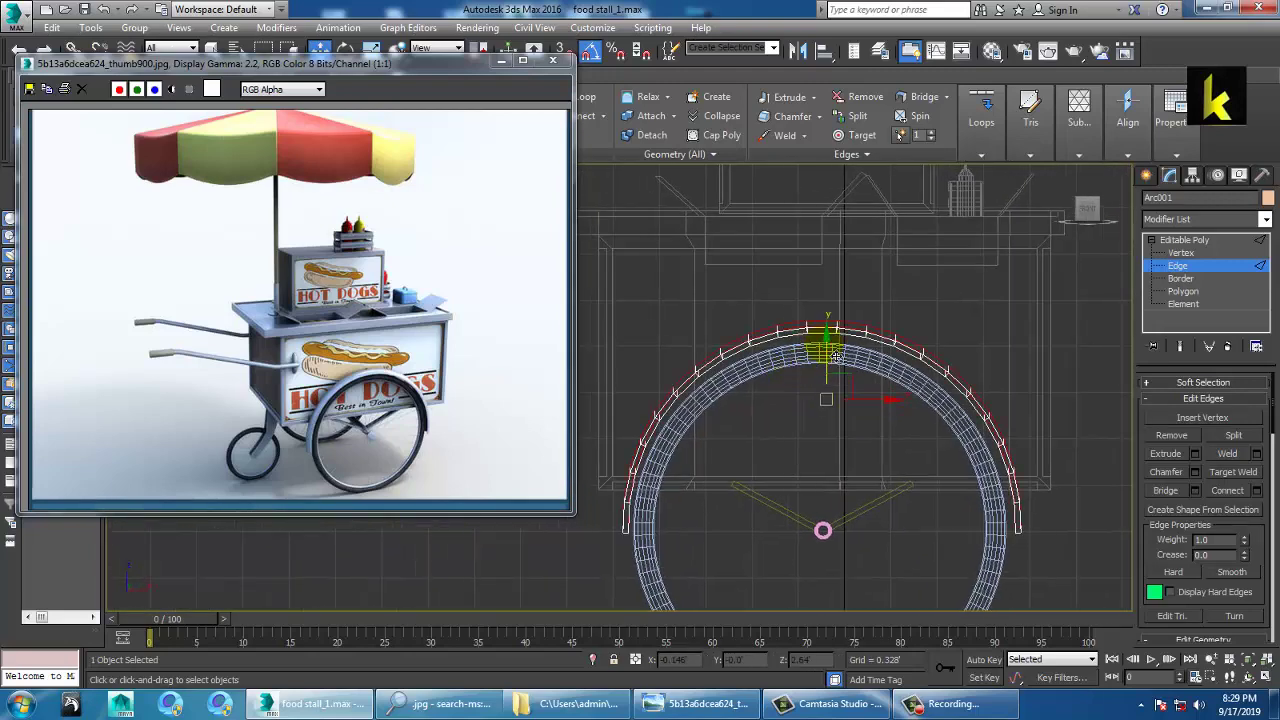
key(alt+w)
key(alt+w)
mouse_move(986, 471)
alt+middle_down()
mouse_move(909, 477)
mouse_move(965, 435)
mouse_move(723, 487)
alt+middle_up()
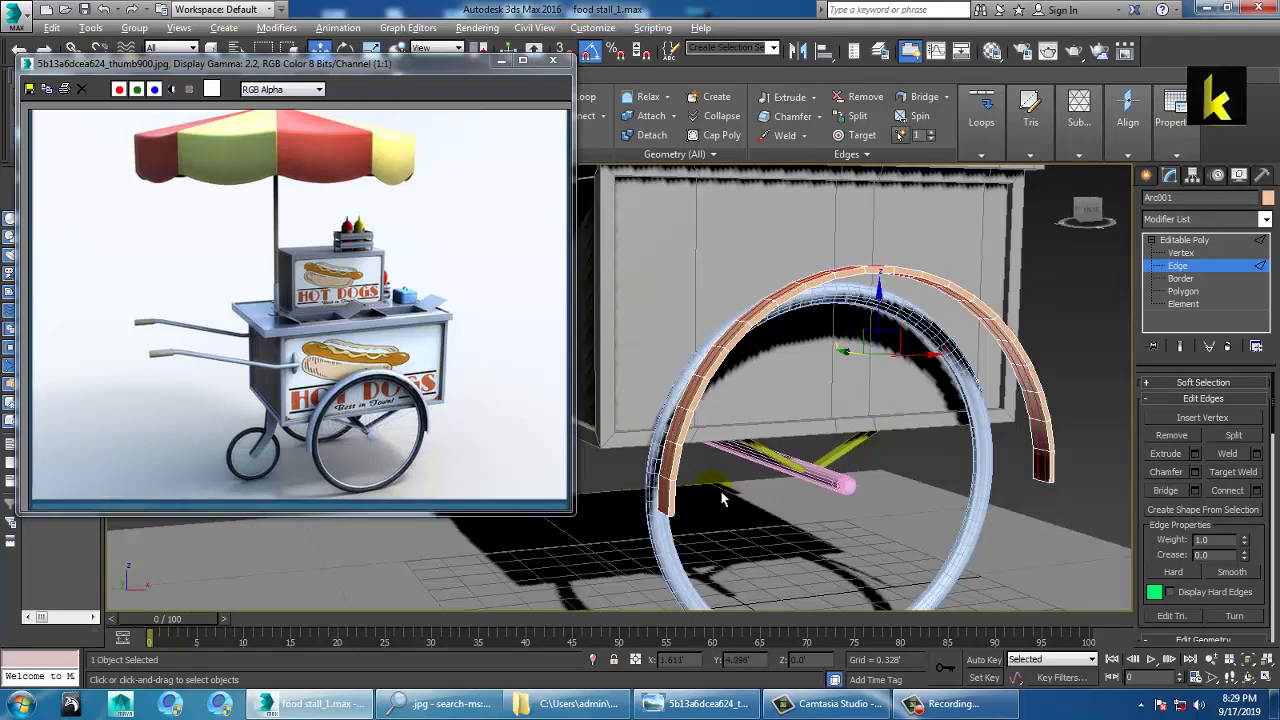
Step: Deselect the edges at both fender ends and scale the remaining edges to about 102 percent along X
alt+drag(638, 496, 764, 545)
click(1033, 472)
mouse_move(875, 292)
mouse_down()
mouse_move(886, 282)
mouse_move(896, 300)
mouse_up()
key(r)
drag(815, 347, 815, 350)
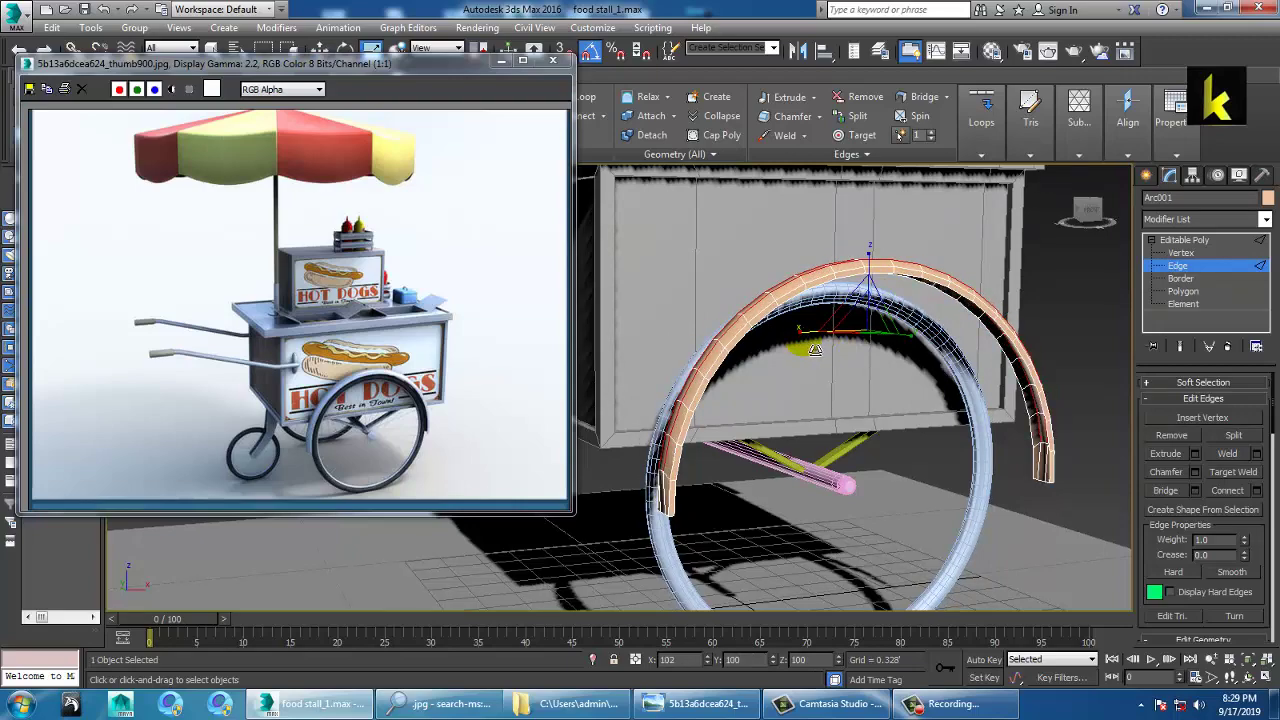
alt+middle_drag(982, 399, 800, 432)
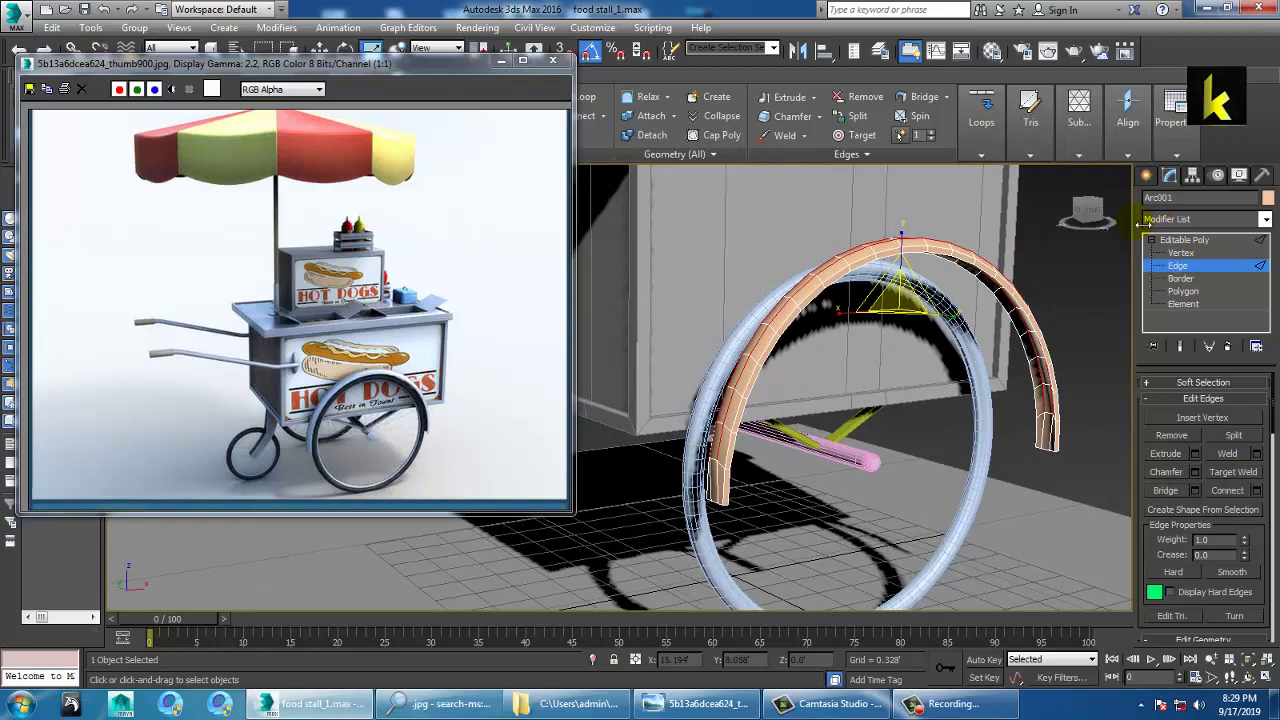
Step: Select the middle vertices at one lower end of the fender and move them outward to about X -1.575'
click(1183, 242)
mouse_move(900, 392)
alt+middle_down()
mouse_move(1000, 363)
mouse_move(963, 374)
mouse_move(967, 360)
mouse_move(915, 395)
alt+middle_up()
scroll(920, 398, up, 3)
key(1)
middle_drag(758, 481, 838, 416)
alt+middle_drag(810, 488, 930, 465)
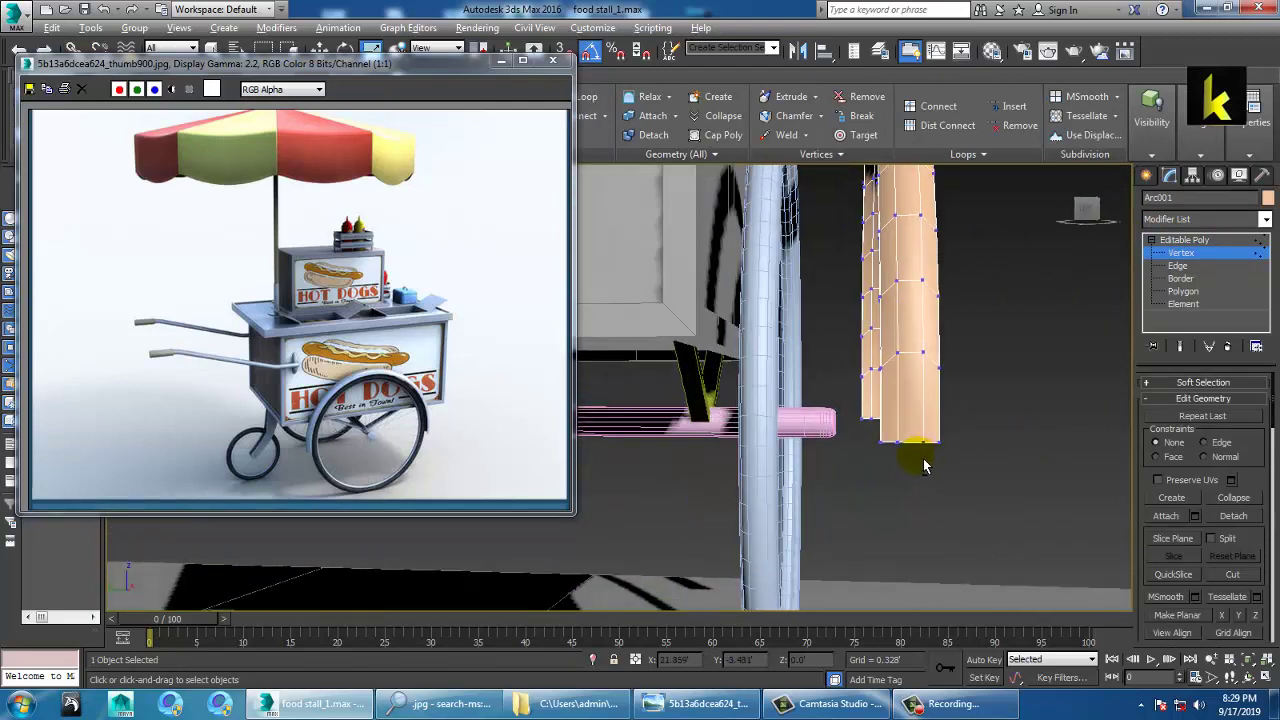
key(alt+w)
click(511, 567)
key(z)
key(alt+w)
alt+middle_drag(673, 498, 633, 527)
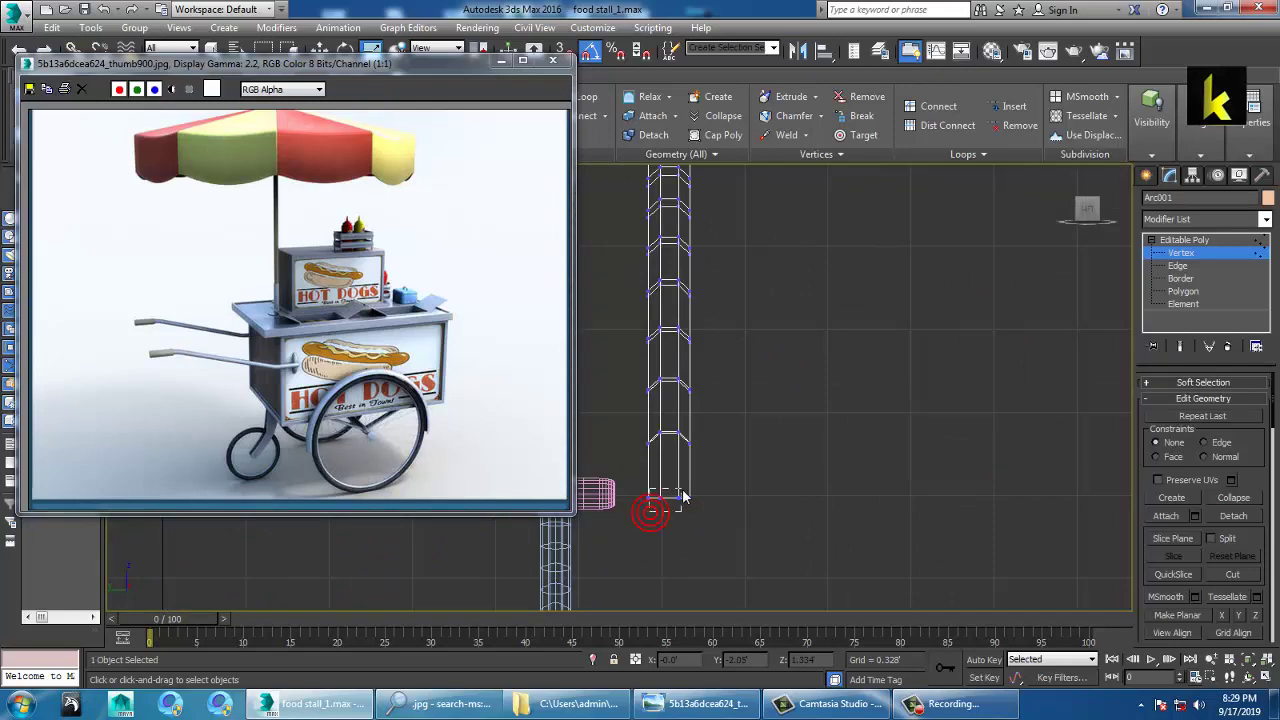
drag(683, 491, 684, 490)
scroll(677, 514, up, 1)
key(alt+w)
right_click(983, 541)
key(alt+w)
alt+middle_drag(983, 535, 946, 513)
key(r)
key(w)
alt+middle_drag(703, 451, 757, 467)
scroll(759, 466, up, 3)
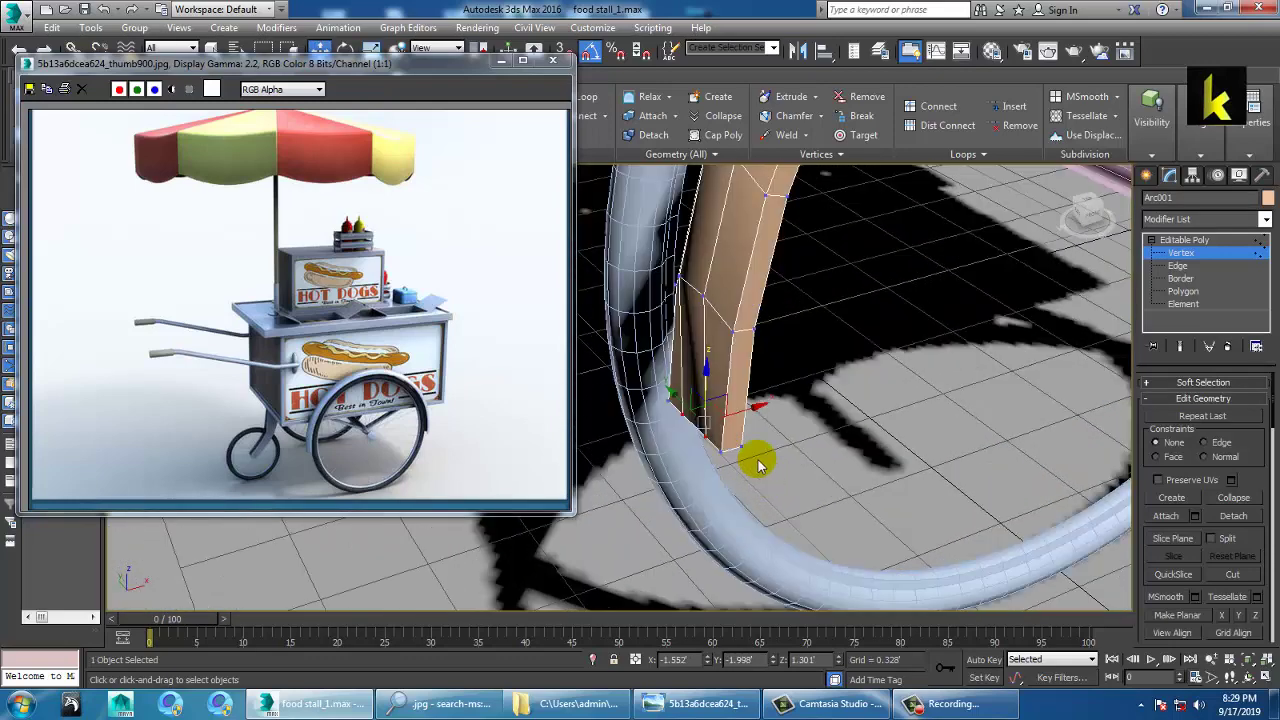
drag(750, 424, 743, 425)
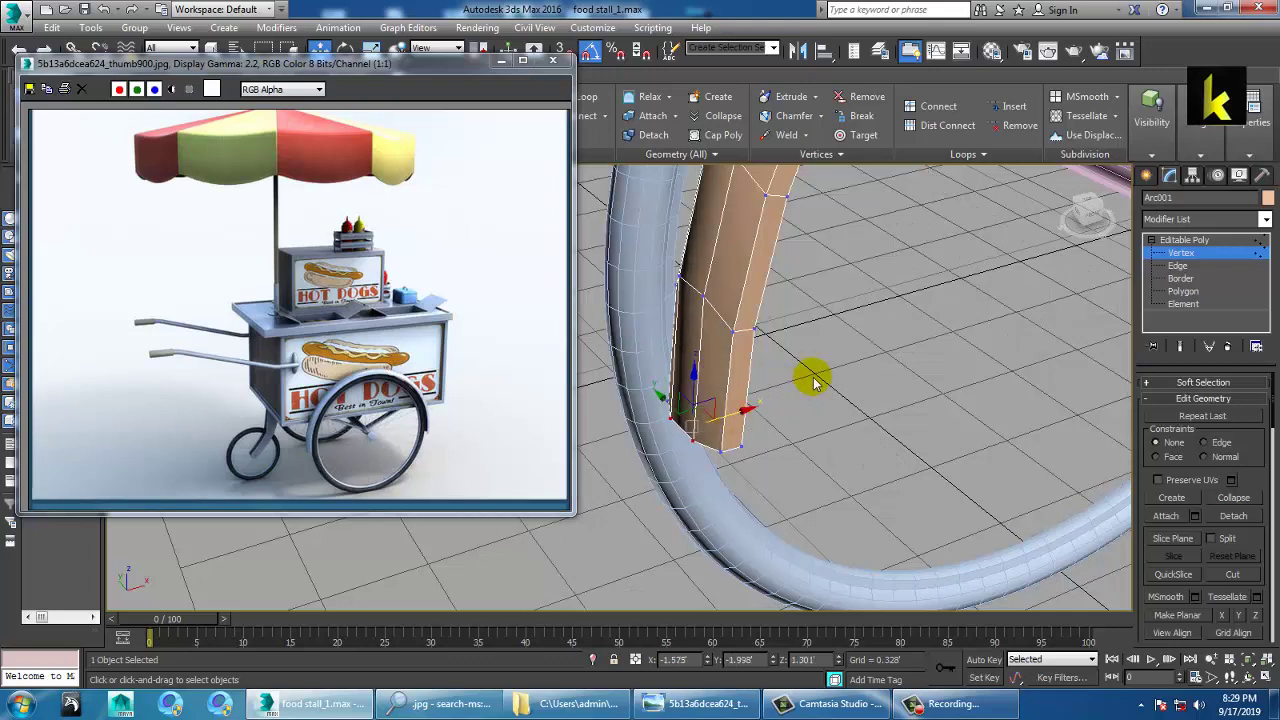
Step: Move the middle vertices at the fender's opposite end outward to about X 1.255'
middle_drag(812, 377, 400, 437)
scroll(1035, 323, down, 4)
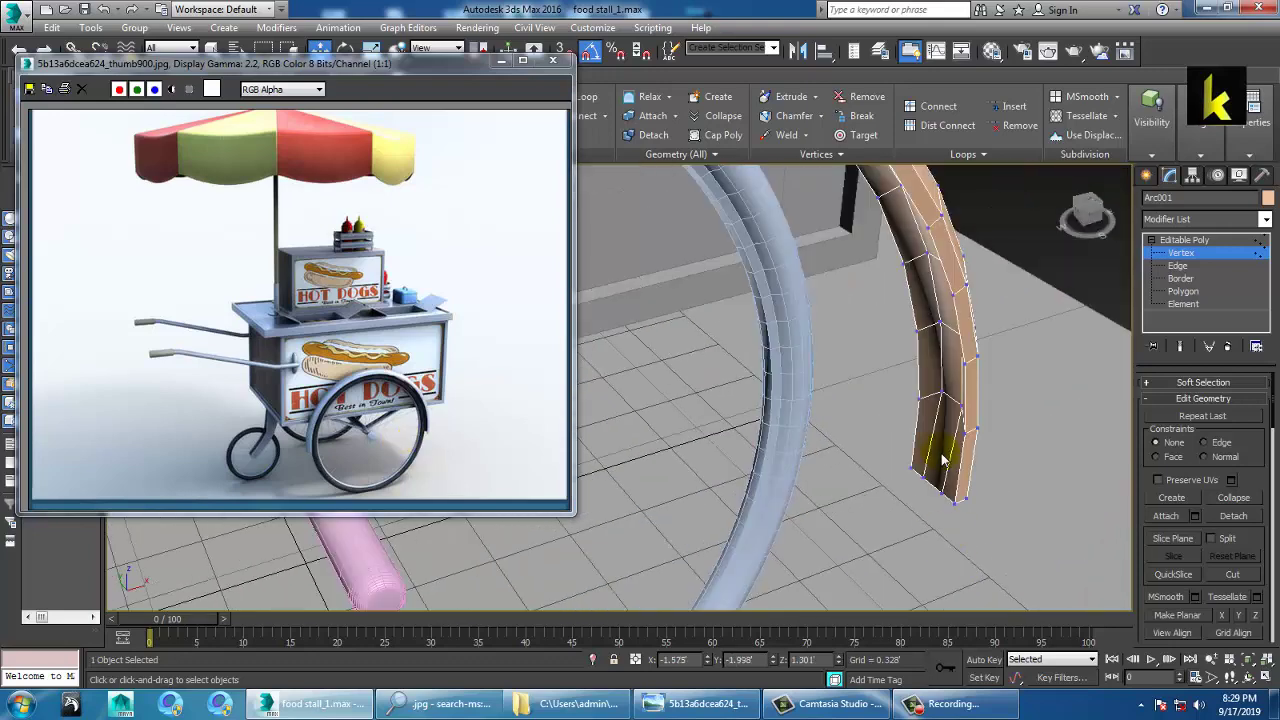
key(alt+w)
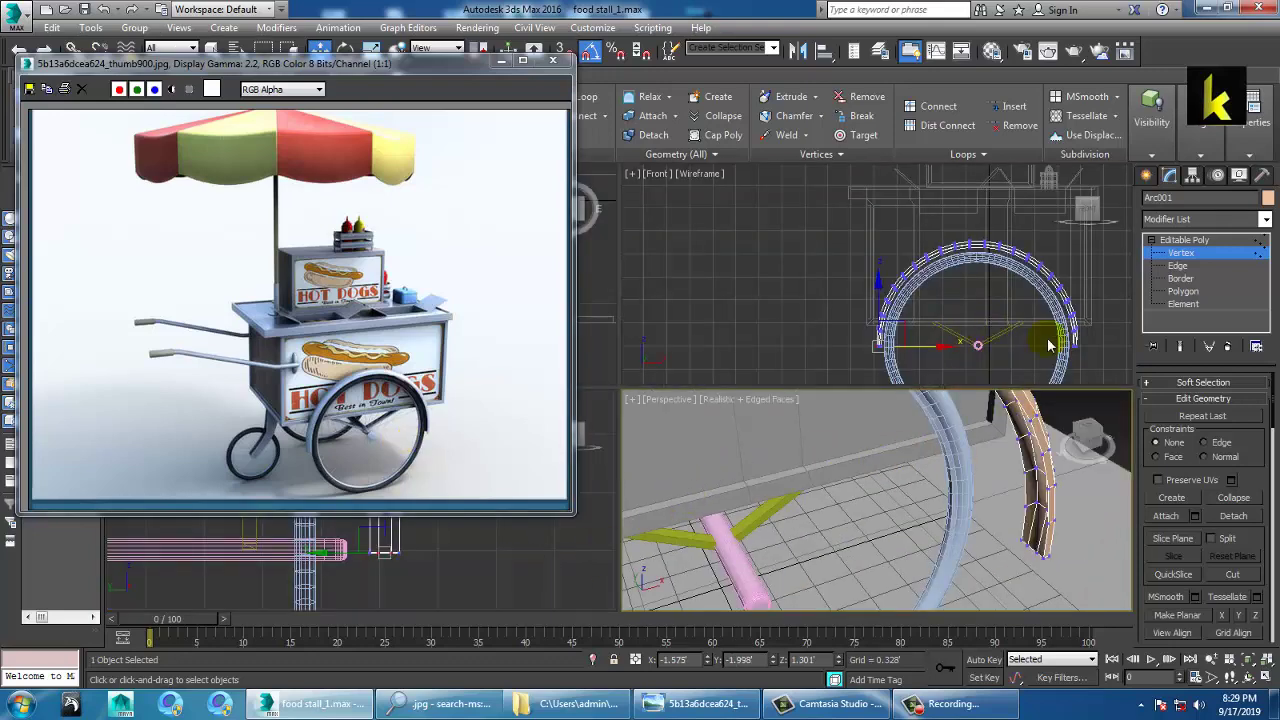
scroll(1060, 520, up, 3)
key(alt+w)
scroll(1051, 517, up, 4)
middle_drag(804, 408, 1230, 518)
drag(1039, 431, 1120, 494)
key(z)
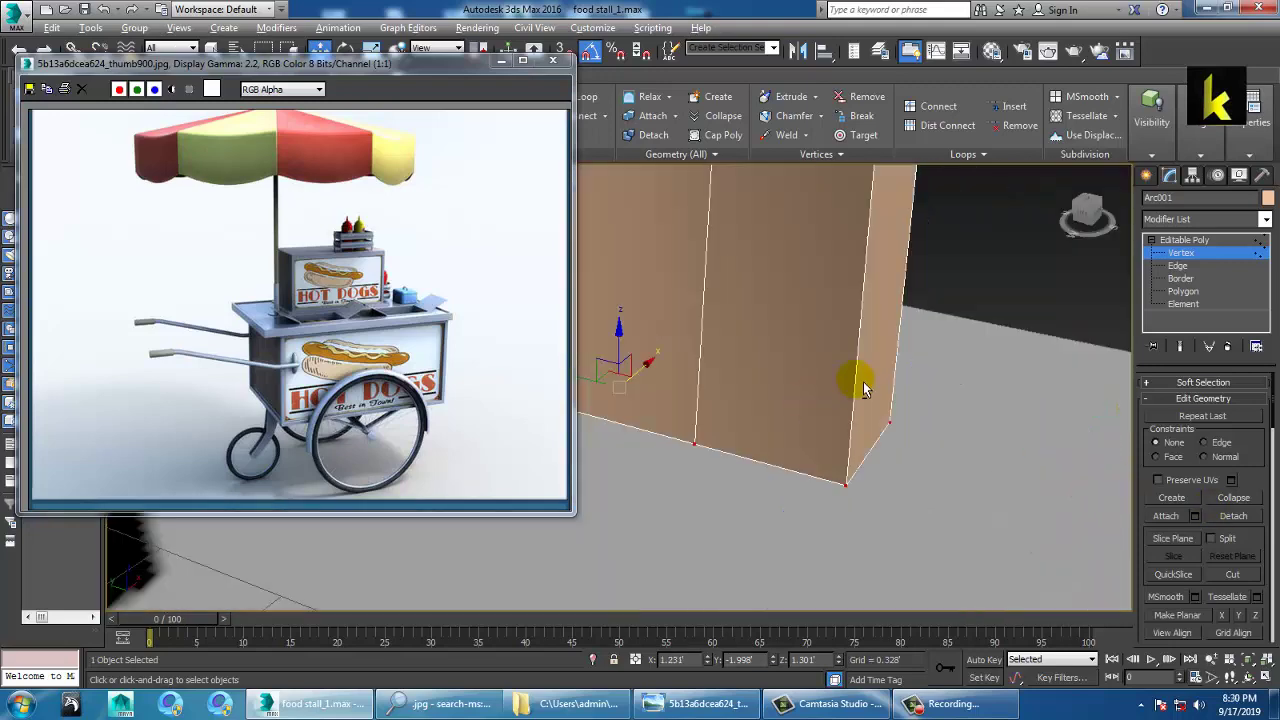
scroll(800, 412, down, 2)
key(F3)
scroll(800, 412, down, 1)
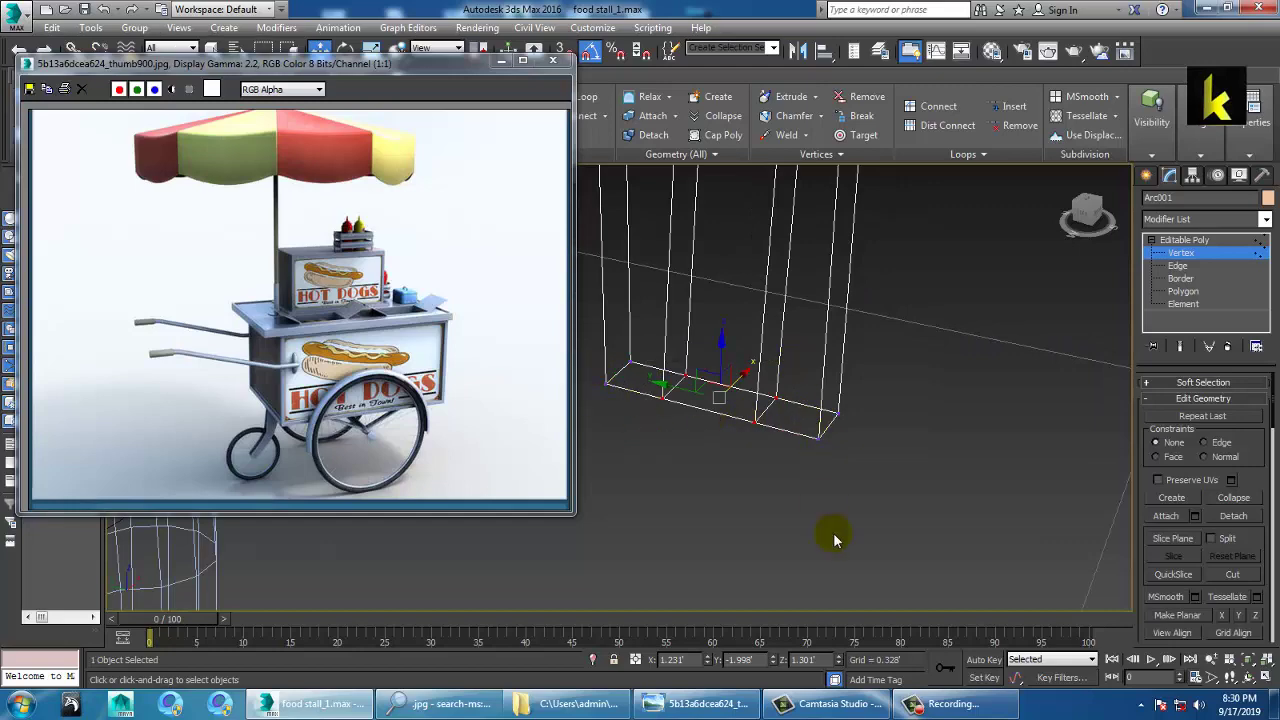
key(F3)
scroll(829, 500, down, 3)
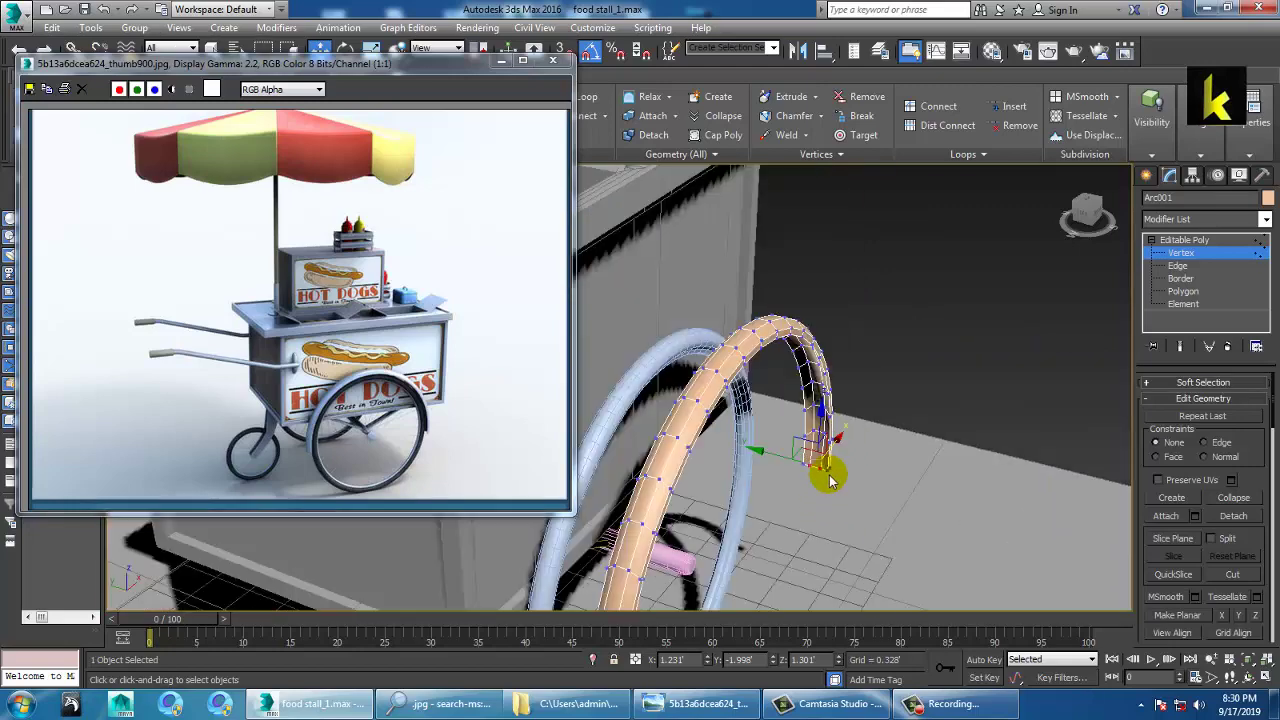
key(z)
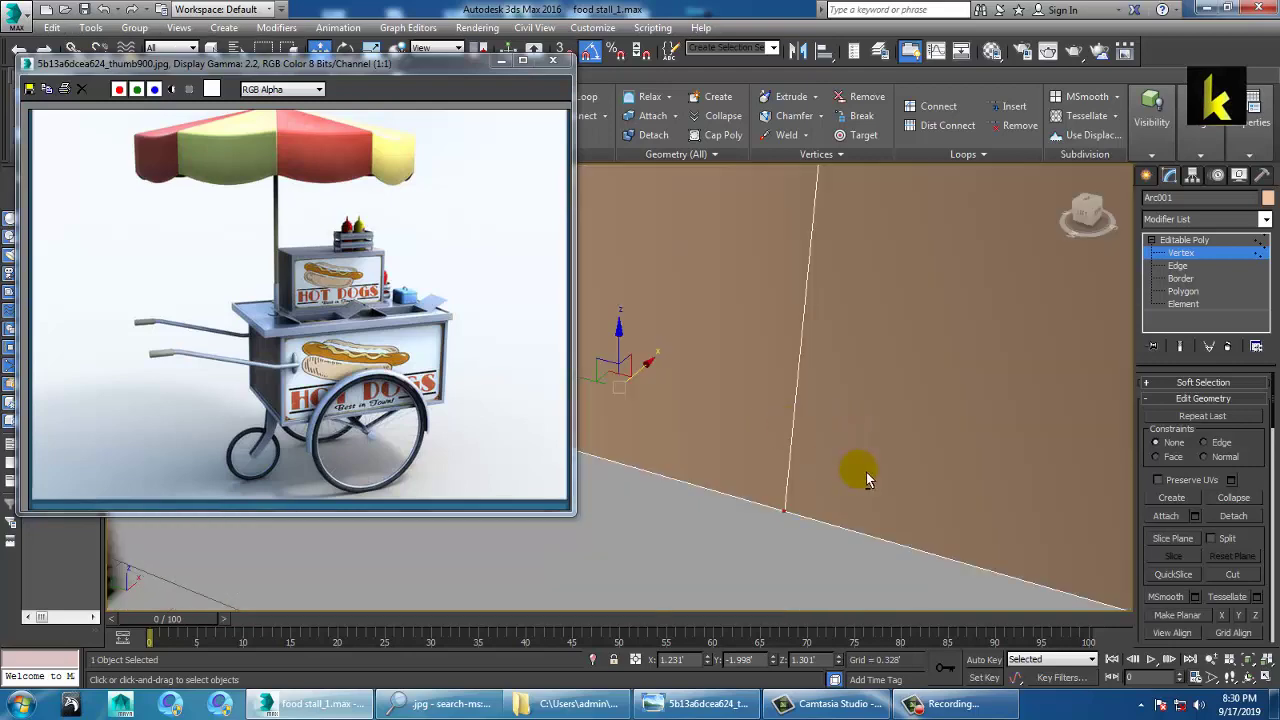
scroll(867, 480, down, 3)
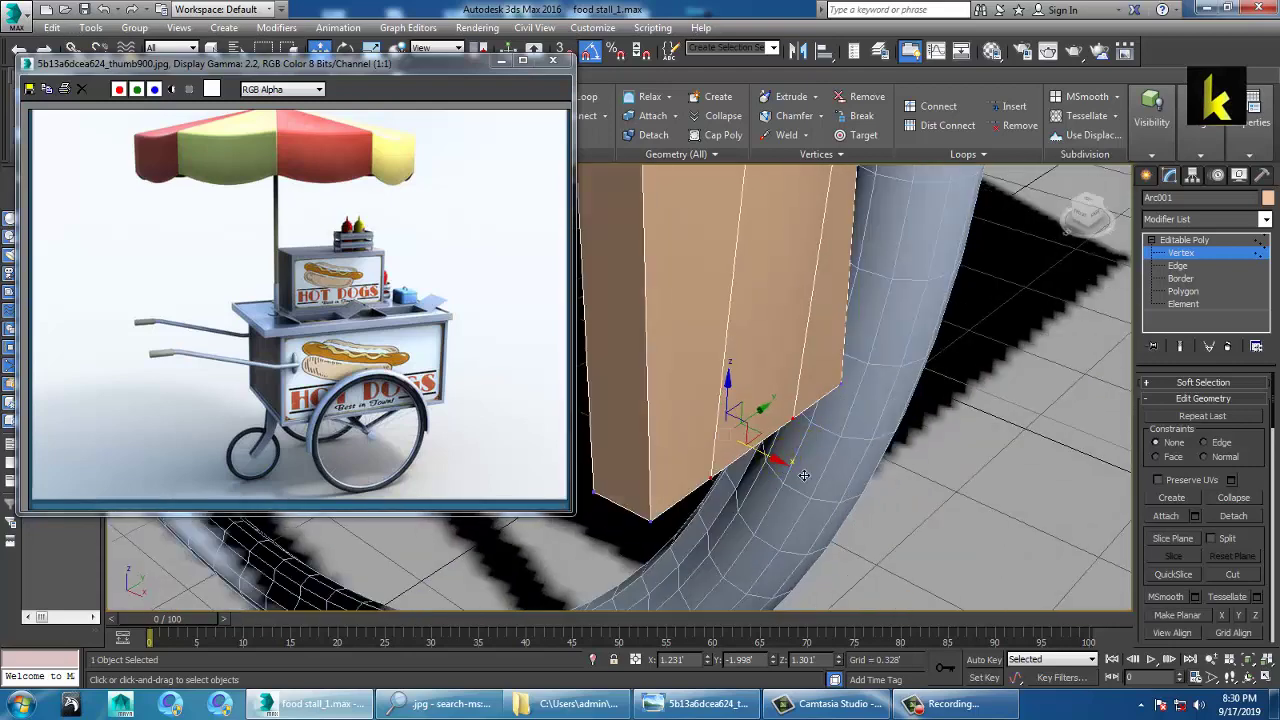
scroll(804, 475, down, 5)
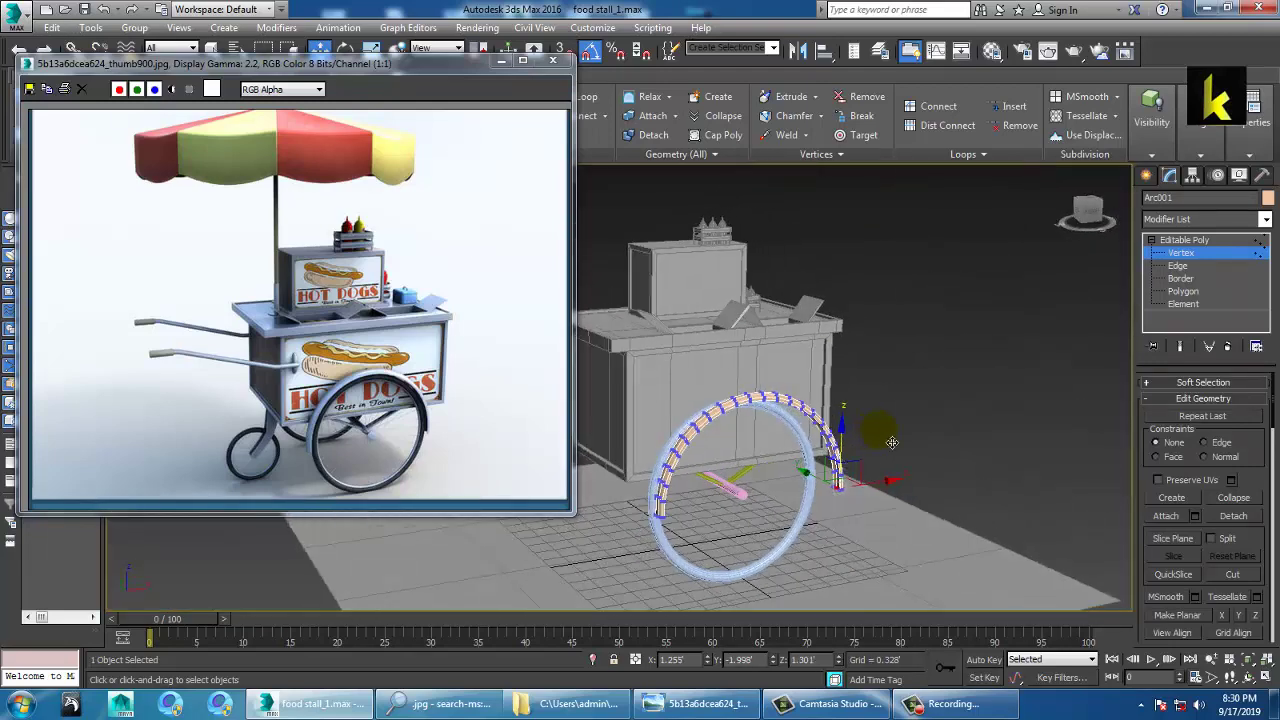
Step: Leave vertex editing and move the whole fender along Y over the wheel, to about Y -1.565'
click(1190, 241)
alt+middle_drag(820, 457, 893, 459)
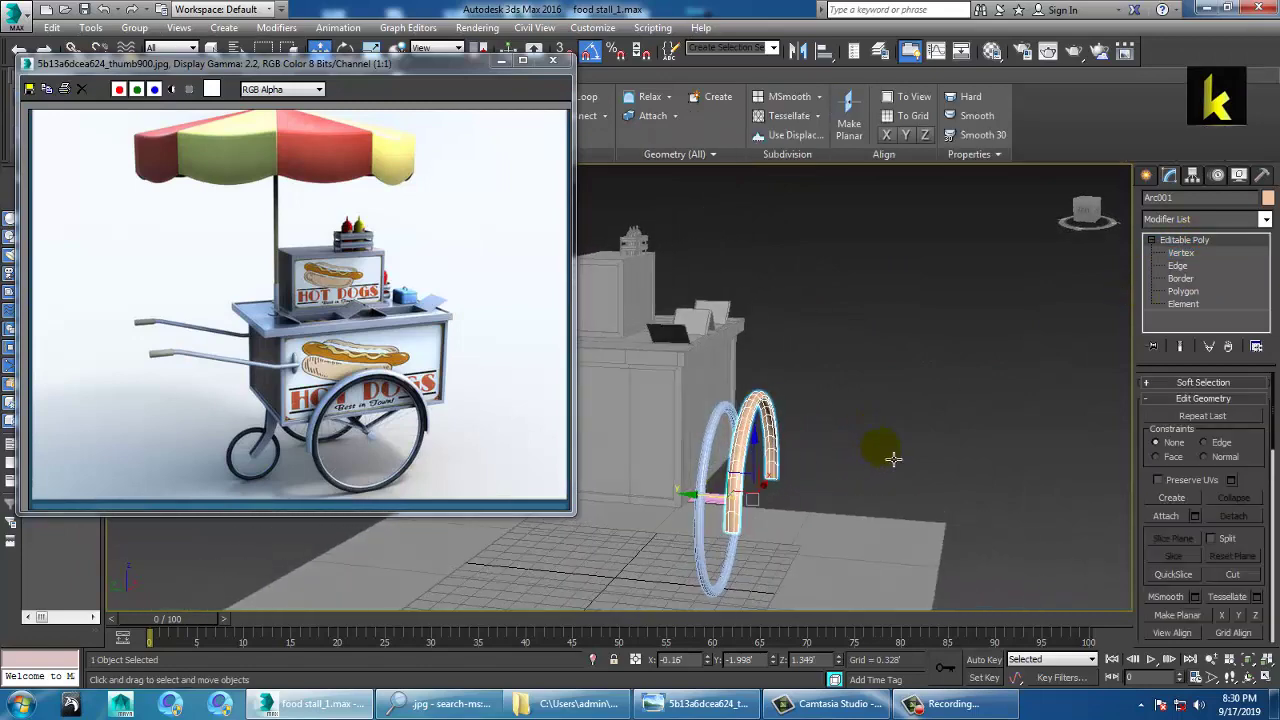
scroll(740, 548, up, 3)
drag(718, 458, 657, 455)
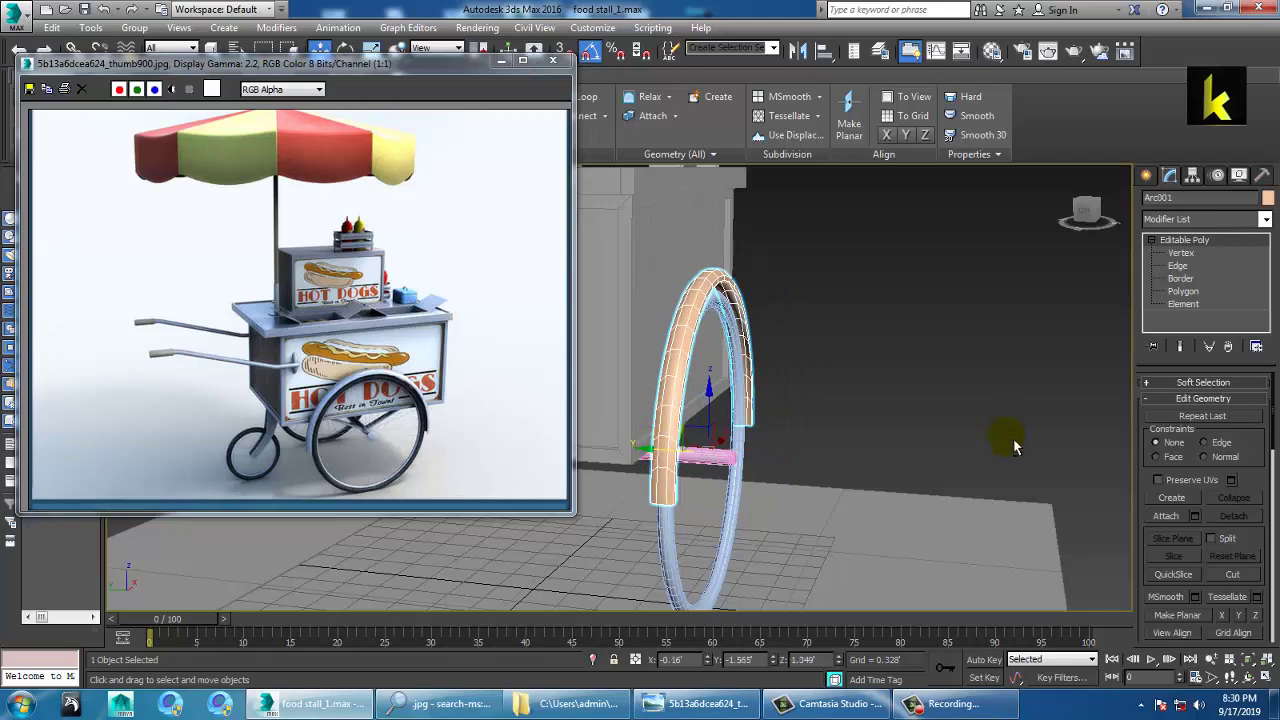
alt+middle_drag(1013, 446, 862, 421)
Step: Lower the fender by about 0.061' in the Front view, closer to the wheel's rim
key(alt+w)
middle_drag(969, 342, 943, 349)
key(alt+w)
middle_drag(587, 441, 635, 476)
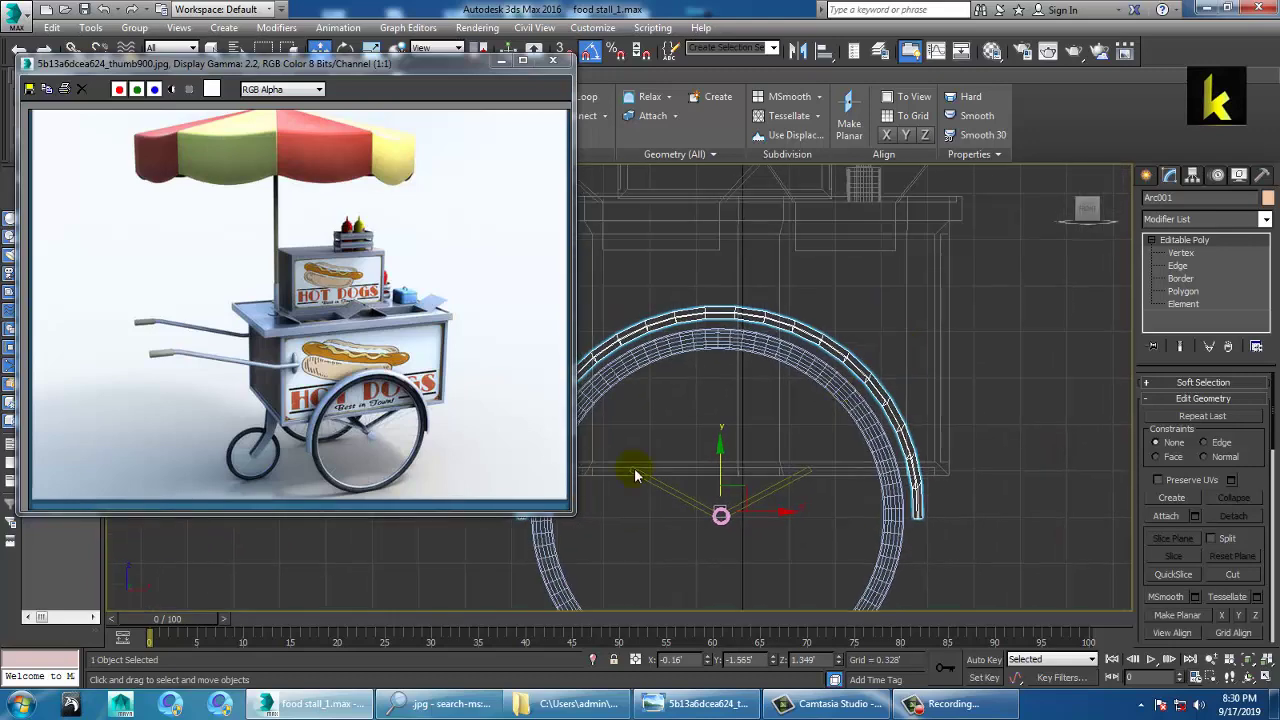
drag(728, 470, 745, 484)
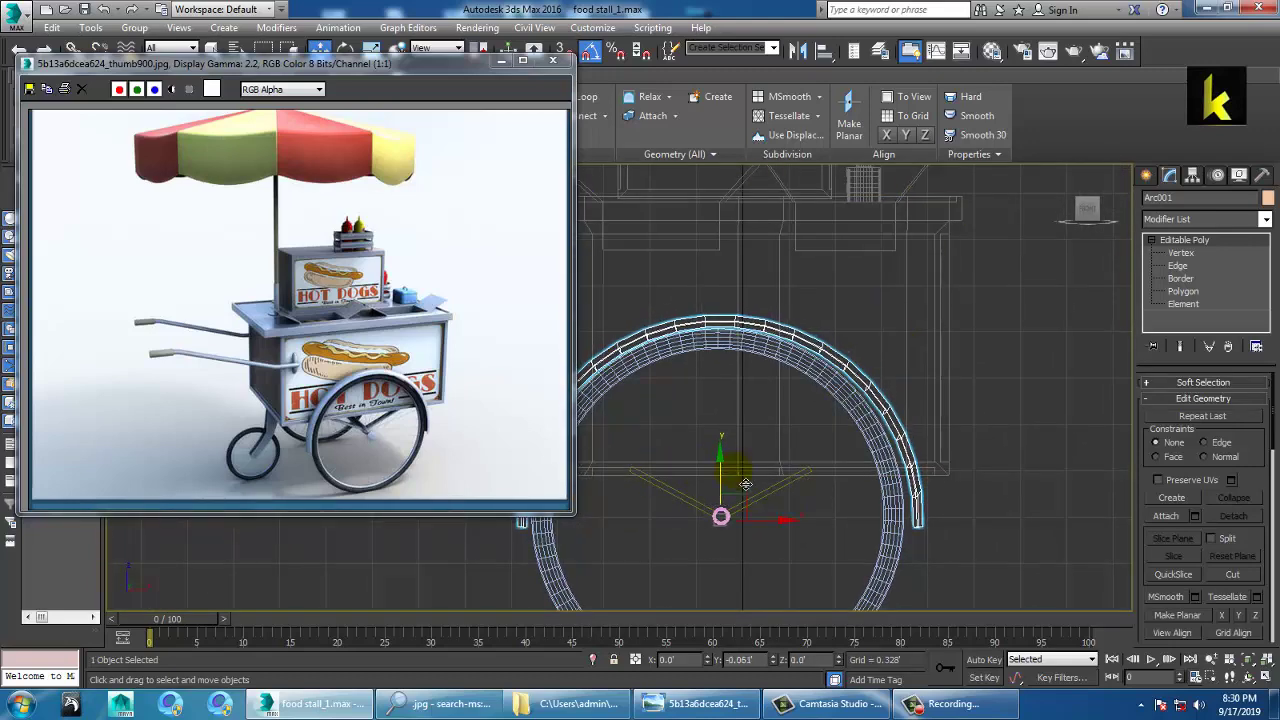
Step: Centre the fender over the wheel's thickness in the side view, at about Y -1.546'
key(alt+w)
middle_drag(535, 560, 530, 594)
scroll(514, 566, down, 2)
middle_click(789, 474)
key(alt+w)
scroll(789, 474, down, 3)
key(alt+w)
middle_click(432, 597)
key(alt+w)
scroll(680, 491, down, 3)
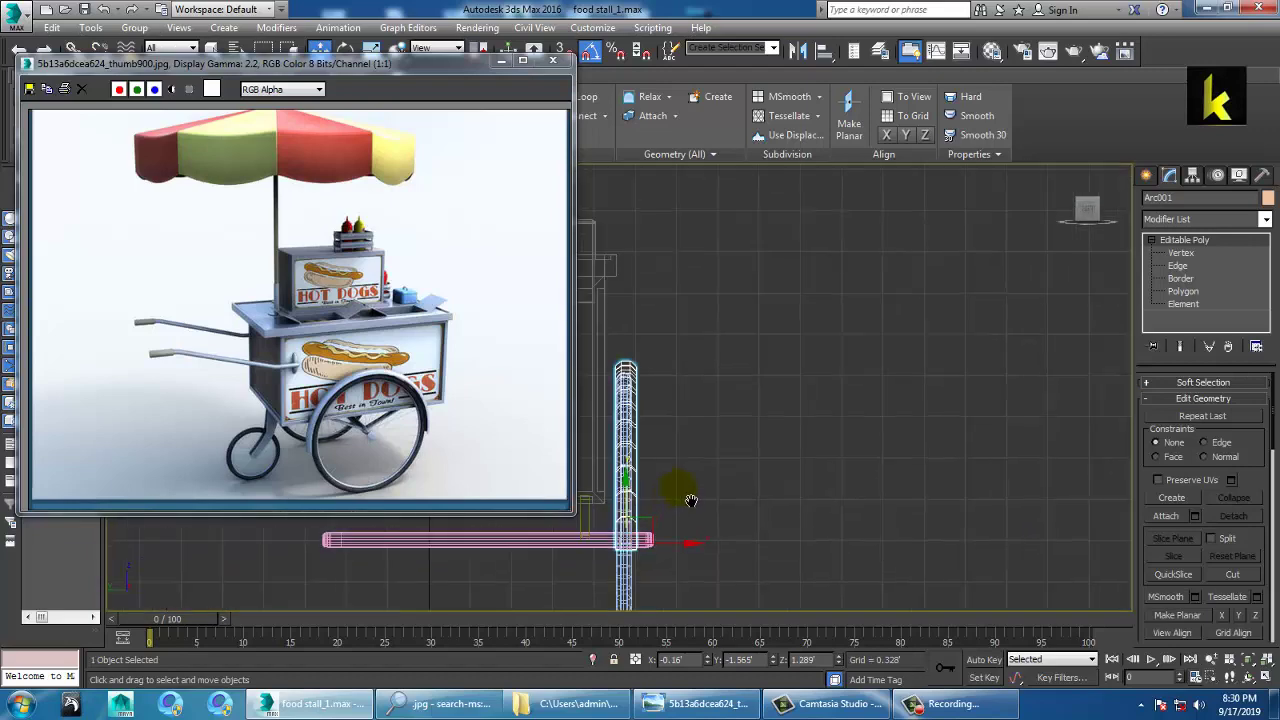
drag(750, 527, 748, 529)
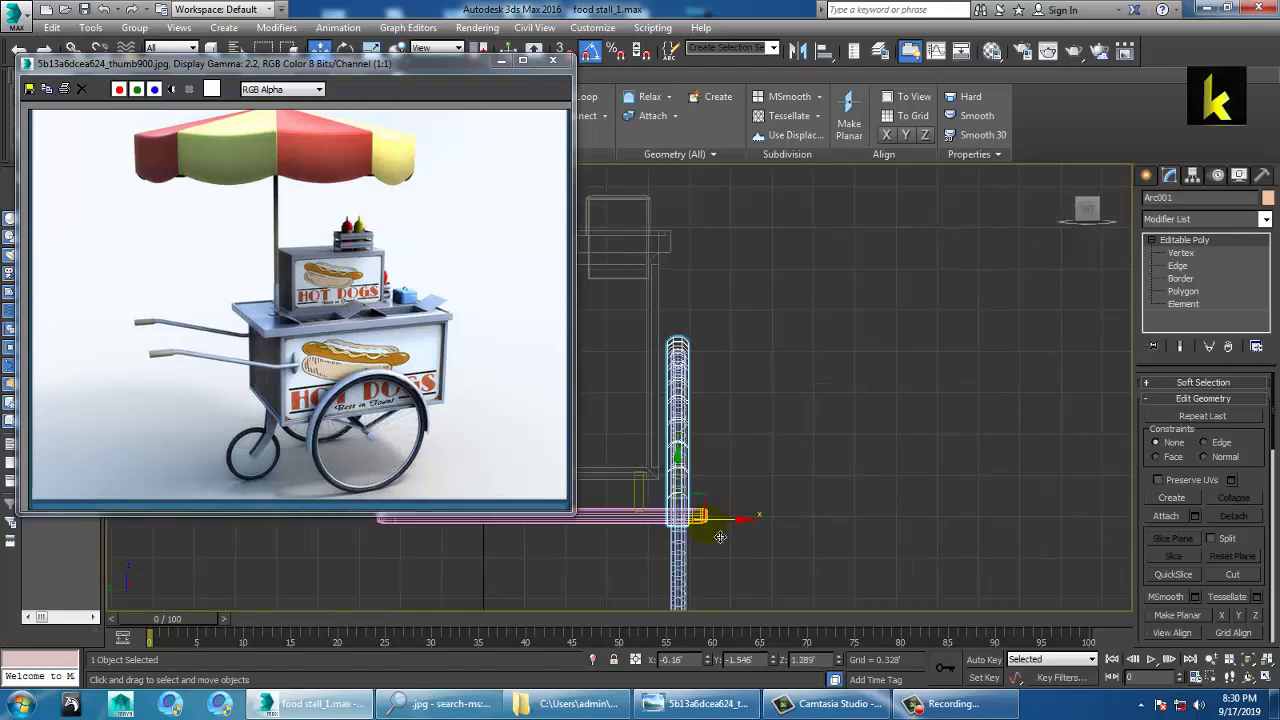
Step: Fine-tune the fender's height above the wheel to about Z 1.277'
drag(692, 497, 693, 505)
key(alt+w)
key(alt+w)
scroll(916, 506, up, 8)
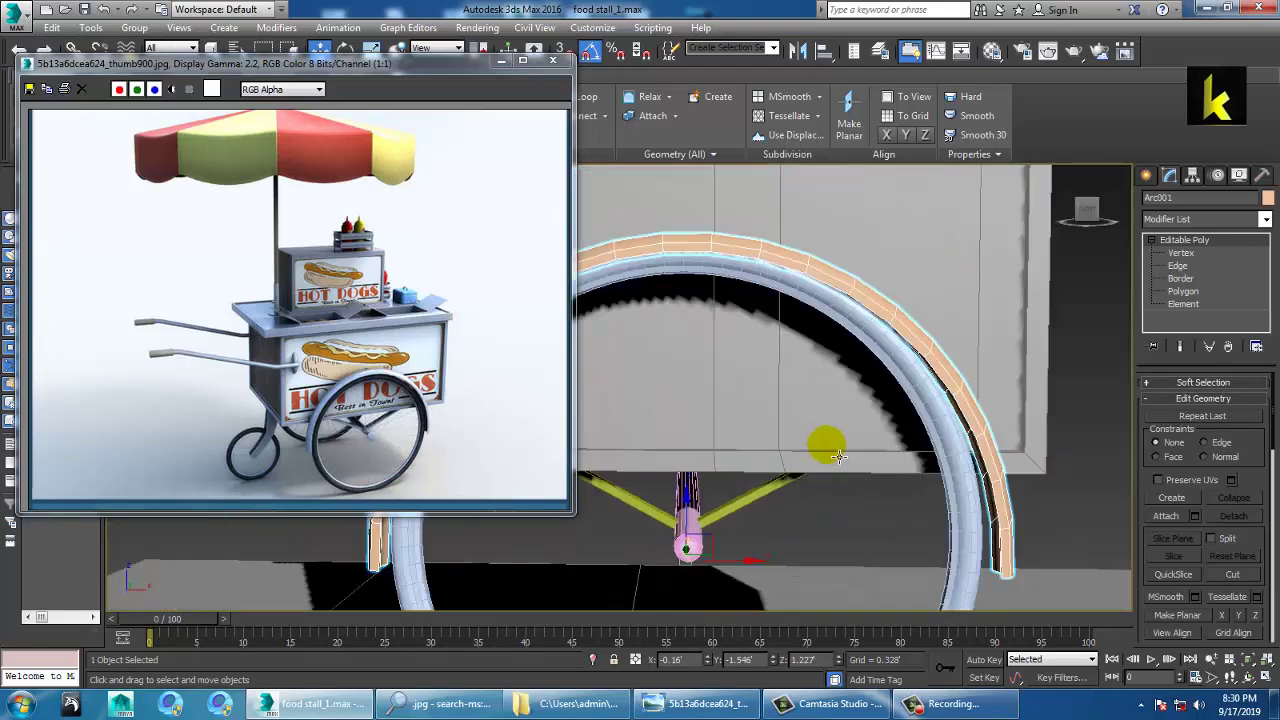
scroll(876, 453, down, 5)
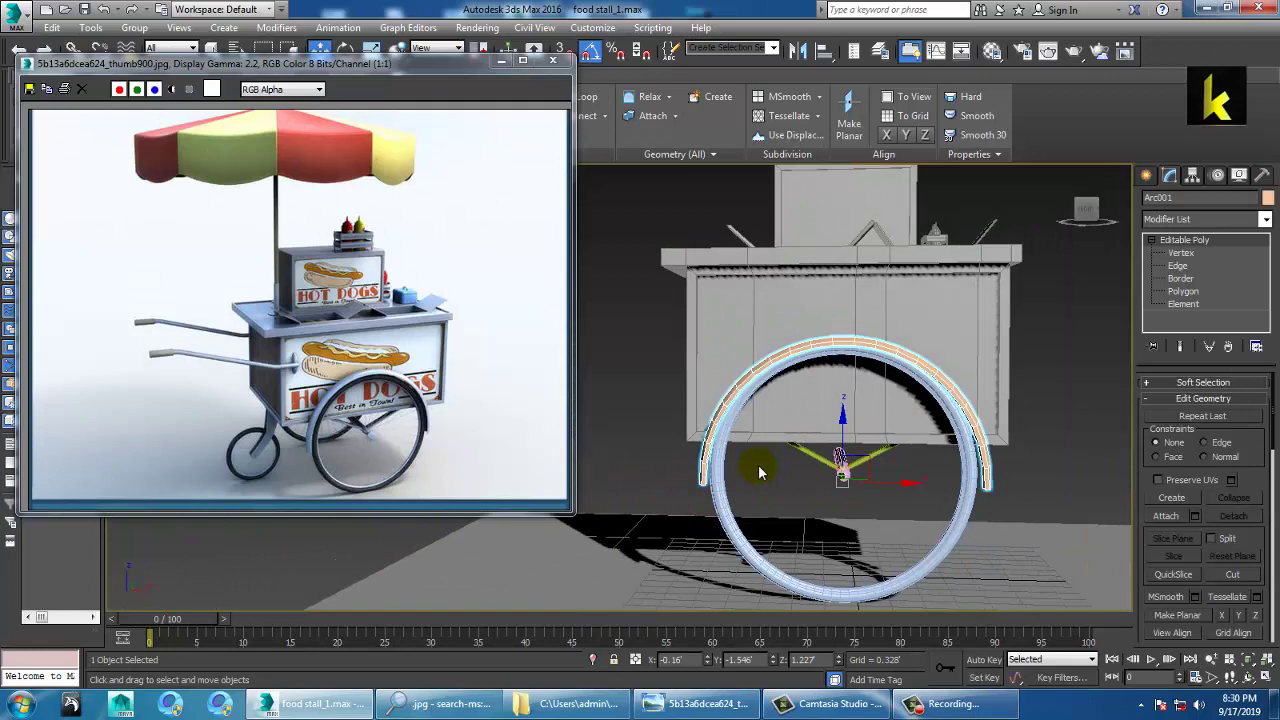
drag(853, 440, 853, 435)
Step: Select all objects in the scene, assign them one grey object color and clear the selection
alt+middle_drag(853, 435, 905, 437)
key(ctrl+a)
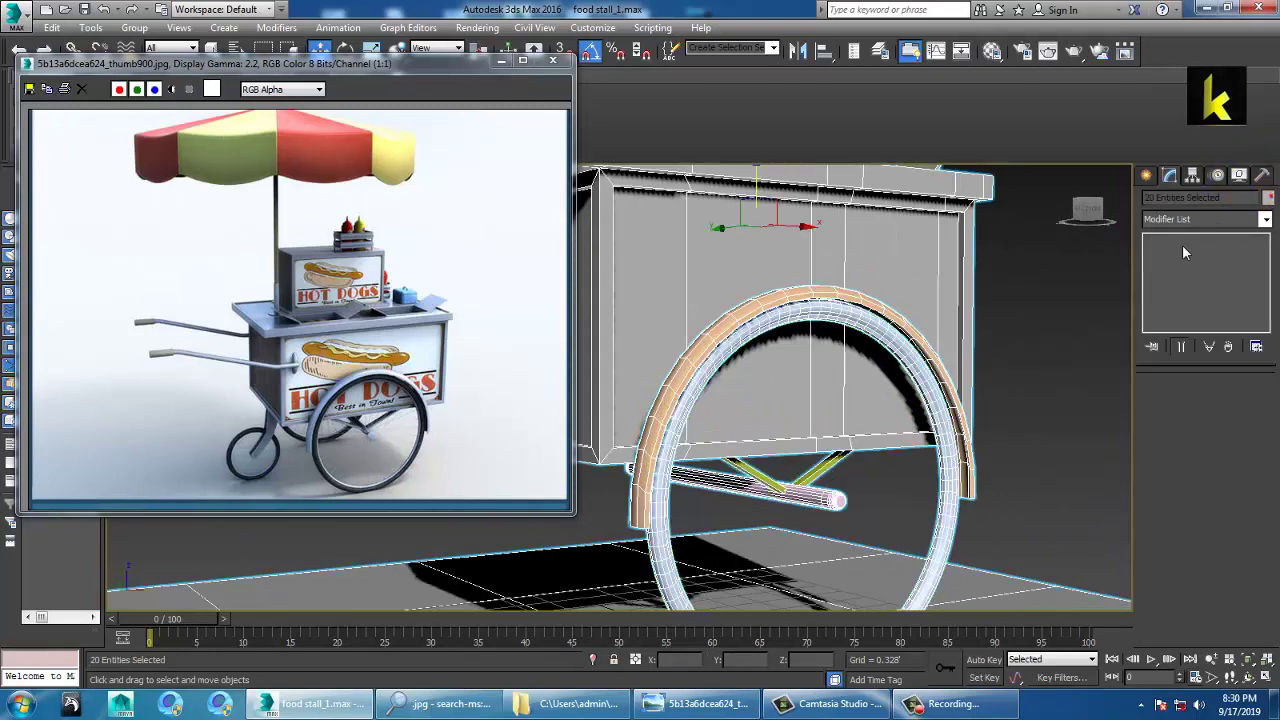
click(1268, 197)
click(721, 442)
click(1048, 428)
mouse_move(1048, 428)
alt+middle_down()
mouse_move(757, 437)
mouse_move(823, 417)
mouse_move(790, 437)
alt+middle_up()
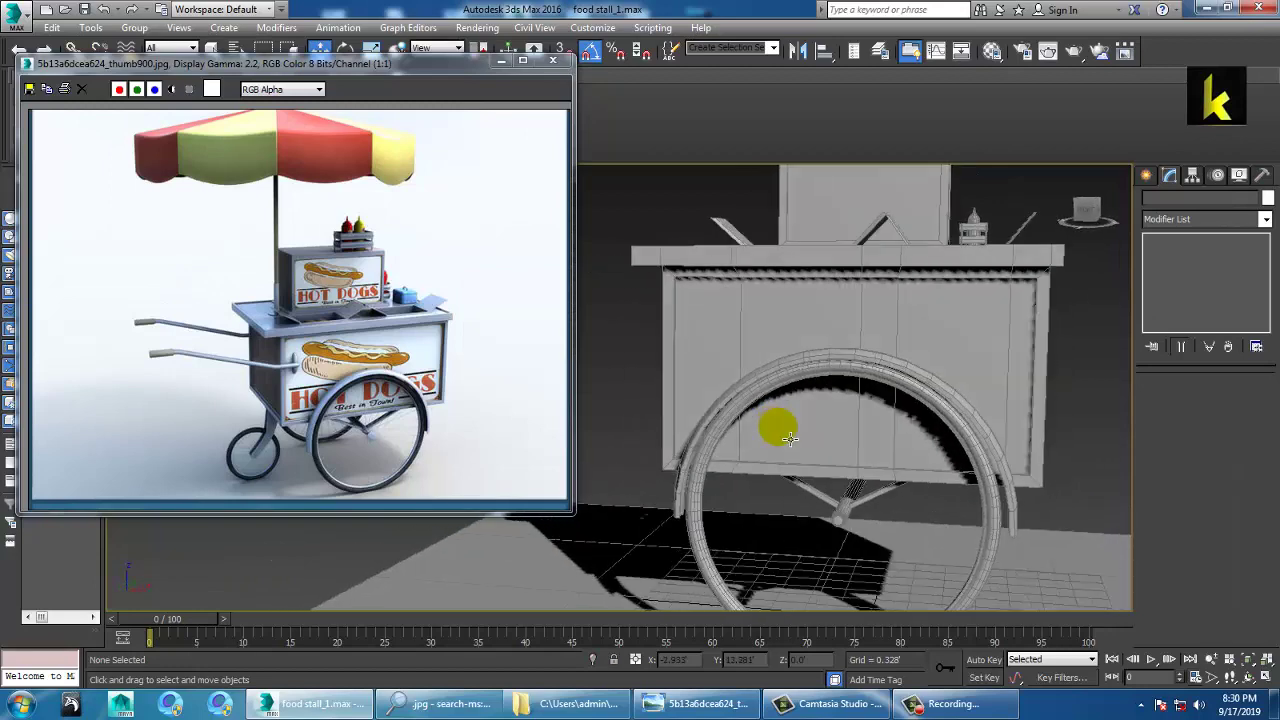
Step: In the Front view, draw a straight Line spline with radial rendering from the wheel's inner rim to the hub as a spoke
click(1012, 510)
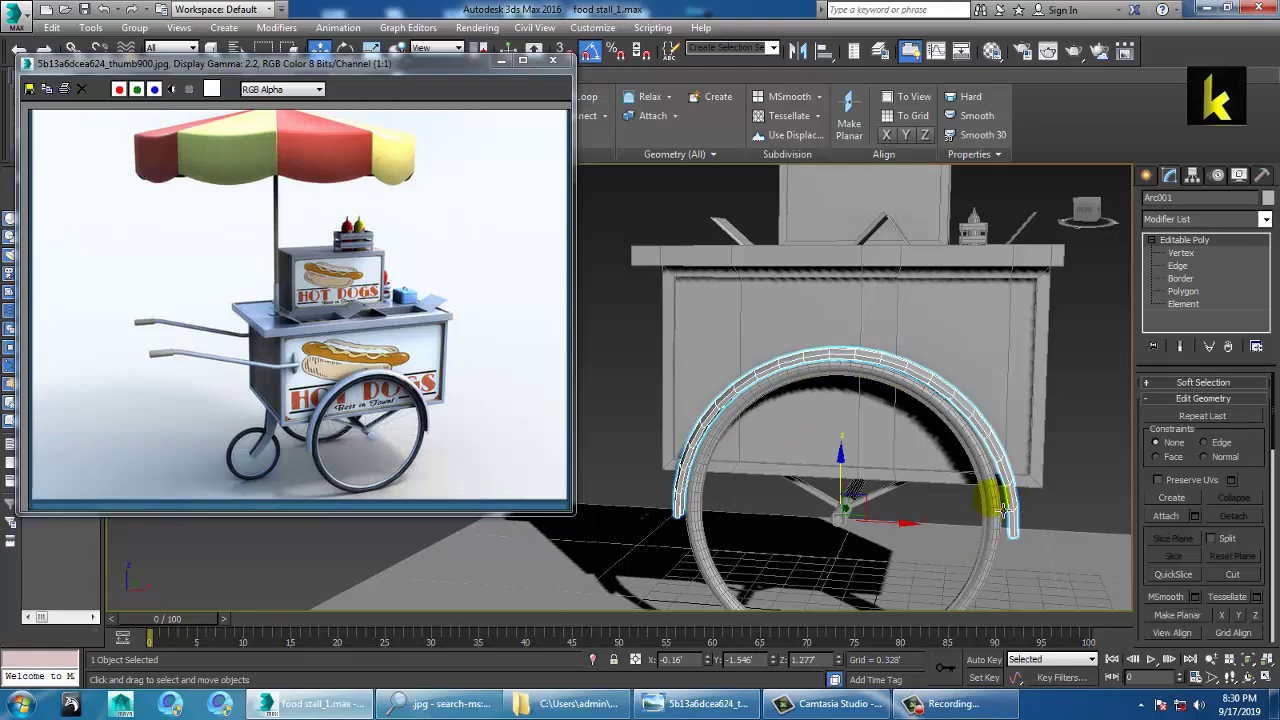
scroll(1003, 510, down, 3)
alt+middle_drag(1011, 466, 886, 457)
key(alt+w)
middle_drag(927, 284, 877, 233)
key(alt+w)
middle_drag(803, 380, 939, 369)
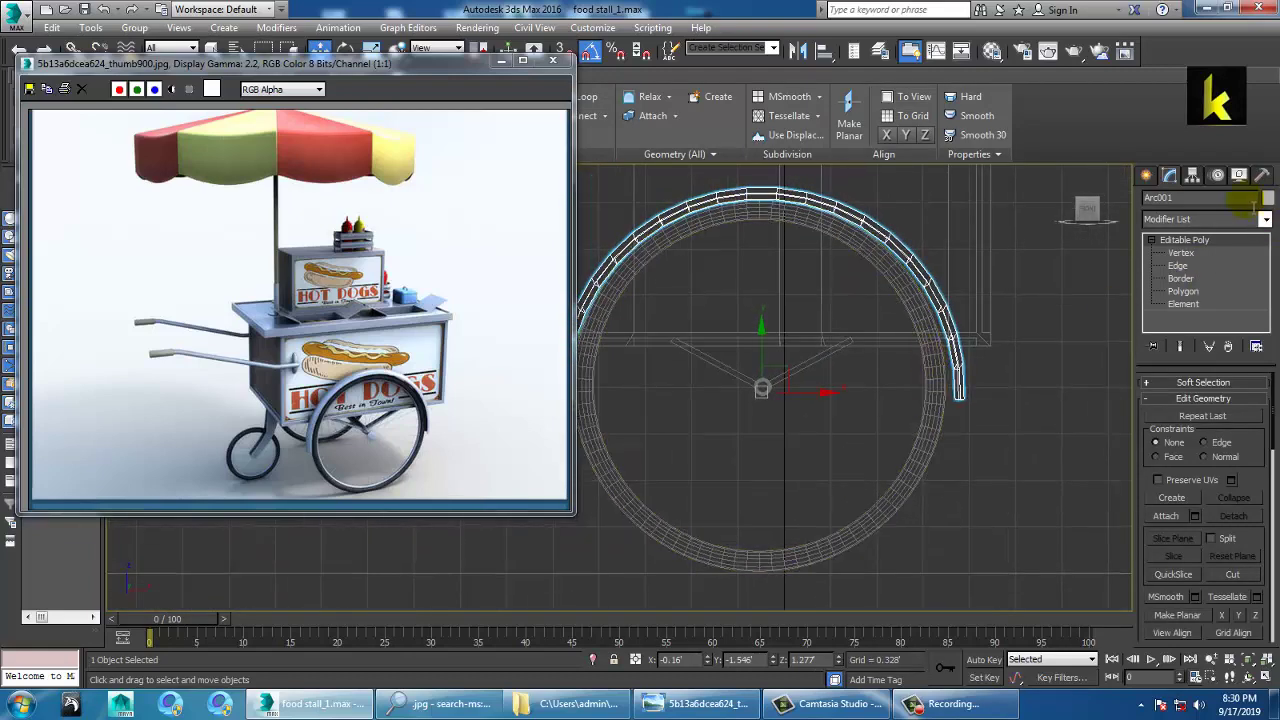
click(1147, 176)
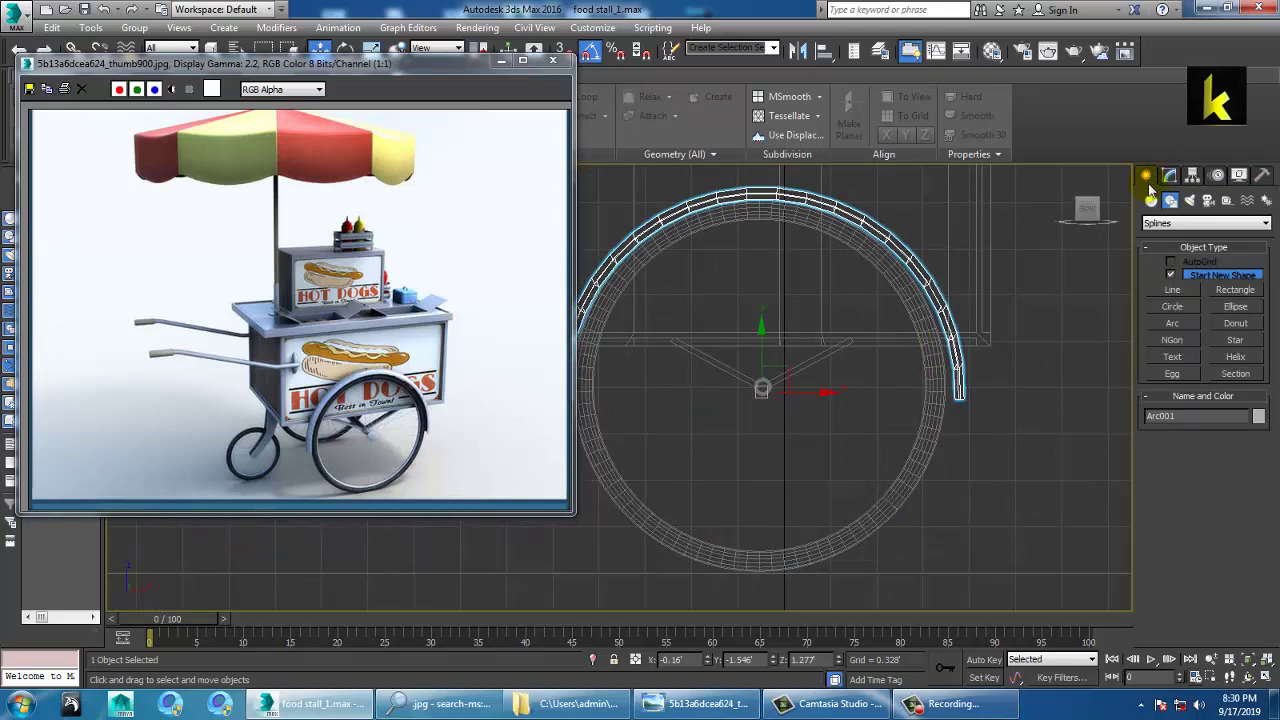
click(1173, 290)
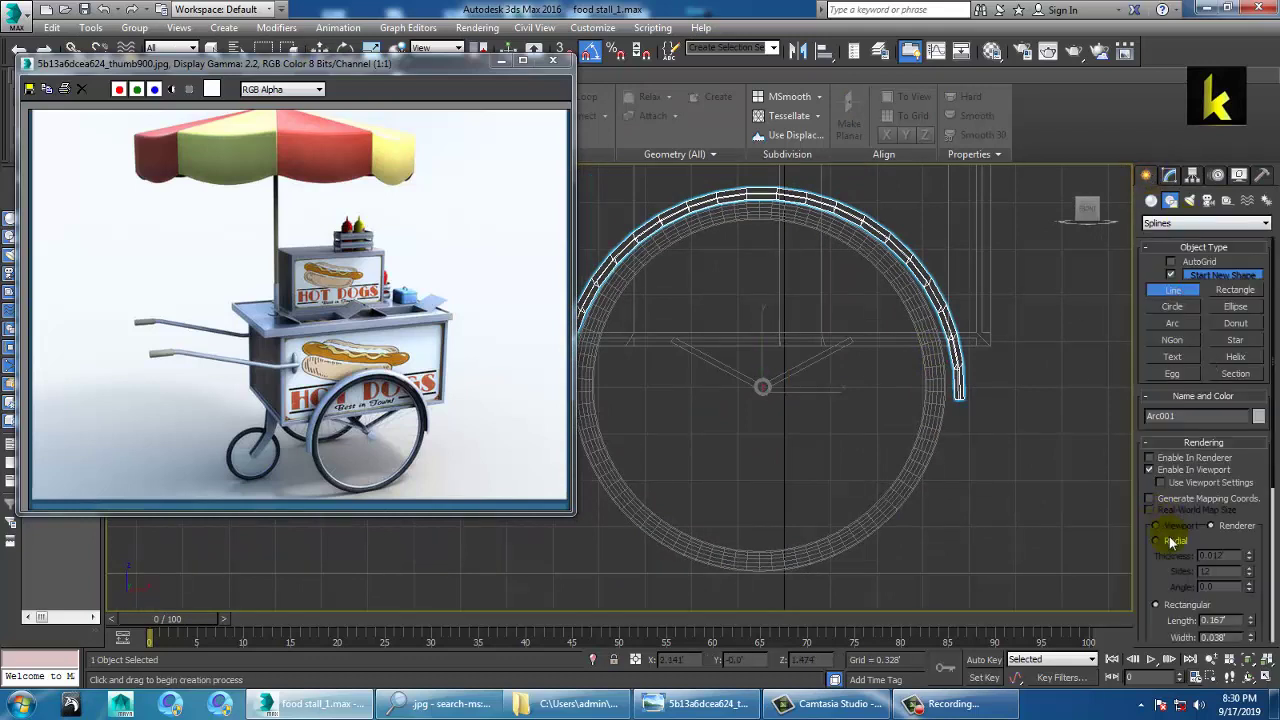
click(877, 270)
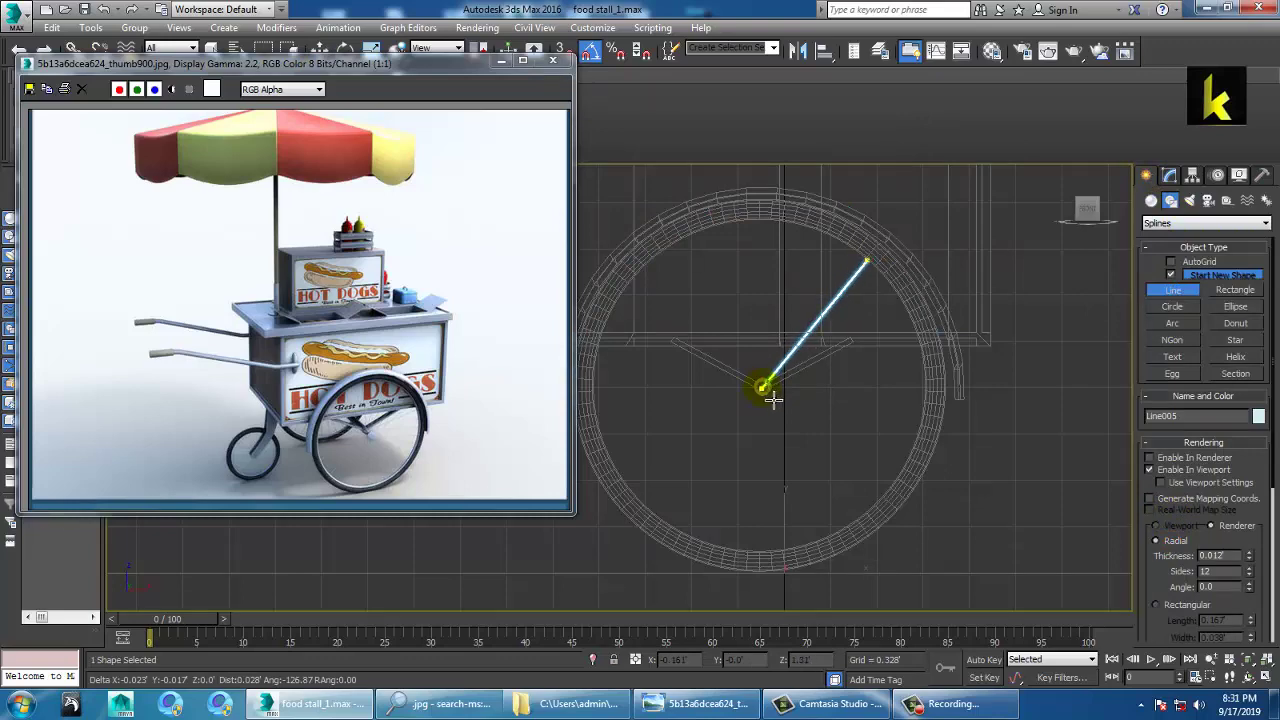
right_click(774, 400)
right_click(774, 400)
Step: Examine where the new spoke line sits relative to the wheel and axle in the Perspective view
key(alt+w)
middle_click(1062, 558)
key(z)
key(alt+w)
scroll(903, 491, down, 5)
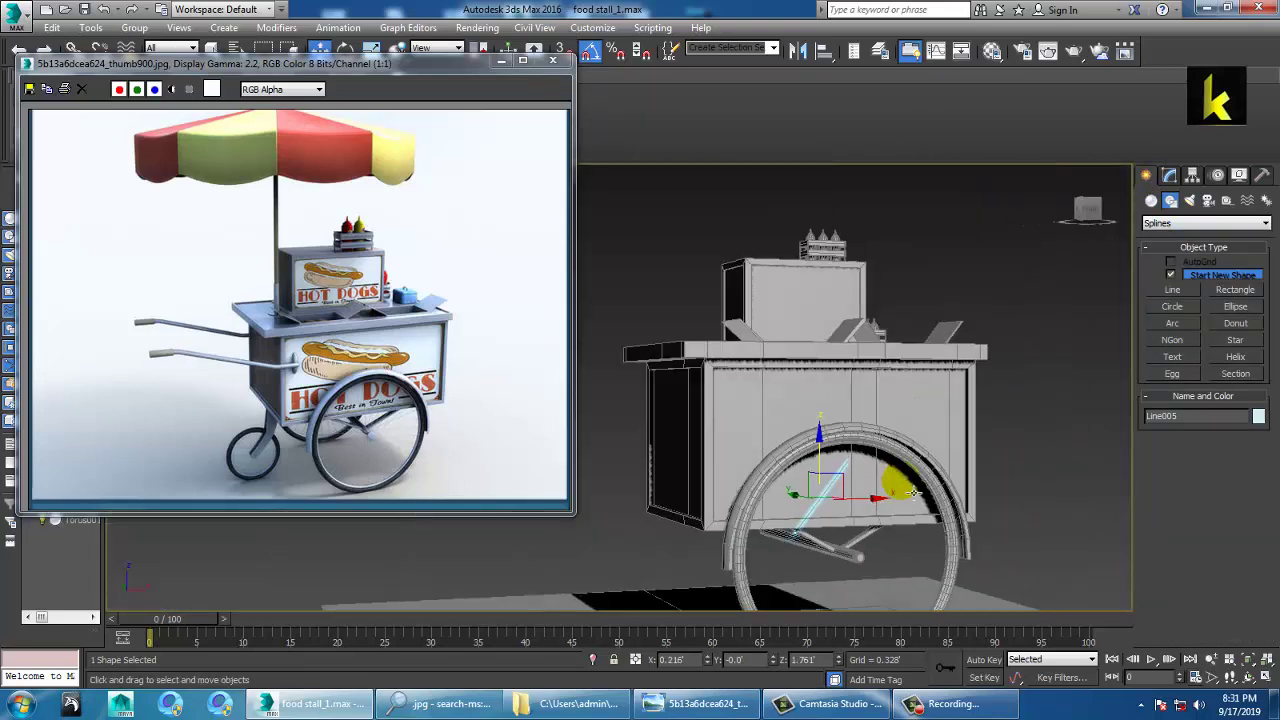
alt+middle_drag(903, 491, 934, 404)
scroll(932, 403, up, 2)
key(1)
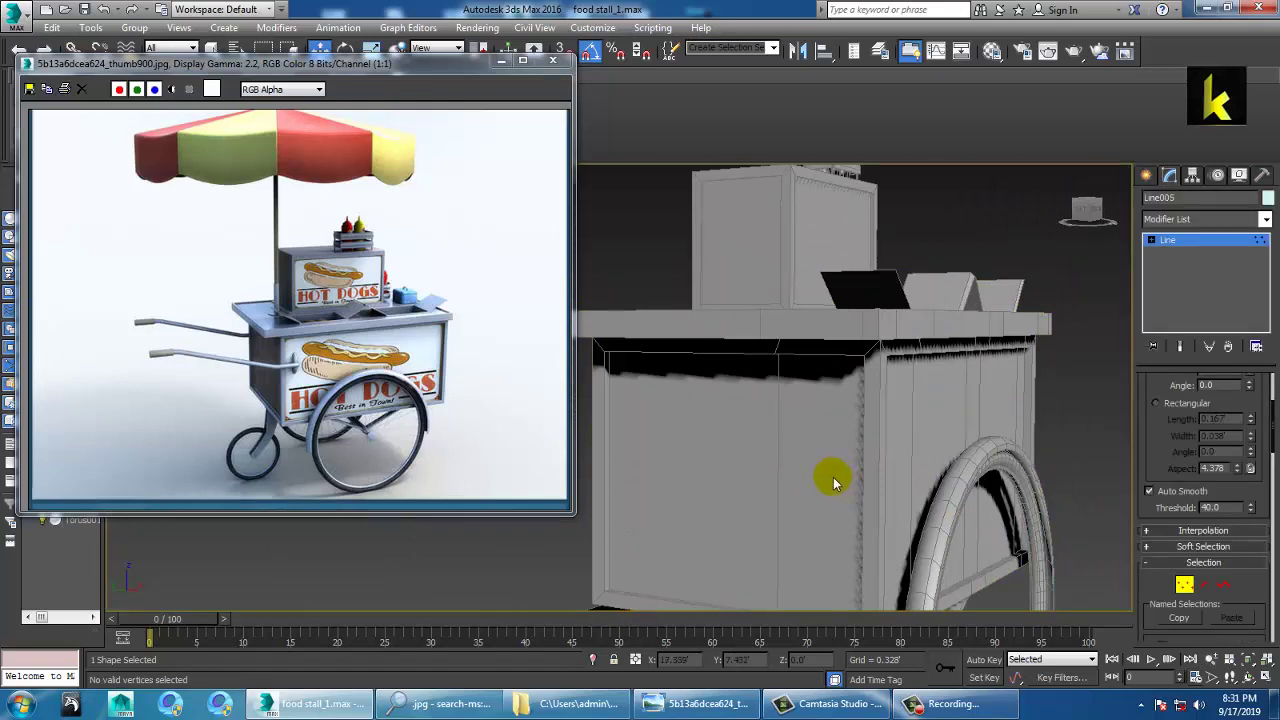
middle_drag(986, 520, 905, 378)
scroll(934, 487, up, 3)
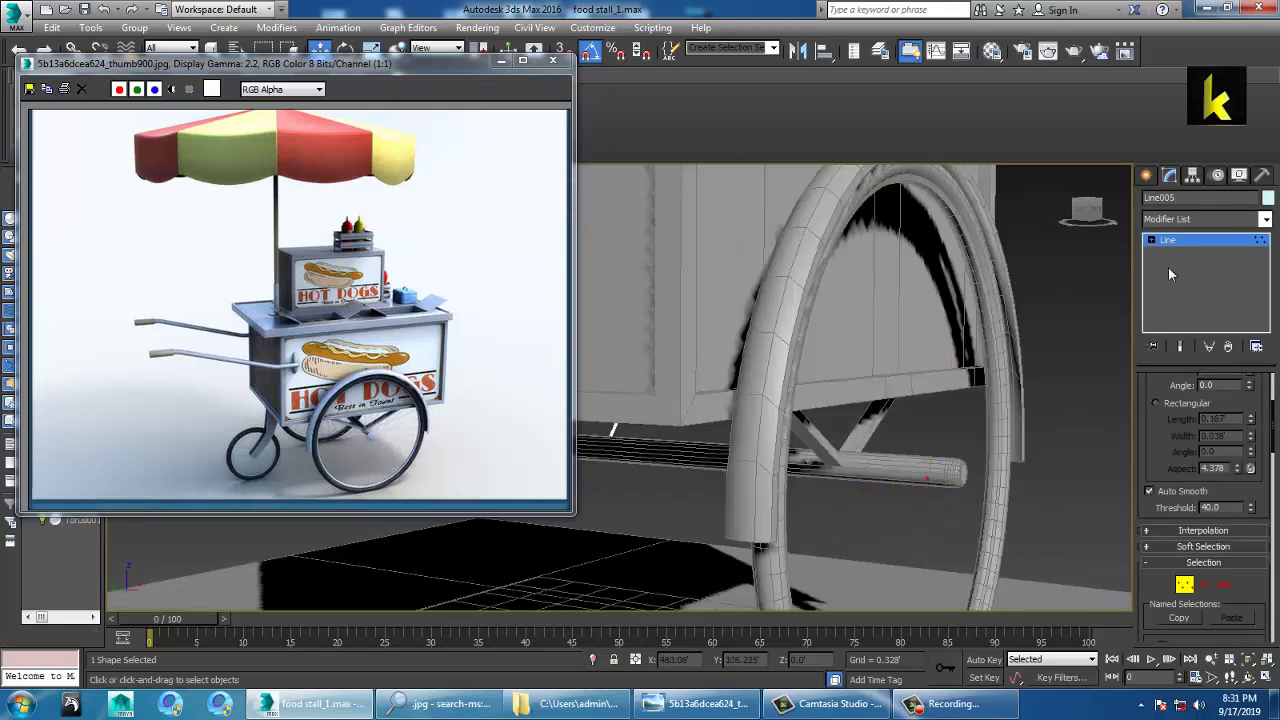
click(1205, 244)
Step: Move the vertices at the axle cylinder's wheel-side end inward along Y, to about Y -1.645'
click(888, 473)
alt+middle_drag(898, 474, 987, 471)
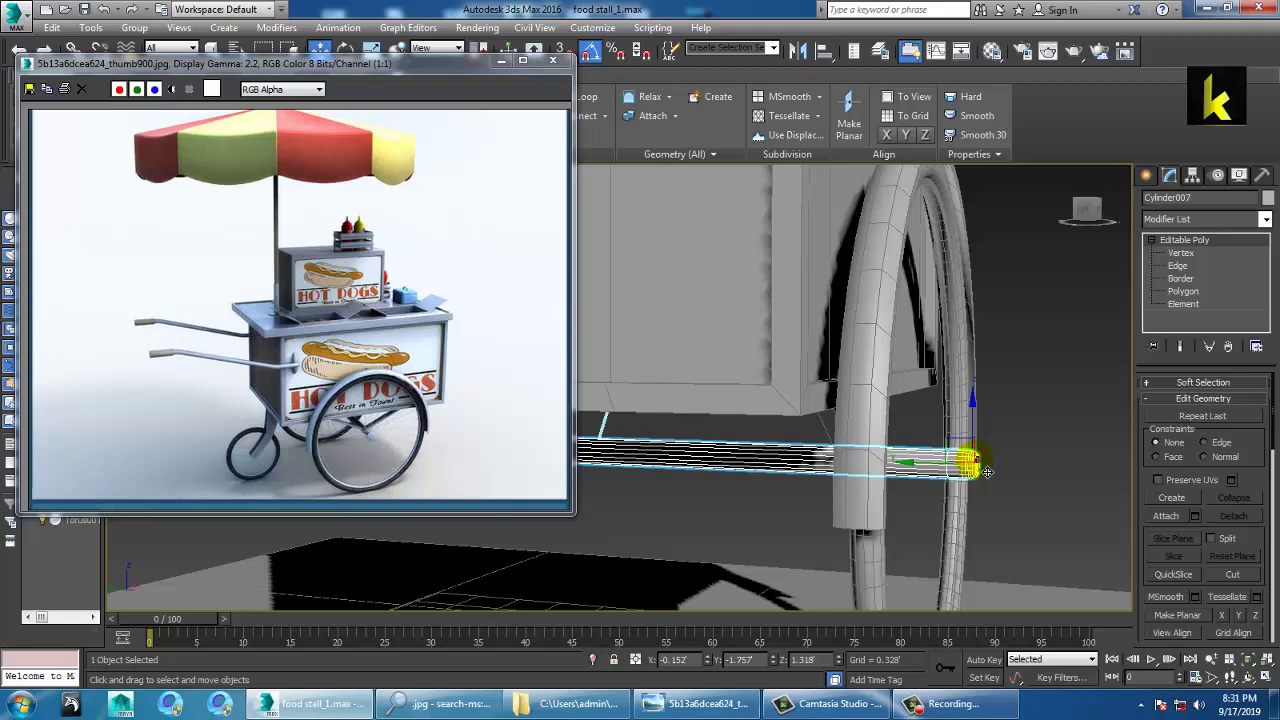
key(1)
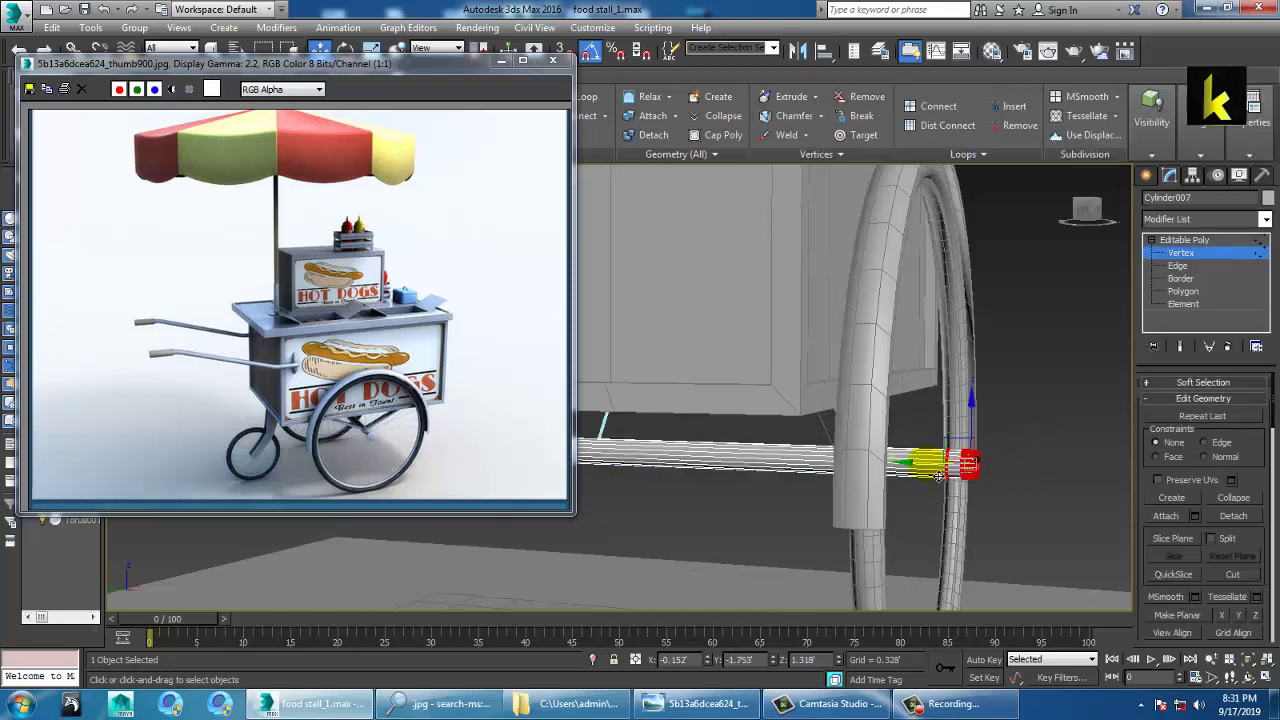
drag(922, 480, 912, 470)
alt+middle_drag(912, 470, 840, 485)
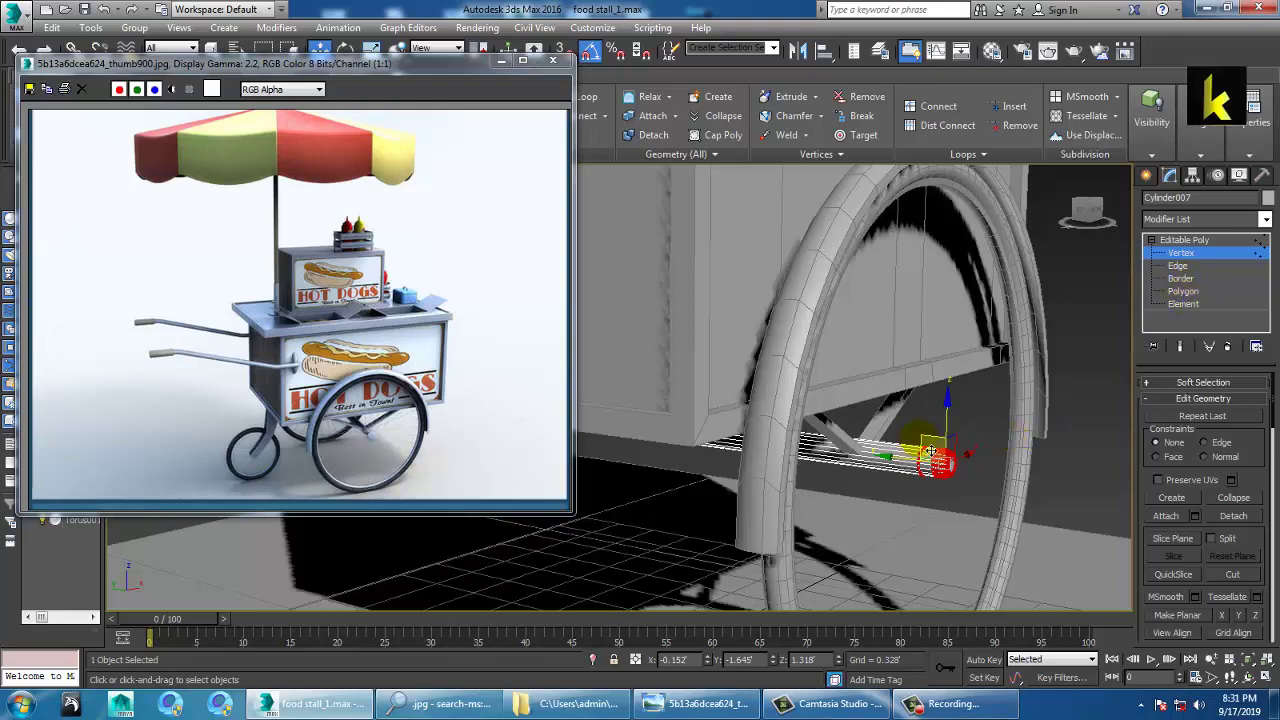
Step: Select the ring of polygons around the axle cylinder just before its rounded wheel-side end
scroll(922, 445, up, 2)
key(2)
scroll(920, 440, up, 2)
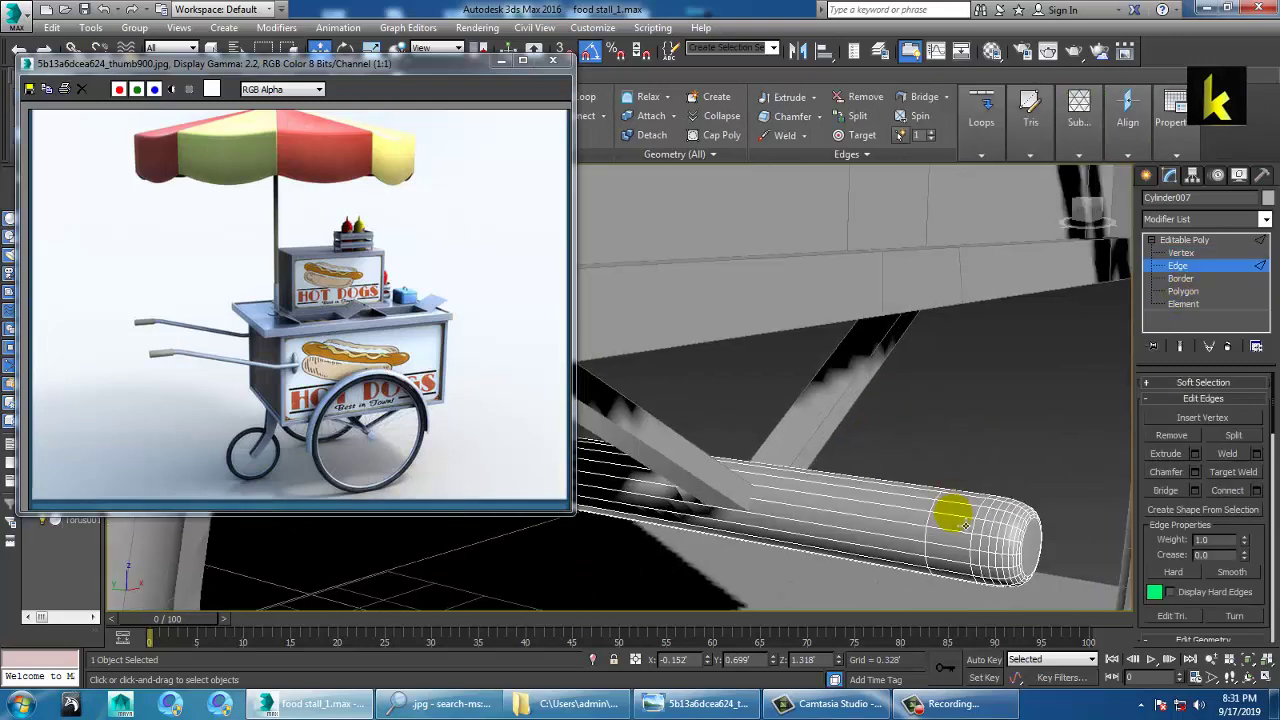
key(alt+r)
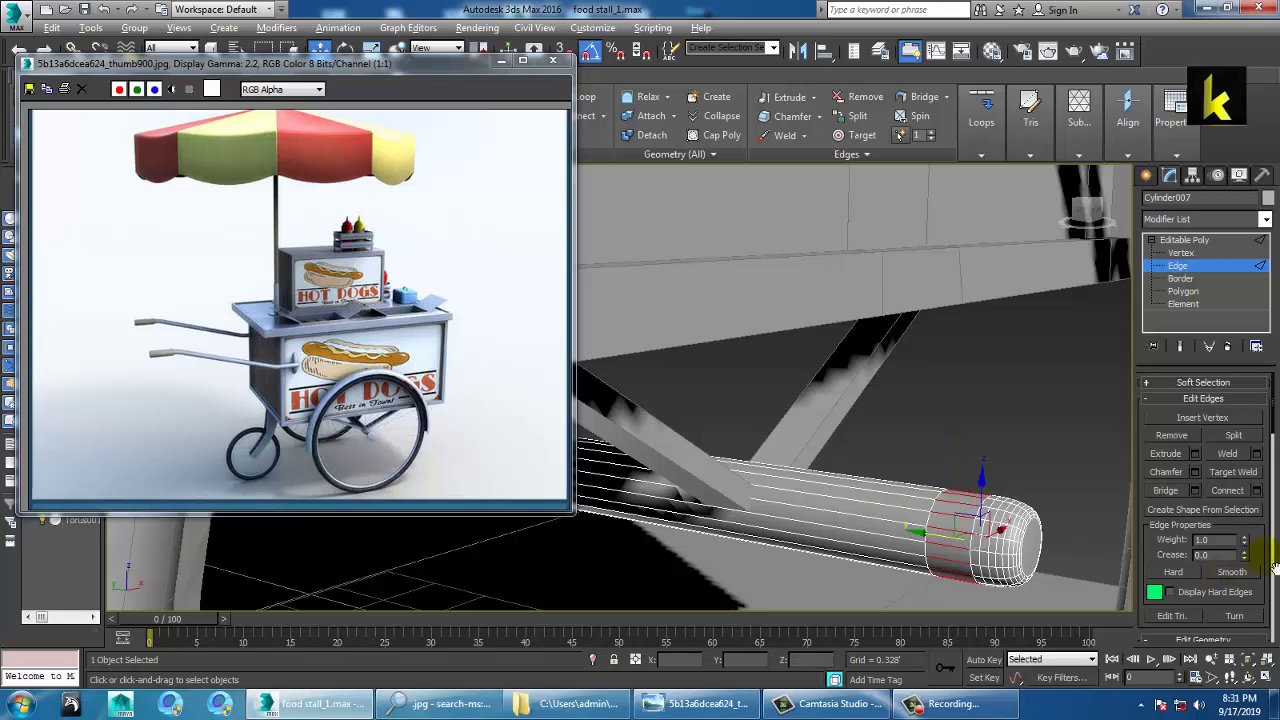
click(1257, 490)
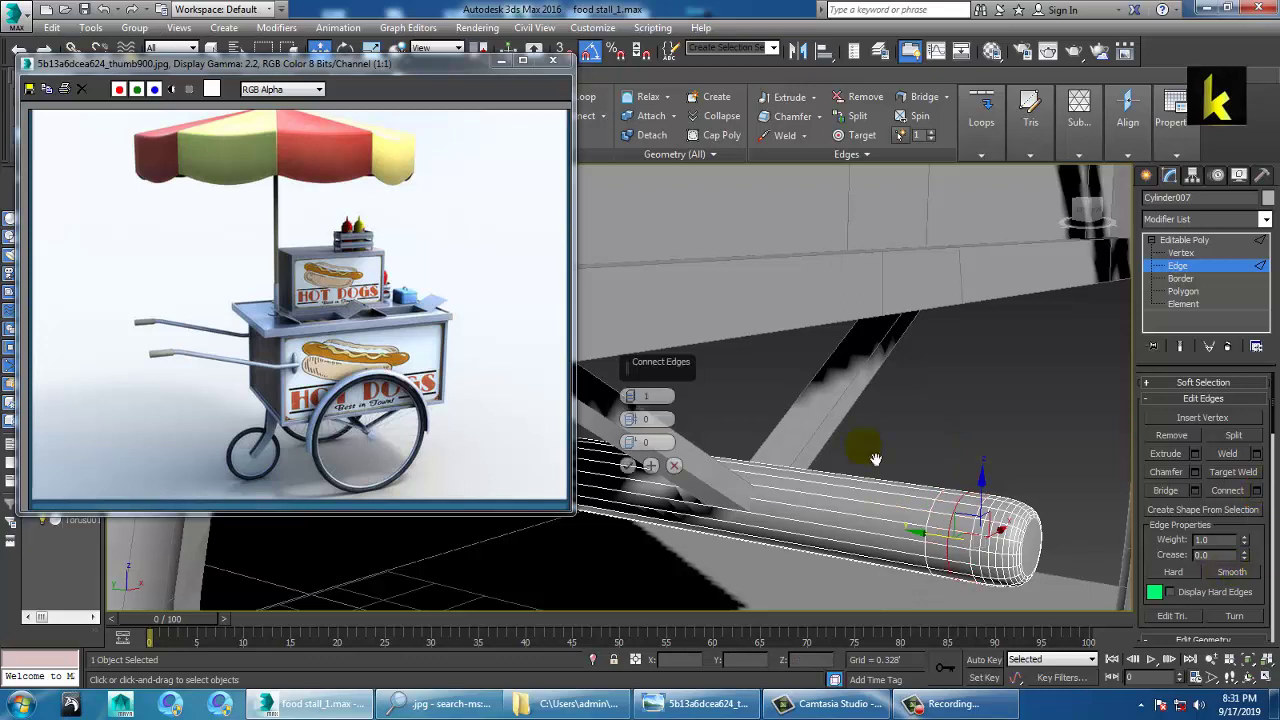
click(674, 467)
scroll(1274, 572, down, 5)
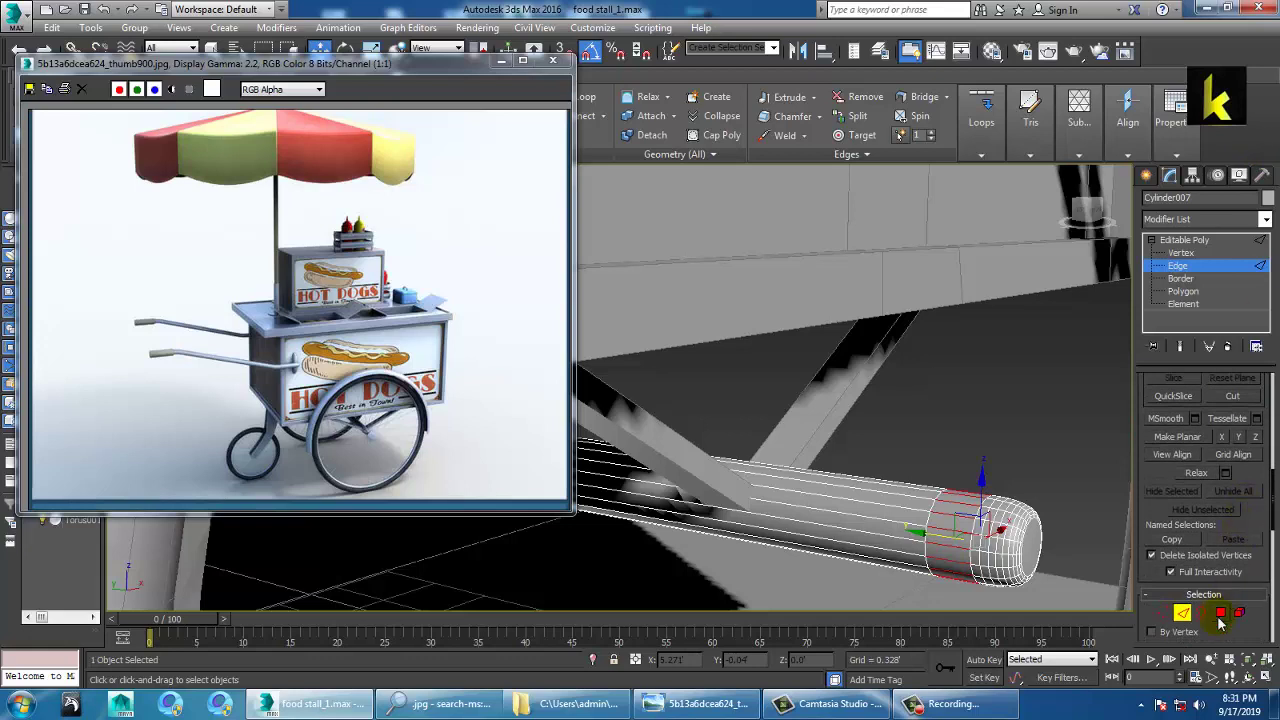
click(1220, 616)
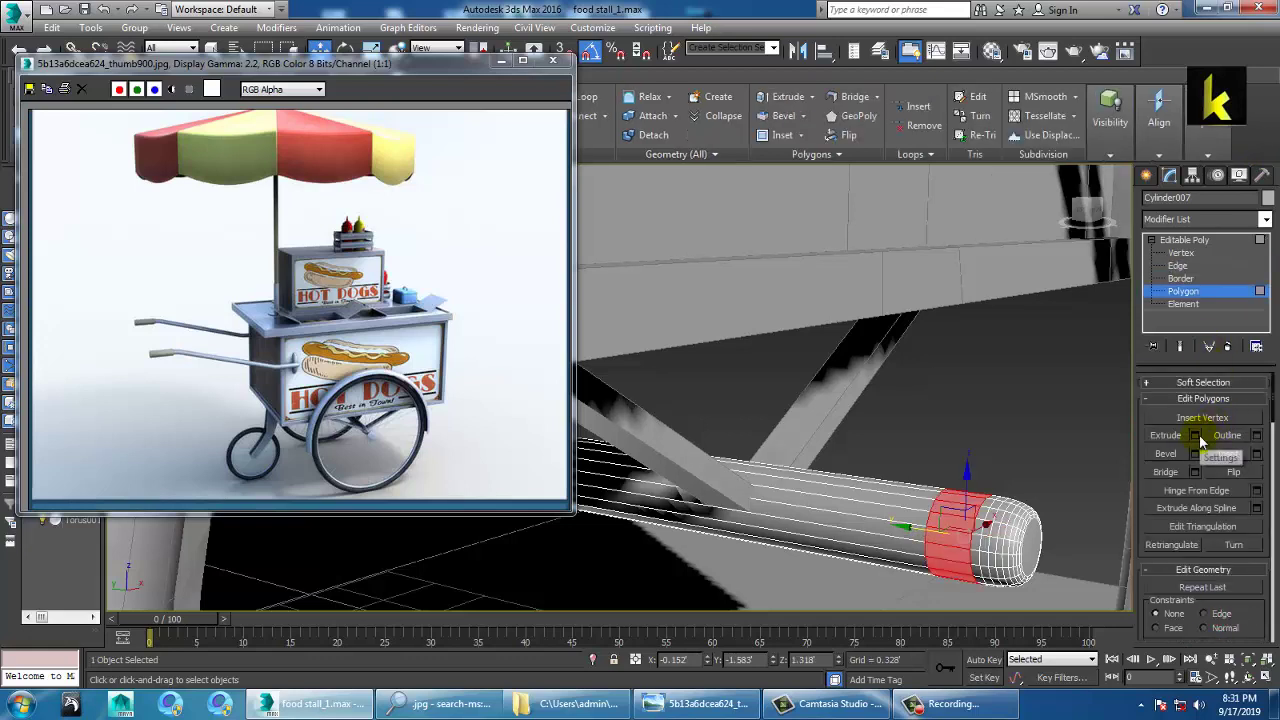
Step: Extrude the selected polygon ring by Local Normal with a height of 0.043' to form a collar on the axle
click(1196, 436)
click(648, 397)
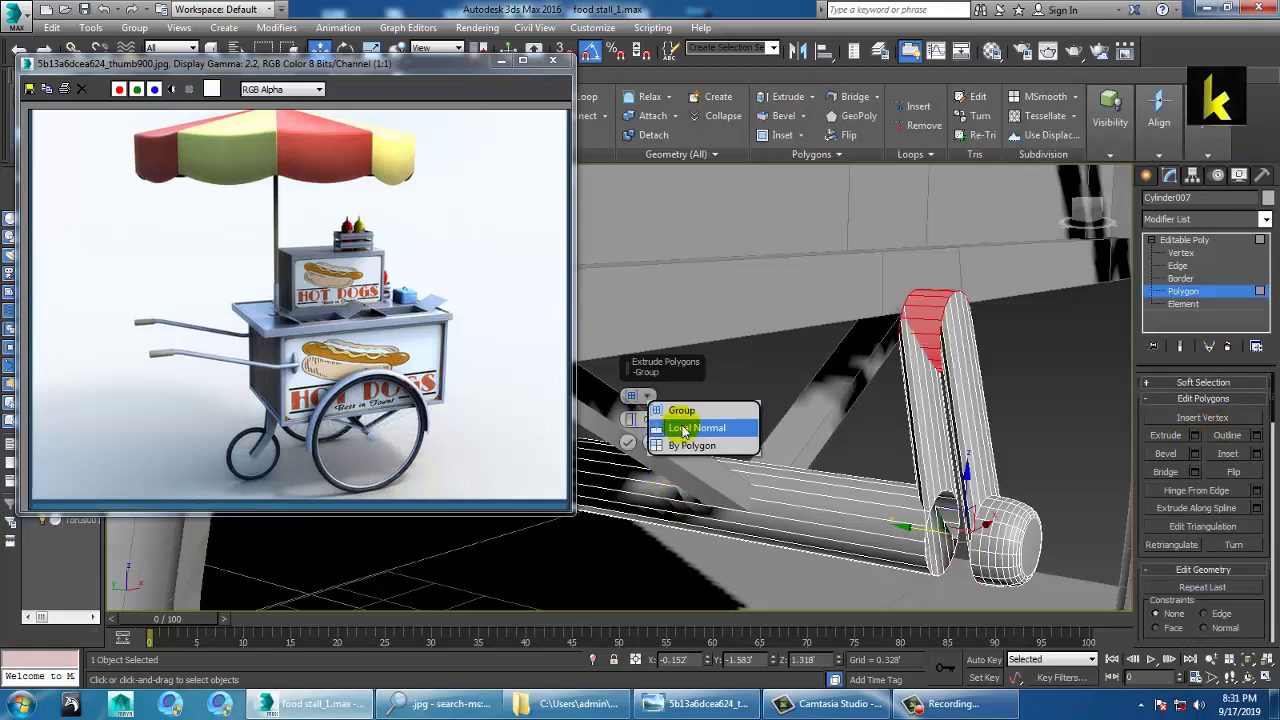
click(688, 425)
drag(634, 431, 665, 487)
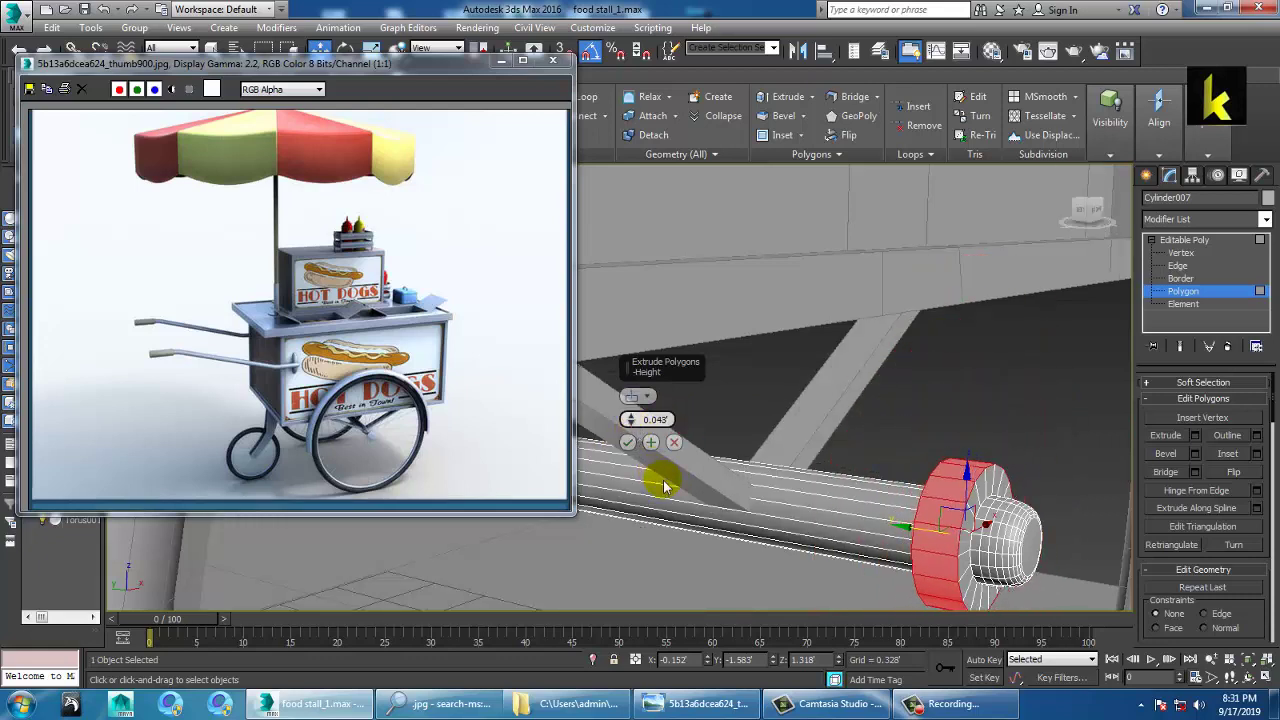
click(628, 442)
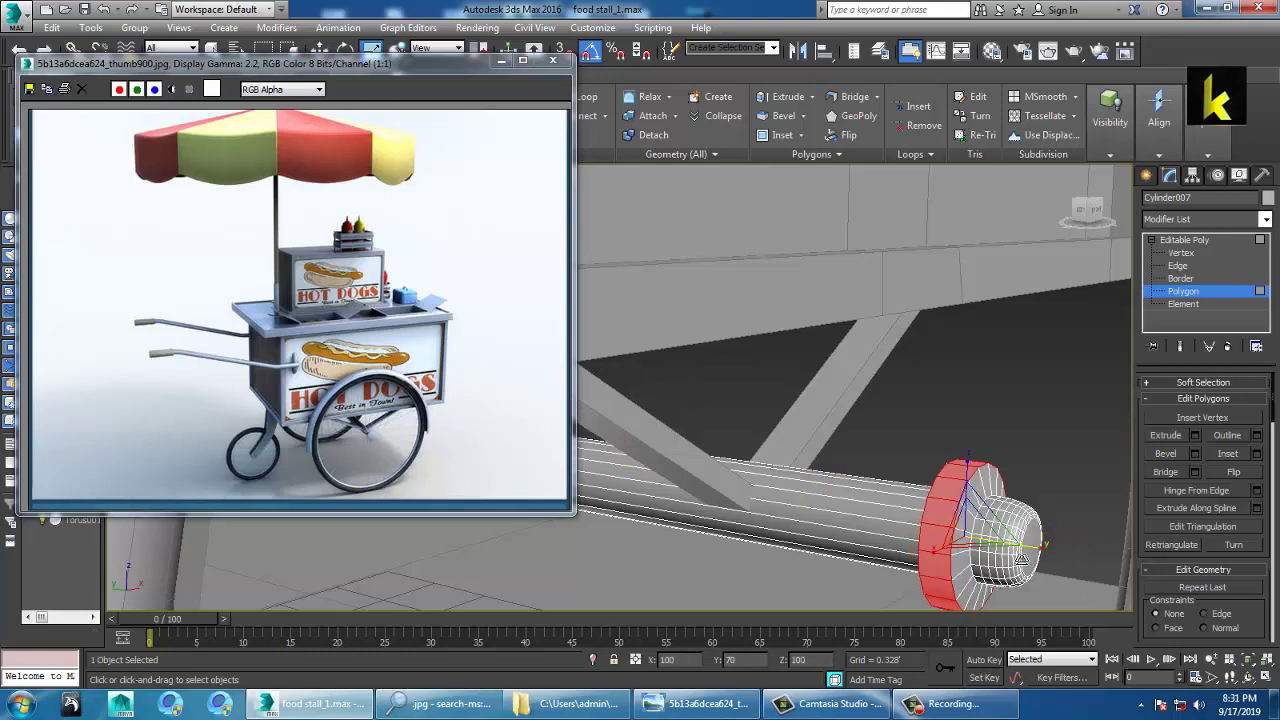
Step: Scale the extruded axle collar down slightly and leave polygon editing
scroll(1005, 540, down, 3)
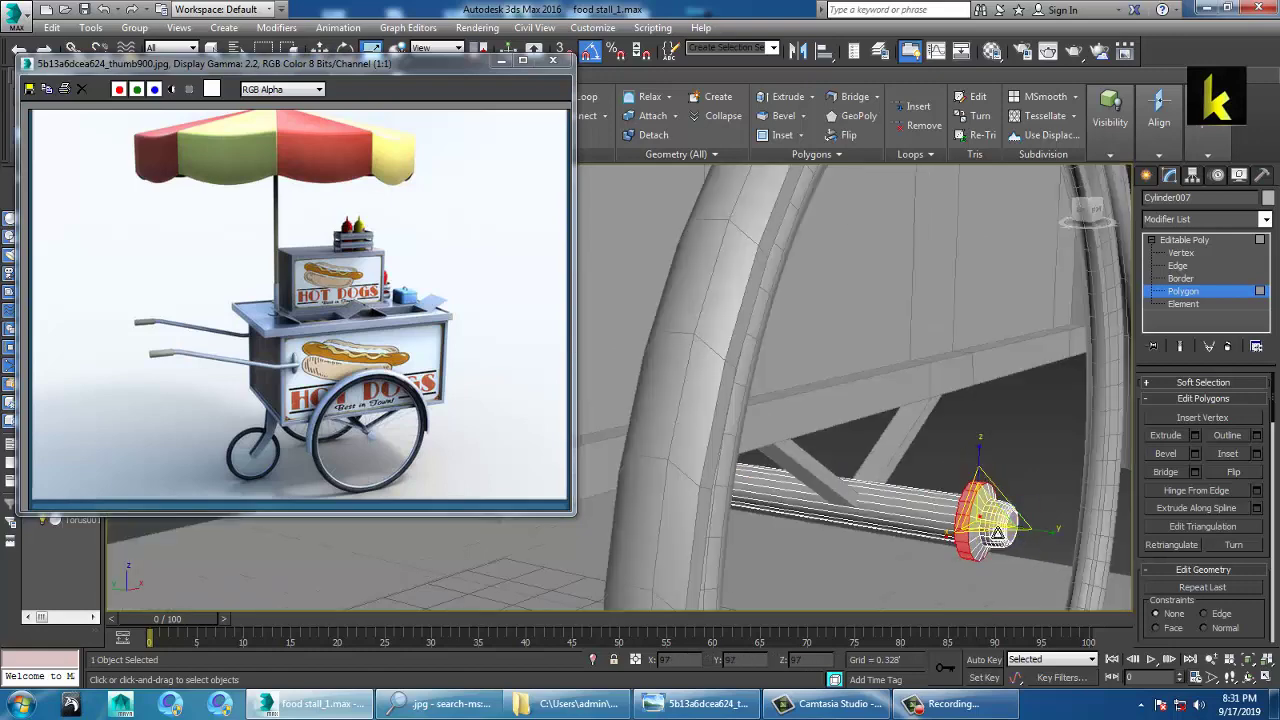
key(w)
click(1184, 240)
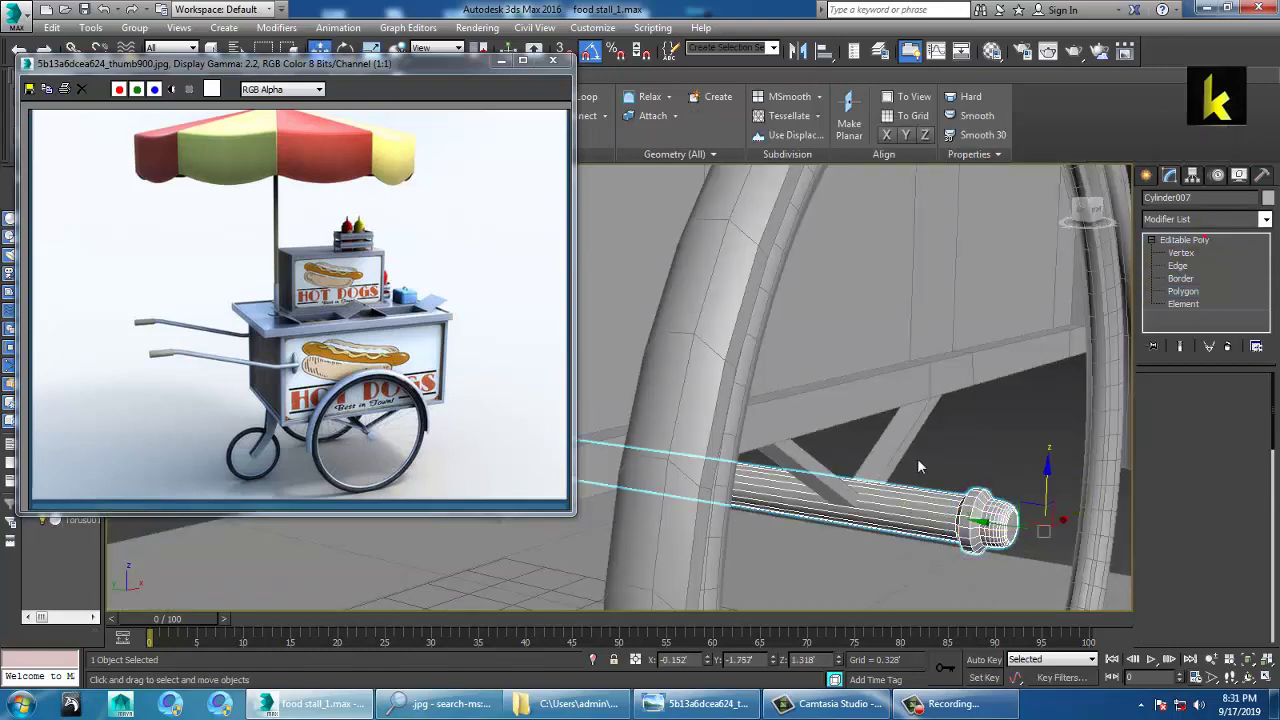
Step: Select the spoke line and move it along Y to about -1.579' so it sits at the axle's wheel-side end
key(alt+w)
right_click(980, 270)
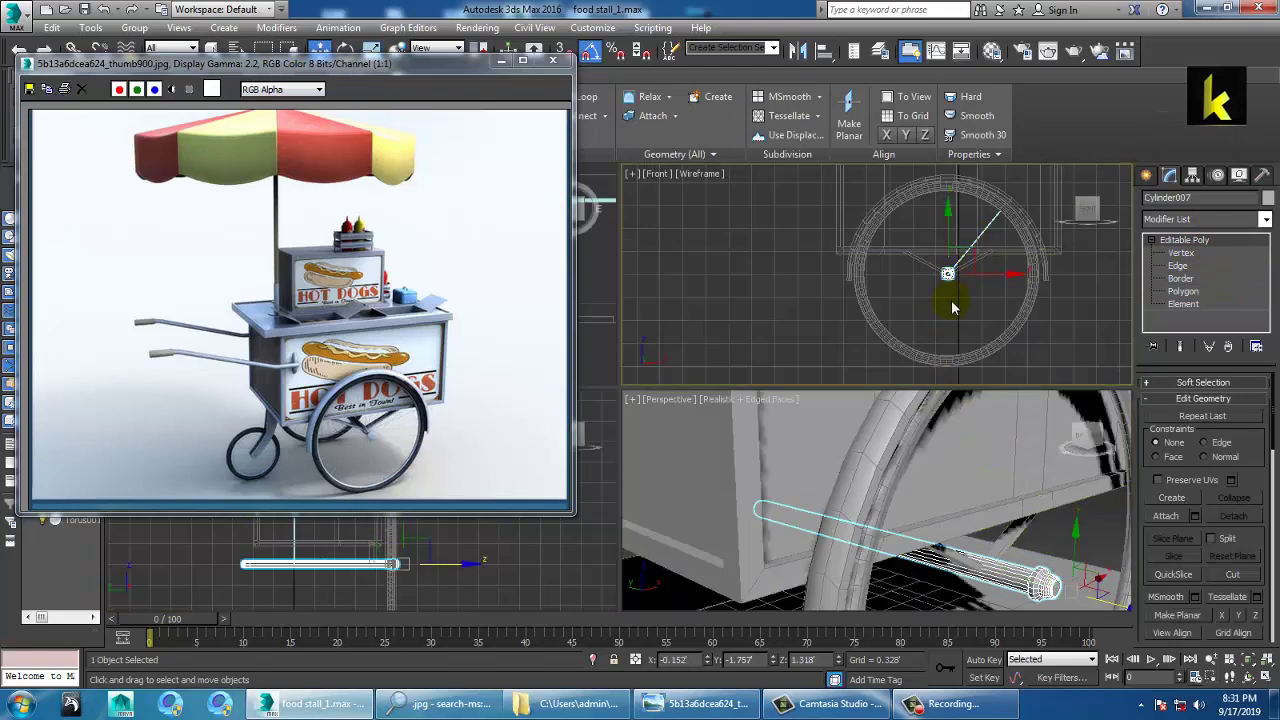
scroll(955, 308, up, 2)
click(1010, 203)
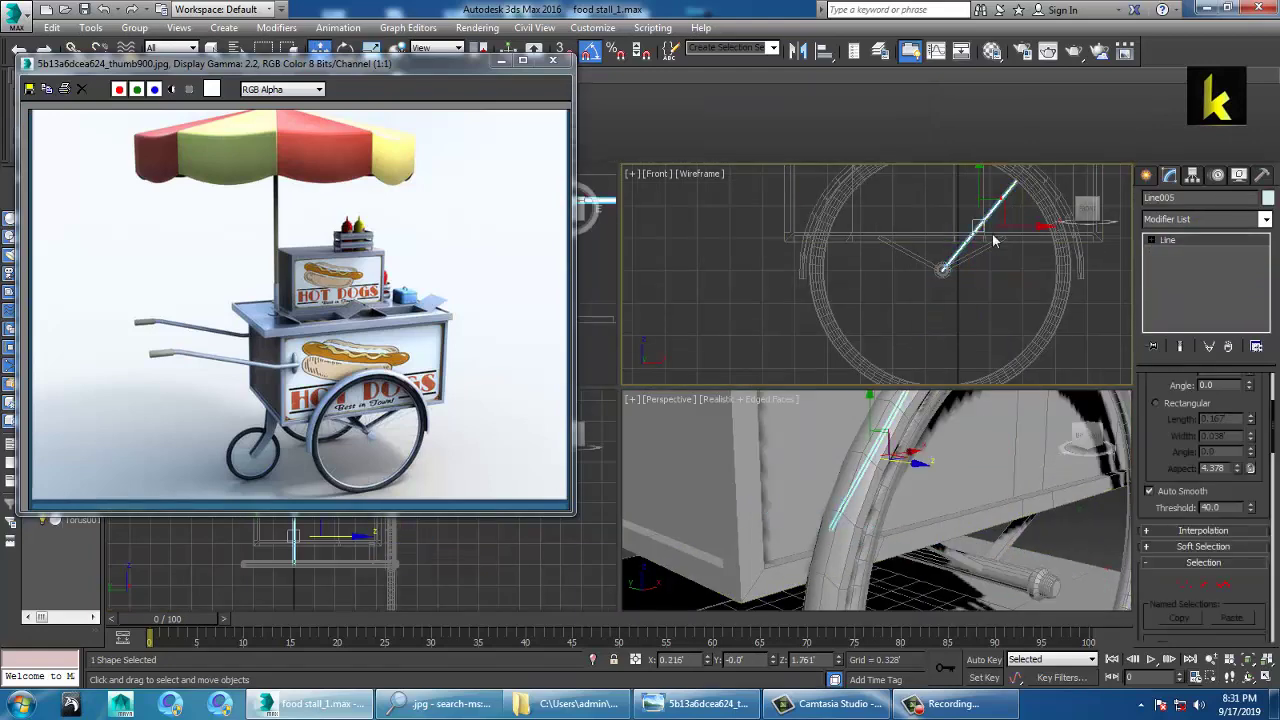
click(940, 480)
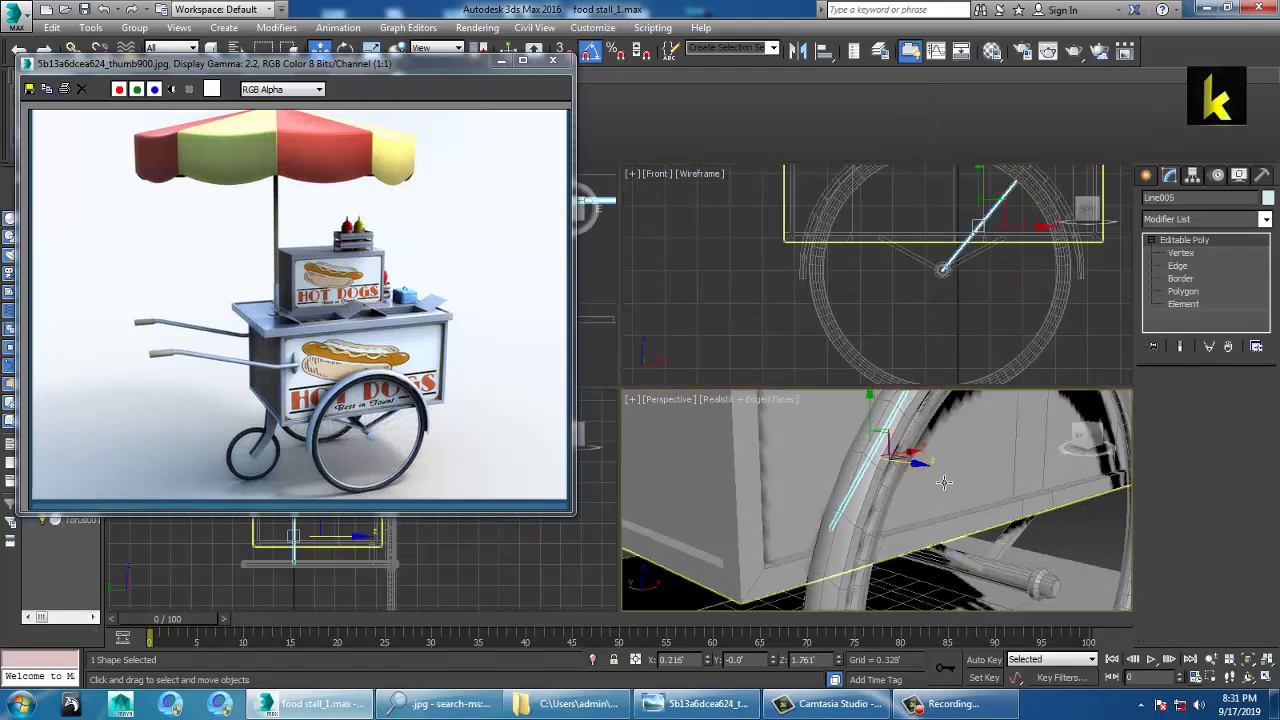
key(ctrl+z)
drag(848, 464, 1052, 513)
alt+middle_drag(1052, 513, 1028, 517)
alt+middle_drag(940, 552, 960, 480)
scroll(906, 563, down, 2)
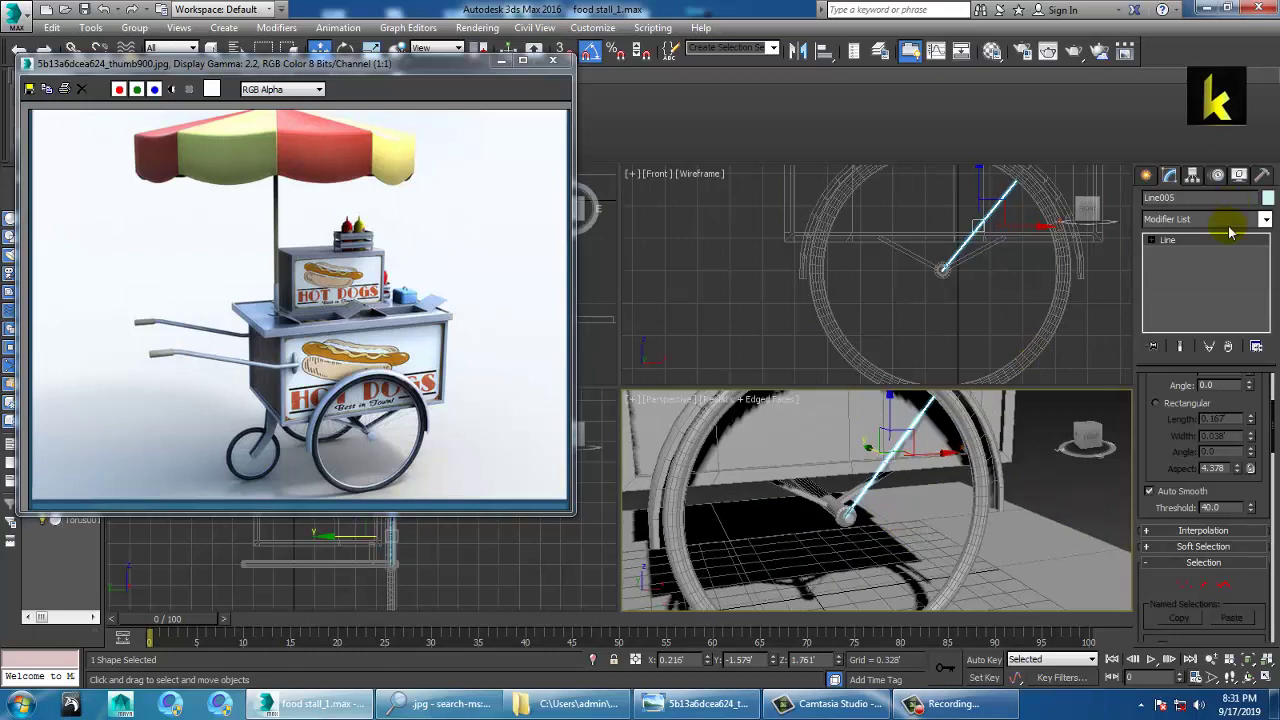
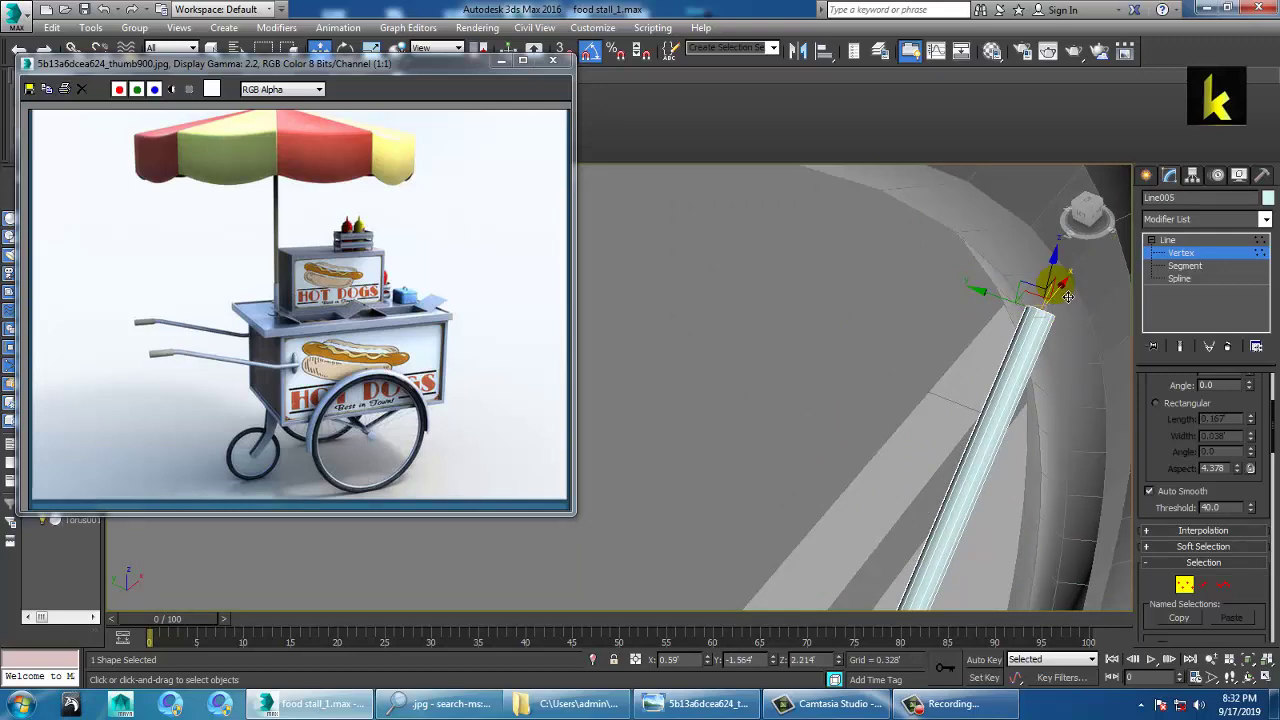
Step: Move the spoke's rim-end vertex to about X 0.61', Y -1.558', Z 2.214' and convert it to Corner
drag(1068, 297, 993, 265)
scroll(993, 265, down, 5)
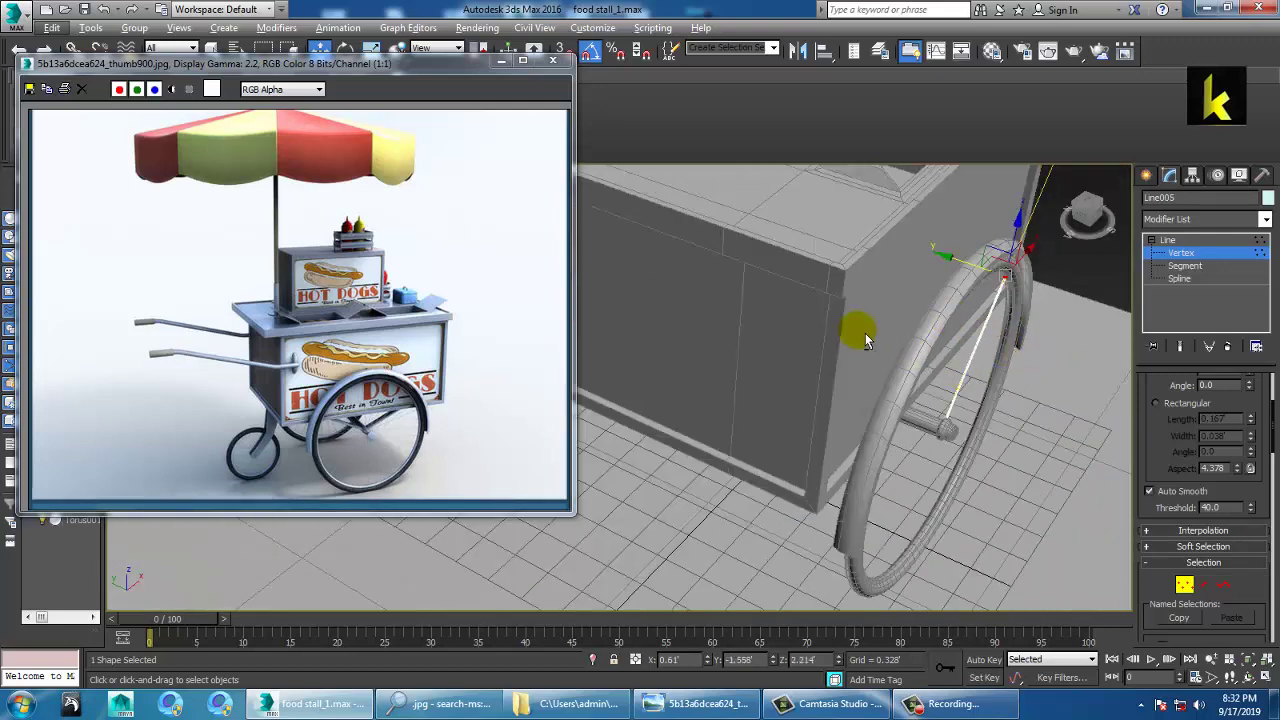
key(alt+w)
scroll(926, 291, down, 3)
key(alt+w)
scroll(906, 294, down, 6)
middle_drag(770, 426, 786, 521)
scroll(871, 449, down, 3)
middle_drag(871, 449, 851, 454)
scroll(932, 360, down, 3)
middle_drag(934, 363, 911, 375)
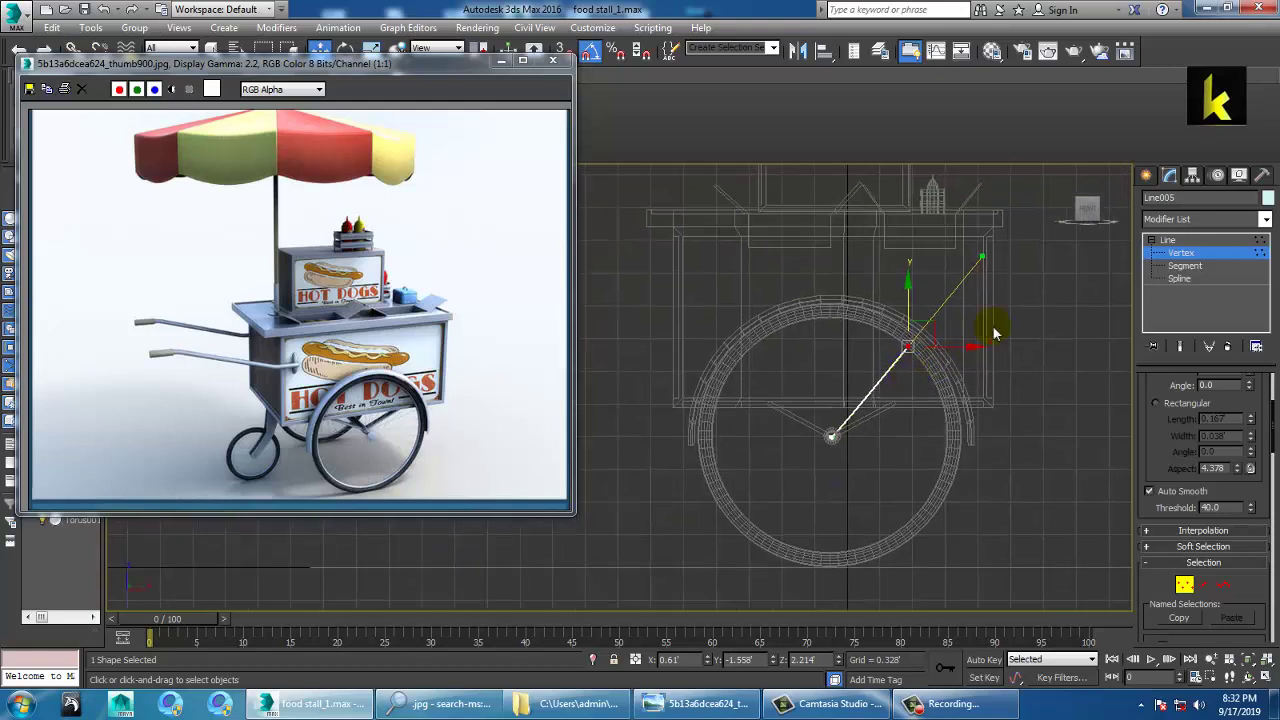
right_click(916, 364)
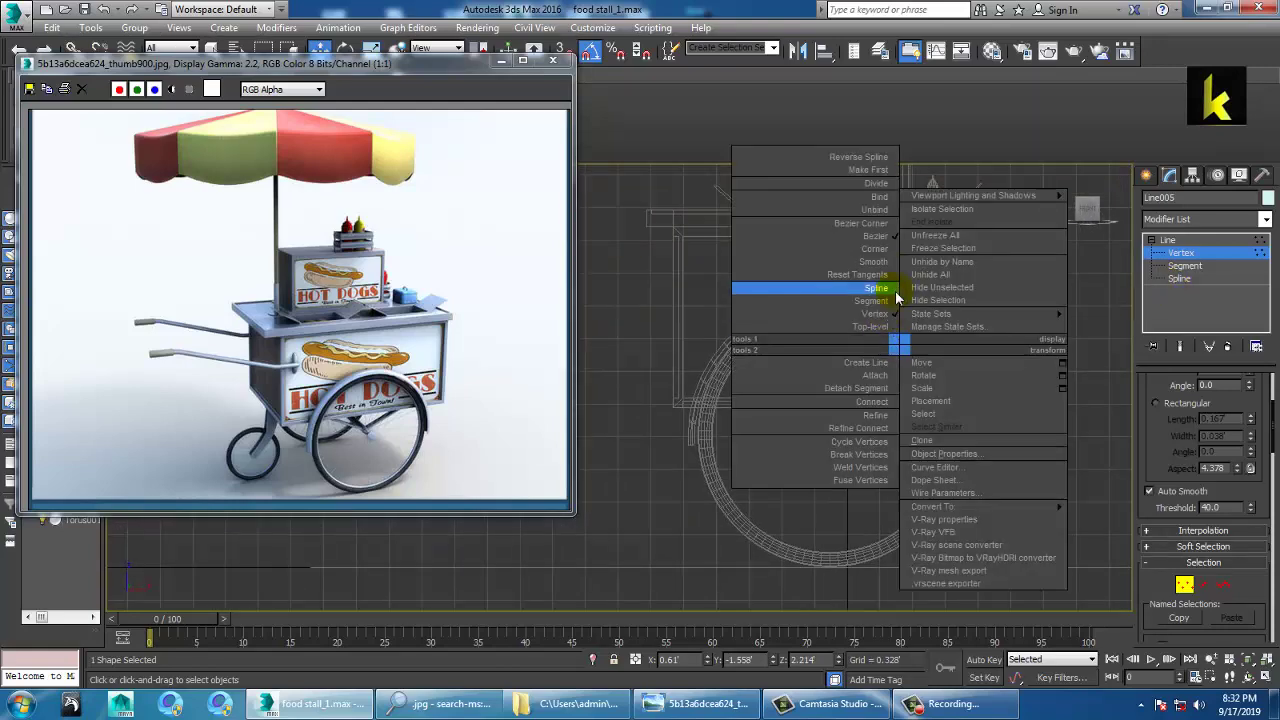
click(885, 245)
scroll(920, 376, up, 2)
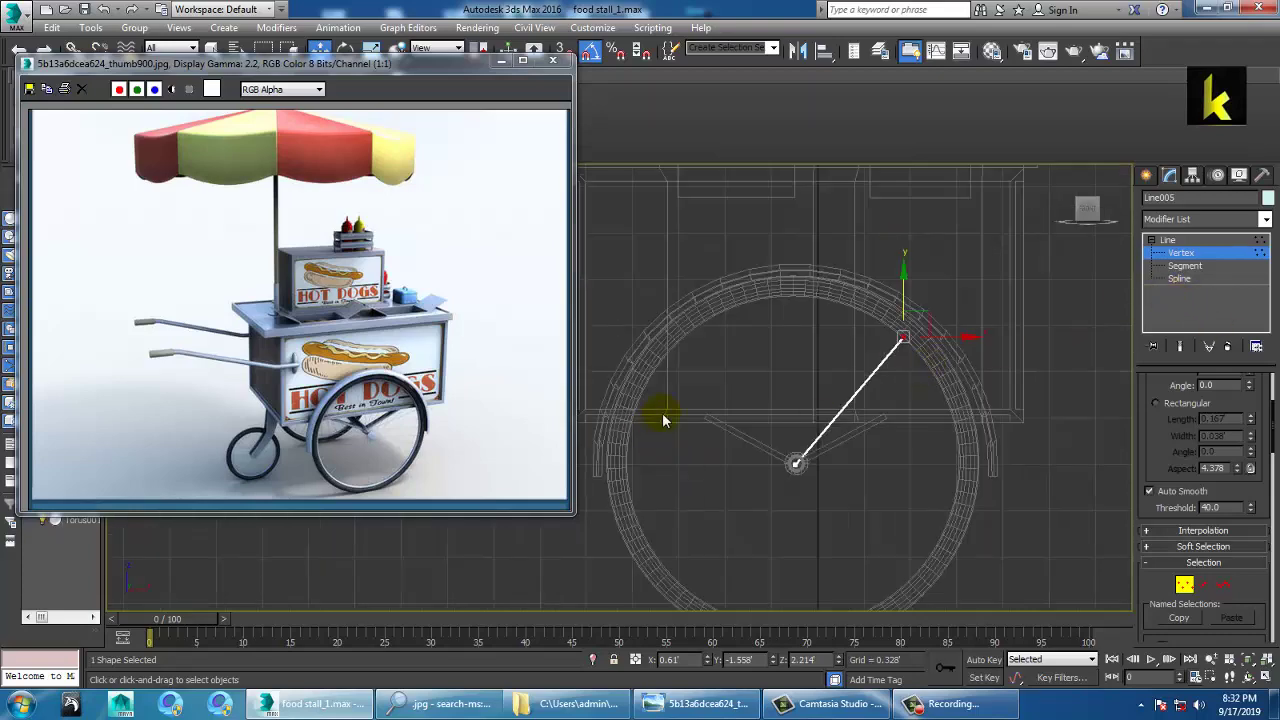
Step: Convert the spoke's hub-end vertex to Smooth and leave vertex editing
right_click(800, 443)
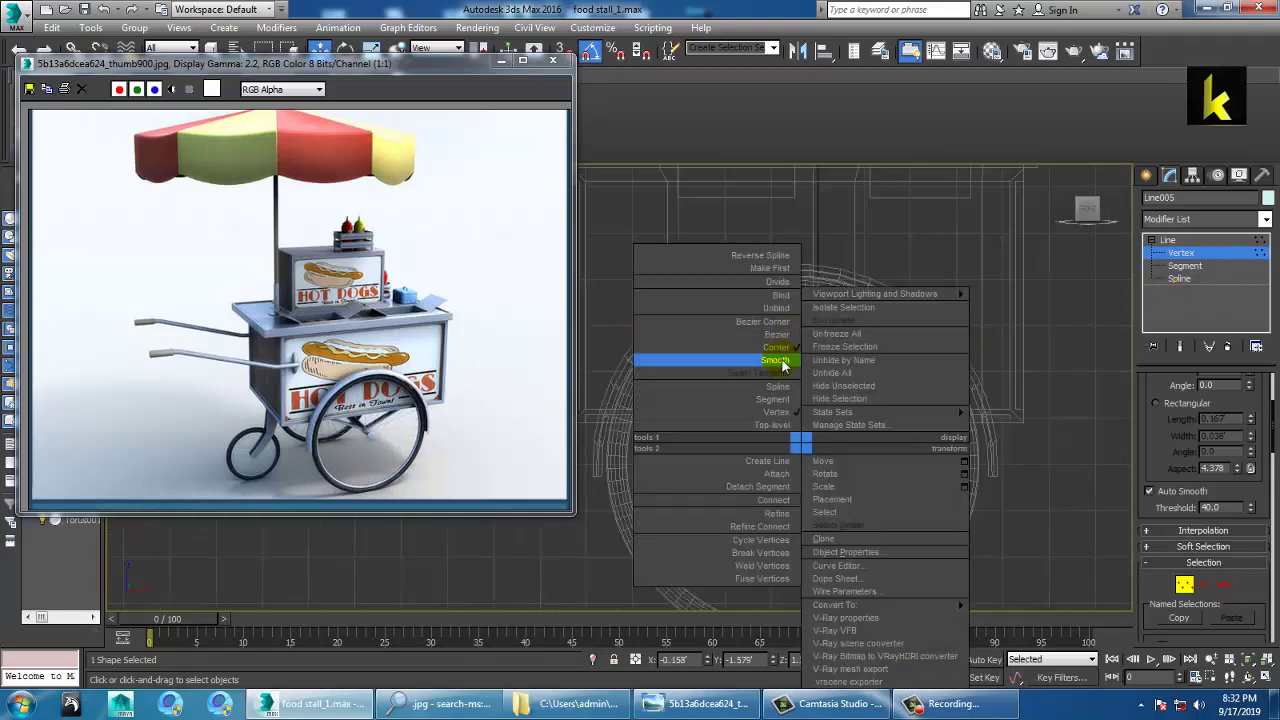
click(786, 366)
scroll(890, 505, up, 3)
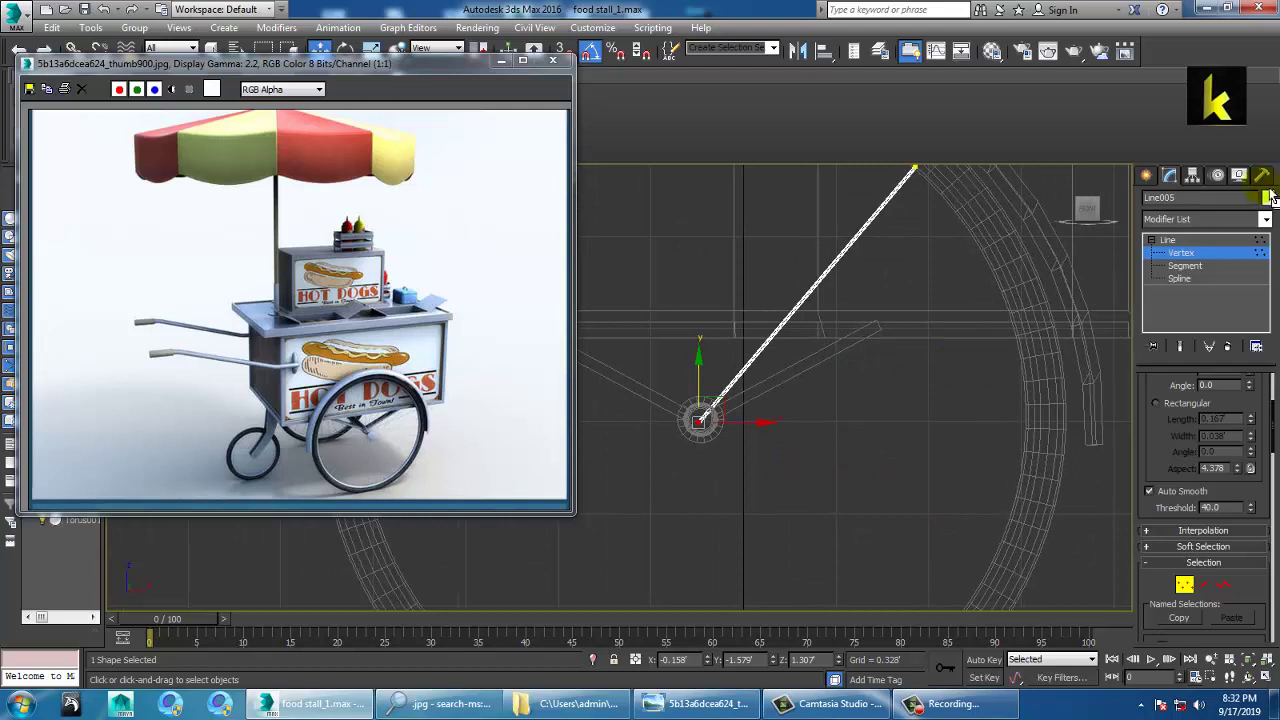
click(1201, 241)
Step: Move only the spoke's pivot to the axle center, at about X -0.158', Z 1.318'
click(1193, 176)
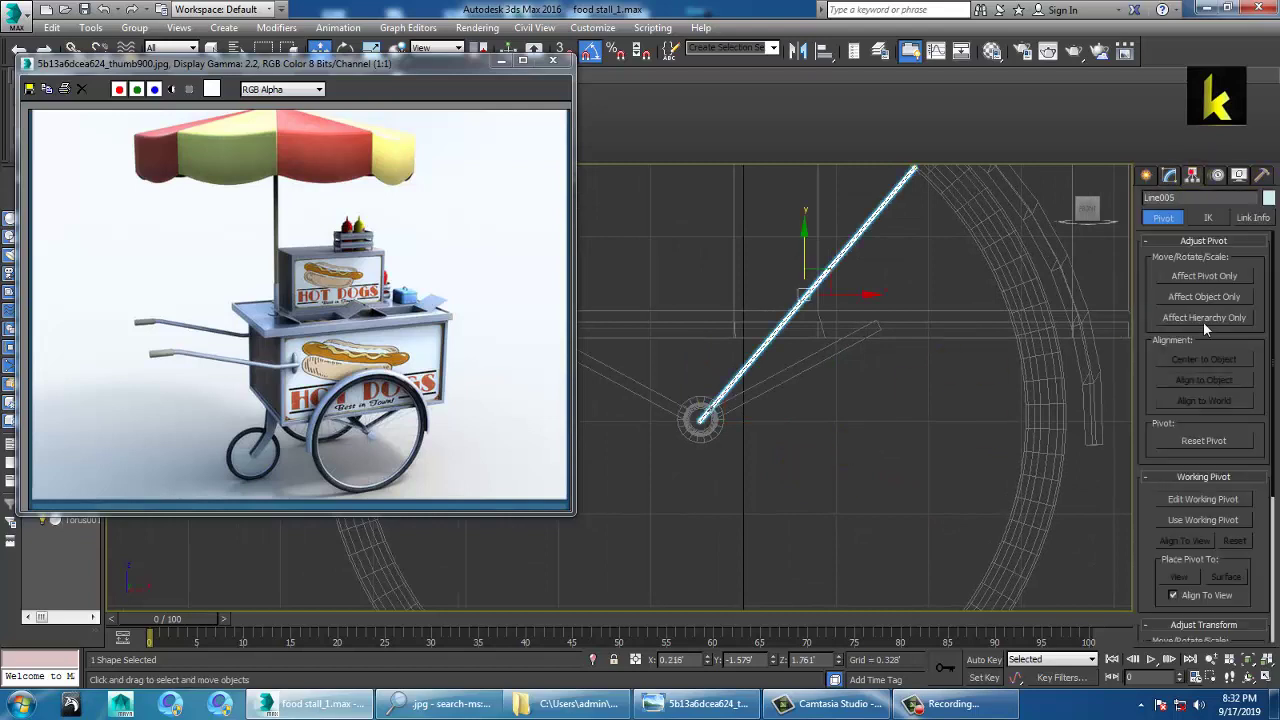
click(1215, 276)
drag(841, 282, 735, 407)
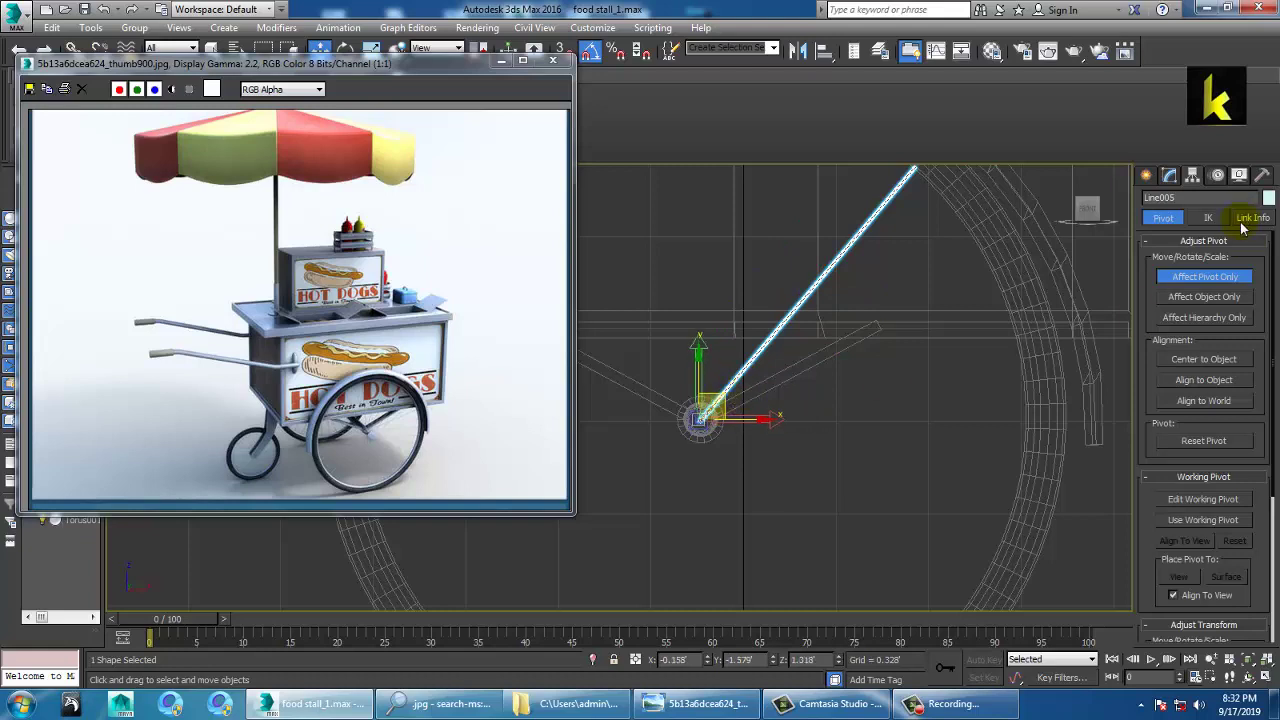
click(1215, 276)
middle_drag(848, 380, 877, 366)
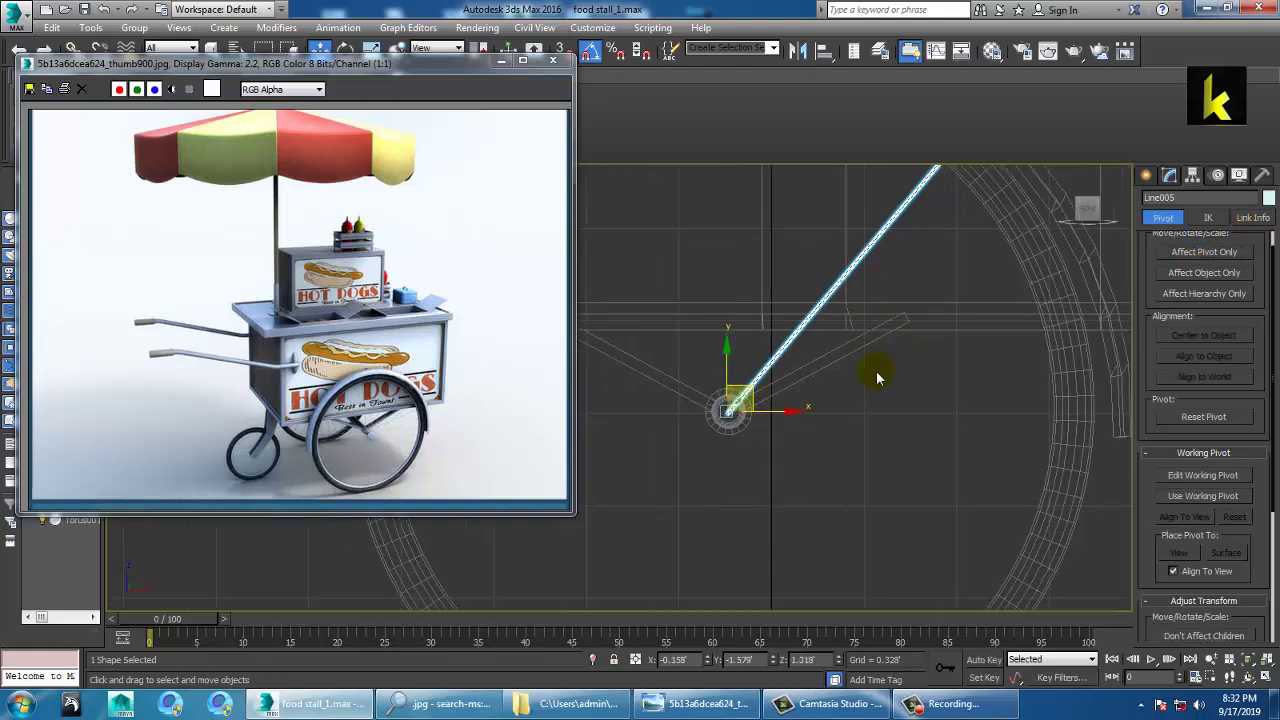
key(e)
mouse_move(832, 378)
shift+mouse_down()
mouse_move(772, 360)
mouse_move(808, 382)
mouse_move(1048, 284)
shift+mouse_up()
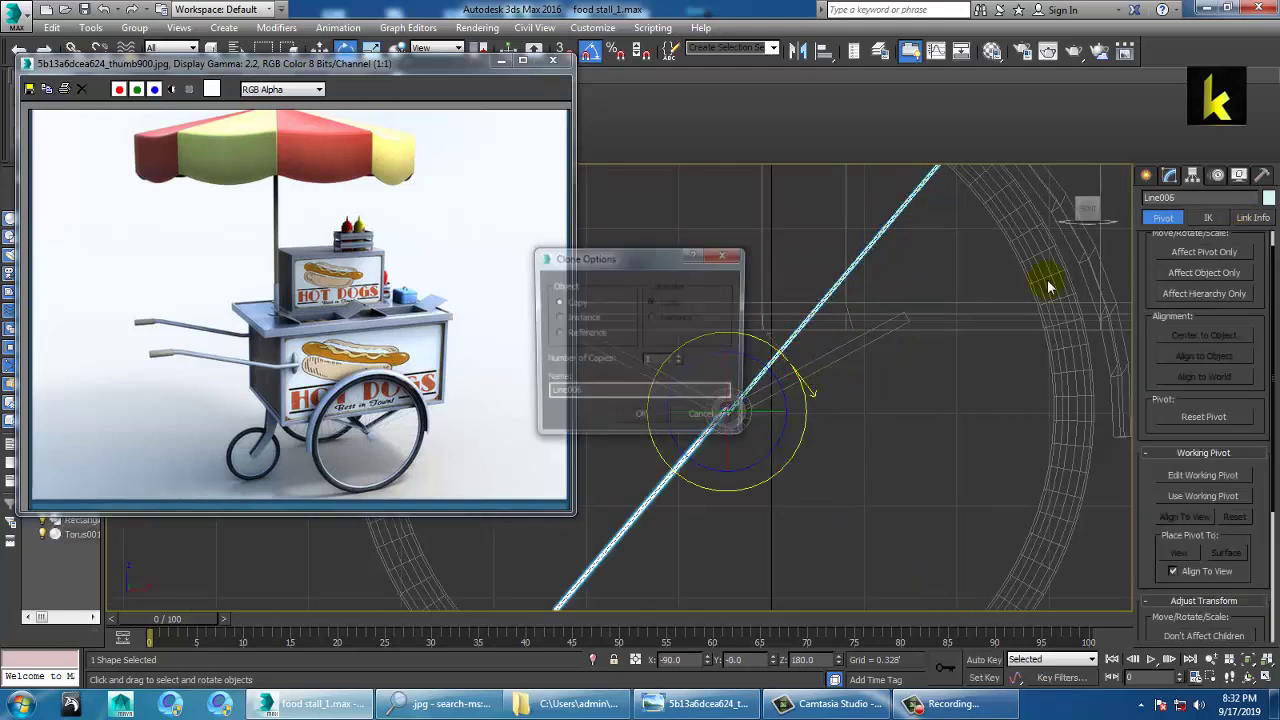
click(704, 419)
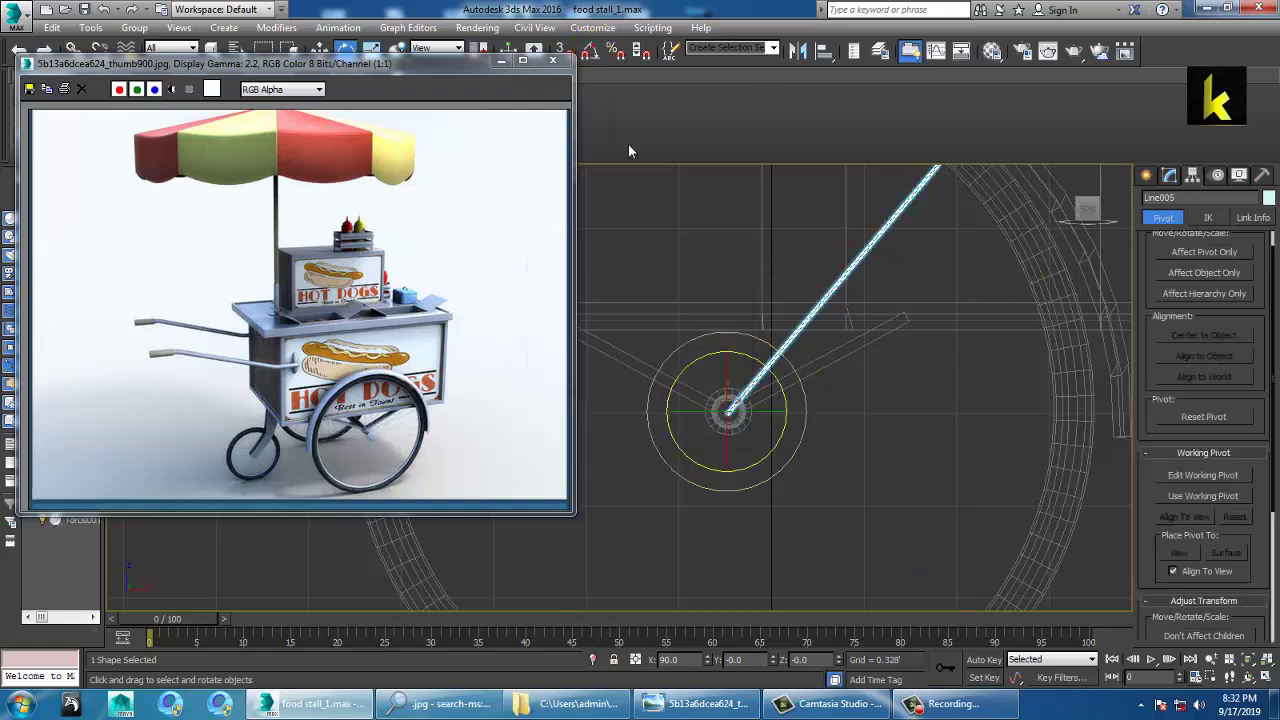
mouse_move(790, 372)
shift+mouse_down()
mouse_move(822, 391)
mouse_move(812, 387)
shift+mouse_up()
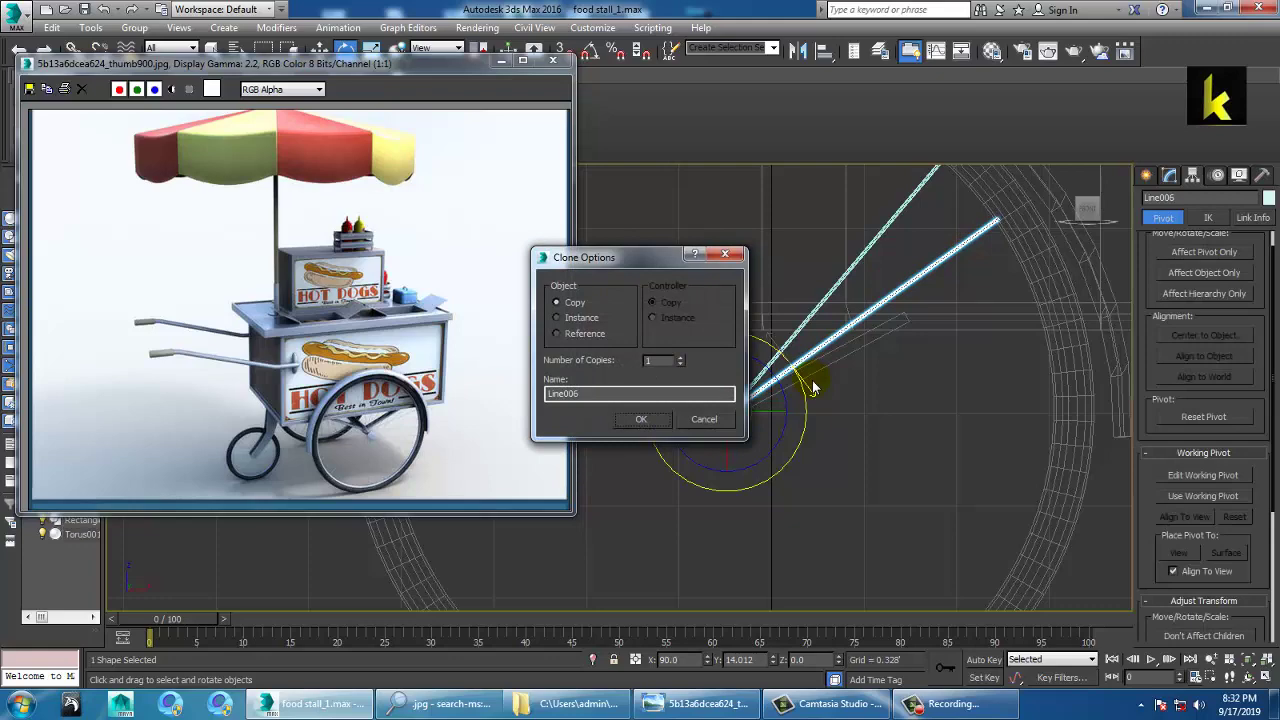
click(705, 419)
Step: Examine in the Perspective view how the spoke meets the axle collar and the wheel rim
key(alt+w)
middle_click(973, 506)
key(alt+w)
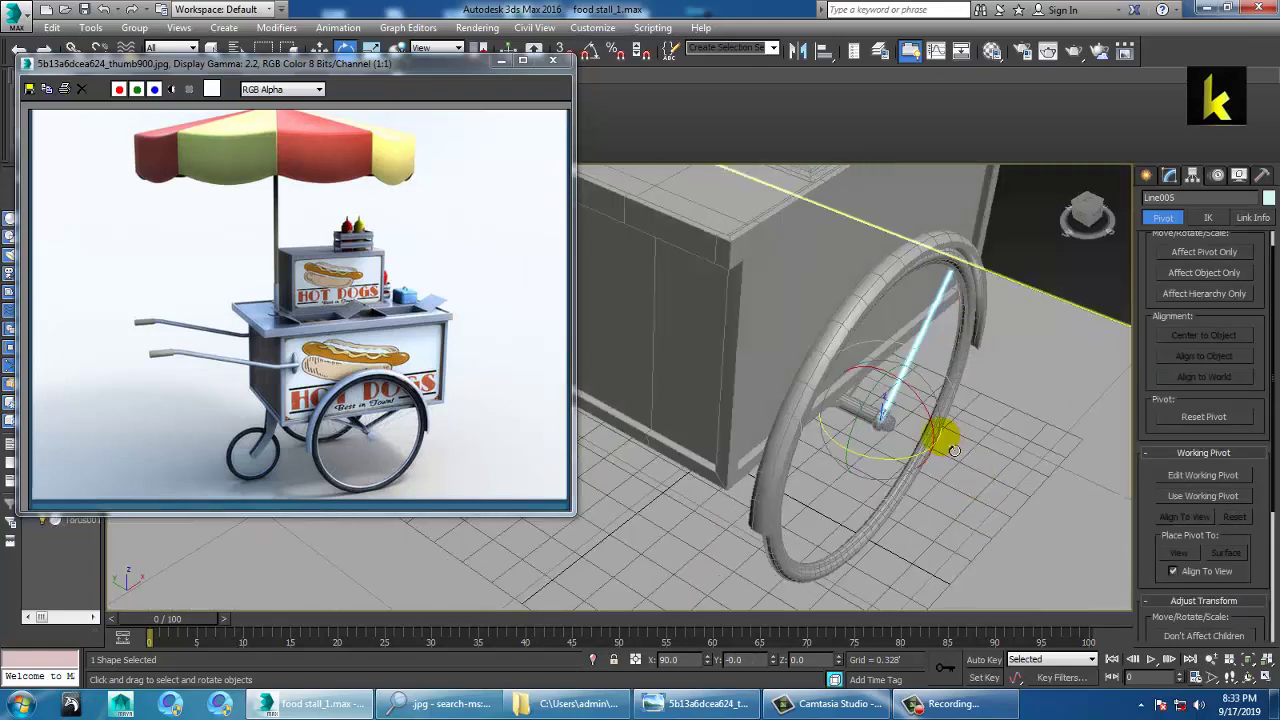
scroll(886, 406, up, 5)
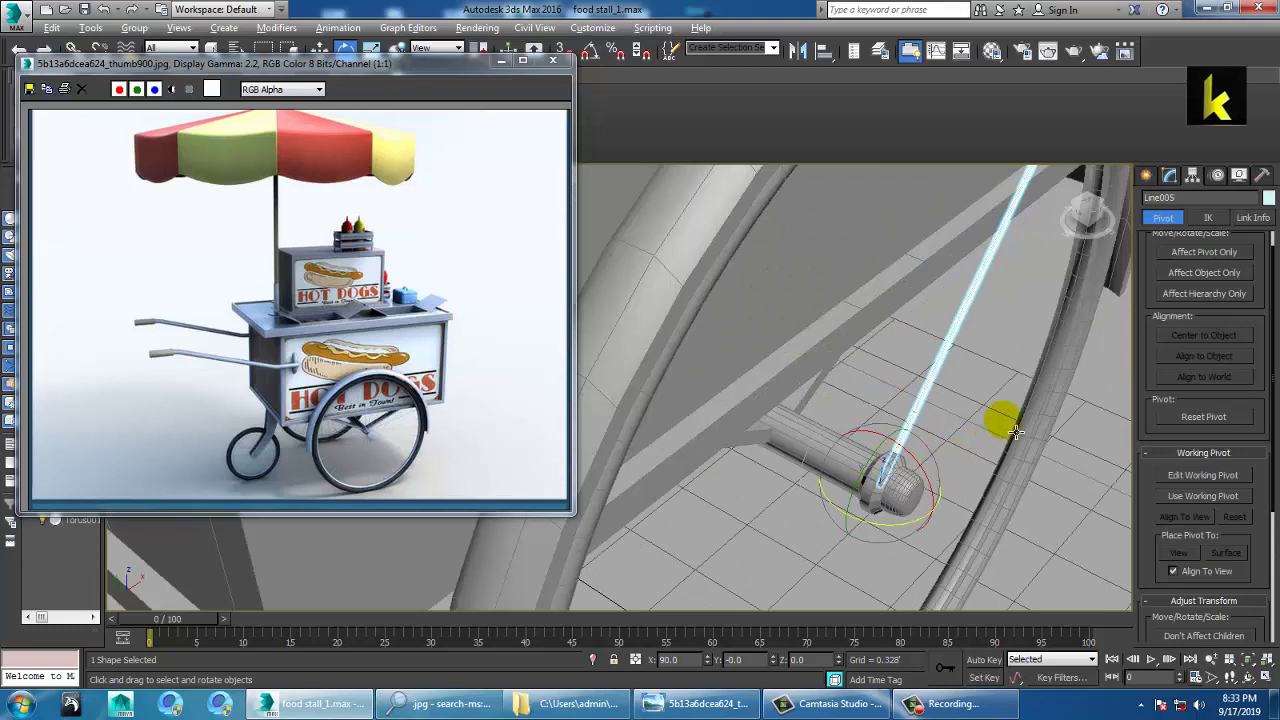
scroll(990, 405, down, 4)
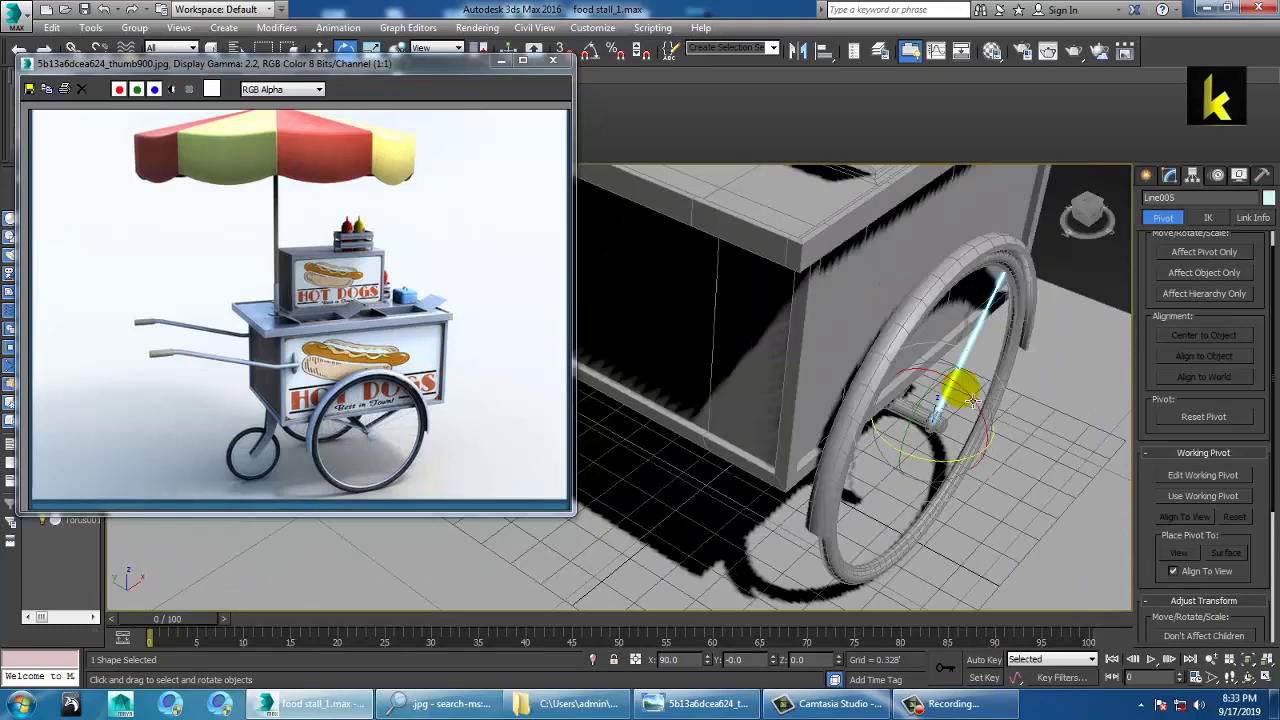
scroll(973, 401, down, 5)
scroll(1002, 428, up, 2)
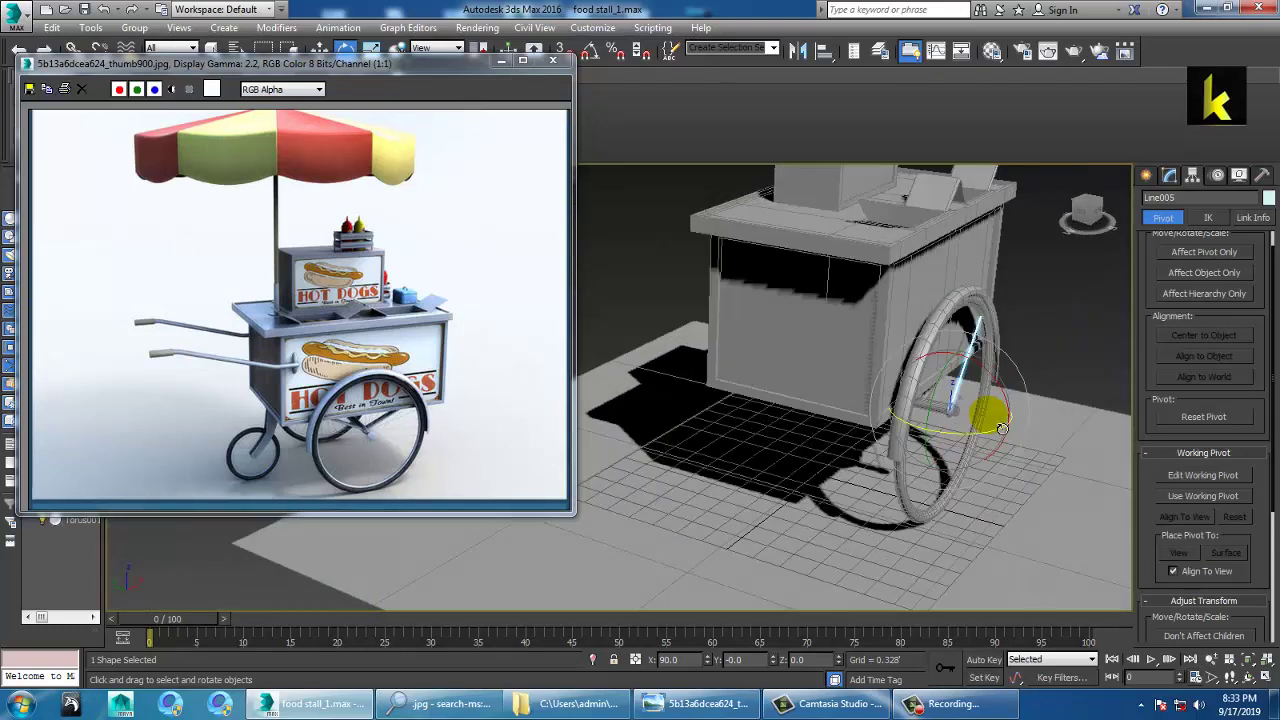
scroll(1002, 428, up, 3)
click(1146, 175)
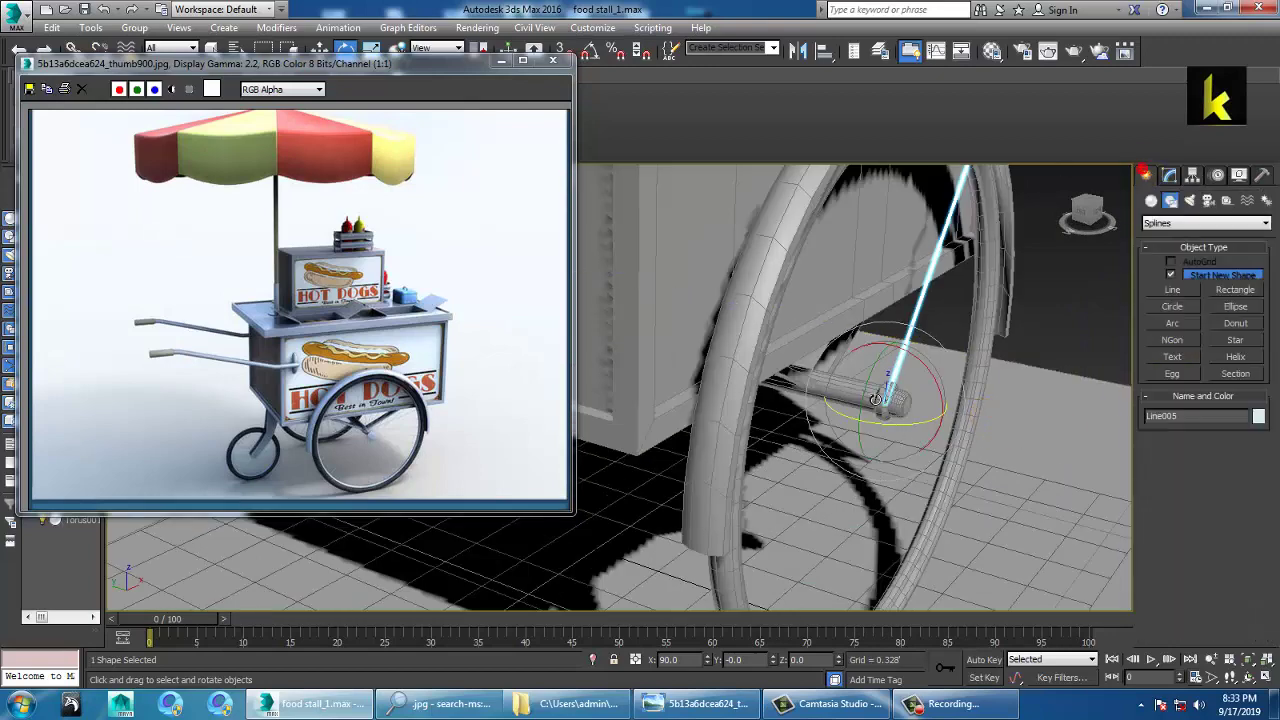
Step: Move the axle cylinder's wheel-side end vertices, including the collar, slightly inward along Y and leave vertex editing
click(866, 386)
key(1)
key(1)
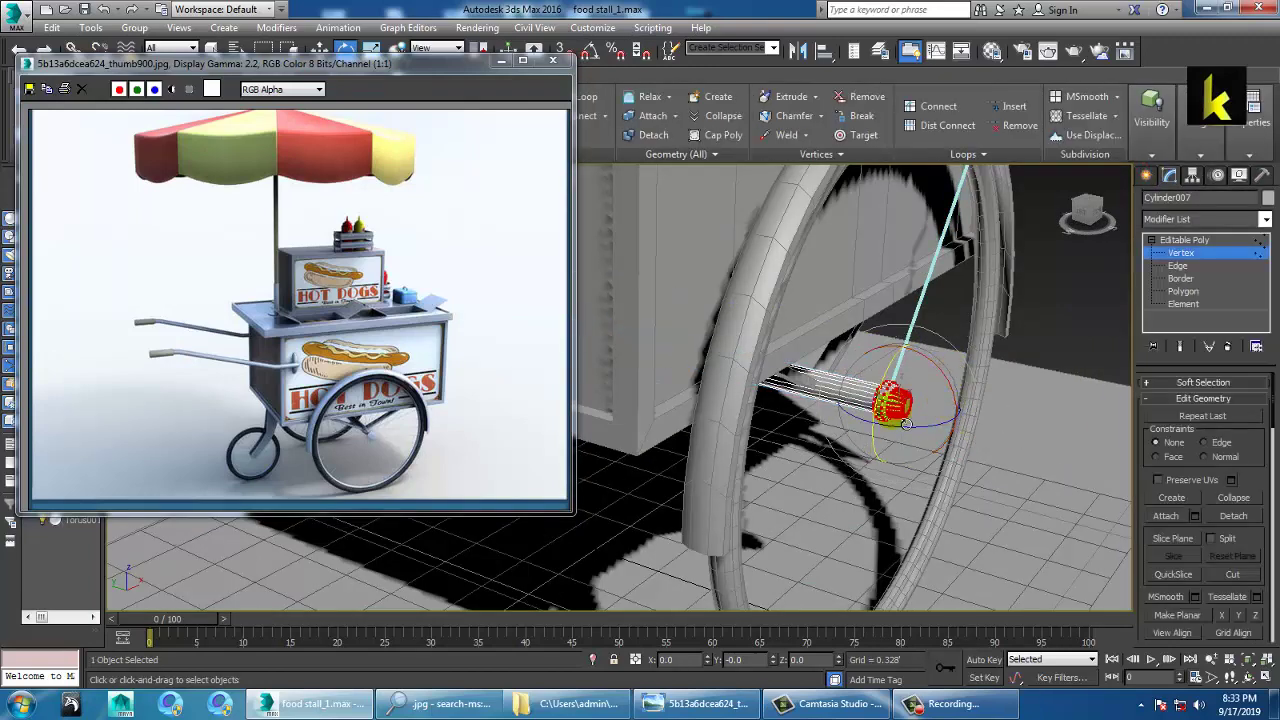
key(w)
alt+middle_drag(905, 424, 891, 413)
drag(850, 386, 839, 381)
click(1186, 242)
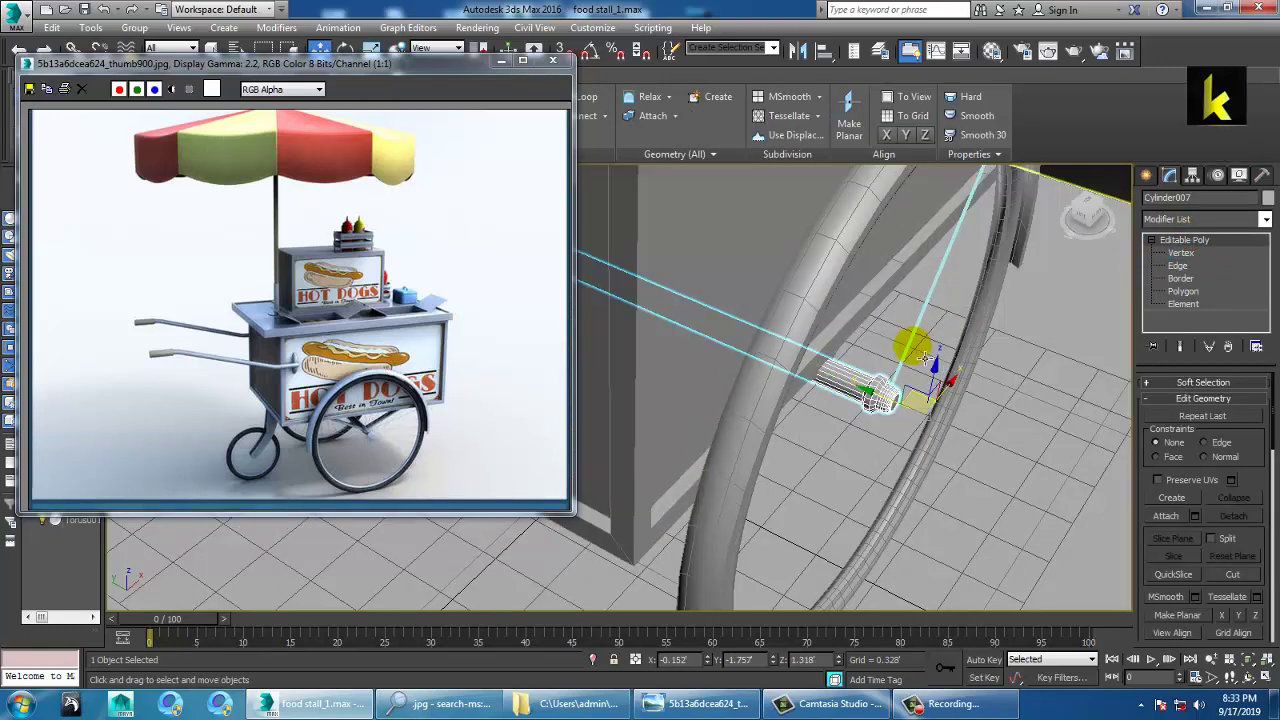
Step: Move the spoke's hub-end vertex inward along the axle to about Y -1.512'
click(911, 348)
key(1)
click(903, 430)
key(F3)
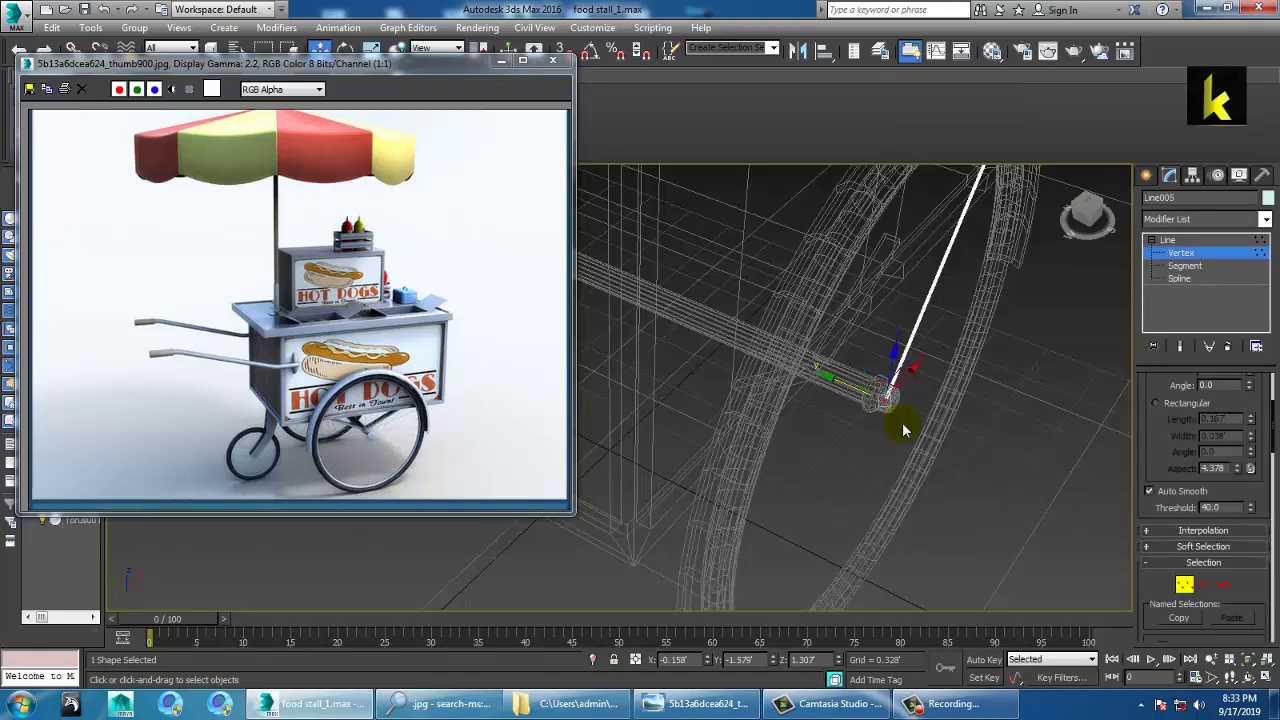
drag(864, 393, 848, 385)
key(F3)
Step: In the Front view, move the spoke's hub-end vertex off the axle center to about X -0.129', Z 1.349'
key(alt+w)
right_click(908, 223)
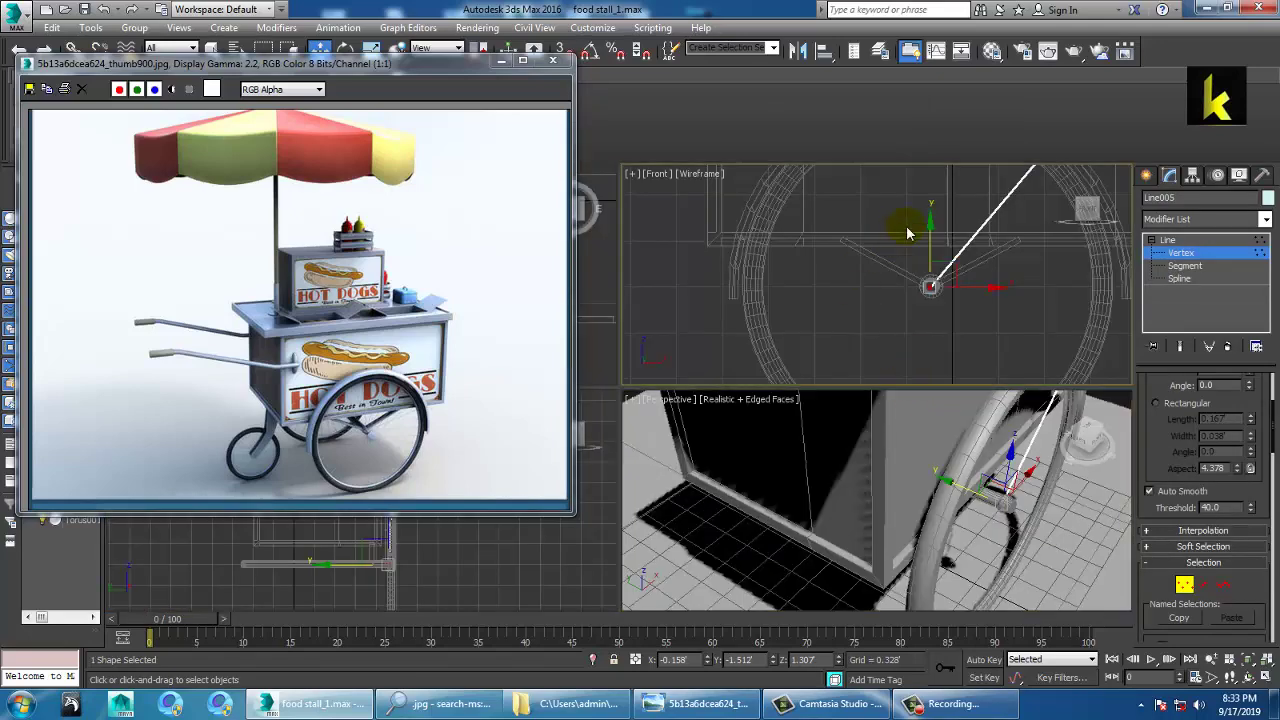
key(alt+w)
scroll(686, 411, up, 3)
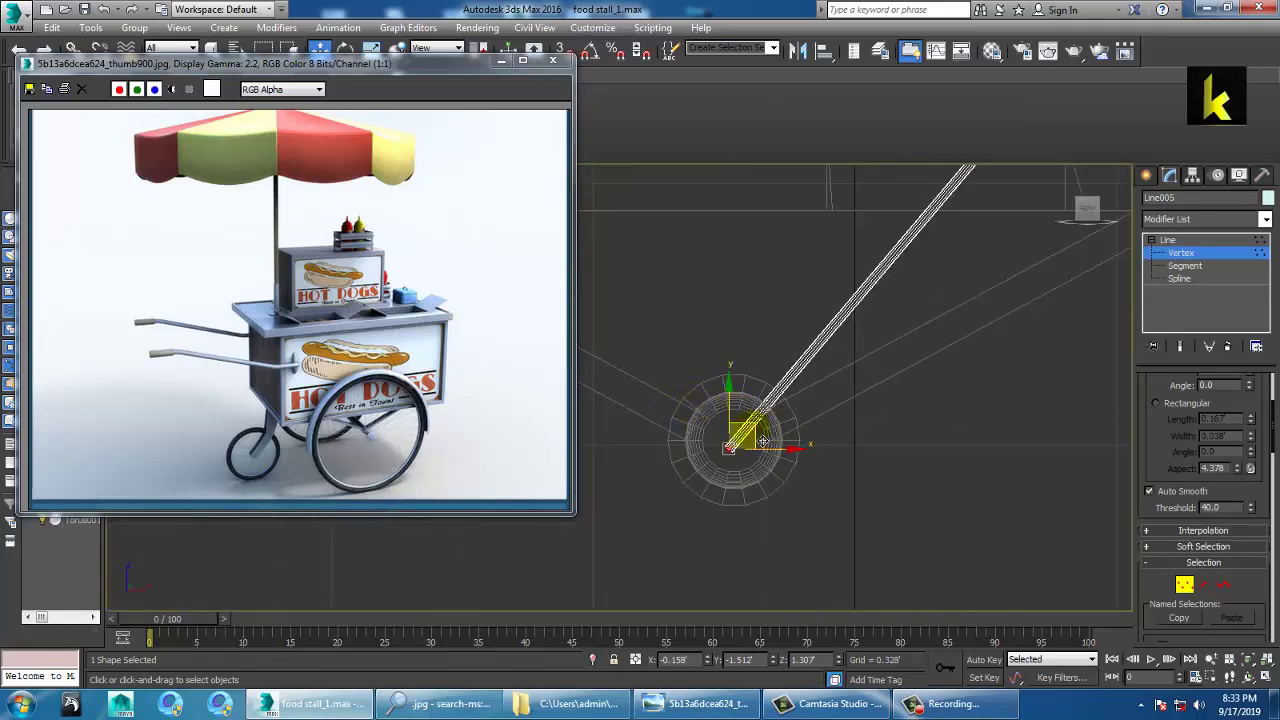
drag(762, 441, 785, 407)
Step: In the Perspective view, shift the spoke's hub-end vertex onto the axle collar at about Y -1.529' and leave vertex editing
key(alt+w)
right_click(930, 493)
key(z)
key(alt+w)
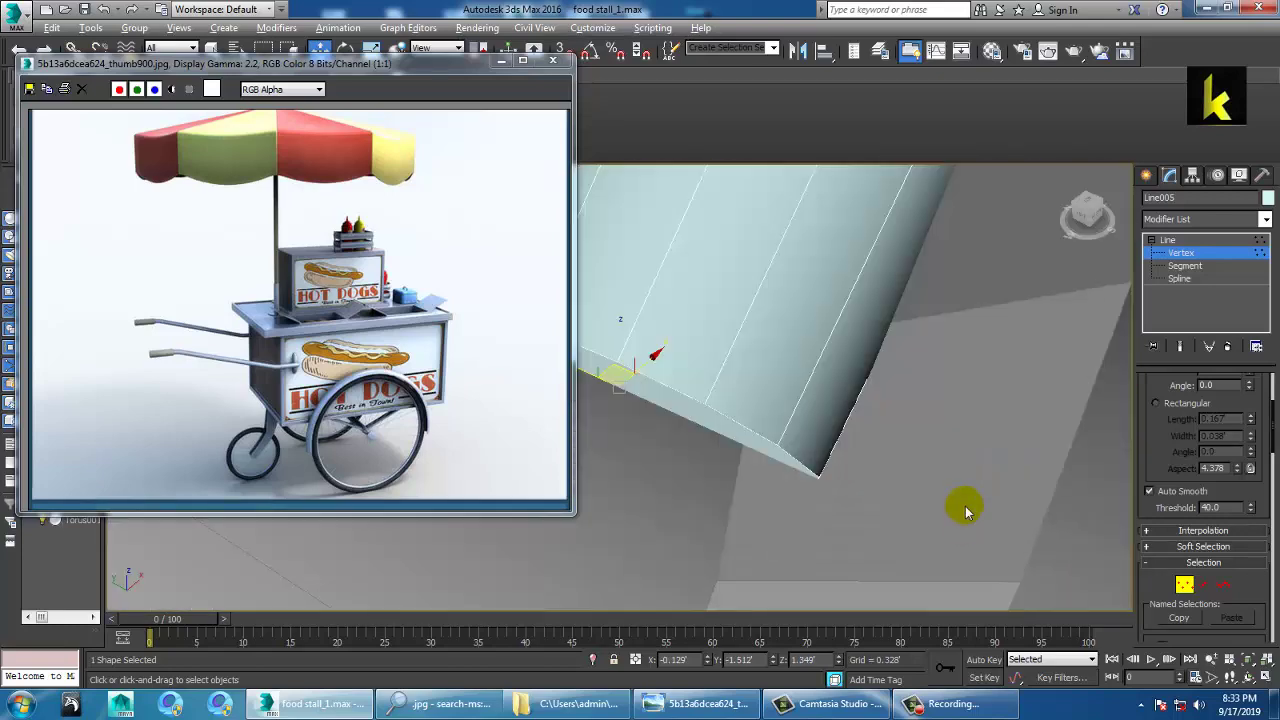
scroll(966, 508, down, 5)
alt+middle_drag(966, 510, 967, 471)
scroll(957, 463, down, 4)
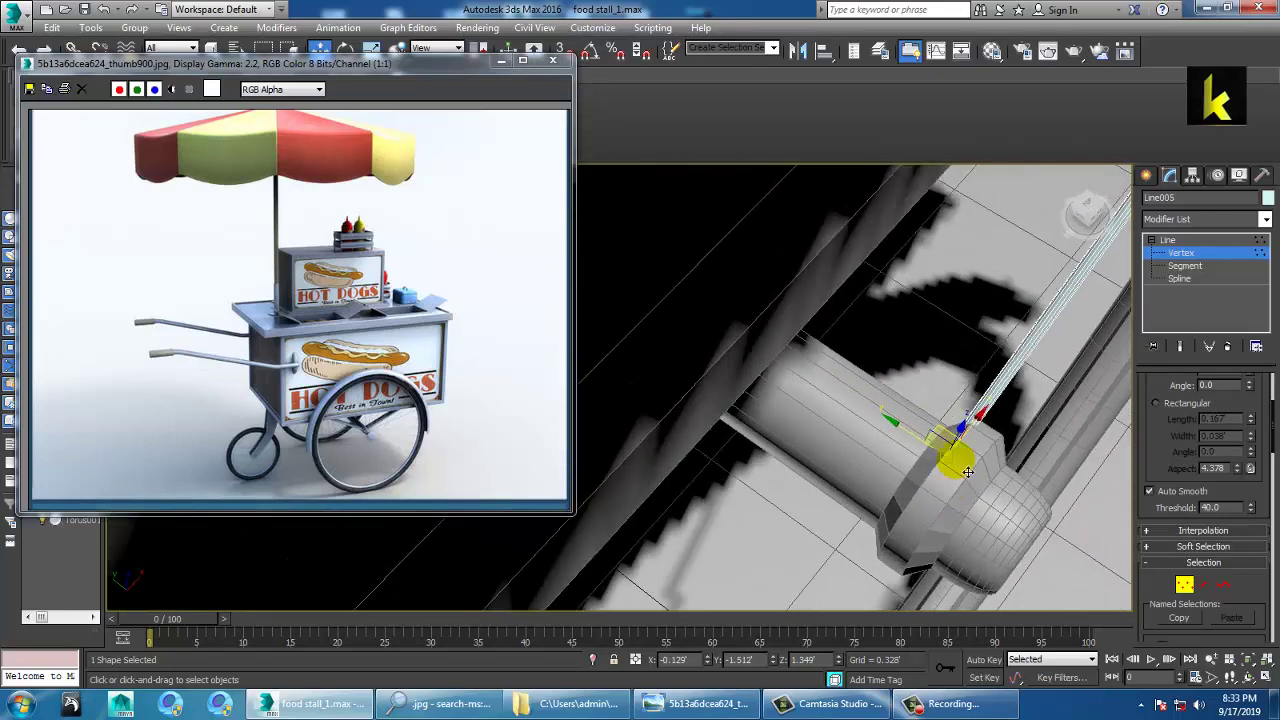
drag(918, 437, 938, 449)
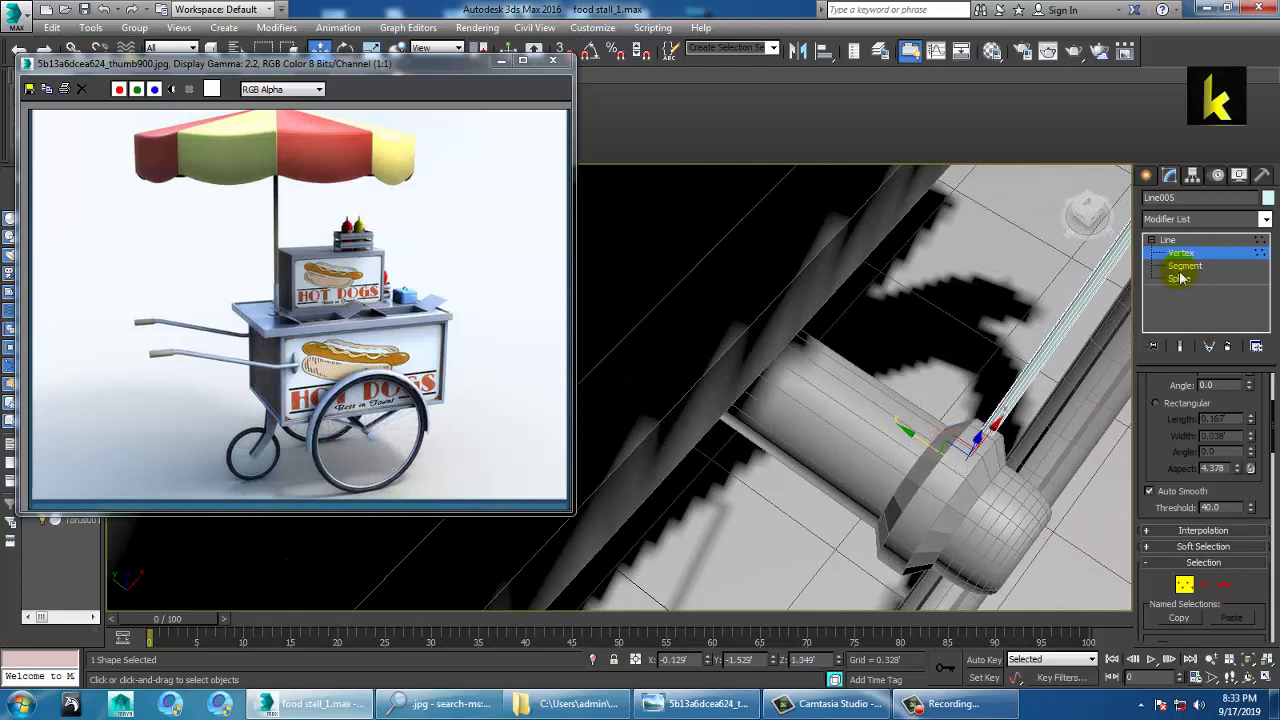
click(1190, 250)
Step: Try to make a freely rotated copy of the spoke around the axle center in the Front view
key(alt+w)
key(alt+w)
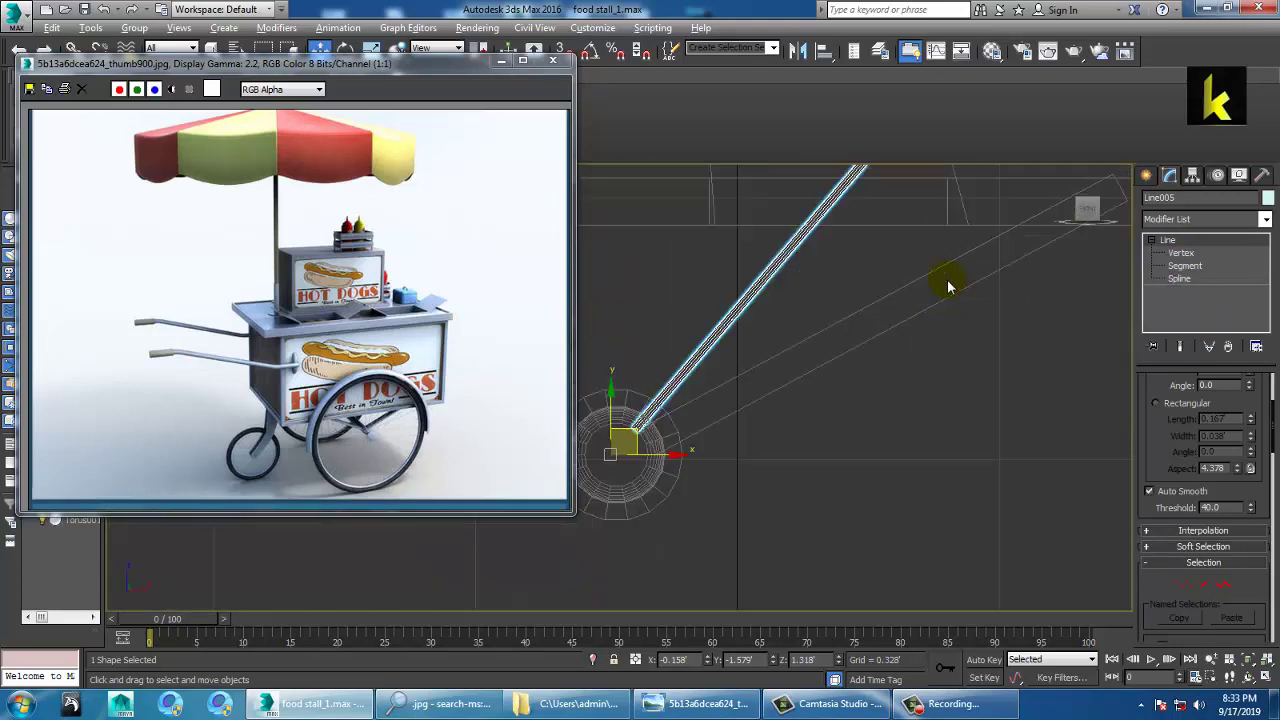
scroll(925, 318, down, 4)
middle_drag(895, 332, 902, 381)
key(e)
scroll(902, 381, down, 2)
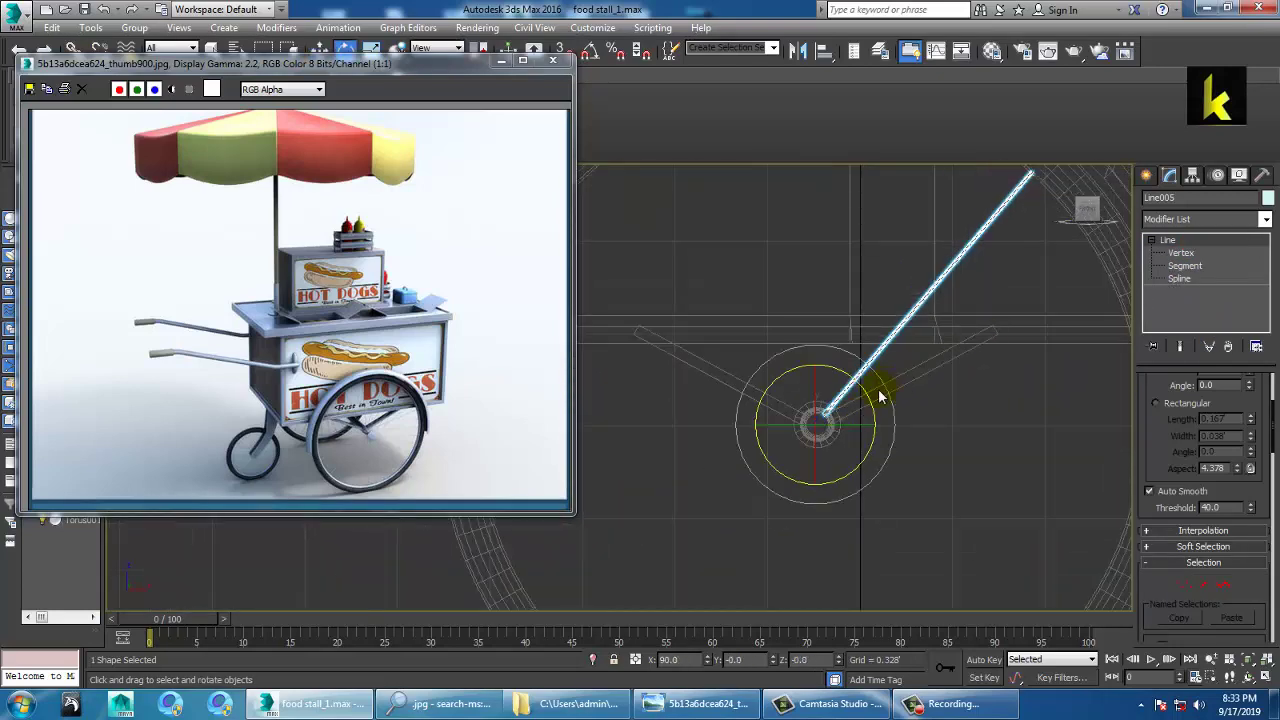
shift+drag(893, 389, 920, 399)
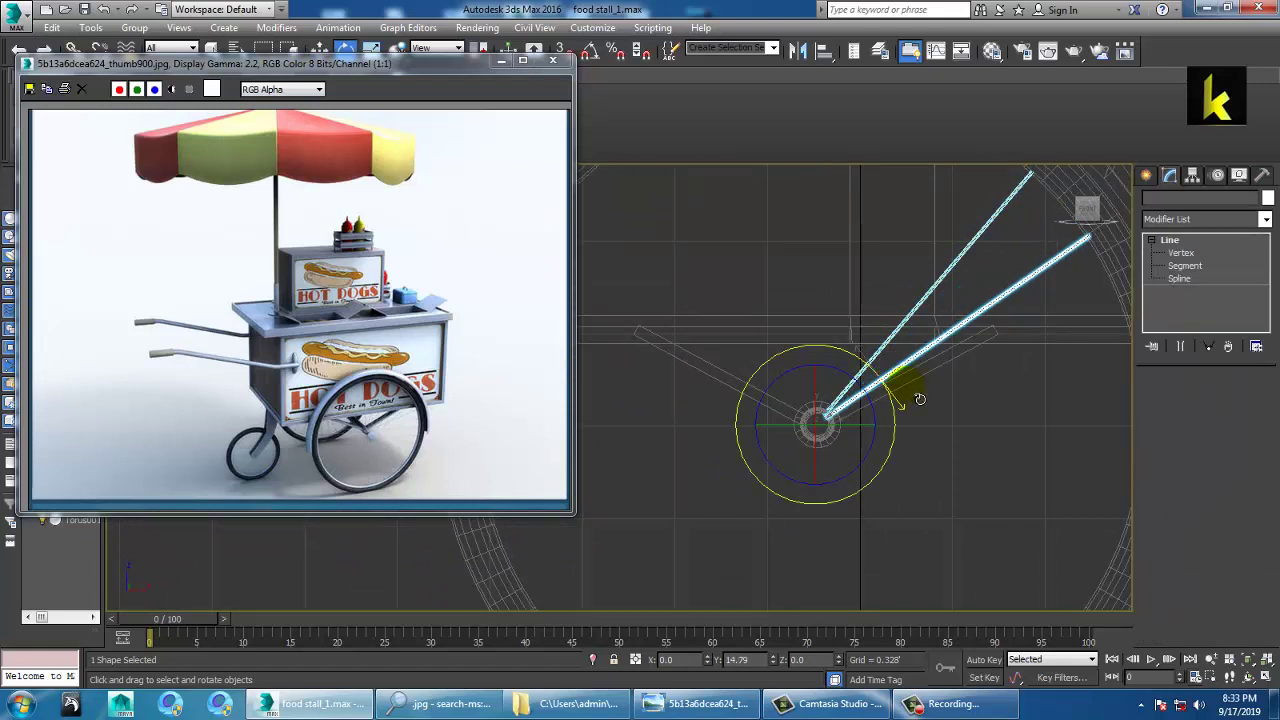
click(708, 420)
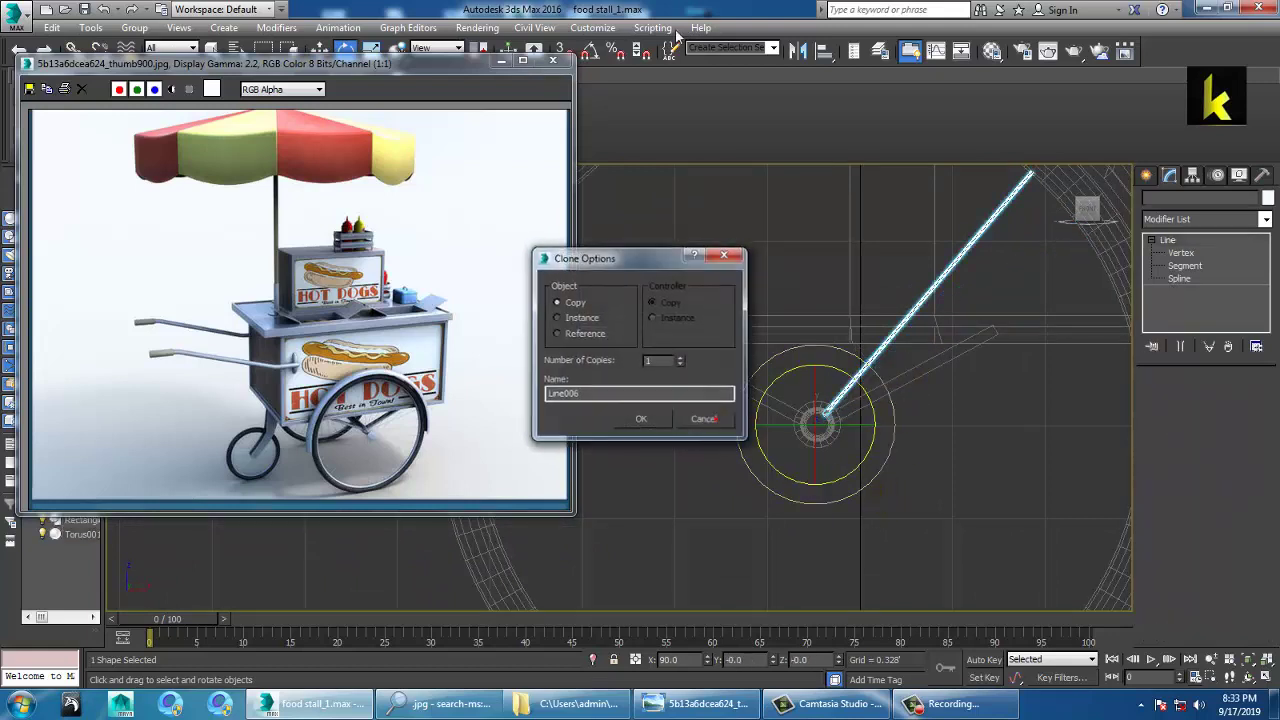
Step: Try a rotated copy of the spoke around the axle using an angle snap of 30 degrees
right_click(593, 52)
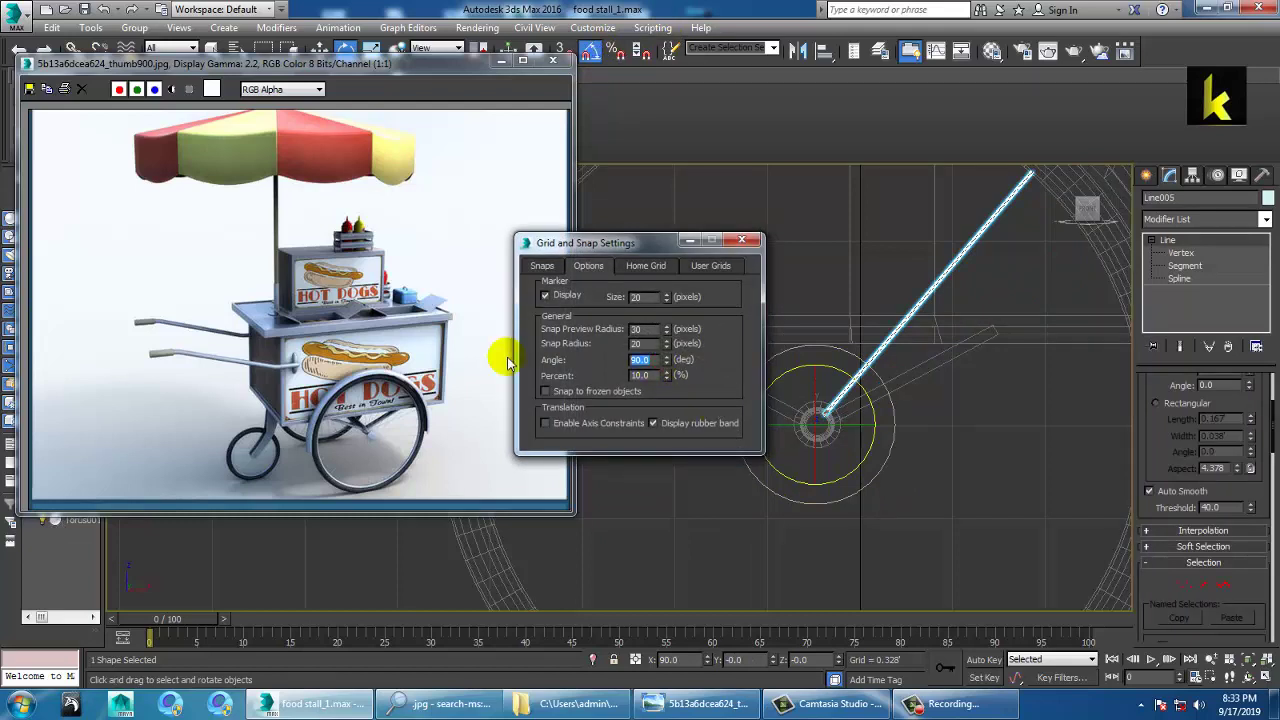
click(741, 241)
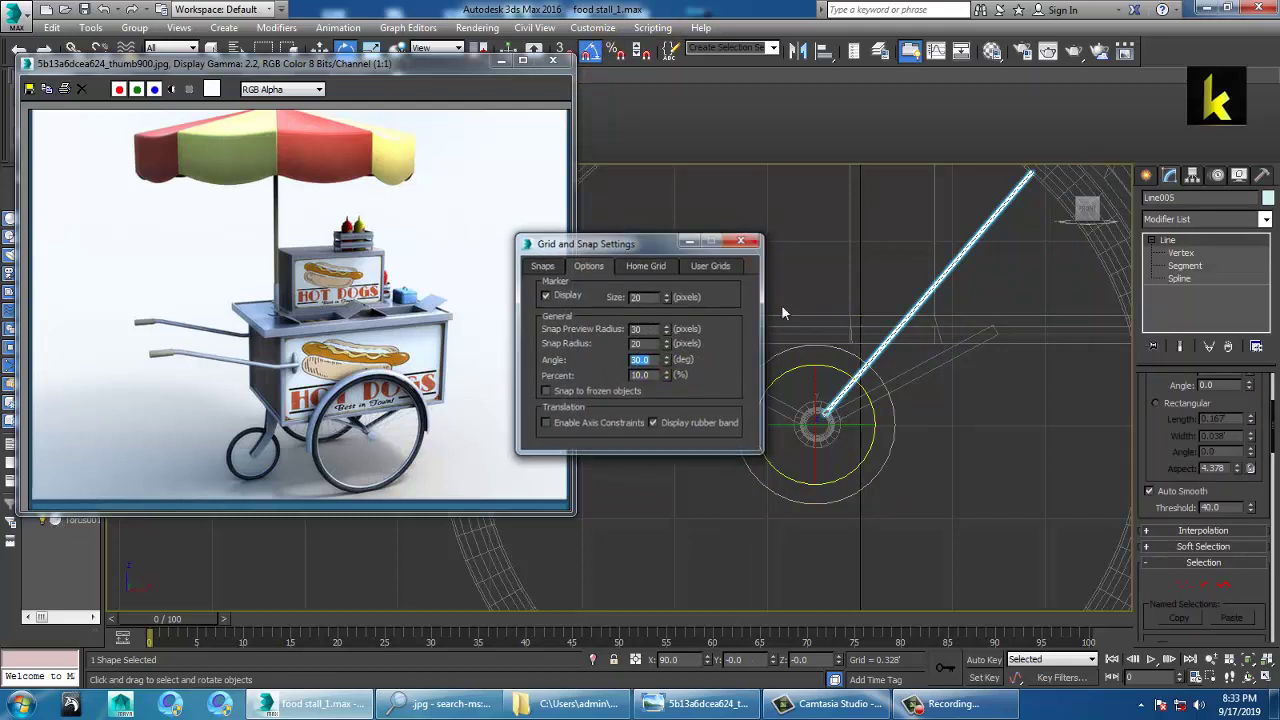
shift+drag(889, 389, 902, 405)
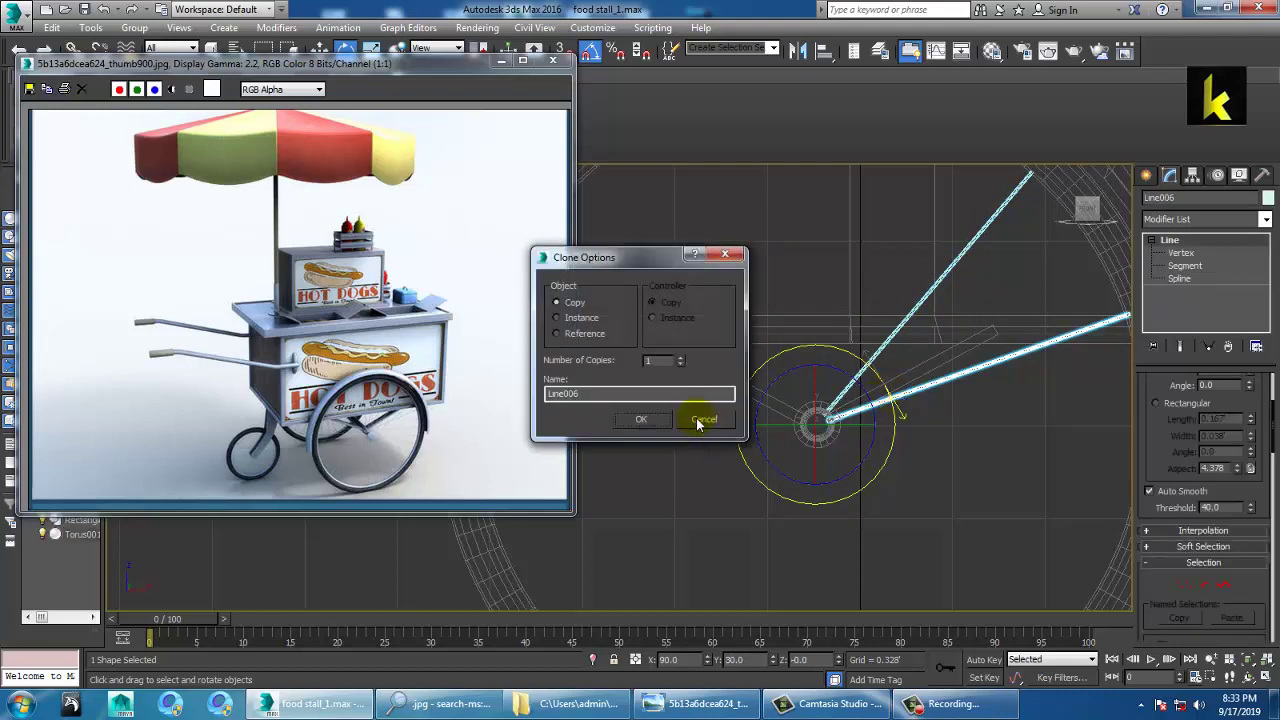
click(697, 422)
Step: Set angle snap to 20 degrees and rotate-copy the spoke clockwise around the axle, making 14 copies plus four more from the last one
right_click(590, 52)
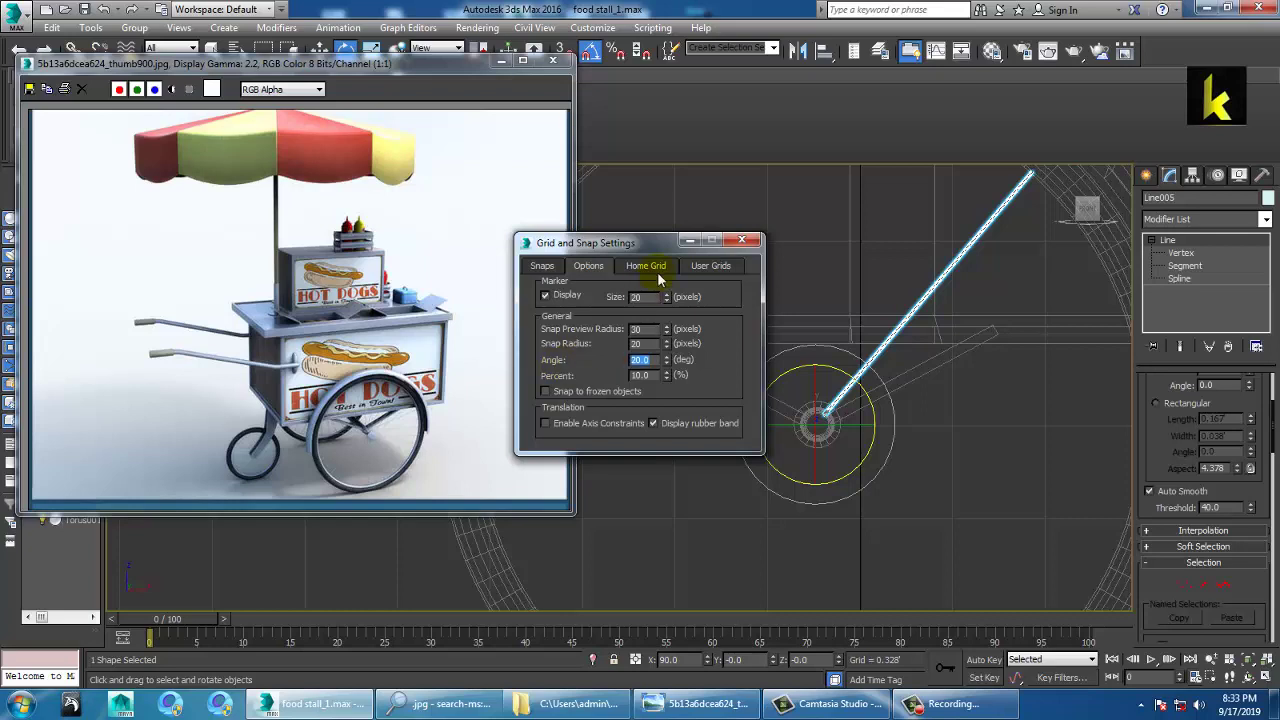
click(741, 241)
shift+drag(893, 391, 897, 407)
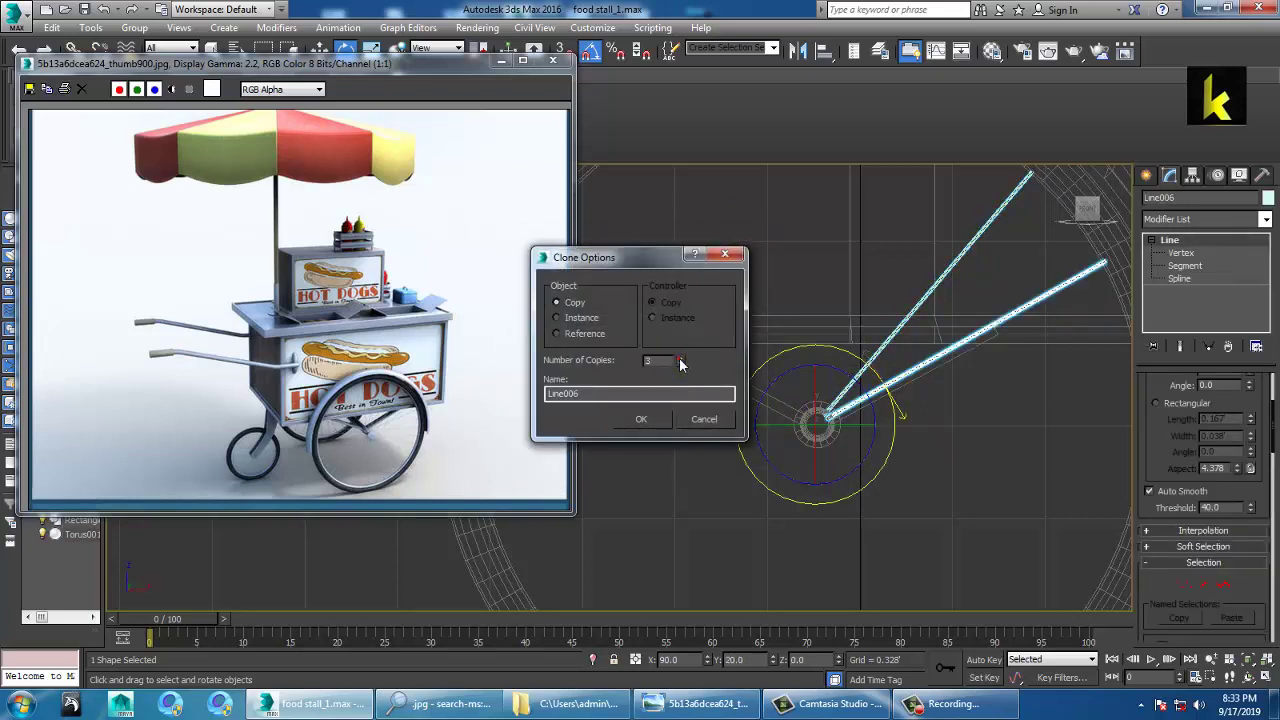
click(641, 419)
scroll(718, 370, down, 3)
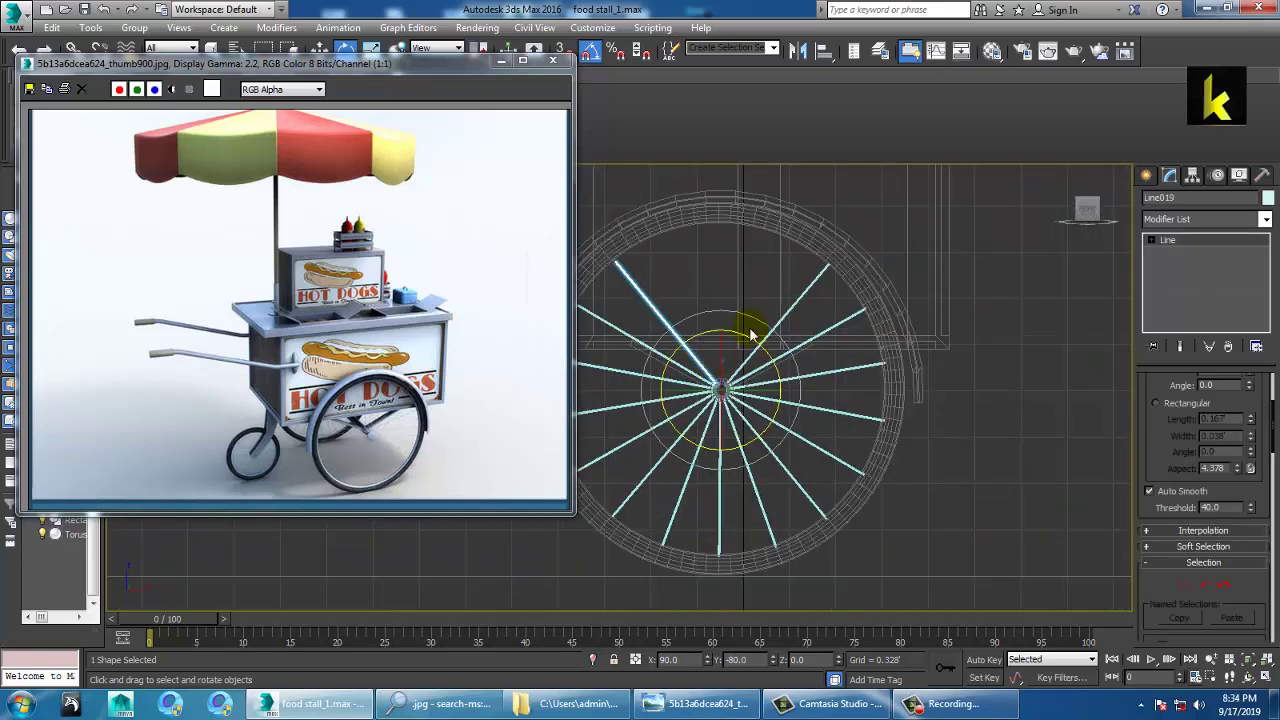
shift+drag(766, 332, 758, 318)
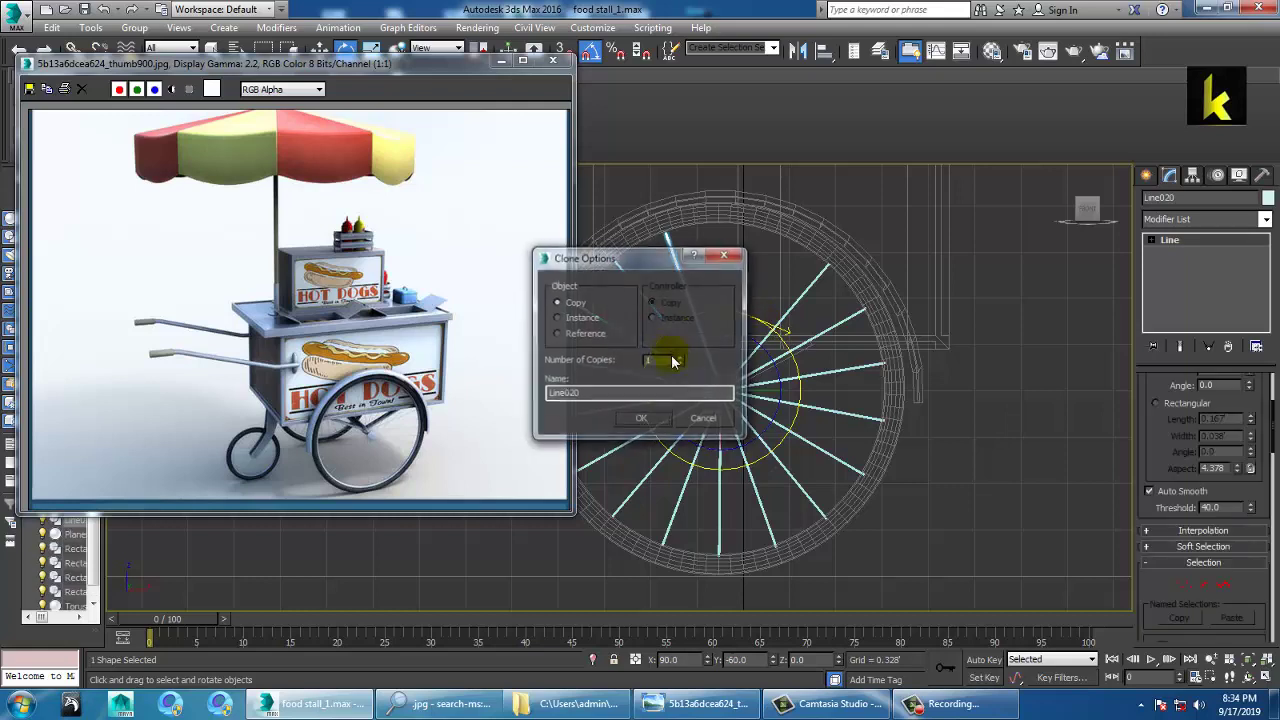
click(645, 419)
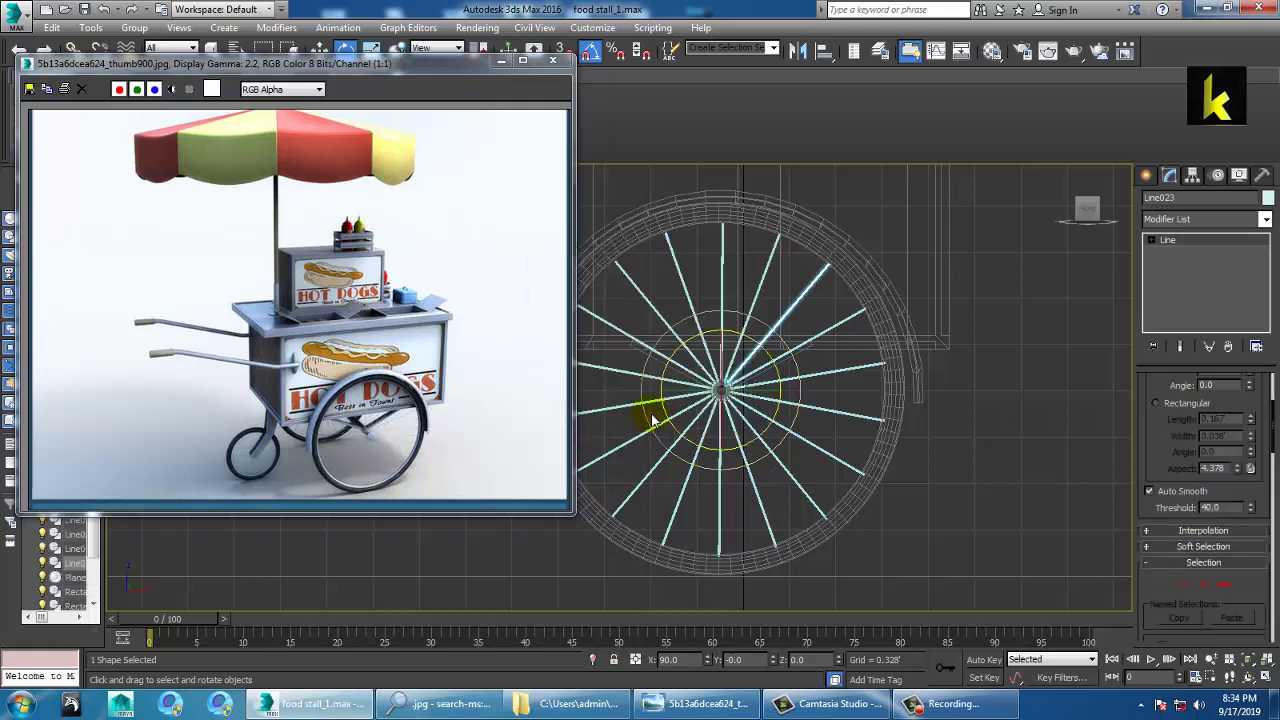
Step: Clear the selection and examine the ring of spokes inside the large wheel in the Perspective view
click(825, 349)
key(alt+w)
right_click(1043, 514)
key(alt+w)
scroll(1033, 505, down, 3)
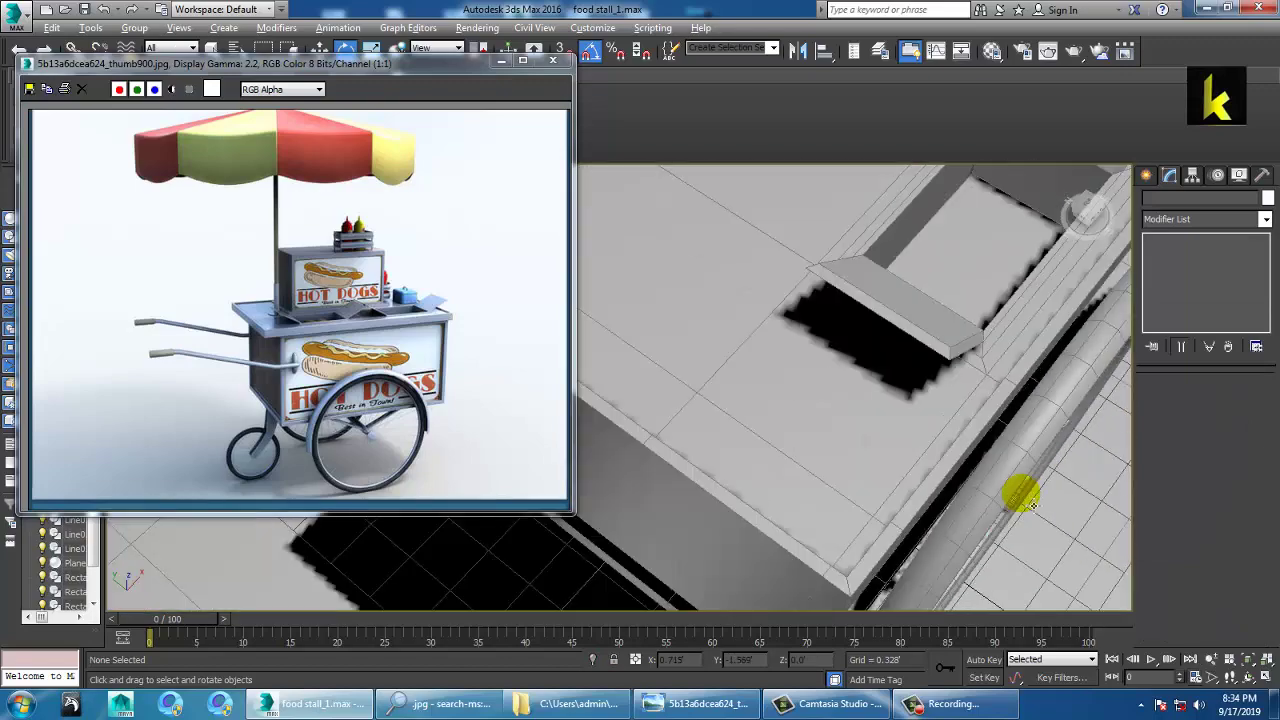
alt+middle_drag(1033, 505, 937, 437)
scroll(940, 417, down, 3)
alt+middle_drag(871, 380, 898, 392)
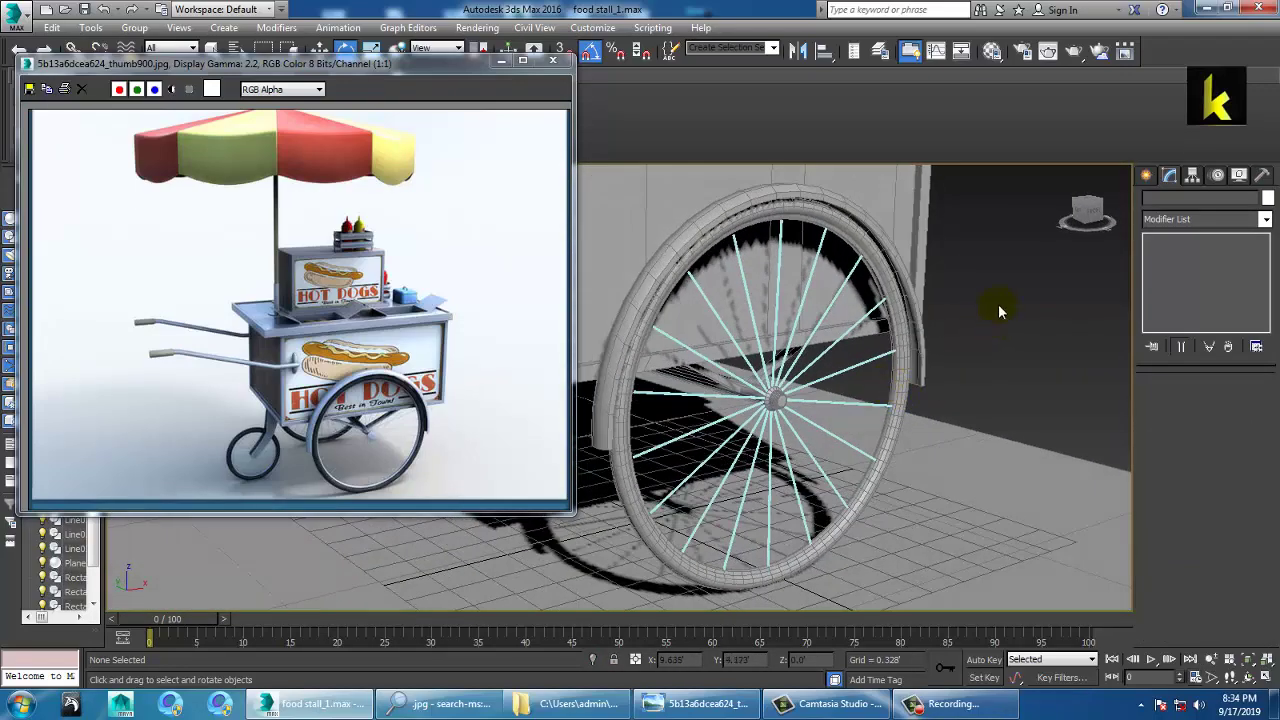
Step: Select all spokes of the large wheel, excluding the ground plane, the axle and its supports
click(686, 484)
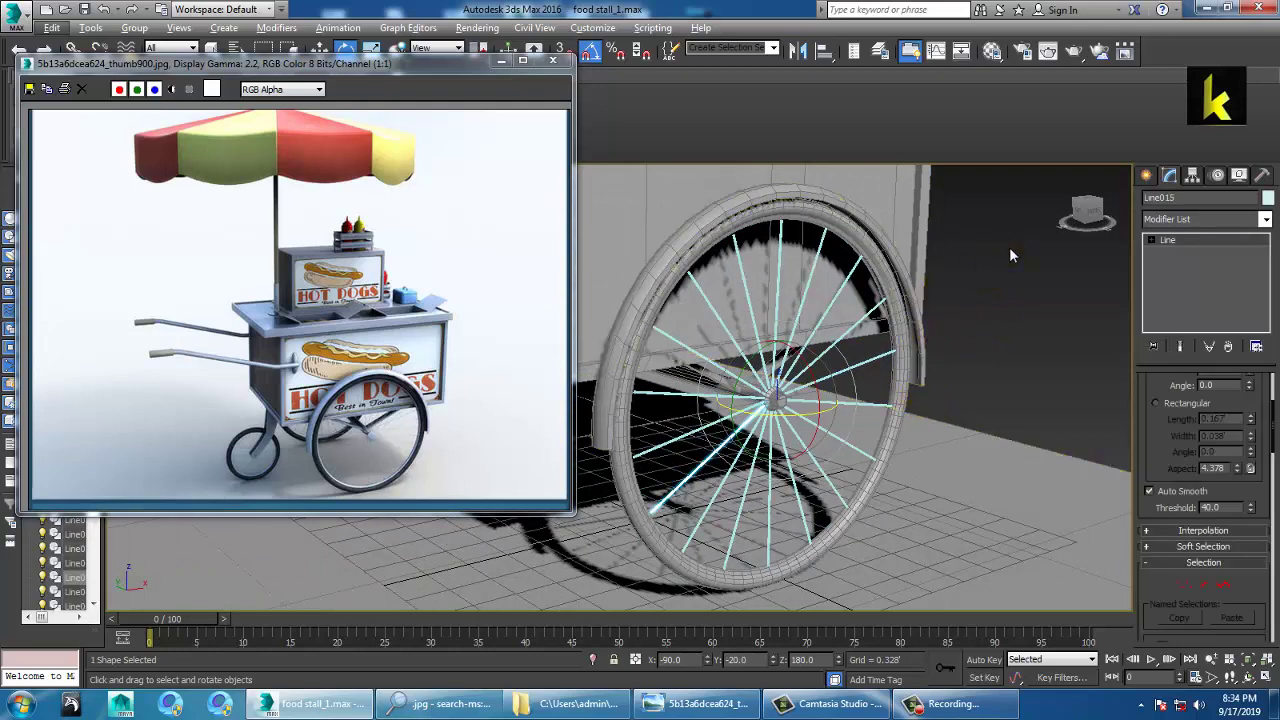
drag(1009, 248, 768, 450)
alt+drag(878, 167, 869, 163)
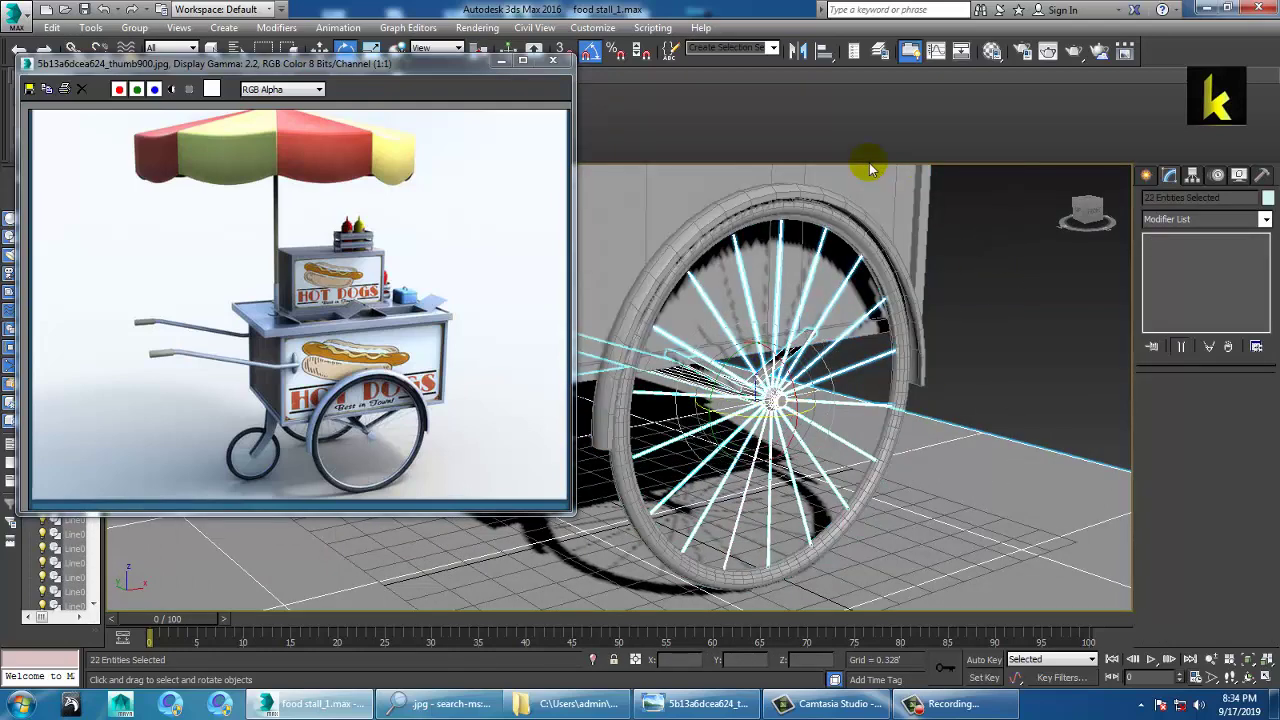
alt+click(1060, 418)
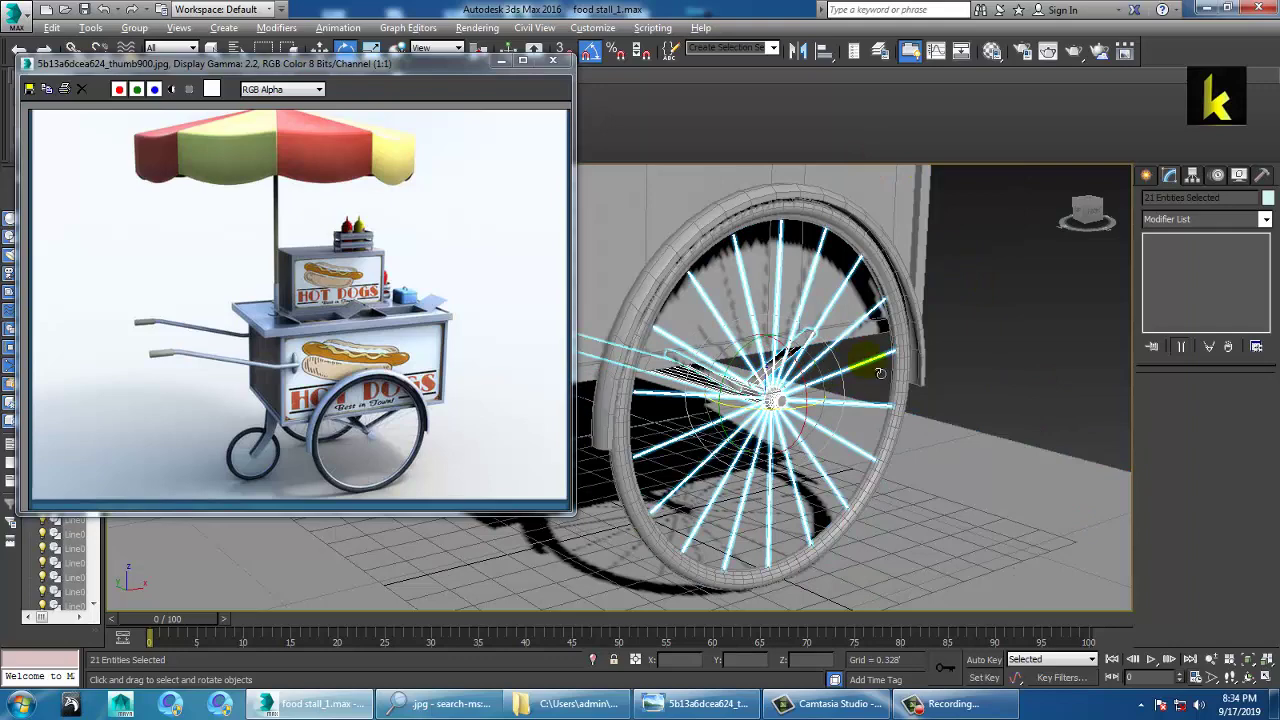
alt+middle_drag(880, 373, 835, 401)
alt+drag(592, 497, 672, 372)
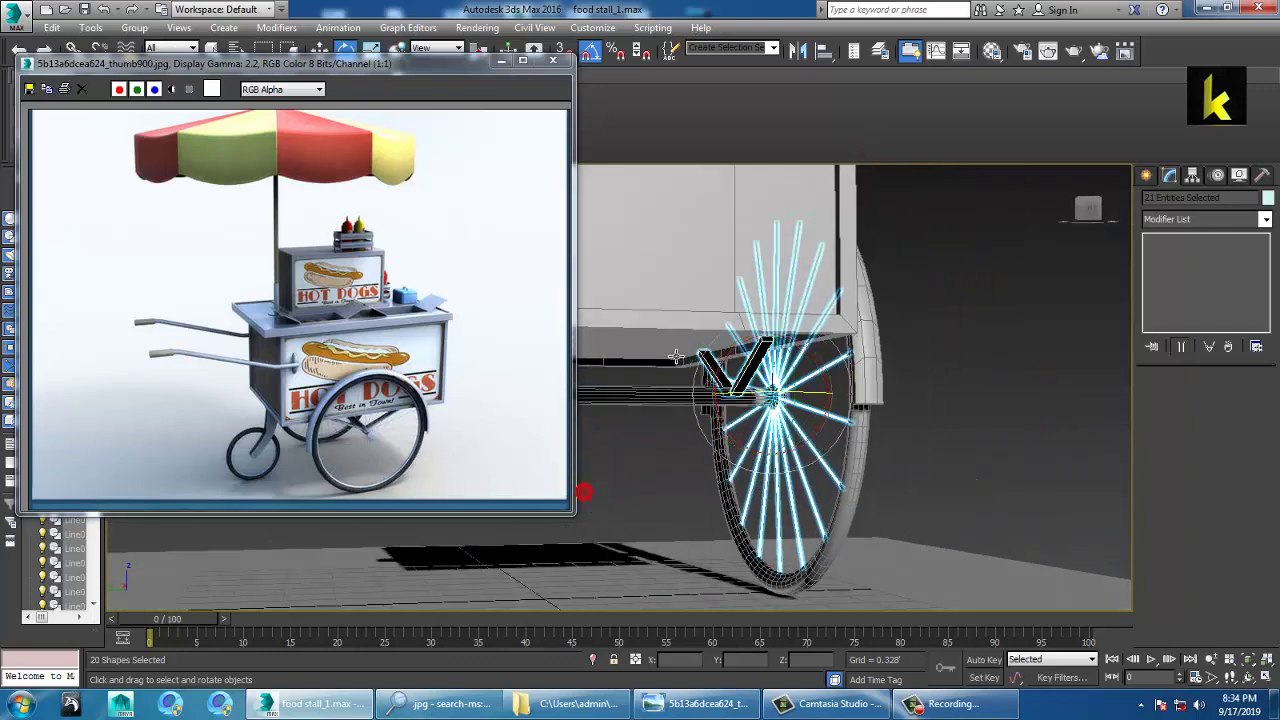
alt+middle_drag(680, 376, 694, 392)
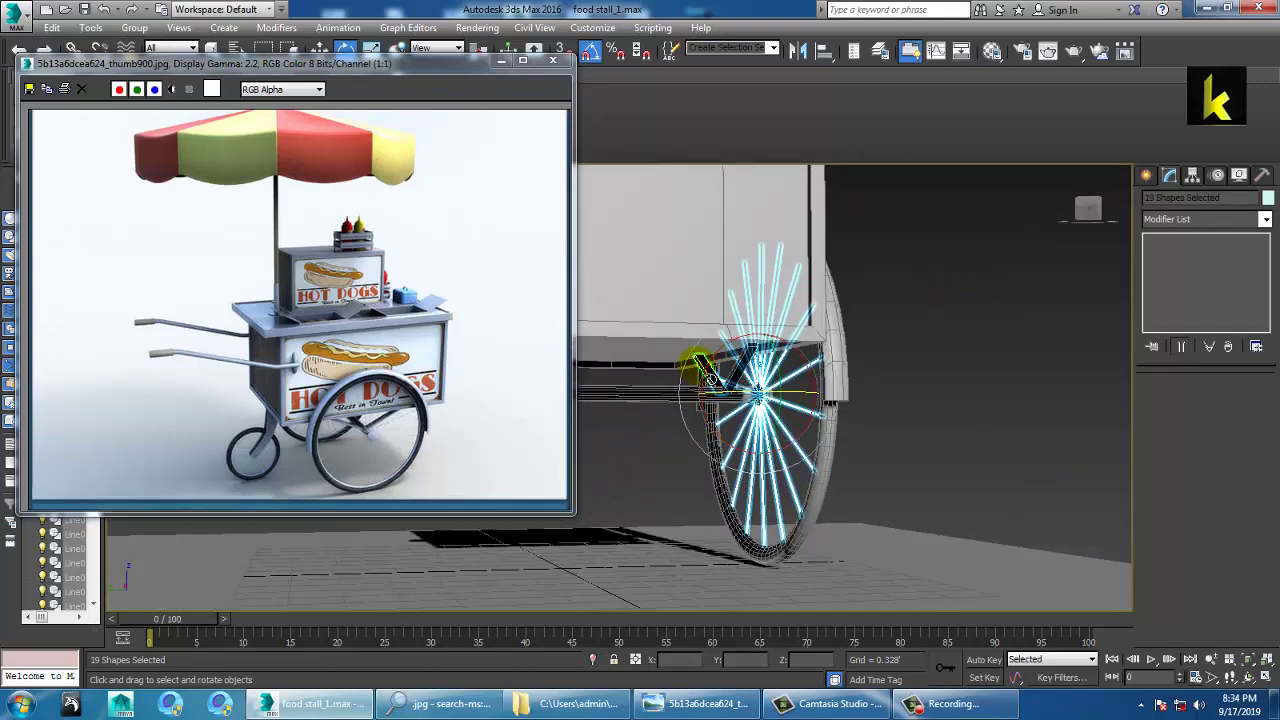
key(w)
alt+middle_drag(875, 449, 758, 456)
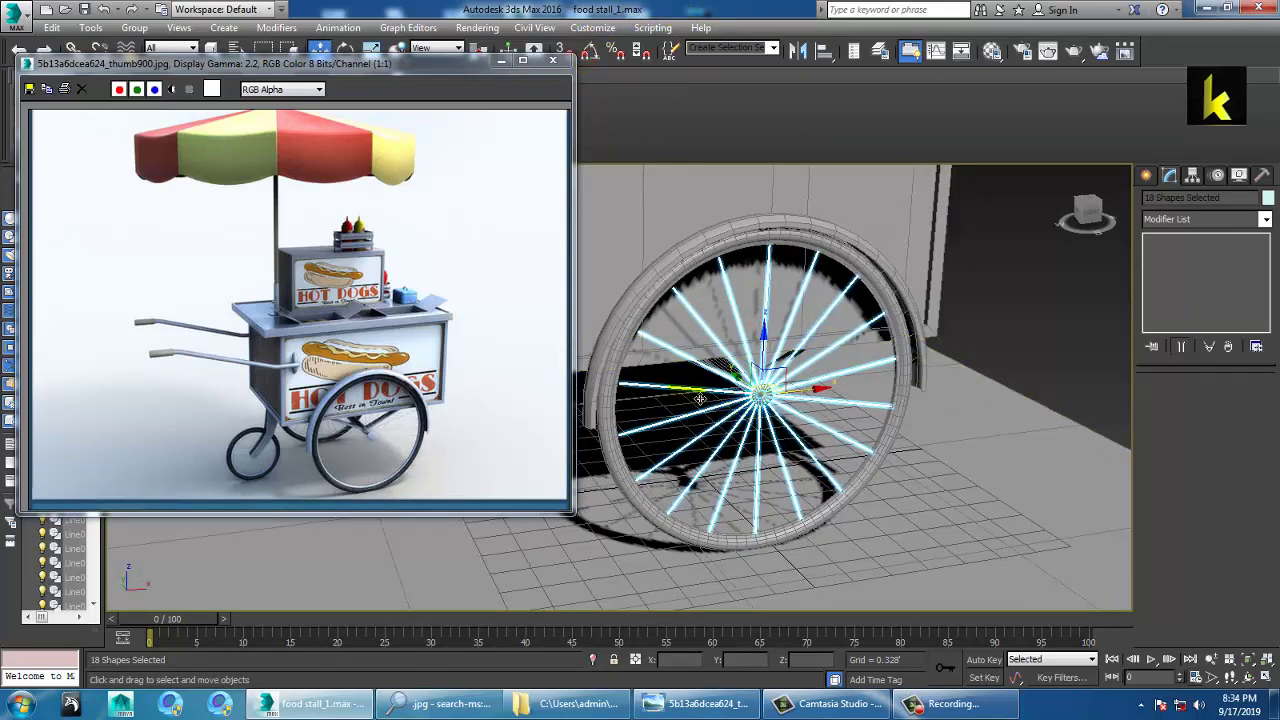
Step: With angle snap off, copy the selected spokes once, rotated about 10 degrees around the axle, and adjust the copies' rotation between the originals
key(e)
mouse_move(721, 395)
shift+mouse_down()
mouse_move(730, 377)
mouse_move(704, 368)
mouse_move(672, 402)
shift+mouse_up()
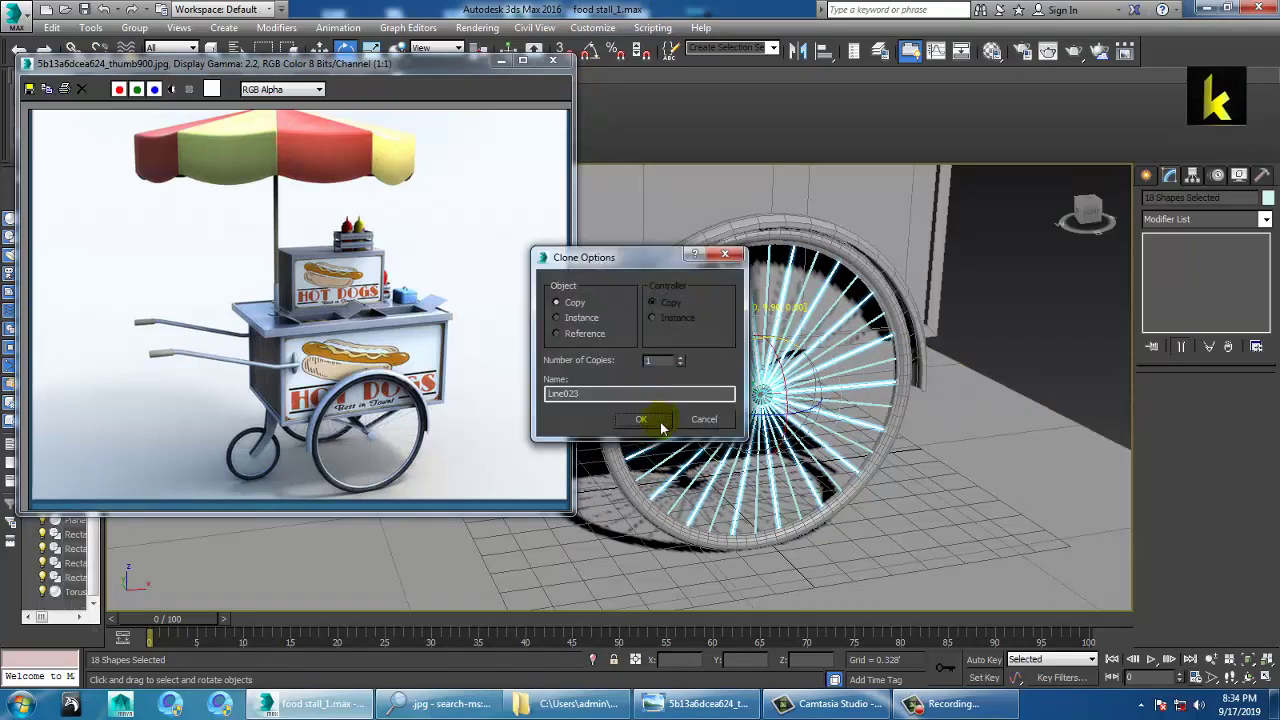
click(661, 426)
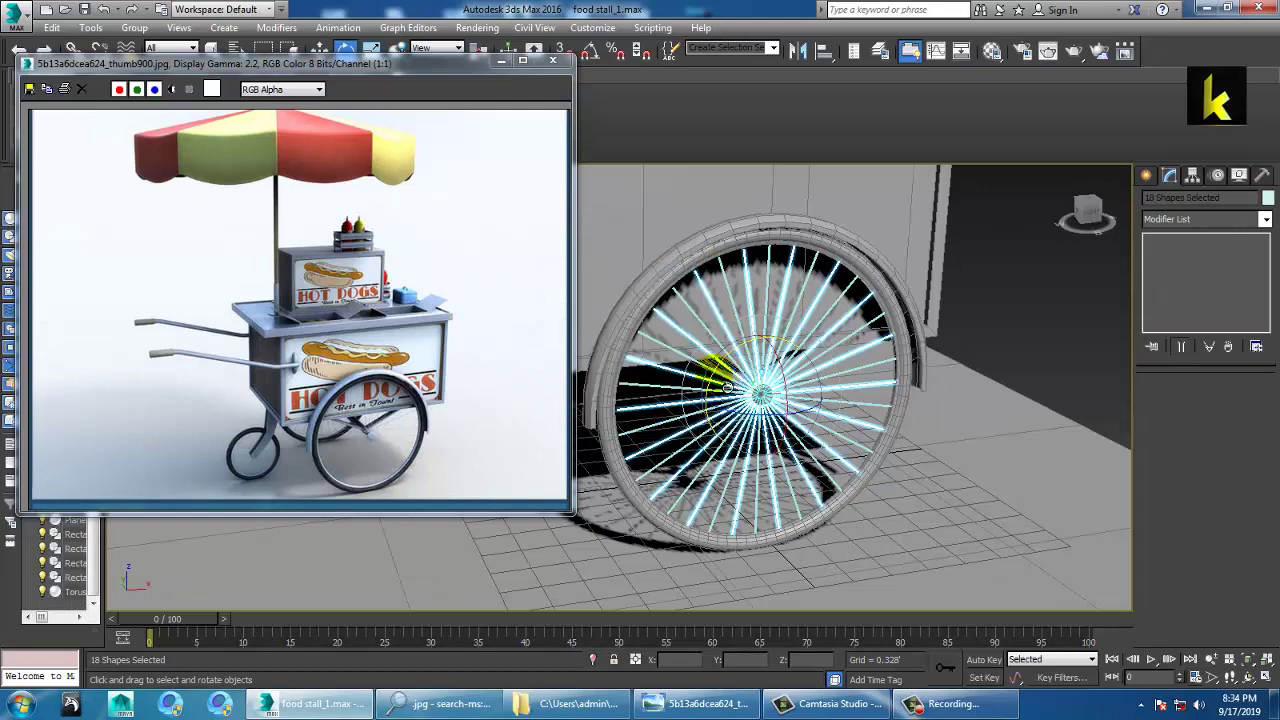
drag(728, 388, 771, 412)
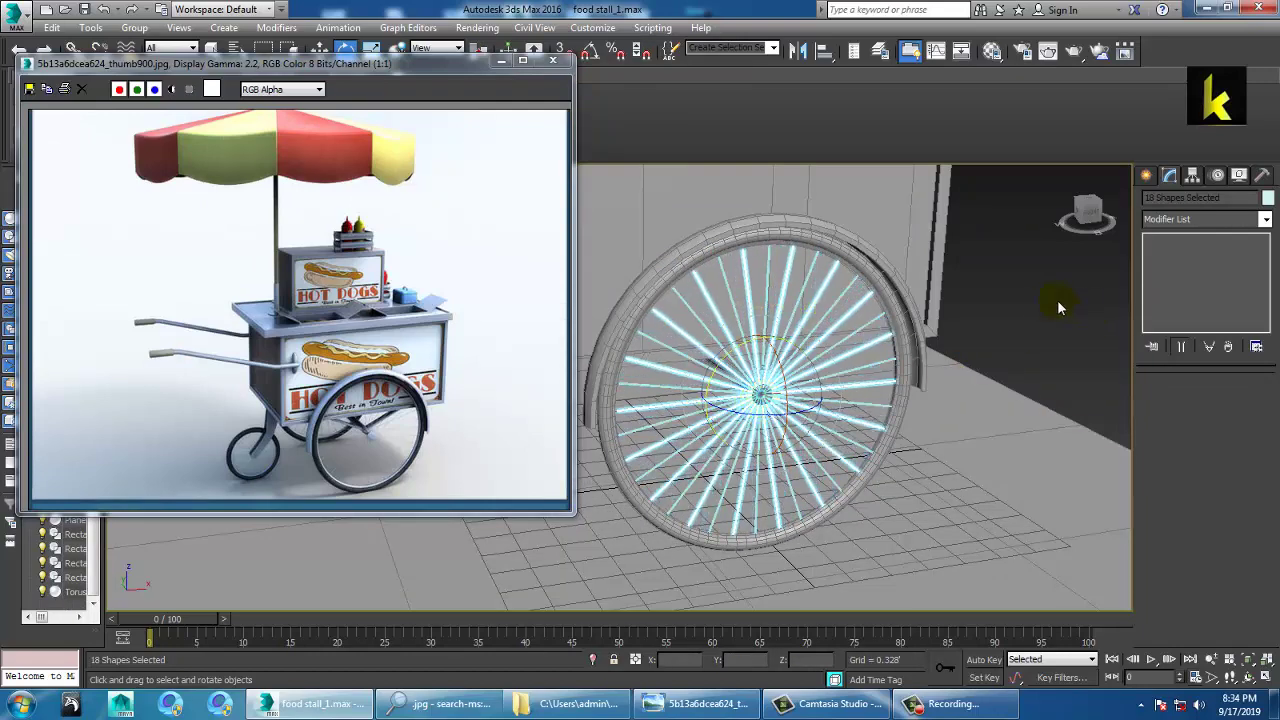
click(1057, 300)
Step: Select every object in the scene and assign the light gray object color to all of them
alt+middle_drag(823, 371, 795, 365)
key(ctrl+a)
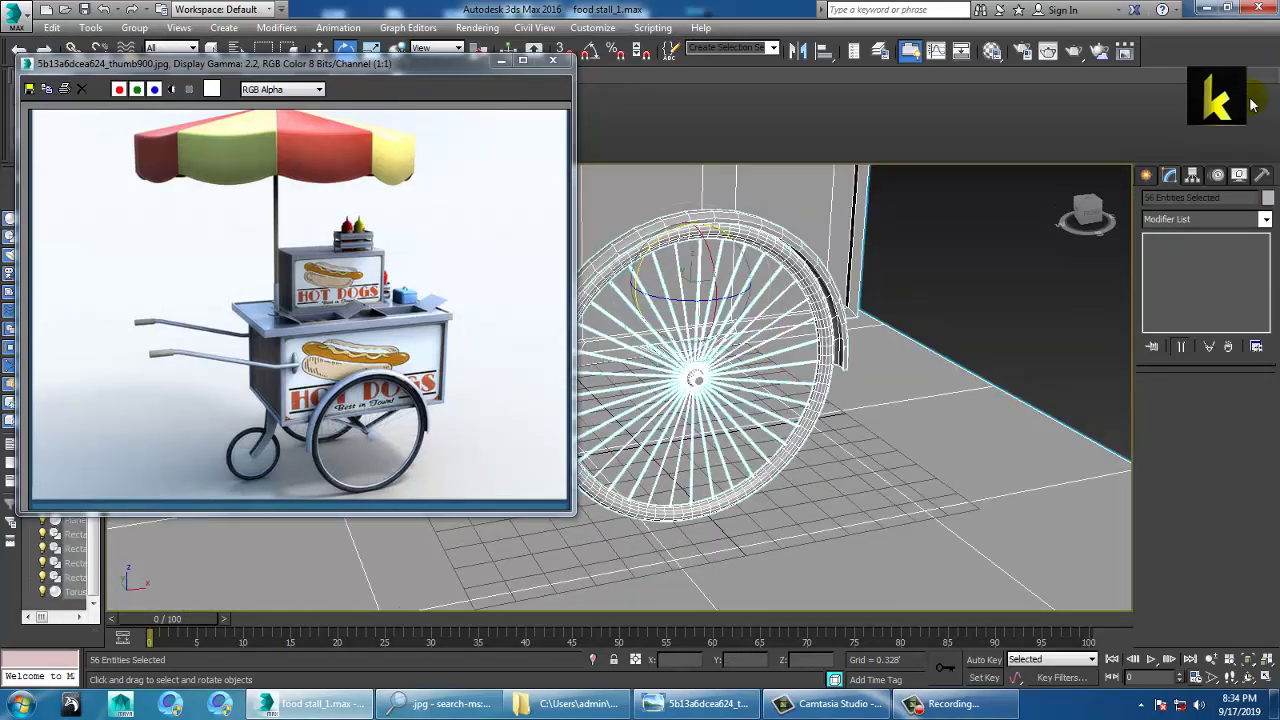
click(1267, 198)
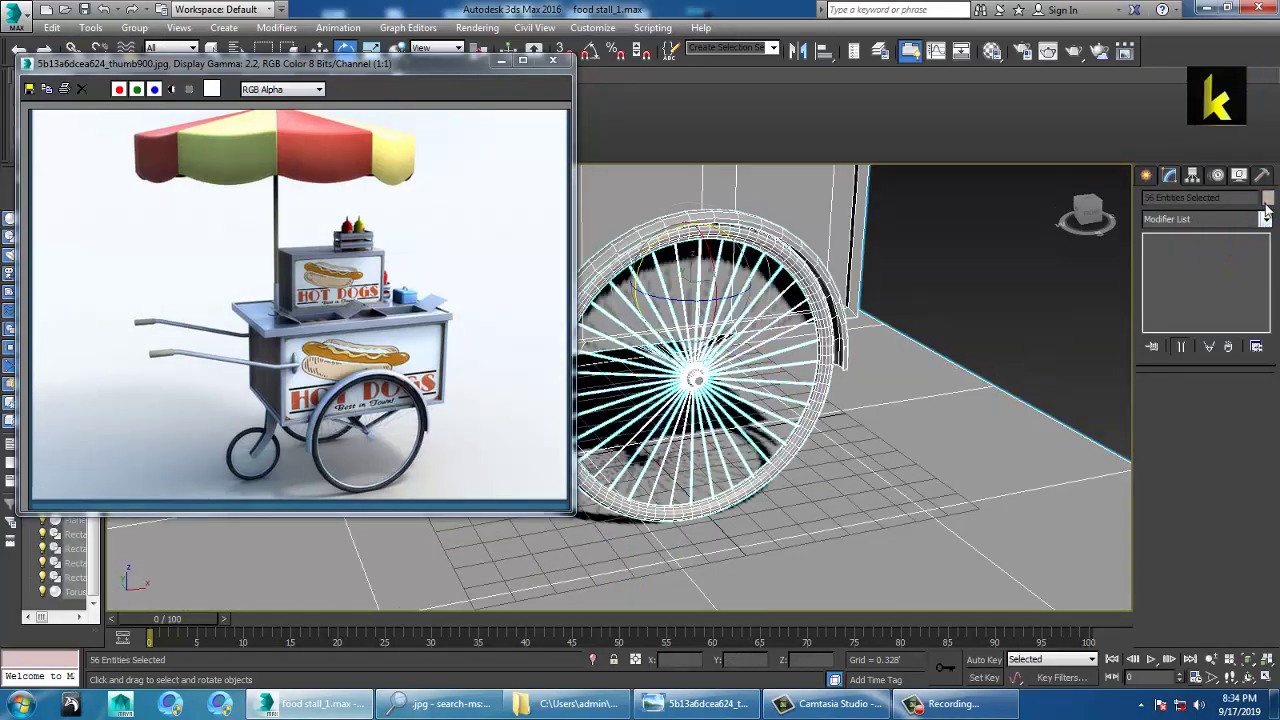
click(1266, 199)
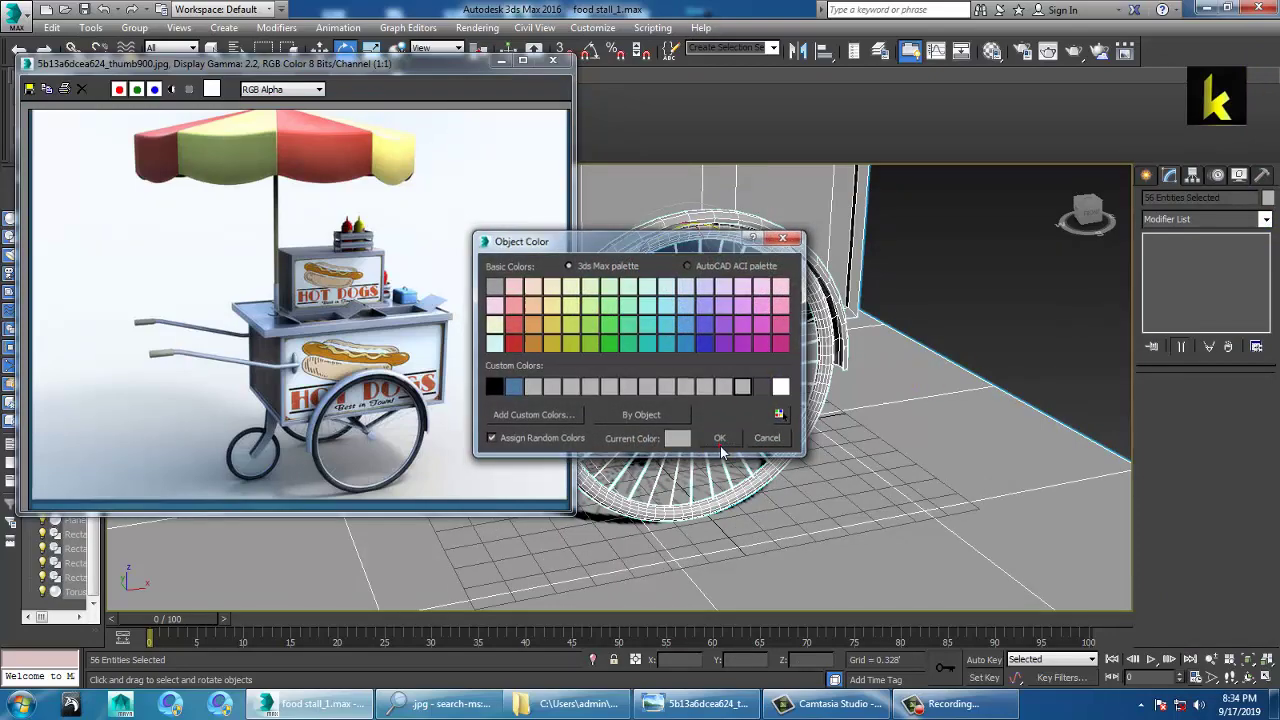
click(720, 438)
Step: Reduce the selection to the complete large wheel with its tire, spokes and fender, excluding the cart, counter items, axle, supports and ground
alt+middle_drag(749, 406, 875, 385)
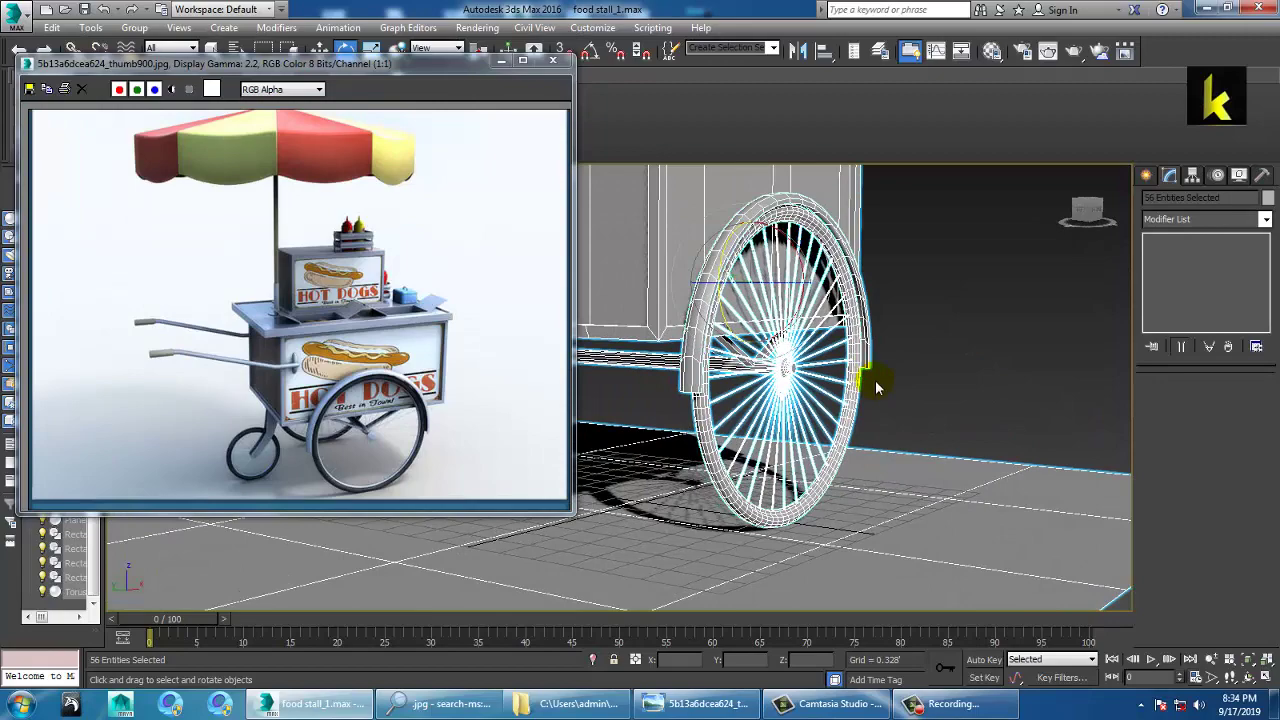
alt+middle_drag(894, 380, 658, 418)
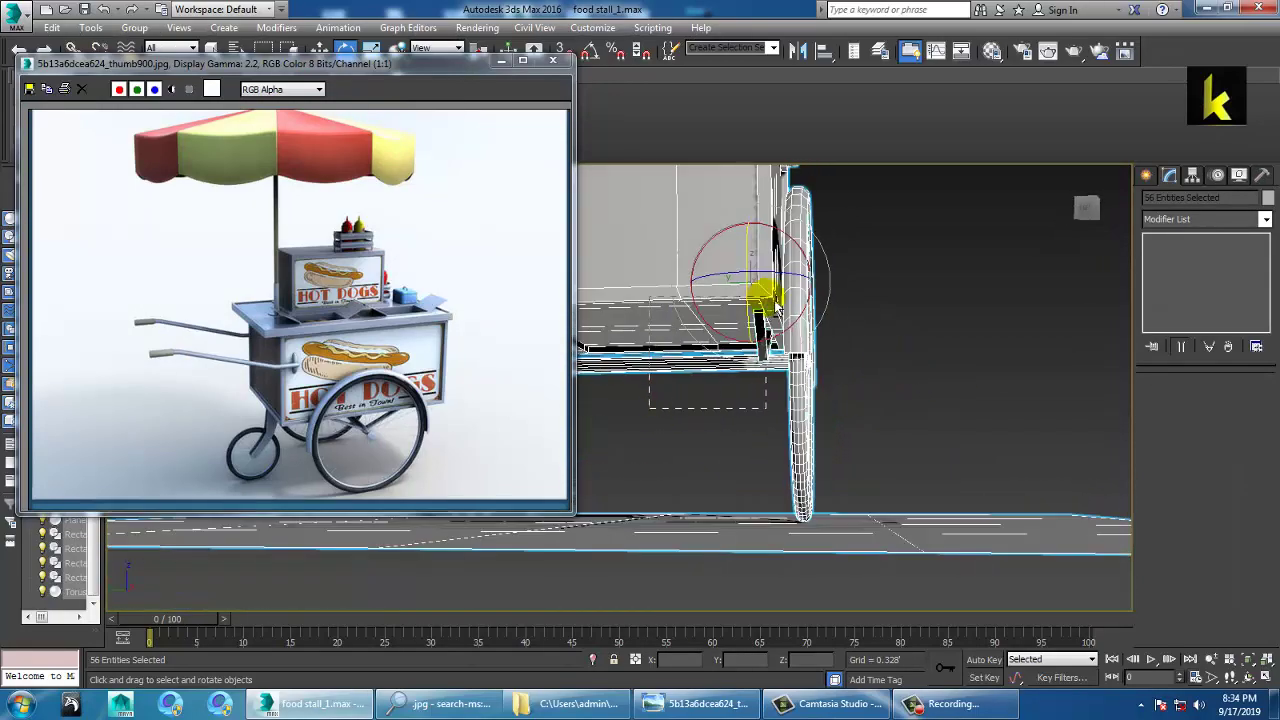
alt+middle_drag(777, 312, 708, 268)
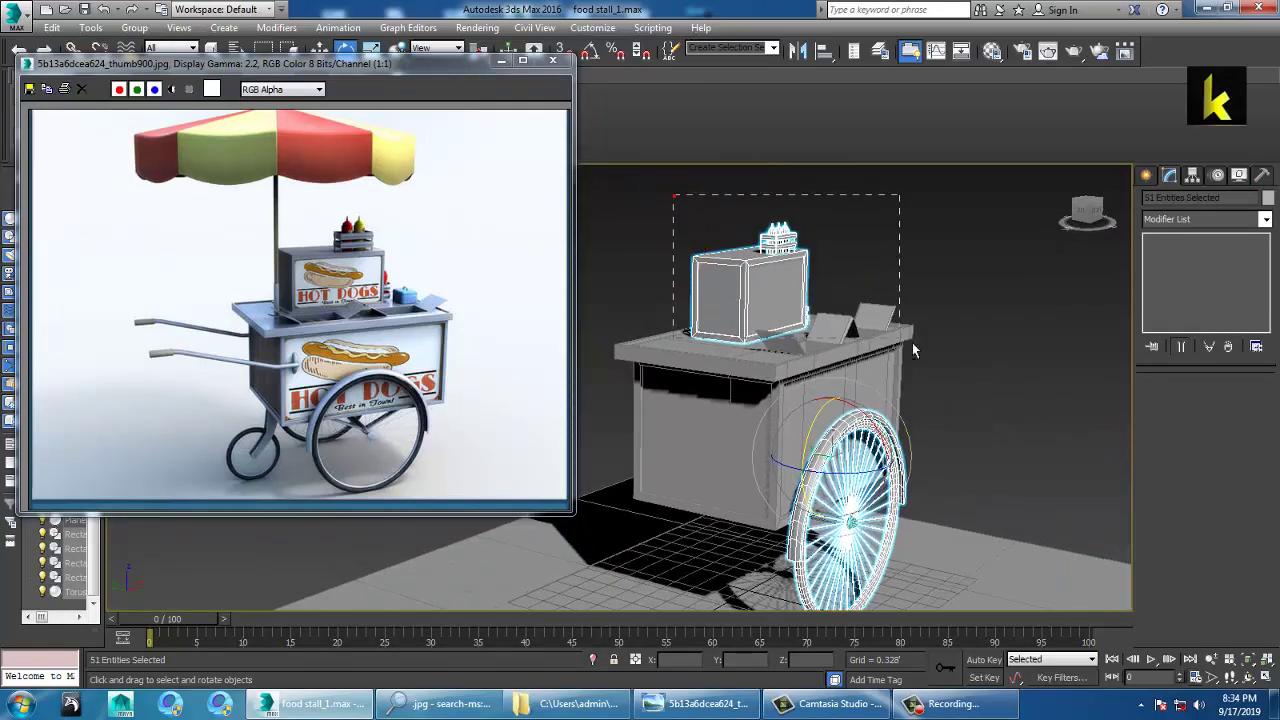
alt+drag(913, 350, 913, 350)
alt+middle_drag(825, 302, 809, 346)
key(w)
middle_drag(1017, 488, 913, 384)
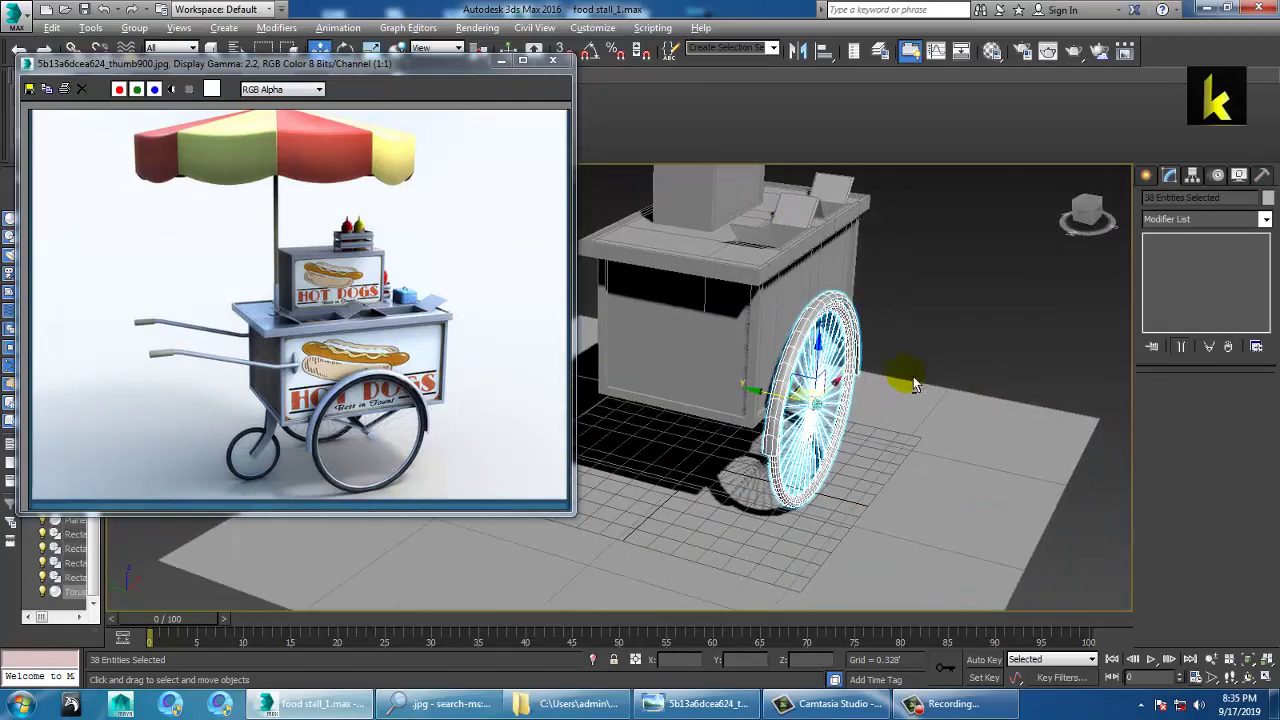
alt+middle_drag(829, 383, 896, 377)
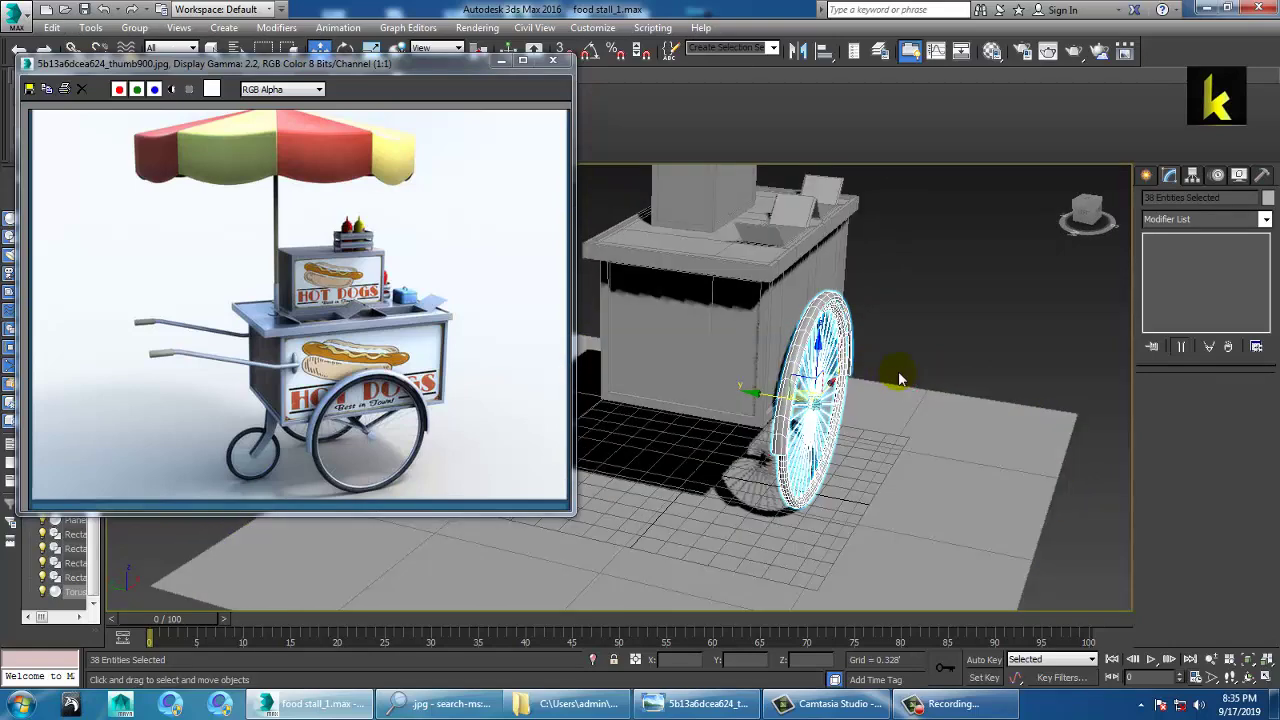
Step: Mirror the selected wheel on the Y axis as a copy and move the copy to the opposite side of the cart
click(798, 51)
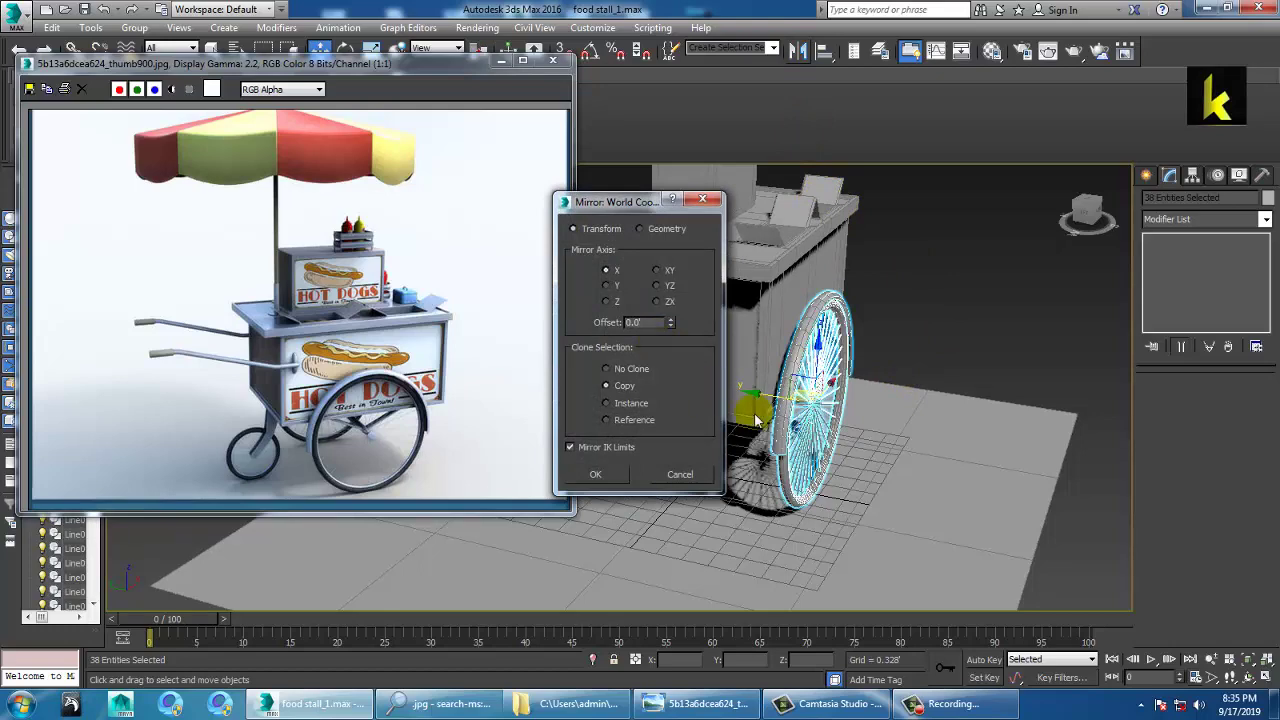
click(607, 286)
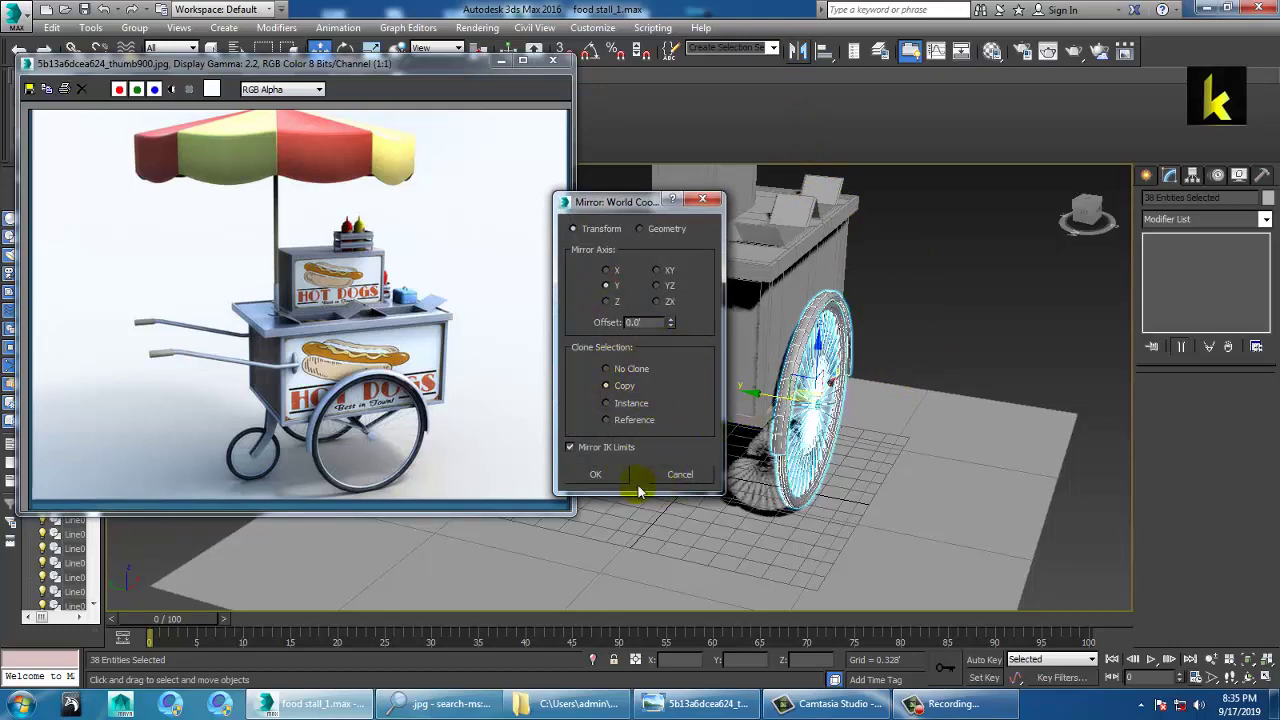
click(597, 474)
drag(773, 405, 560, 363)
alt+middle_drag(795, 431, 854, 404)
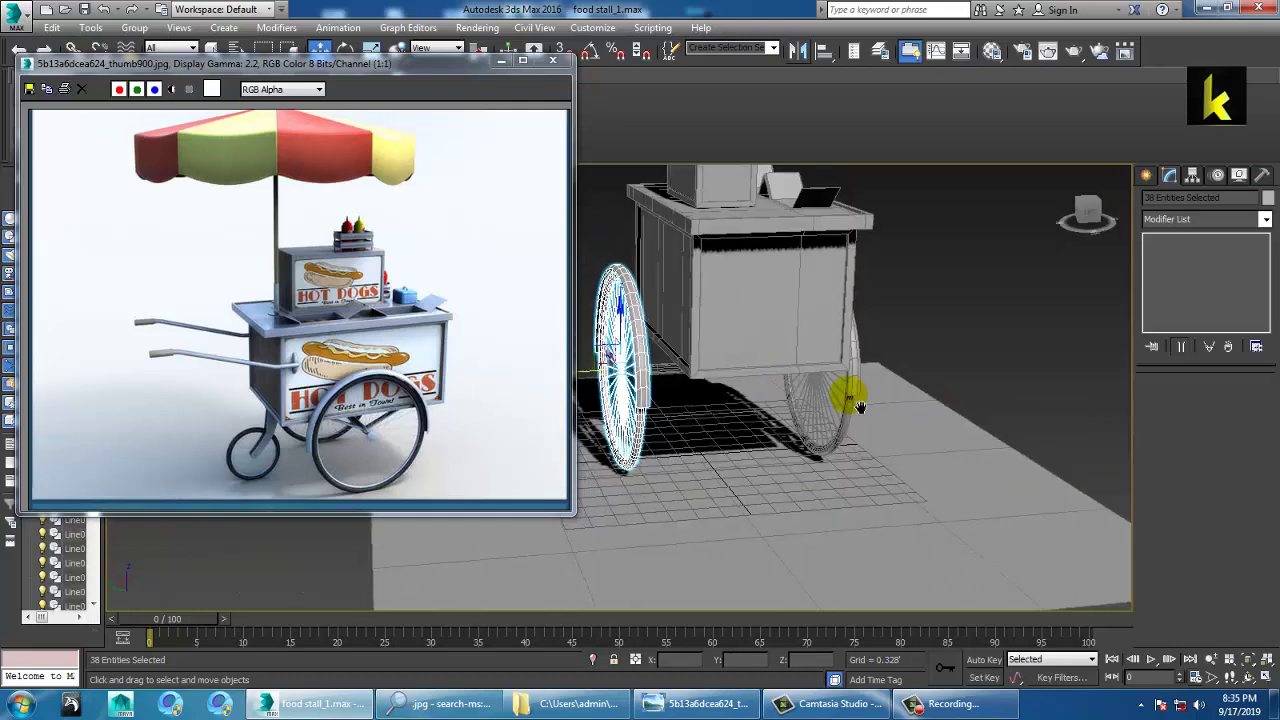
Step: Fine-tune the mirrored wheel's position along the Y axis so that it sits beside the cart body at the axle's end
middle_drag(720, 380, 850, 394)
scroll(750, 398, up, 4)
drag(730, 417, 757, 414)
mouse_move(896, 411)
alt+middle_down()
mouse_move(860, 366)
mouse_move(846, 374)
mouse_move(886, 394)
alt+middle_up()
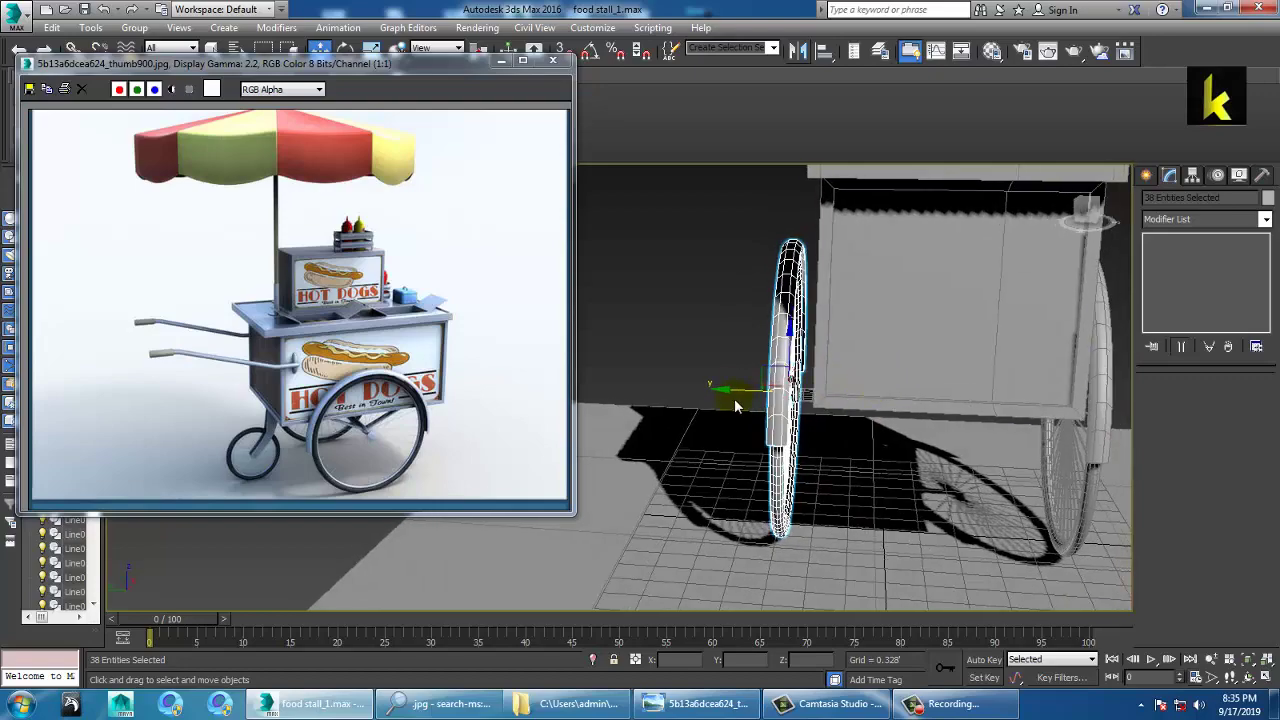
mouse_move(1054, 406)
alt+middle_down()
mouse_move(1017, 412)
mouse_move(1072, 420)
alt+middle_up()
key(z)
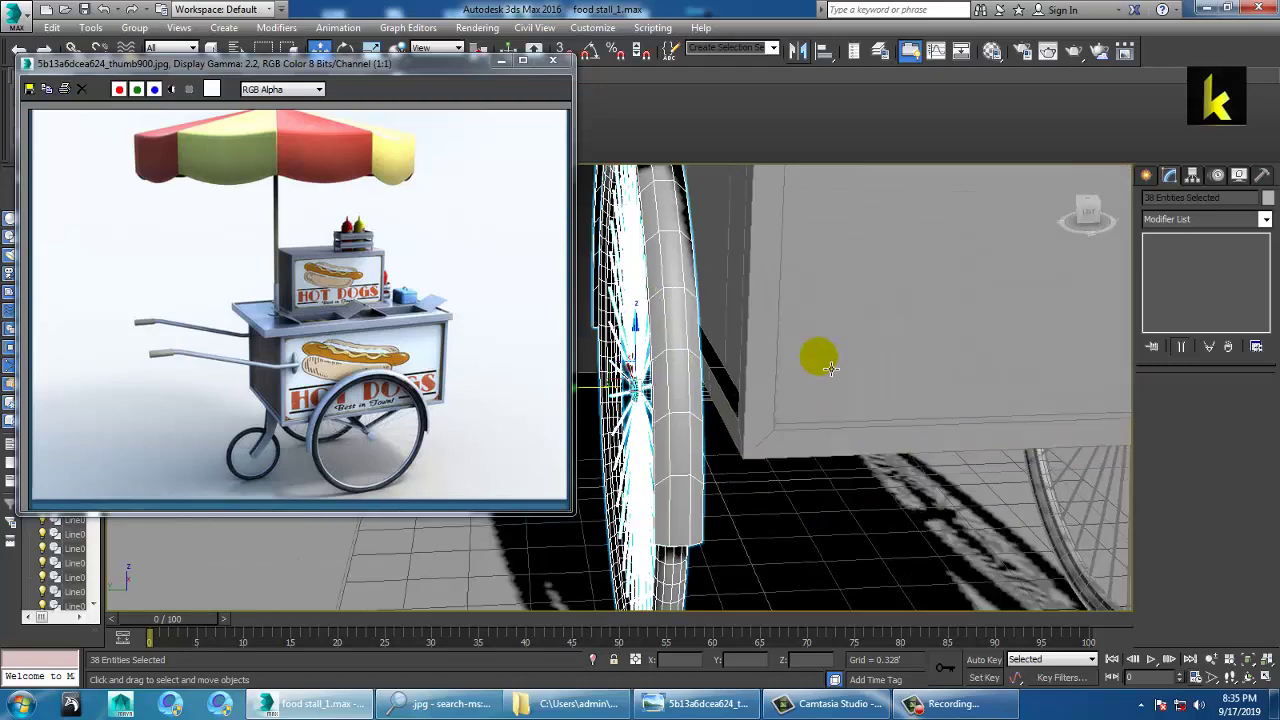
alt+middle_drag(831, 369, 808, 366)
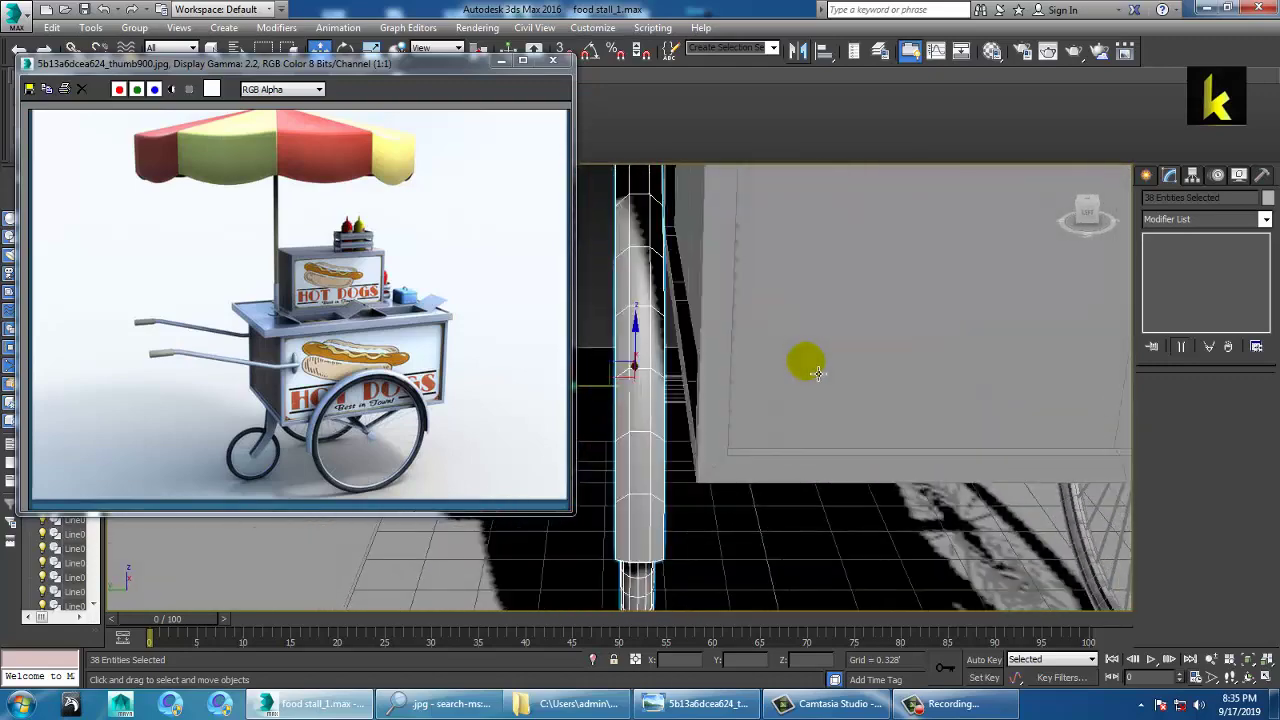
Step: In wireframe display, move the vertices at the axle's end outward along Y so the axle passes through the mirrored wheel
click(690, 402)
key(1)
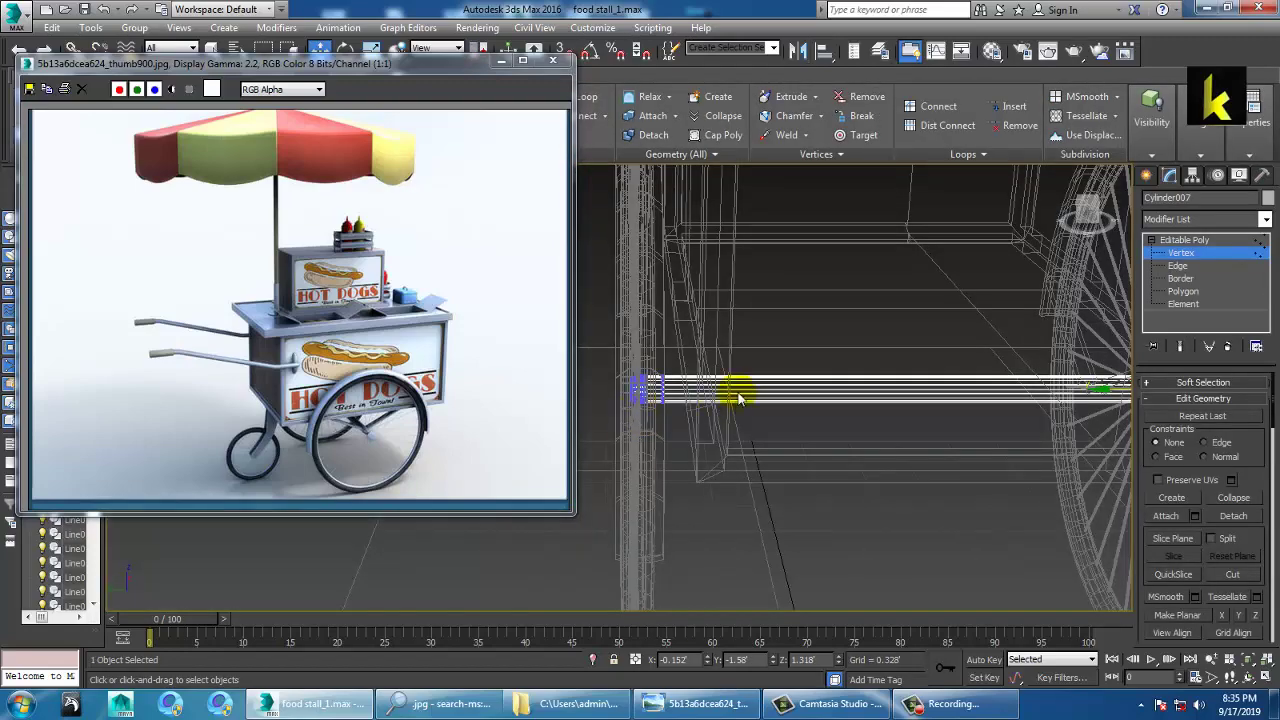
key(F3)
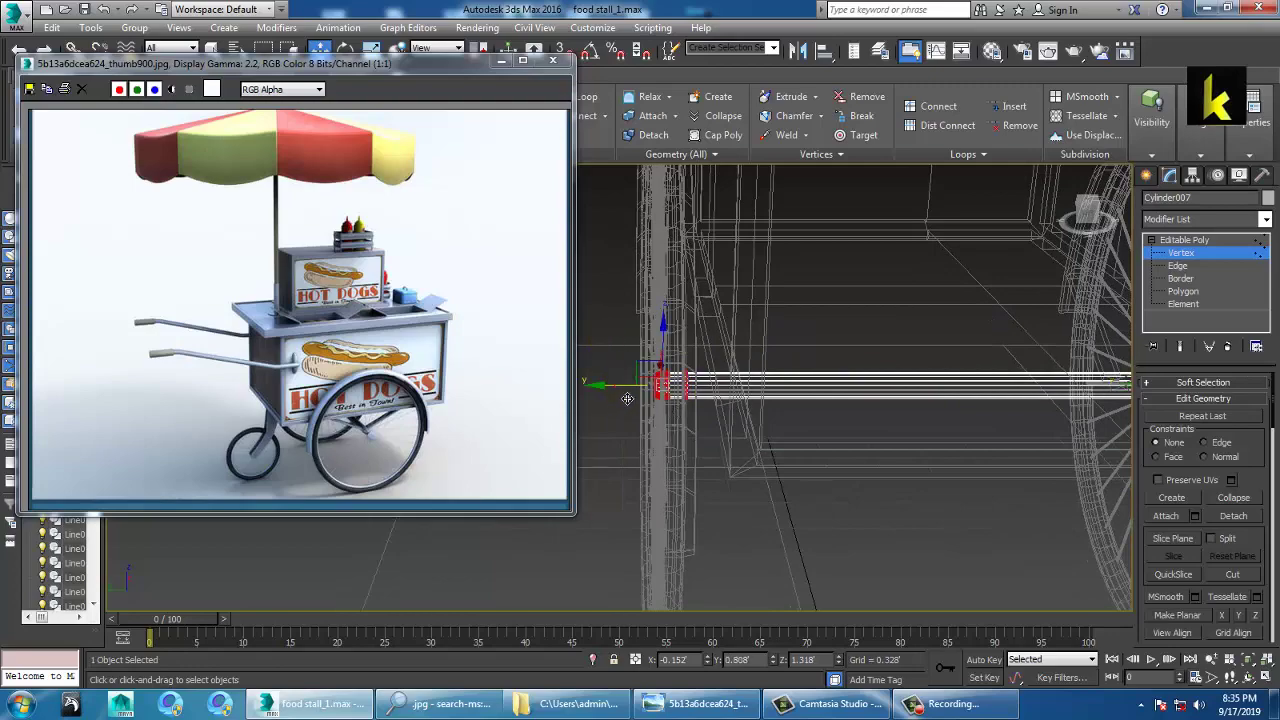
drag(608, 399, 645, 398)
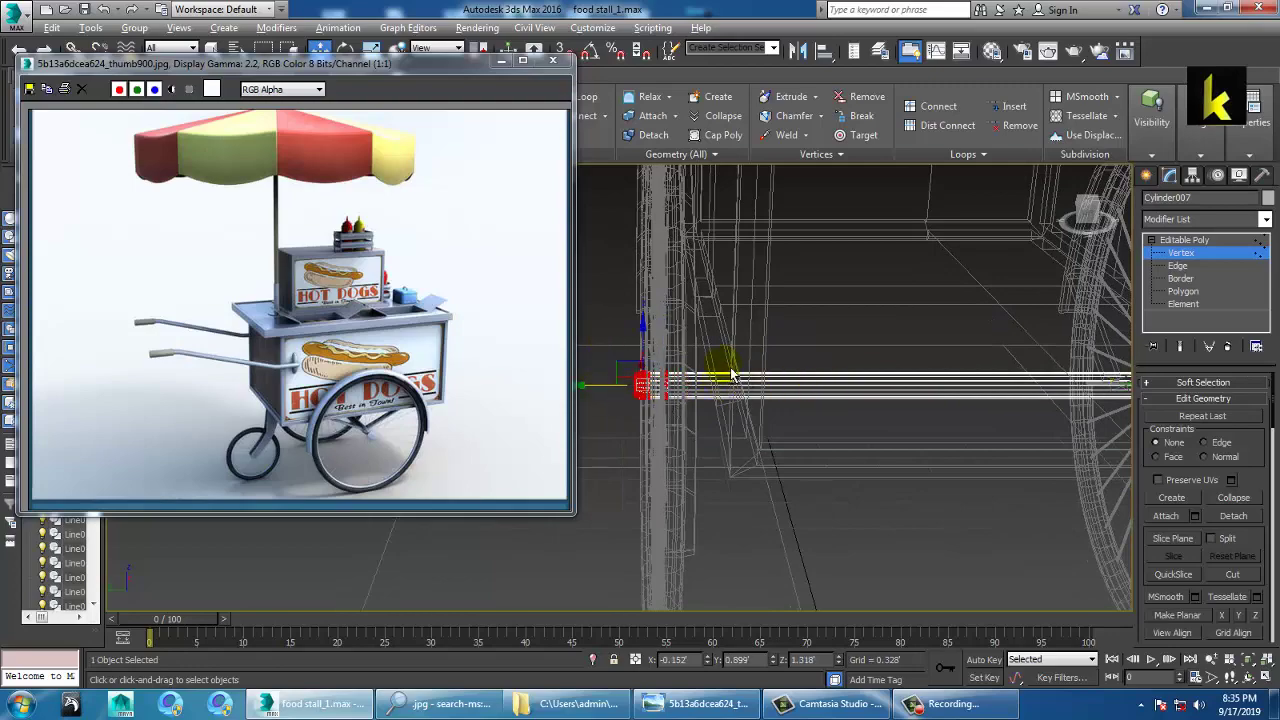
alt+middle_drag(731, 375, 938, 422)
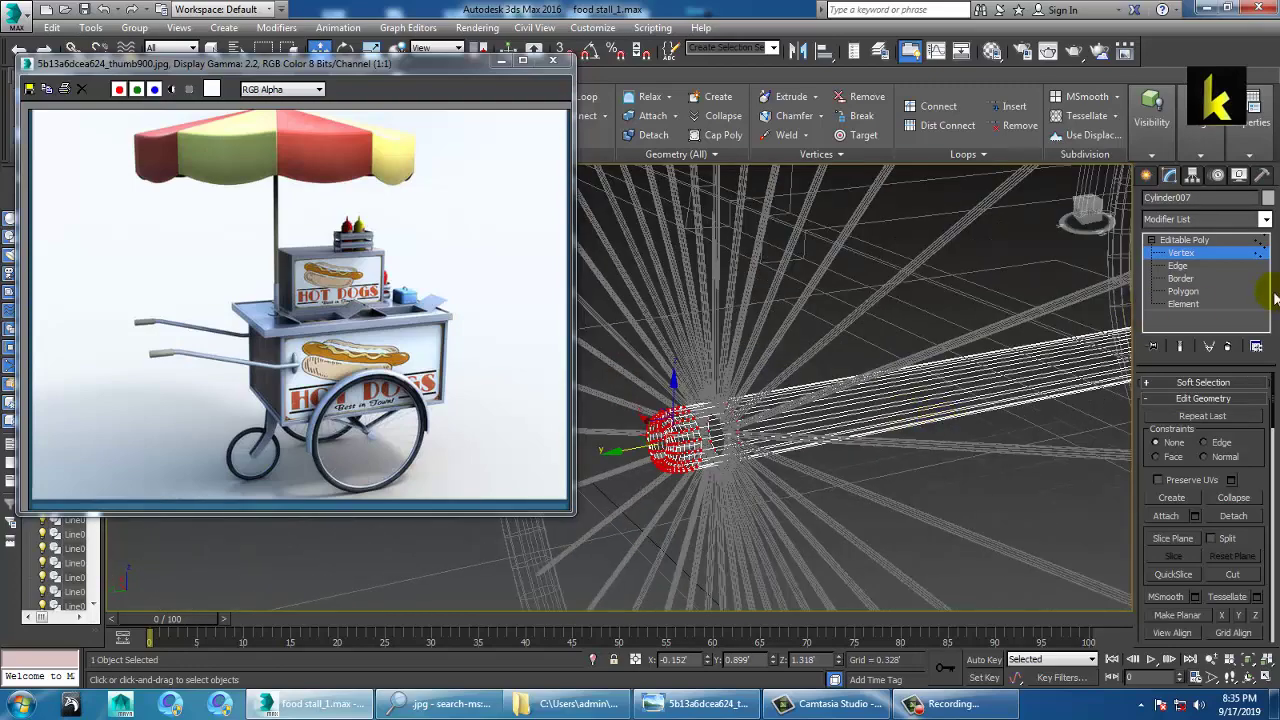
Step: Select the ring of lengthwise edges just behind the axle's rounded end and convert it to a polygon band
click(1183, 291)
key(2)
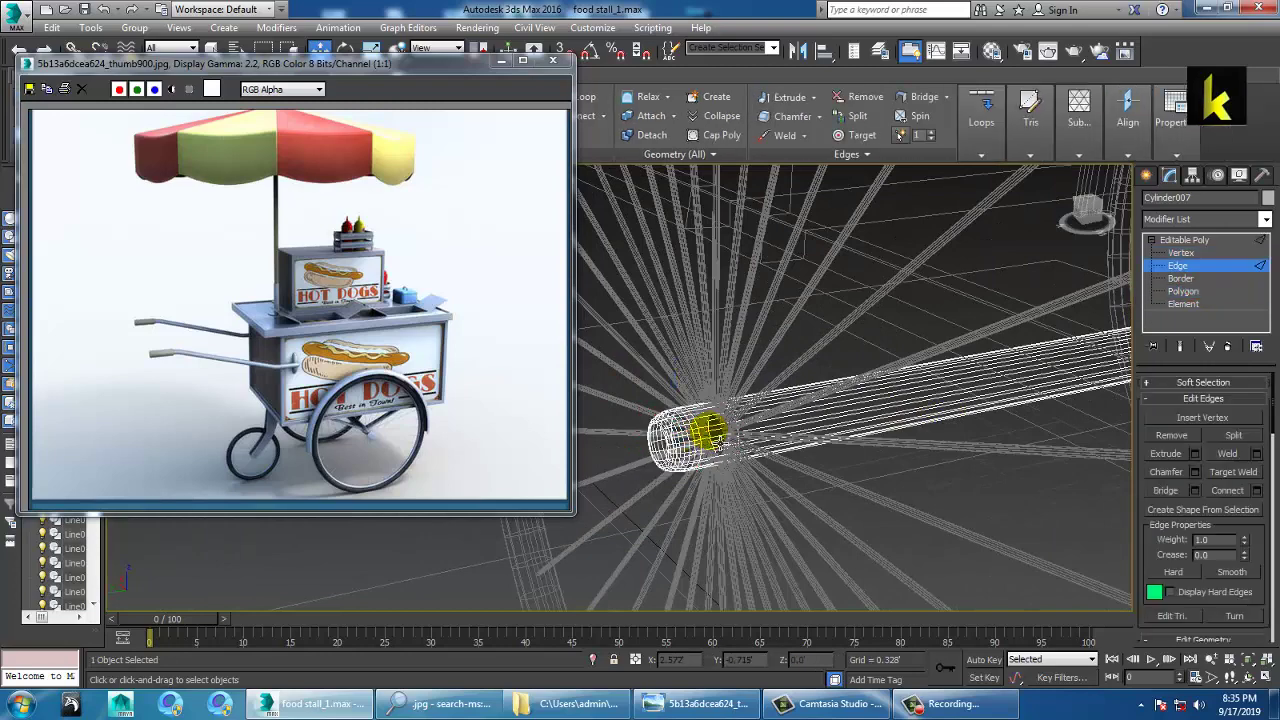
click(711, 449)
click(725, 448)
scroll(726, 449, up, 5)
scroll(710, 448, down, 3)
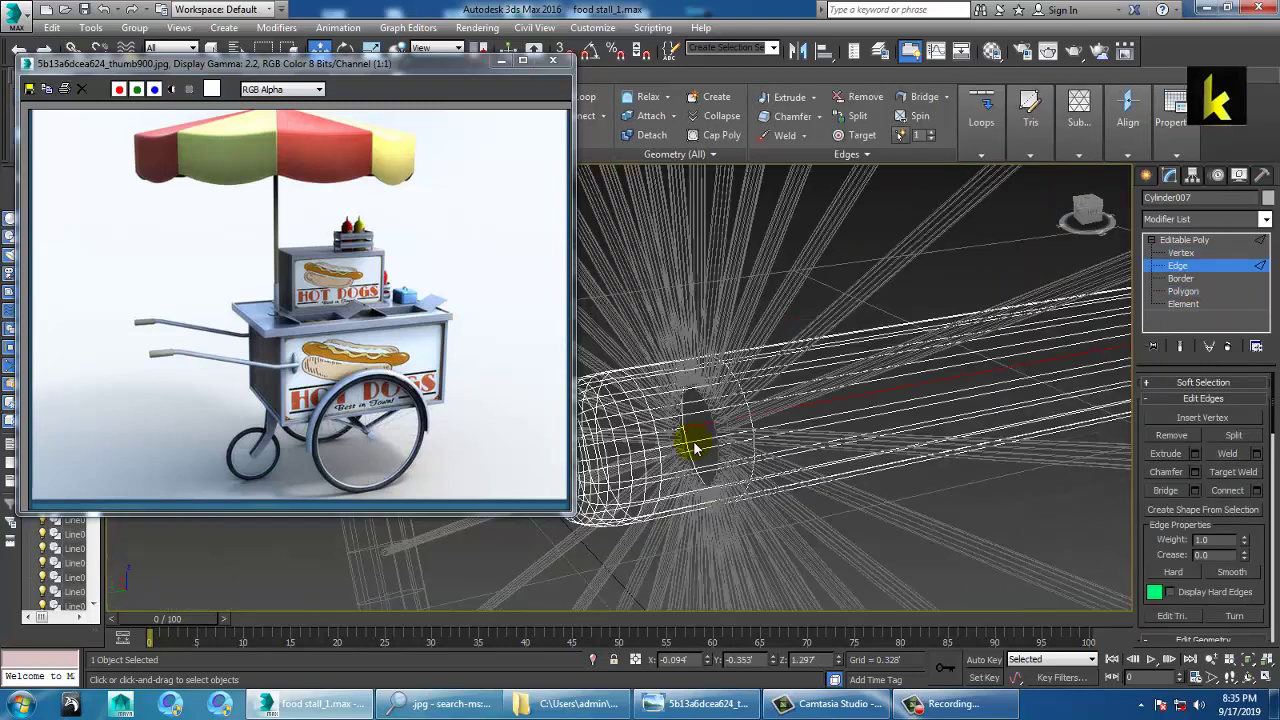
click(699, 436)
key(alt+r)
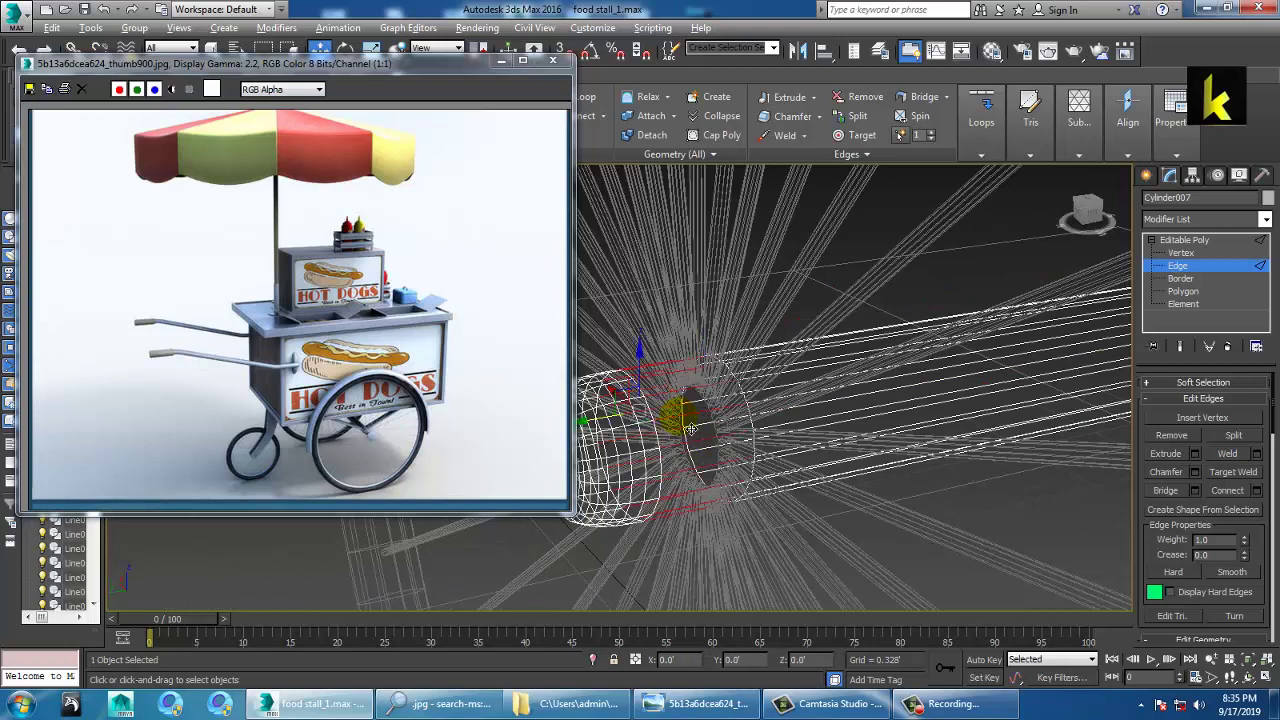
drag(1273, 547, 1273, 585)
scroll(1235, 550, down, 5)
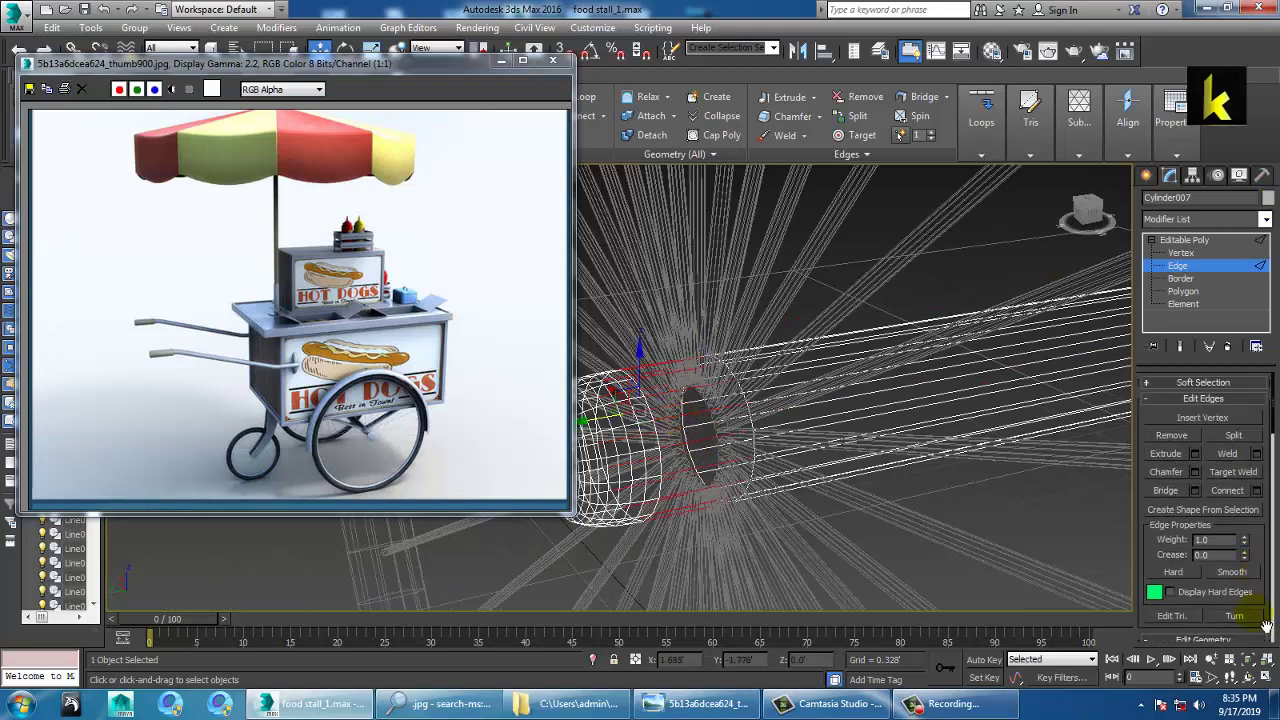
click(1221, 574)
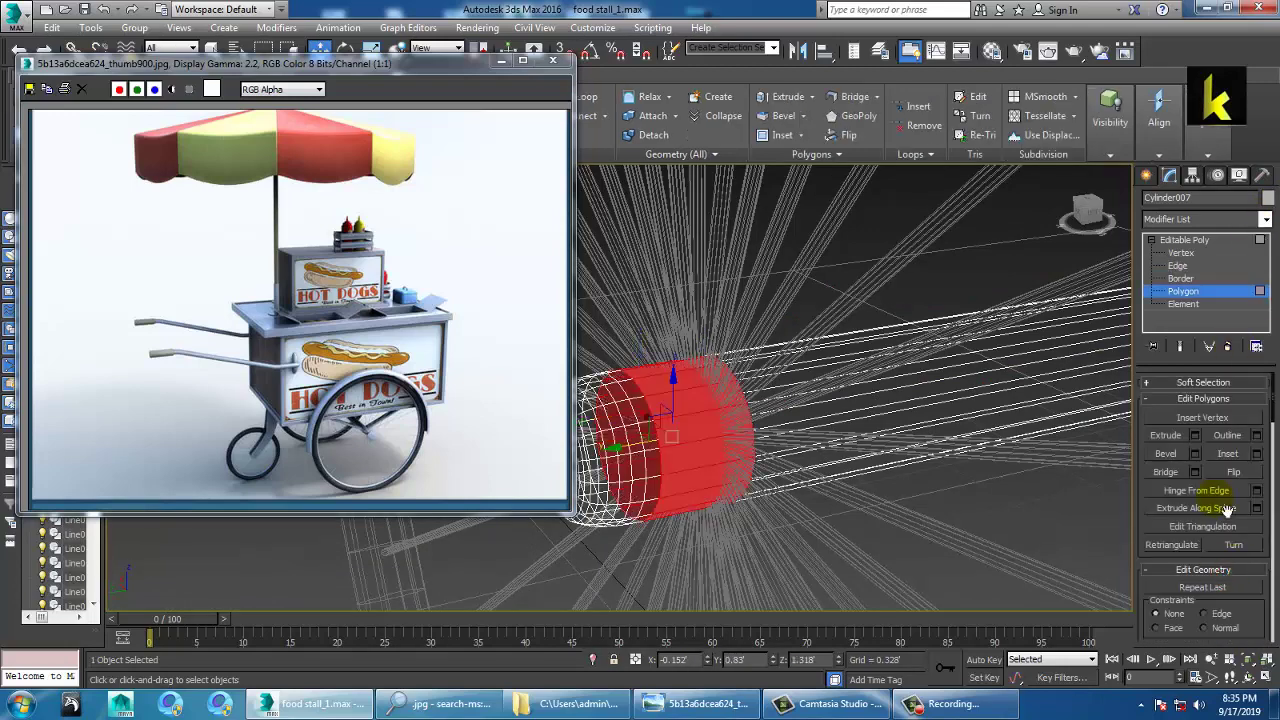
Step: Extrude the selected polygon band outward around the axle and scale it into a narrower hub flange
click(1196, 436)
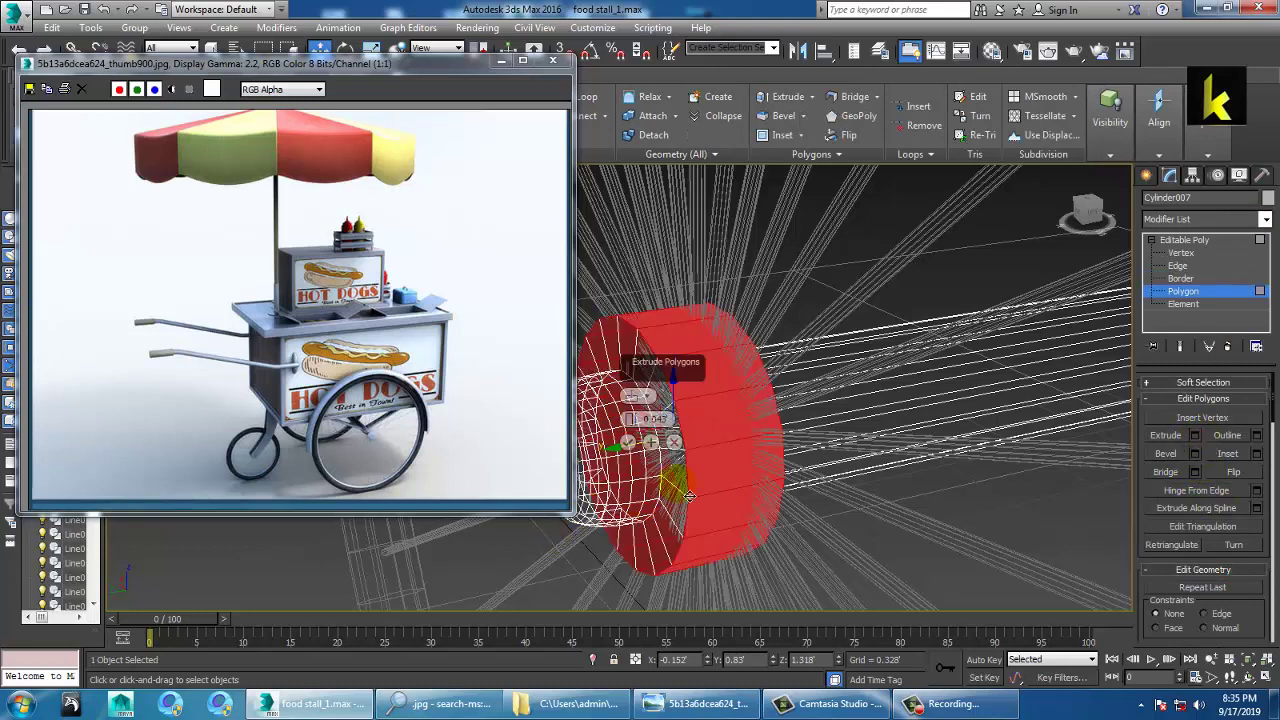
click(628, 443)
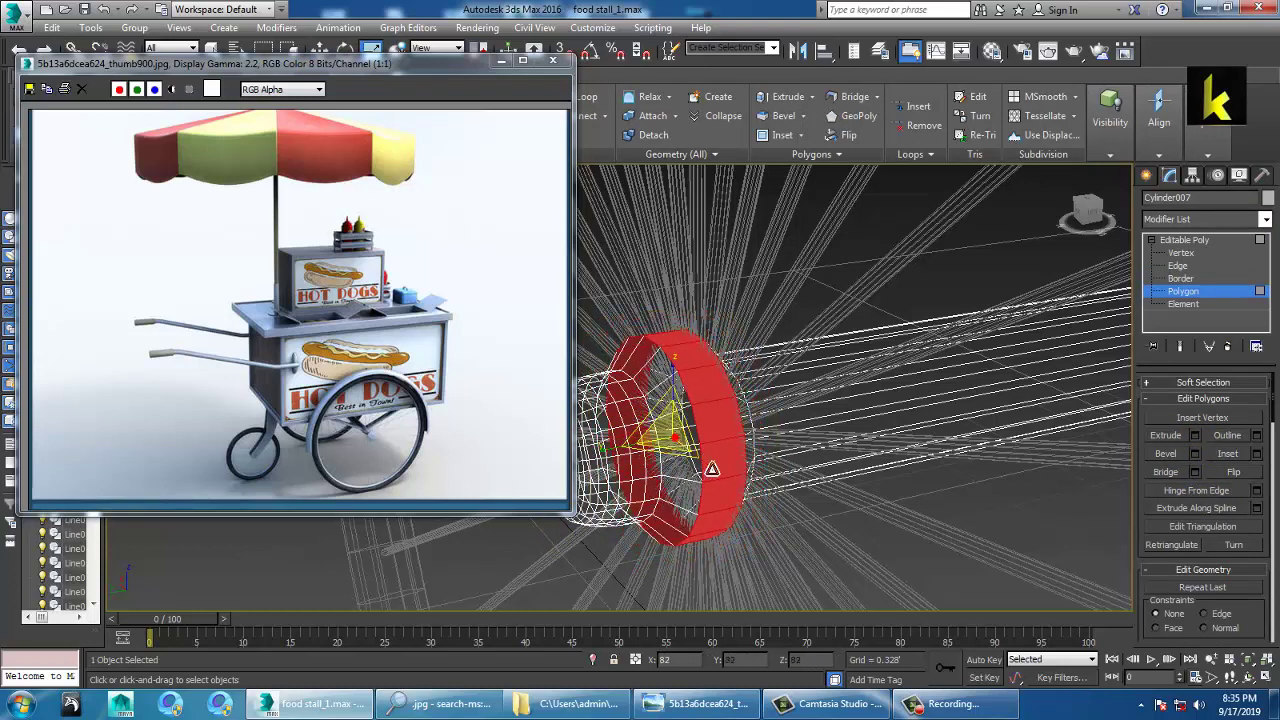
drag(695, 455, 697, 459)
scroll(731, 477, down, 10)
alt+middle_drag(762, 454, 735, 600)
Step: Scale the hub flange uniformly to about 84 percent in the Front view and return to the Perspective view
key(alt+w)
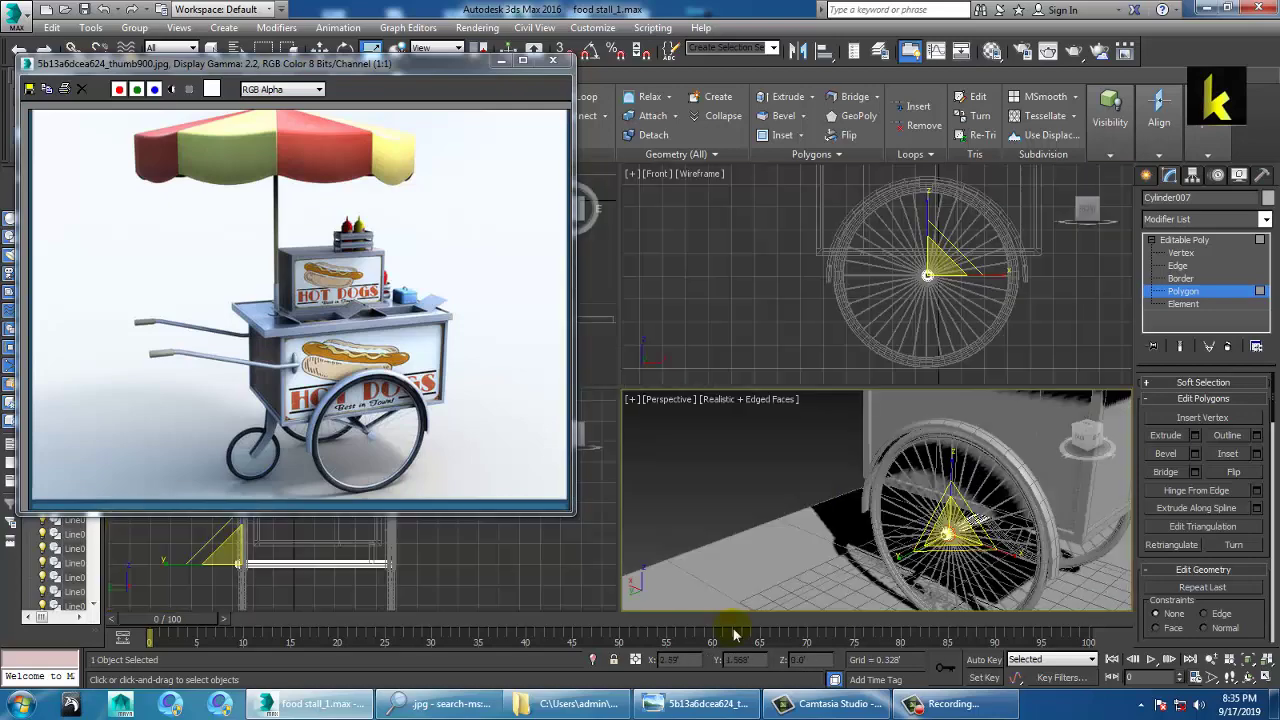
middle_drag(885, 322, 831, 326)
key(alt+w)
scroll(797, 420, up, 10)
scroll(797, 420, down, 2)
middle_drag(797, 420, 889, 428)
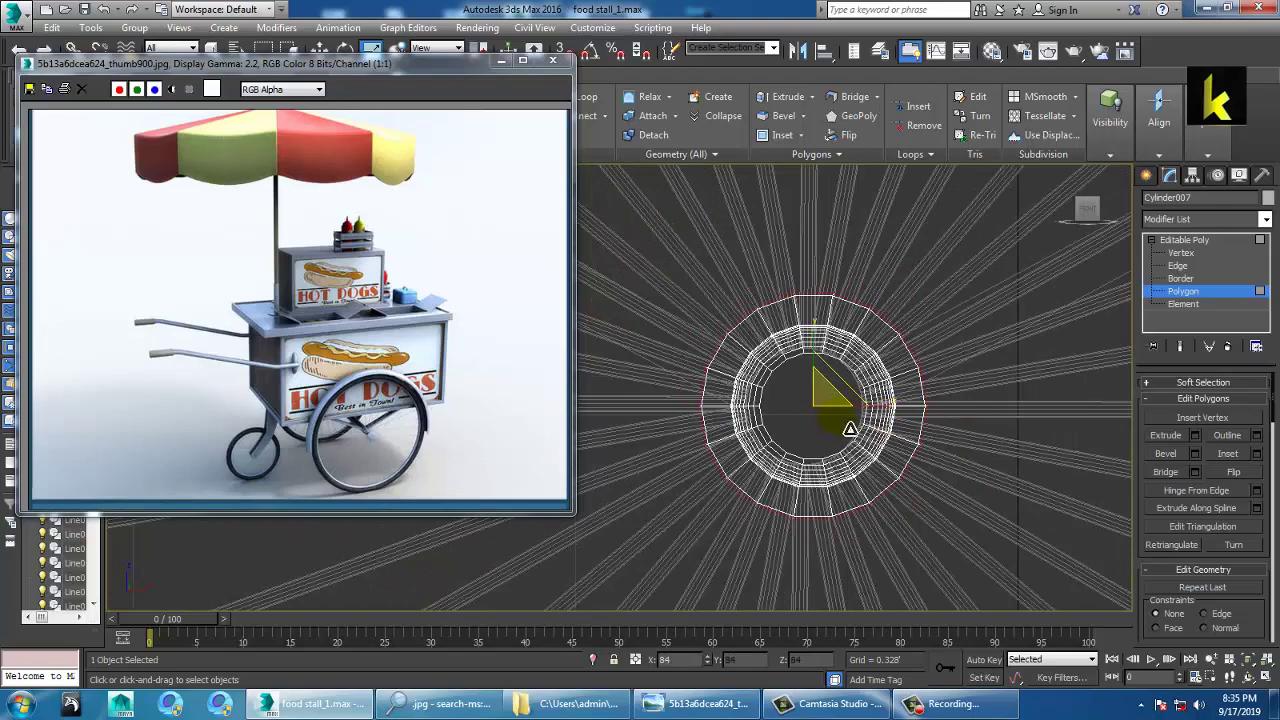
key(alt+w)
middle_click(894, 514)
key(alt+w)
Step: Copy the two V-shaped axle supports along the Y axis to the other end of the axle and adjust the copies' position
alt+middle_drag(914, 509, 800, 465)
scroll(865, 458, down, 5)
click(1185, 241)
scroll(889, 478, up, 4)
click(876, 457)
ctrl+click(846, 464)
key(w)
mouse_move(775, 462)
shift+mouse_down()
mouse_move(509, 477)
mouse_move(641, 452)
shift+mouse_up()
click(653, 419)
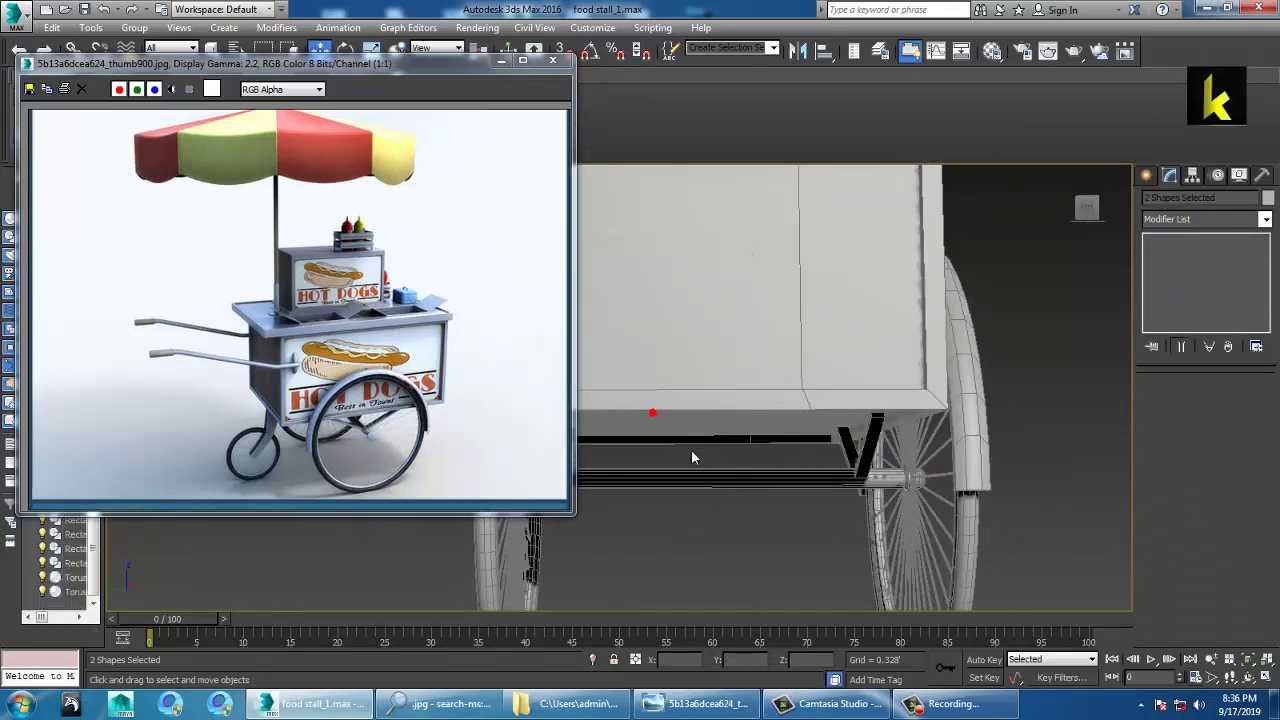
alt+middle_drag(691, 449, 820, 480)
drag(762, 461, 765, 461)
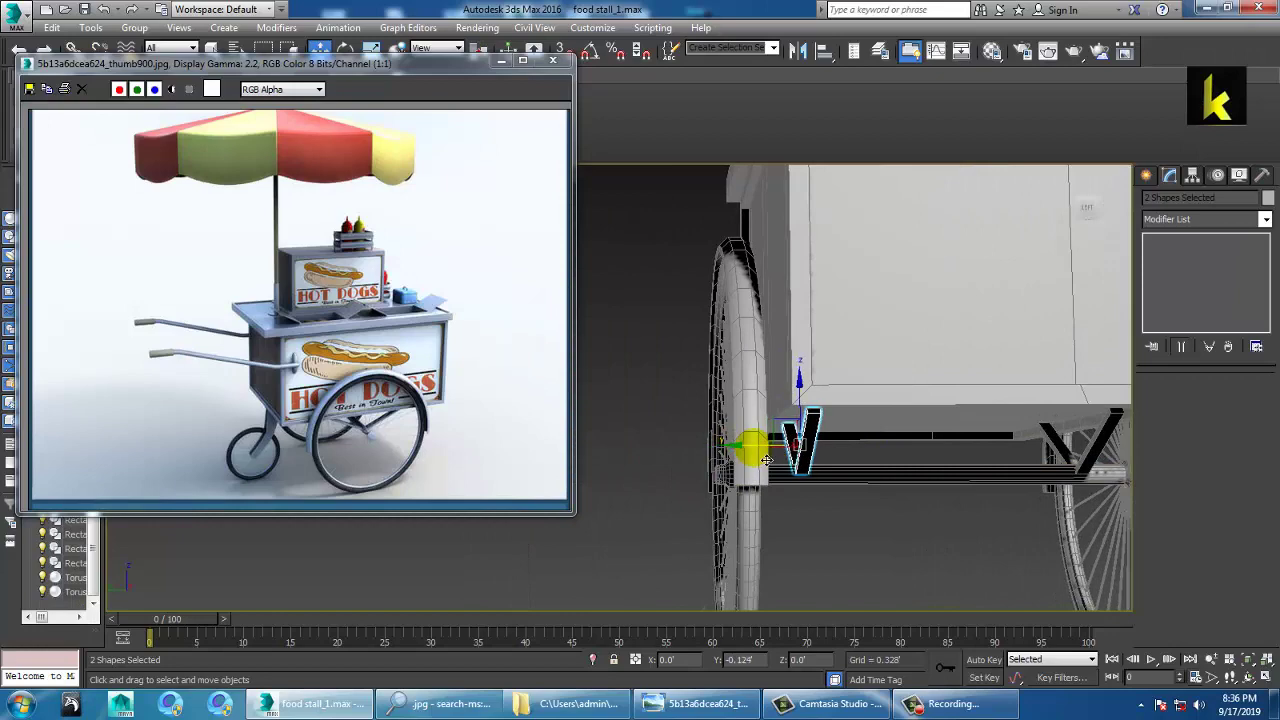
scroll(764, 461, down, 7)
alt+middle_drag(962, 493, 895, 452)
scroll(895, 450, up, 3)
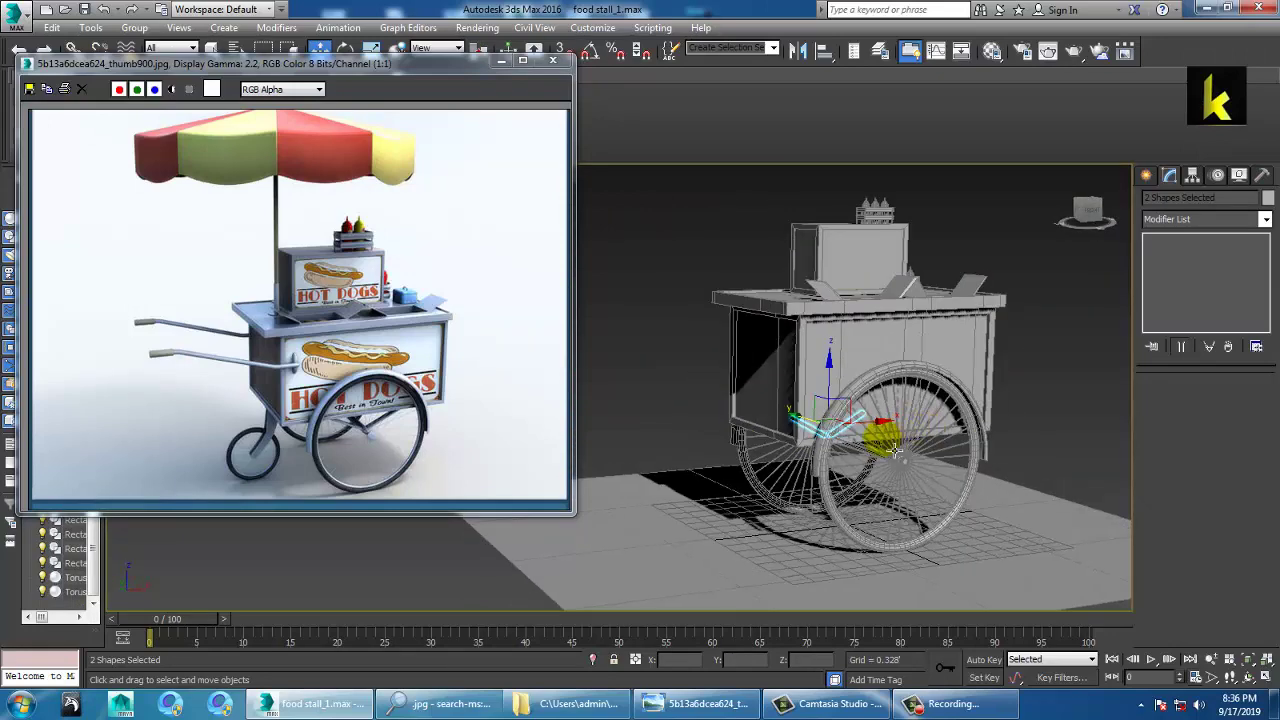
scroll(910, 455, up, 3)
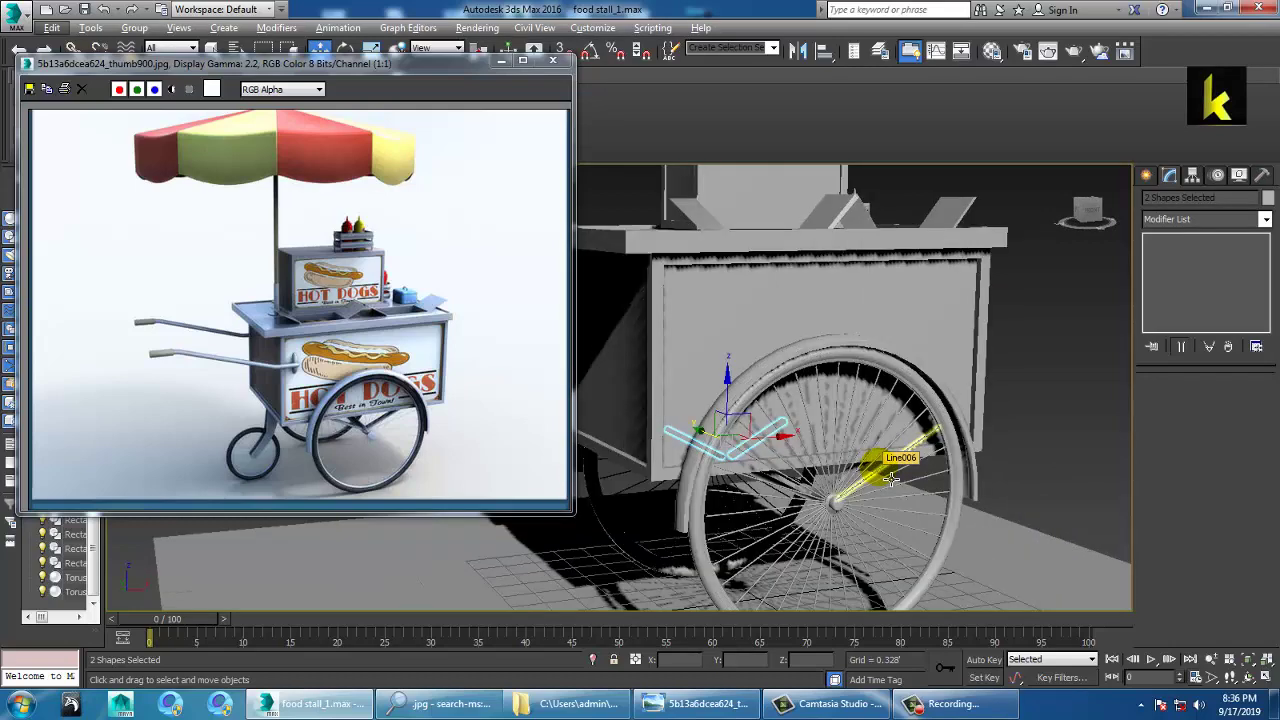
scroll(890, 480, down, 5)
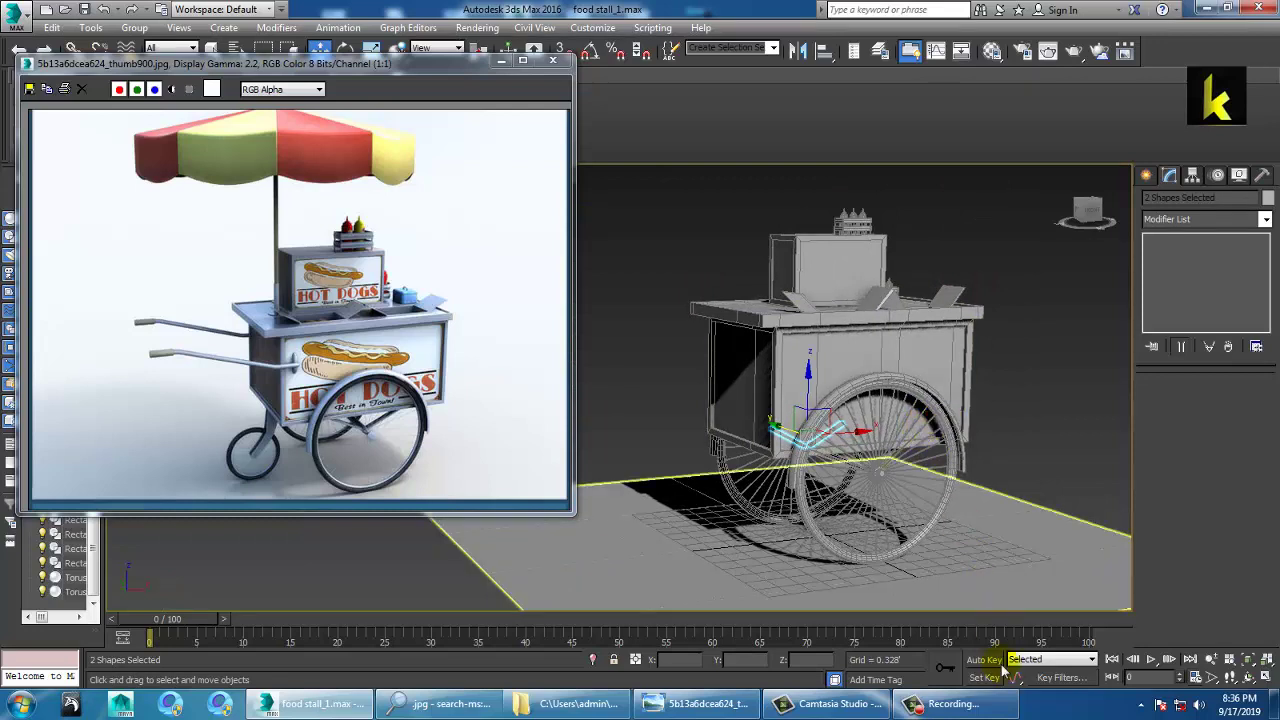
click(955, 704)
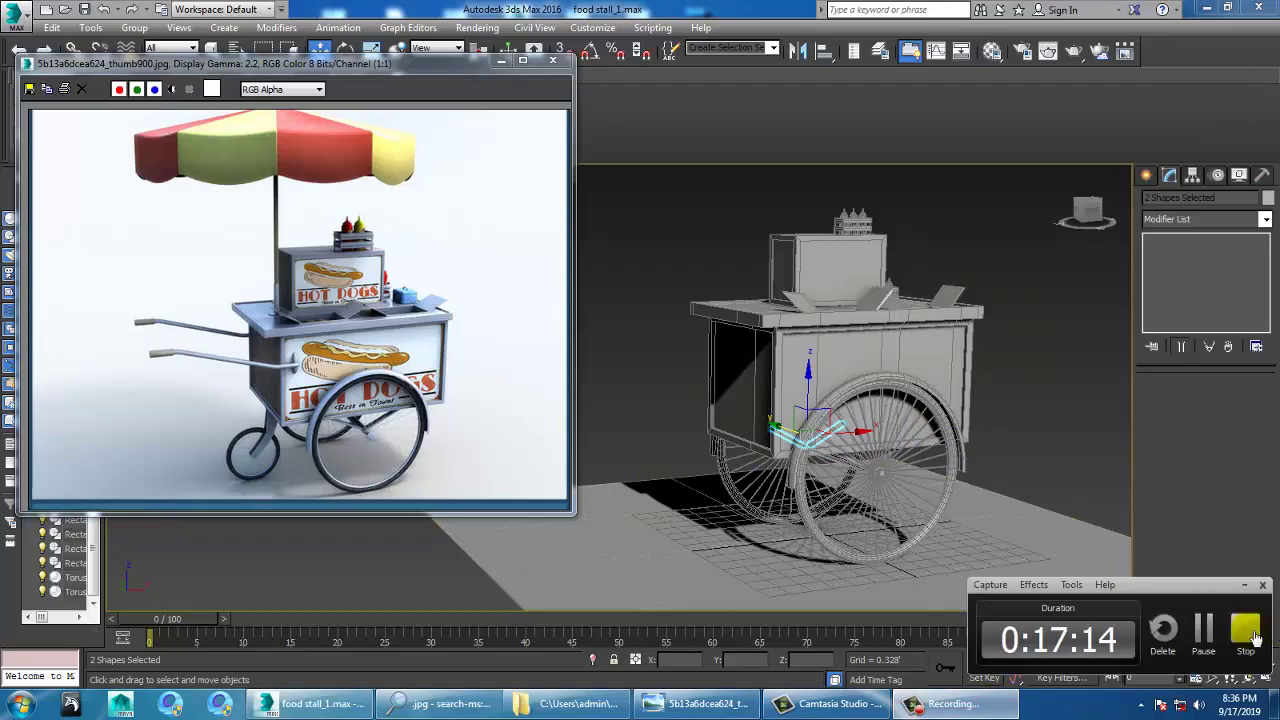